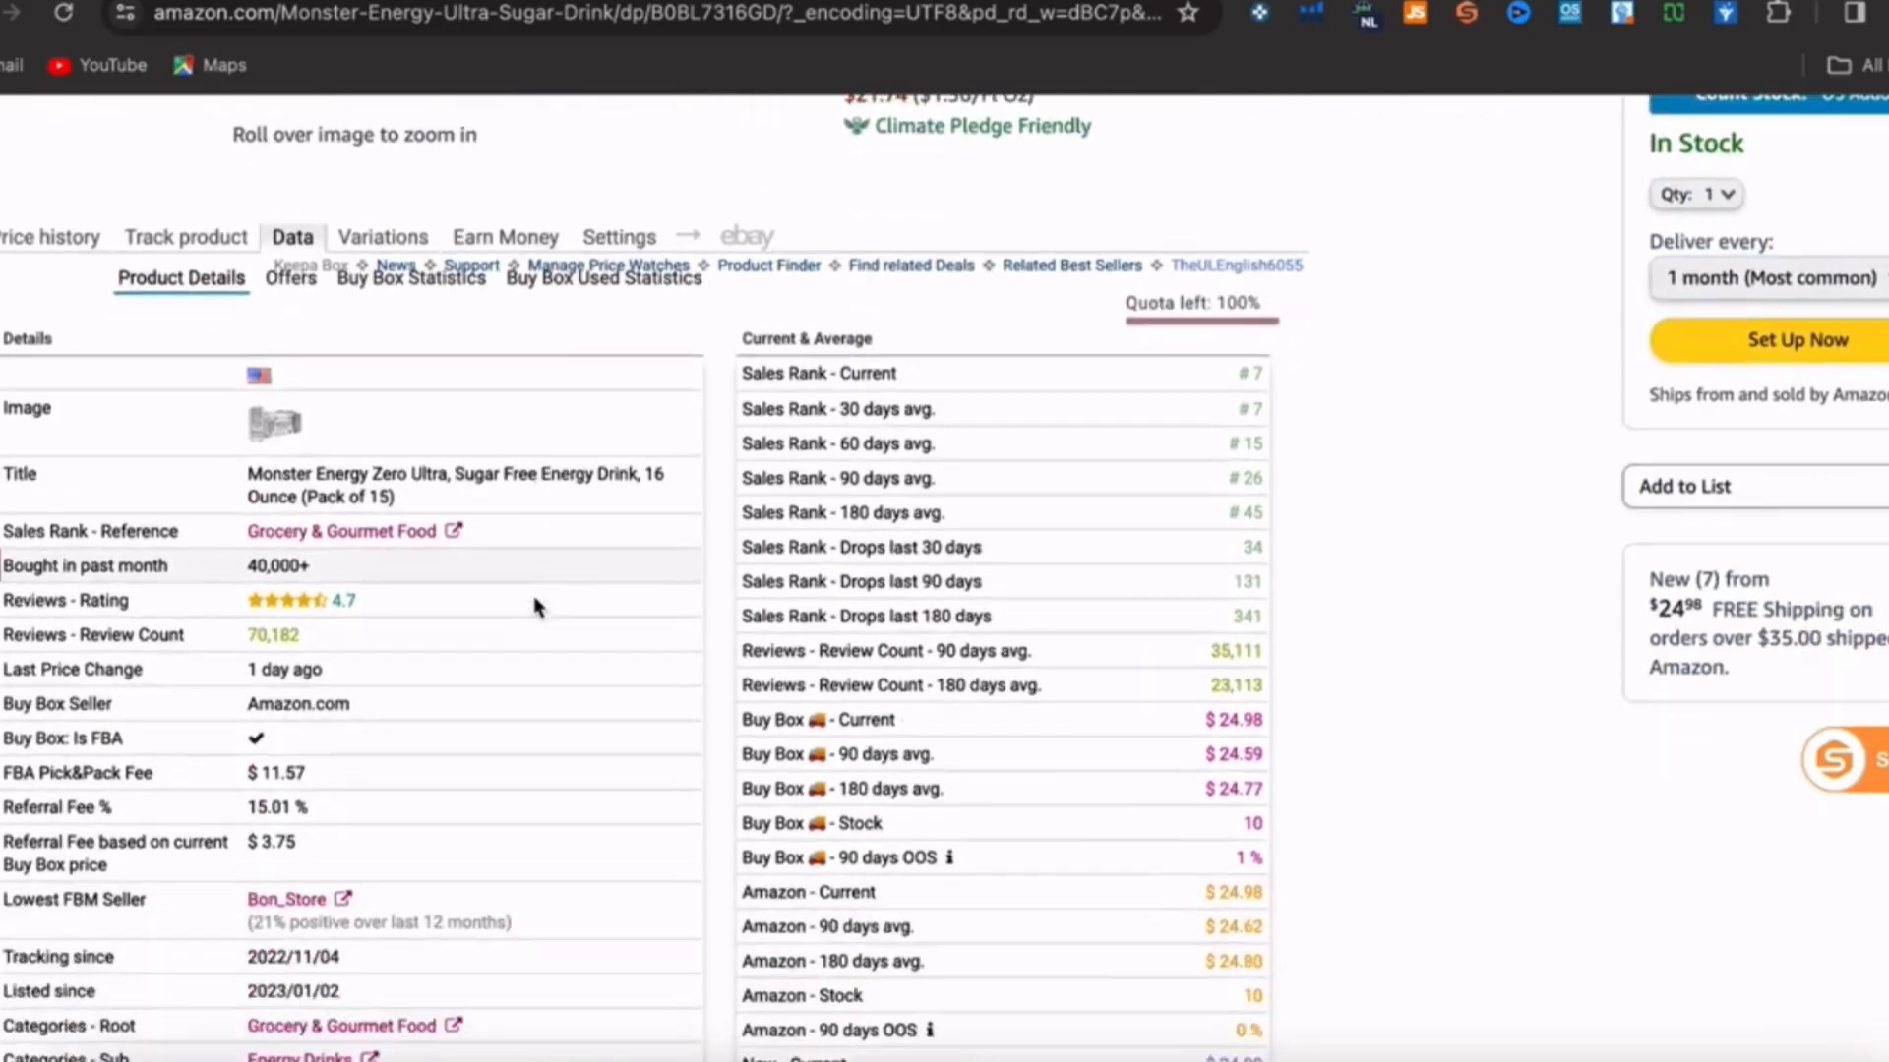
- Review the Keepa product details of the Monster Energy listing and open its Offers data
scroll(536, 610, "down", 3)
scroll(536, 610, "up", 4)
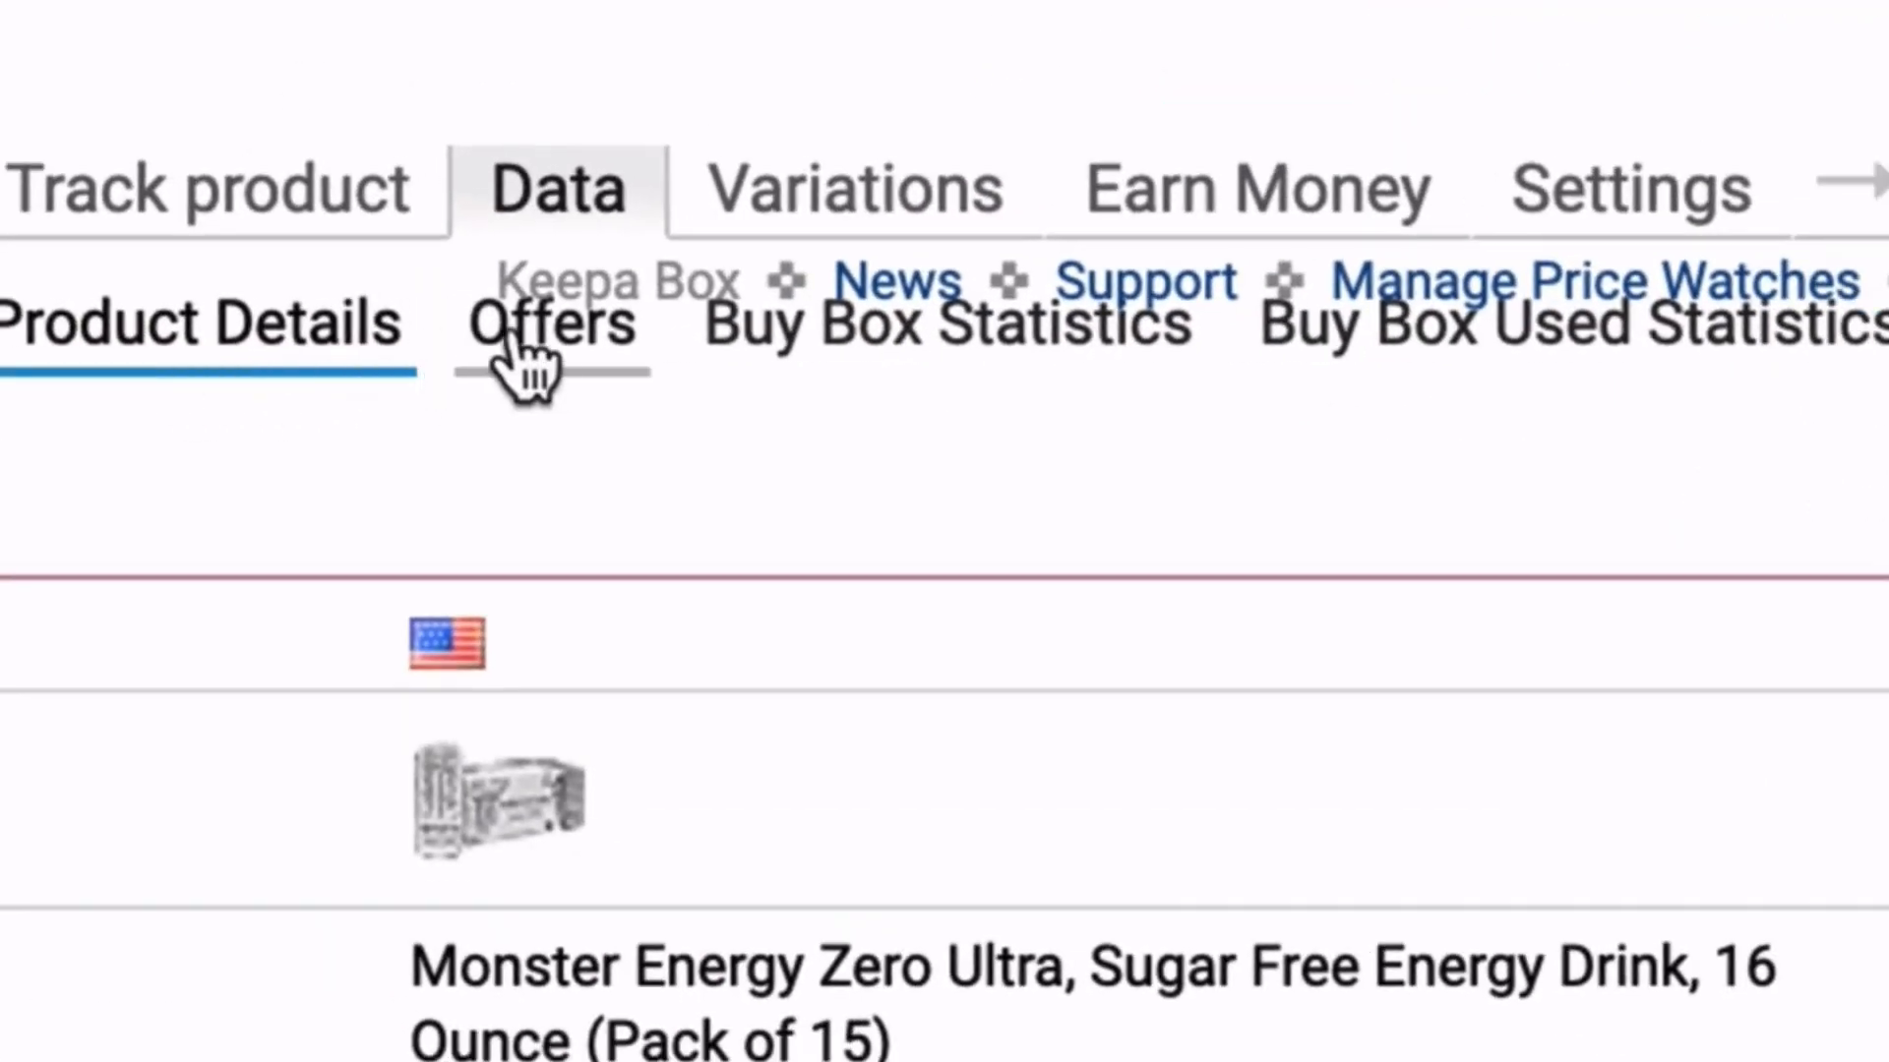
right_click(529, 338)
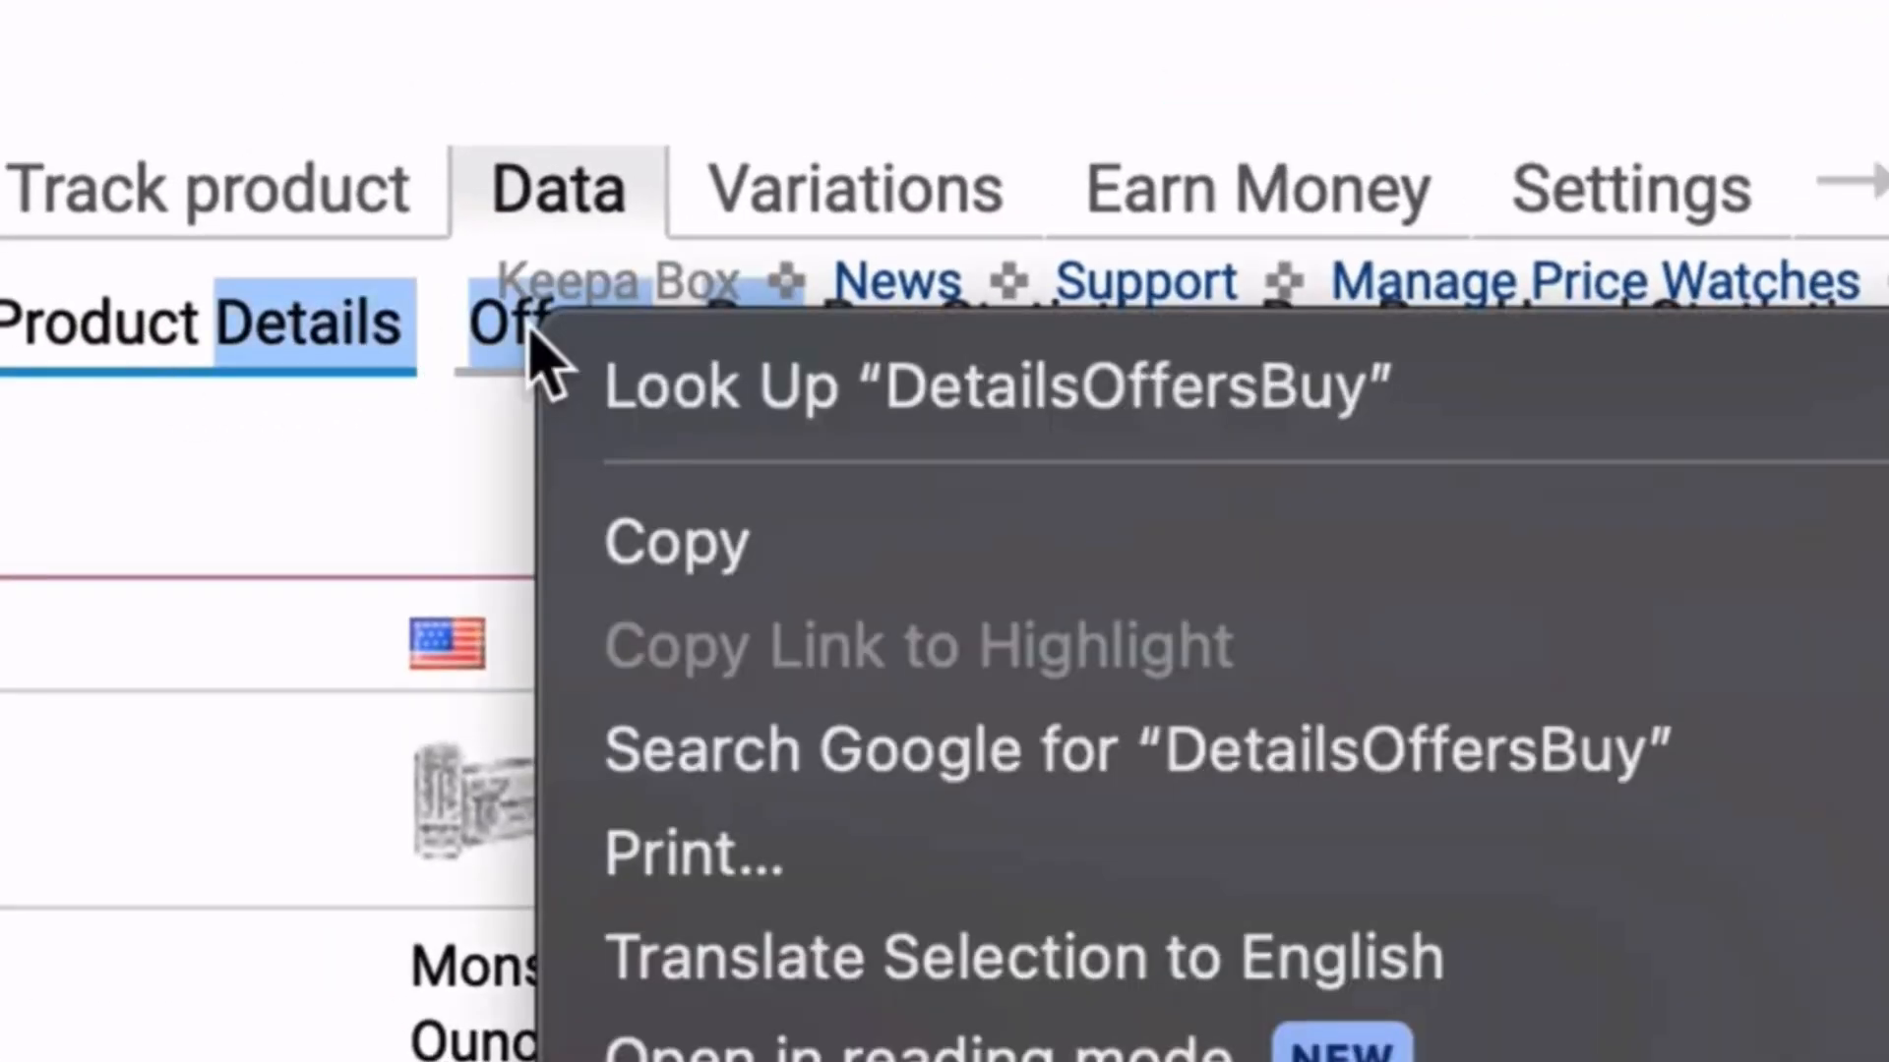
left_click(418, 414)
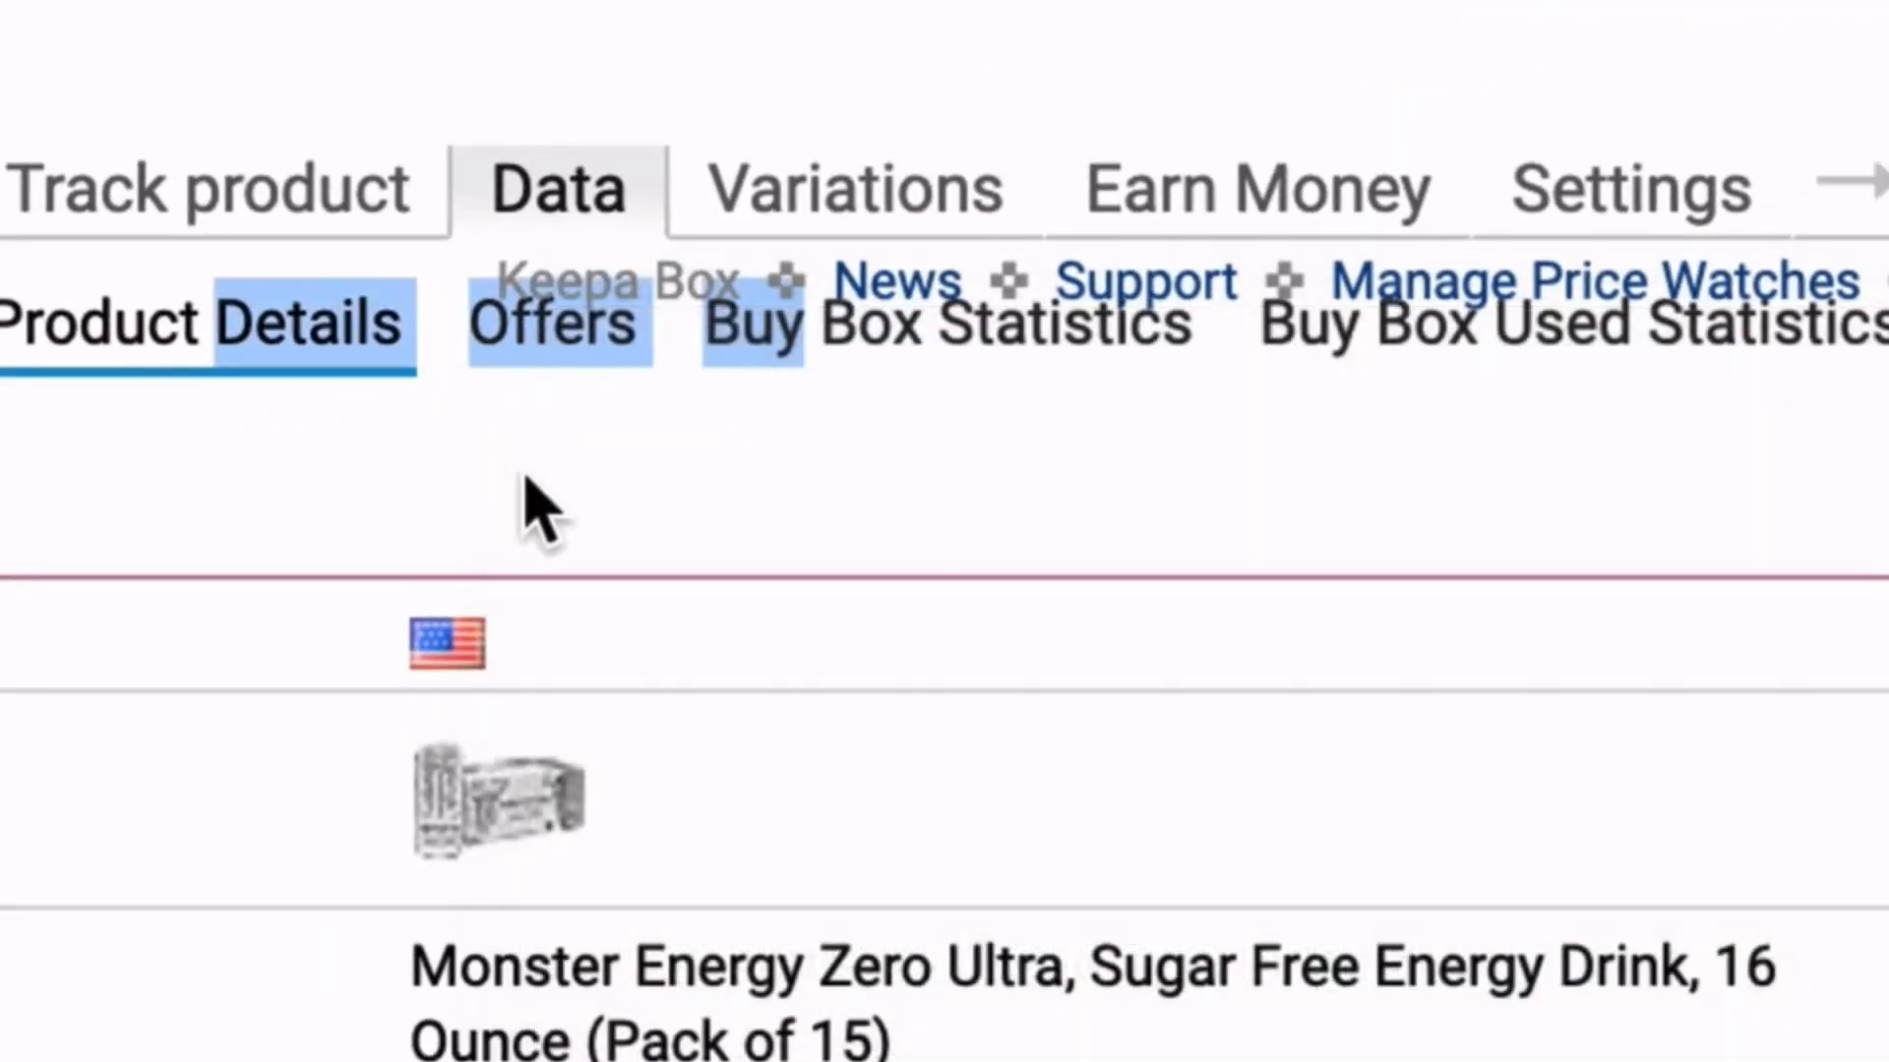
left_click(653, 443)
left_click(580, 356)
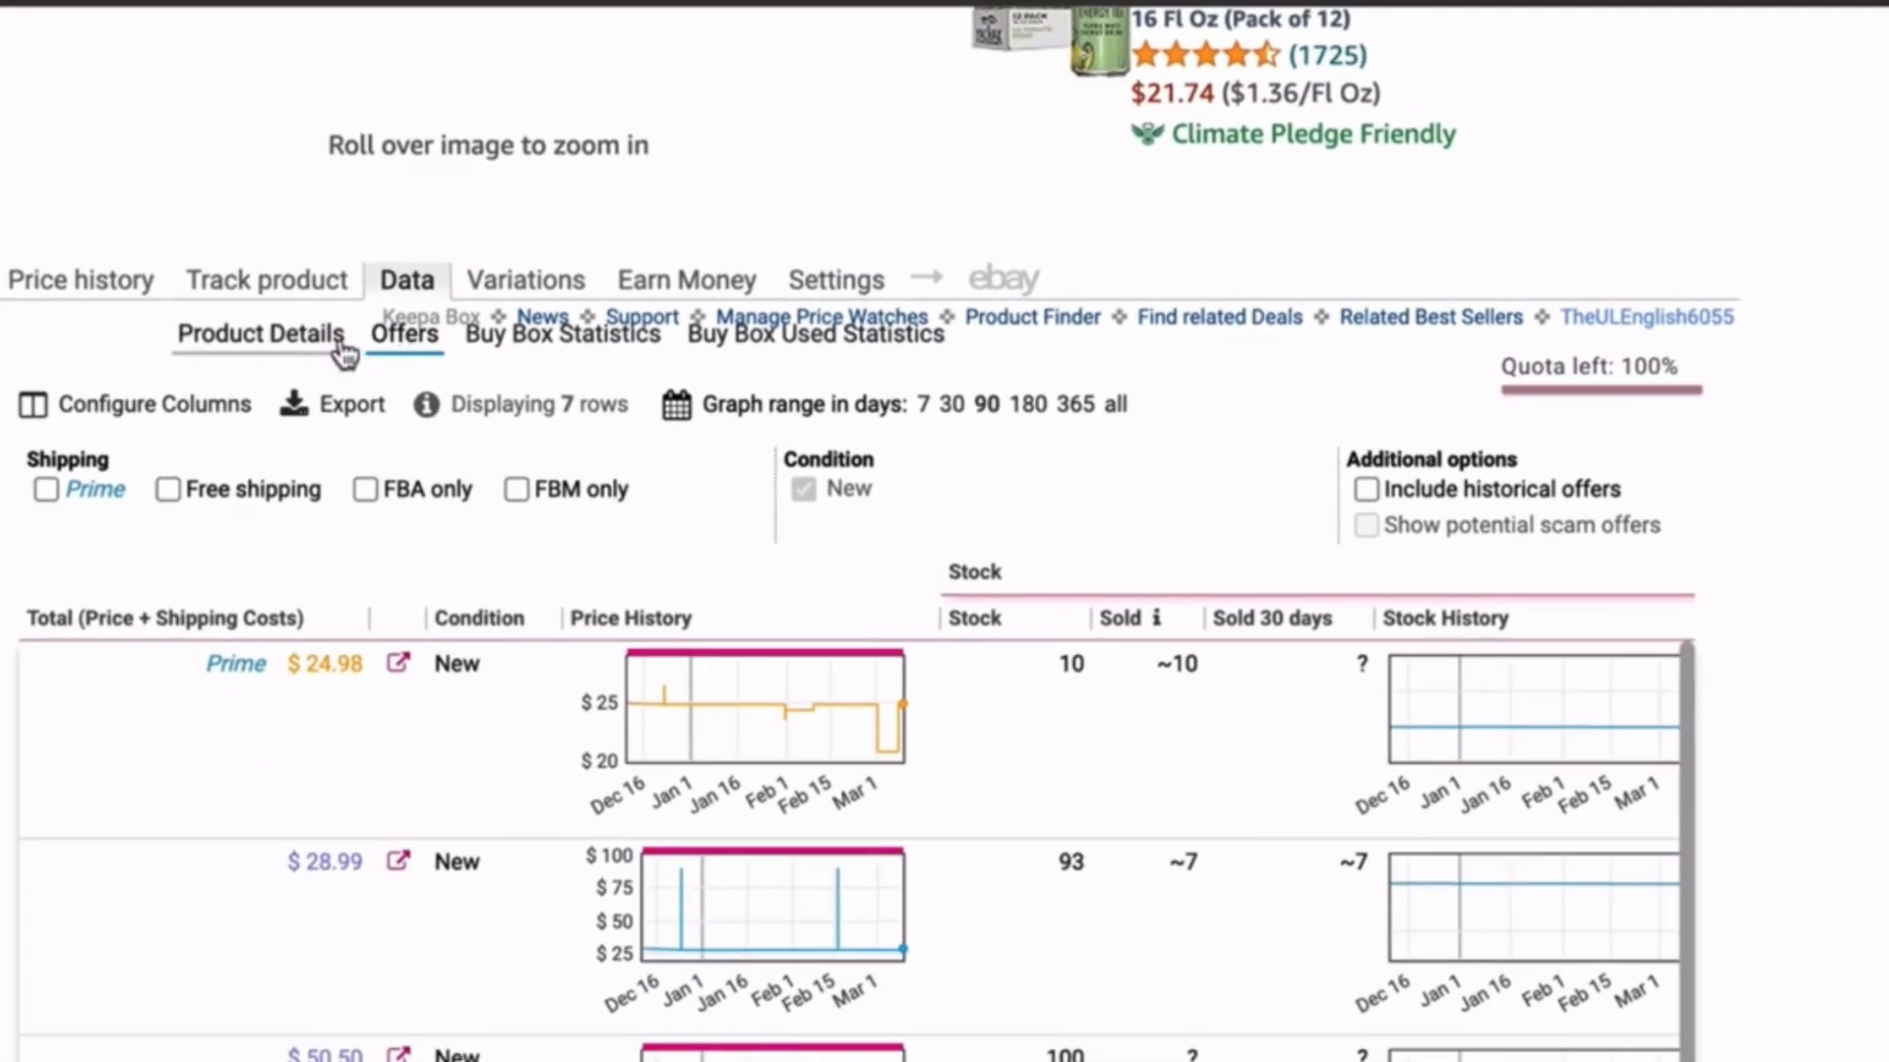
- Show the Keepa Buy Box statistics for the Monster Energy listing and check the seller information in its product summary
left_click(307, 349)
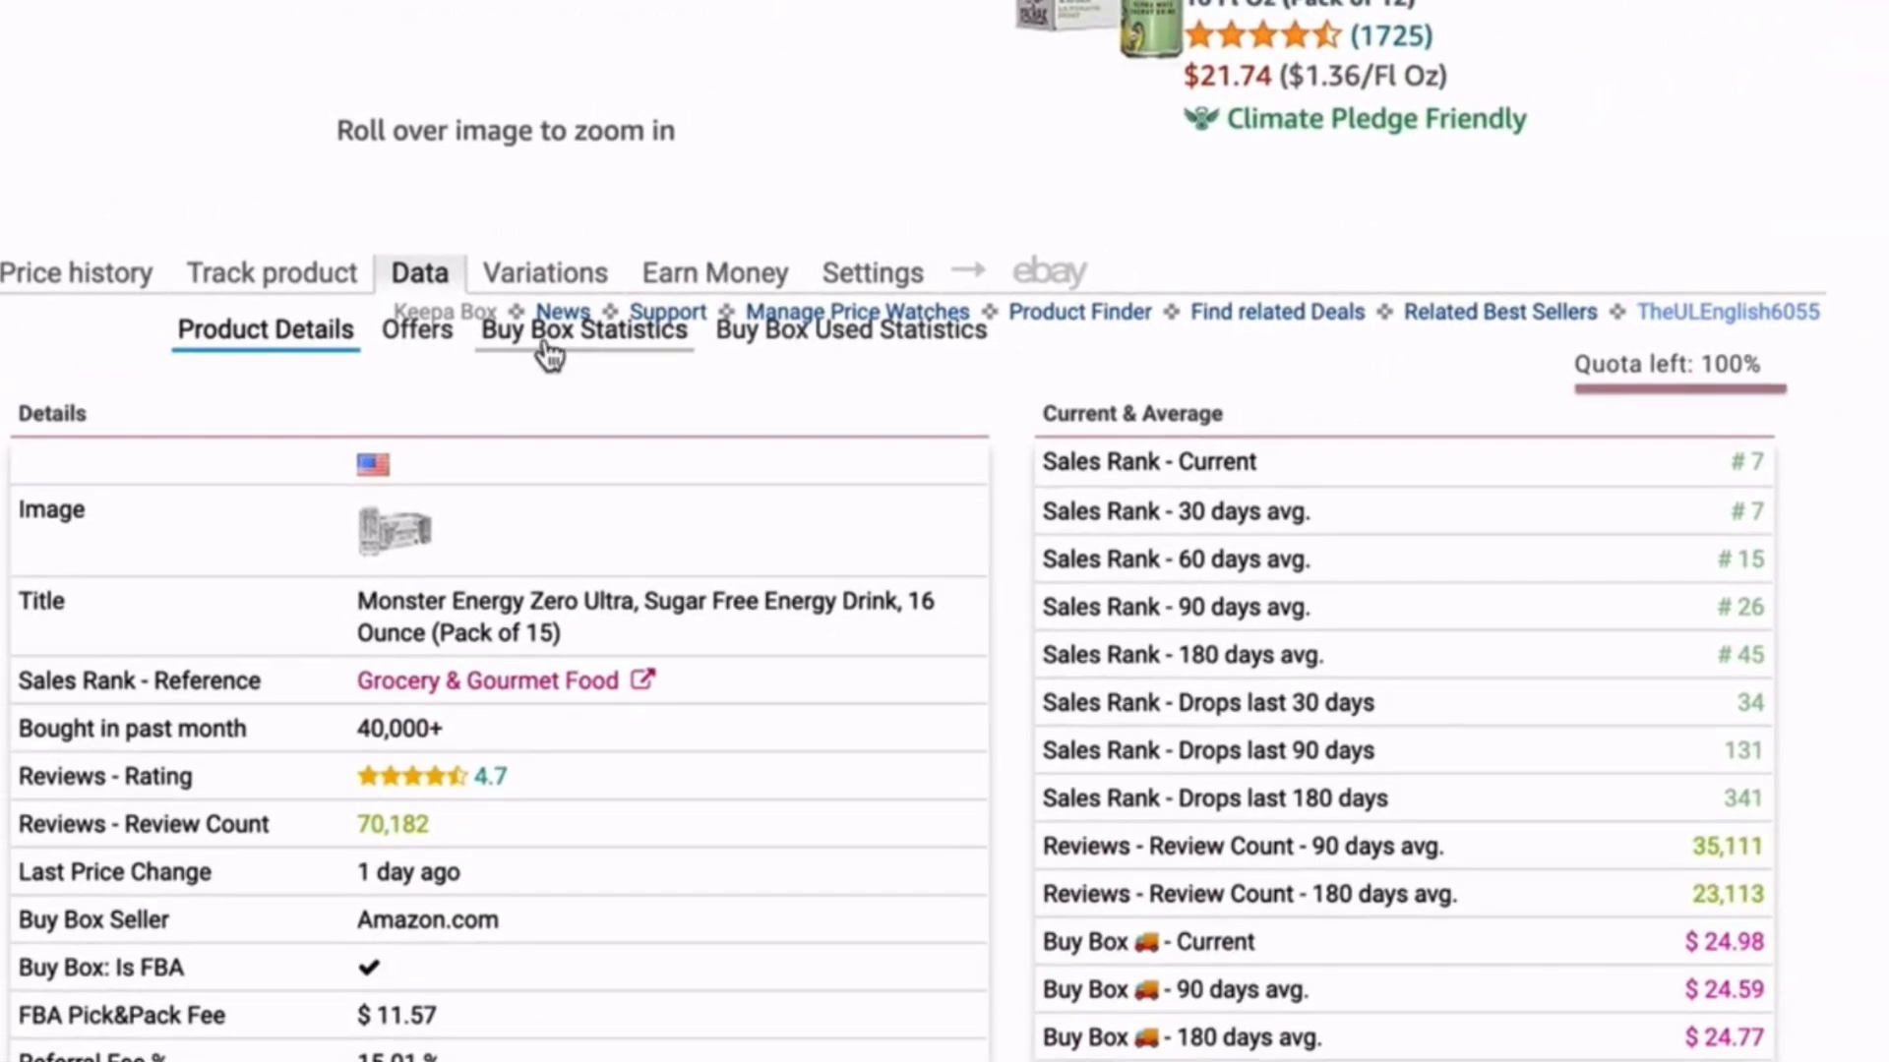
left_click(544, 345)
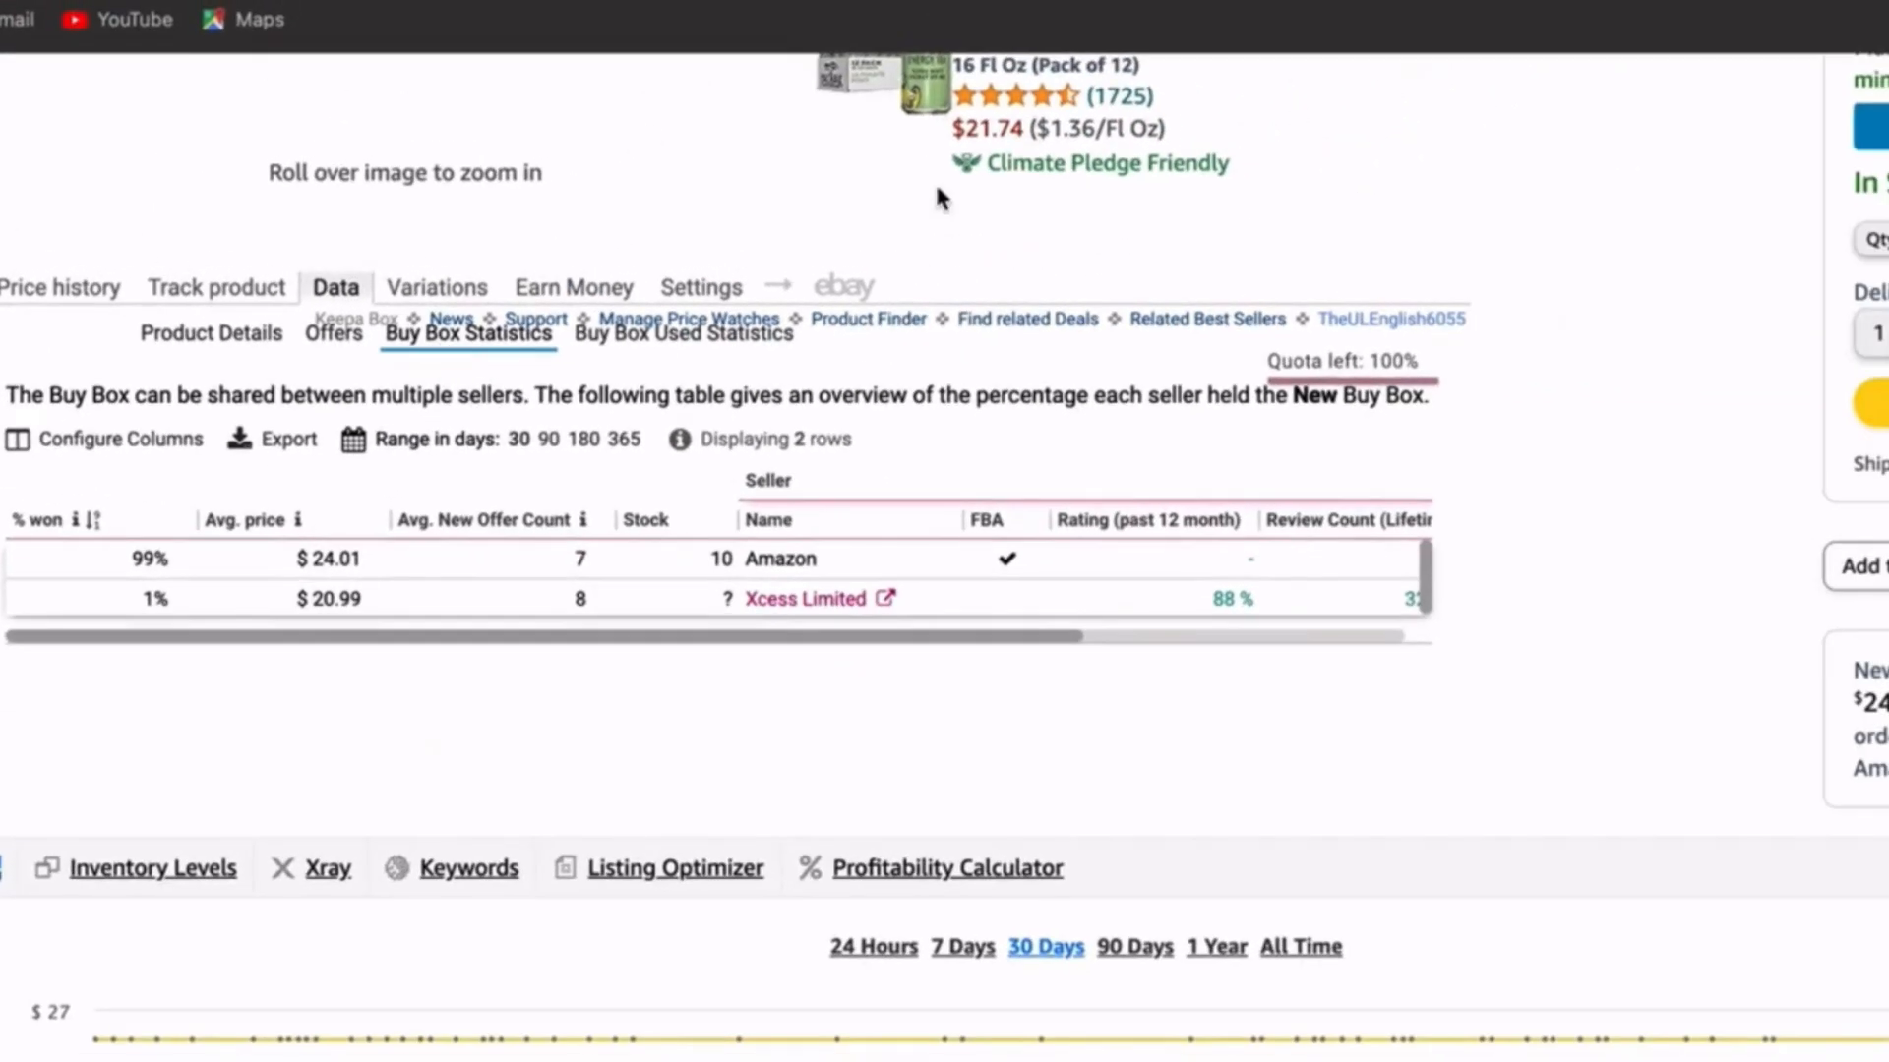
scroll(935, 187, "down", 15)
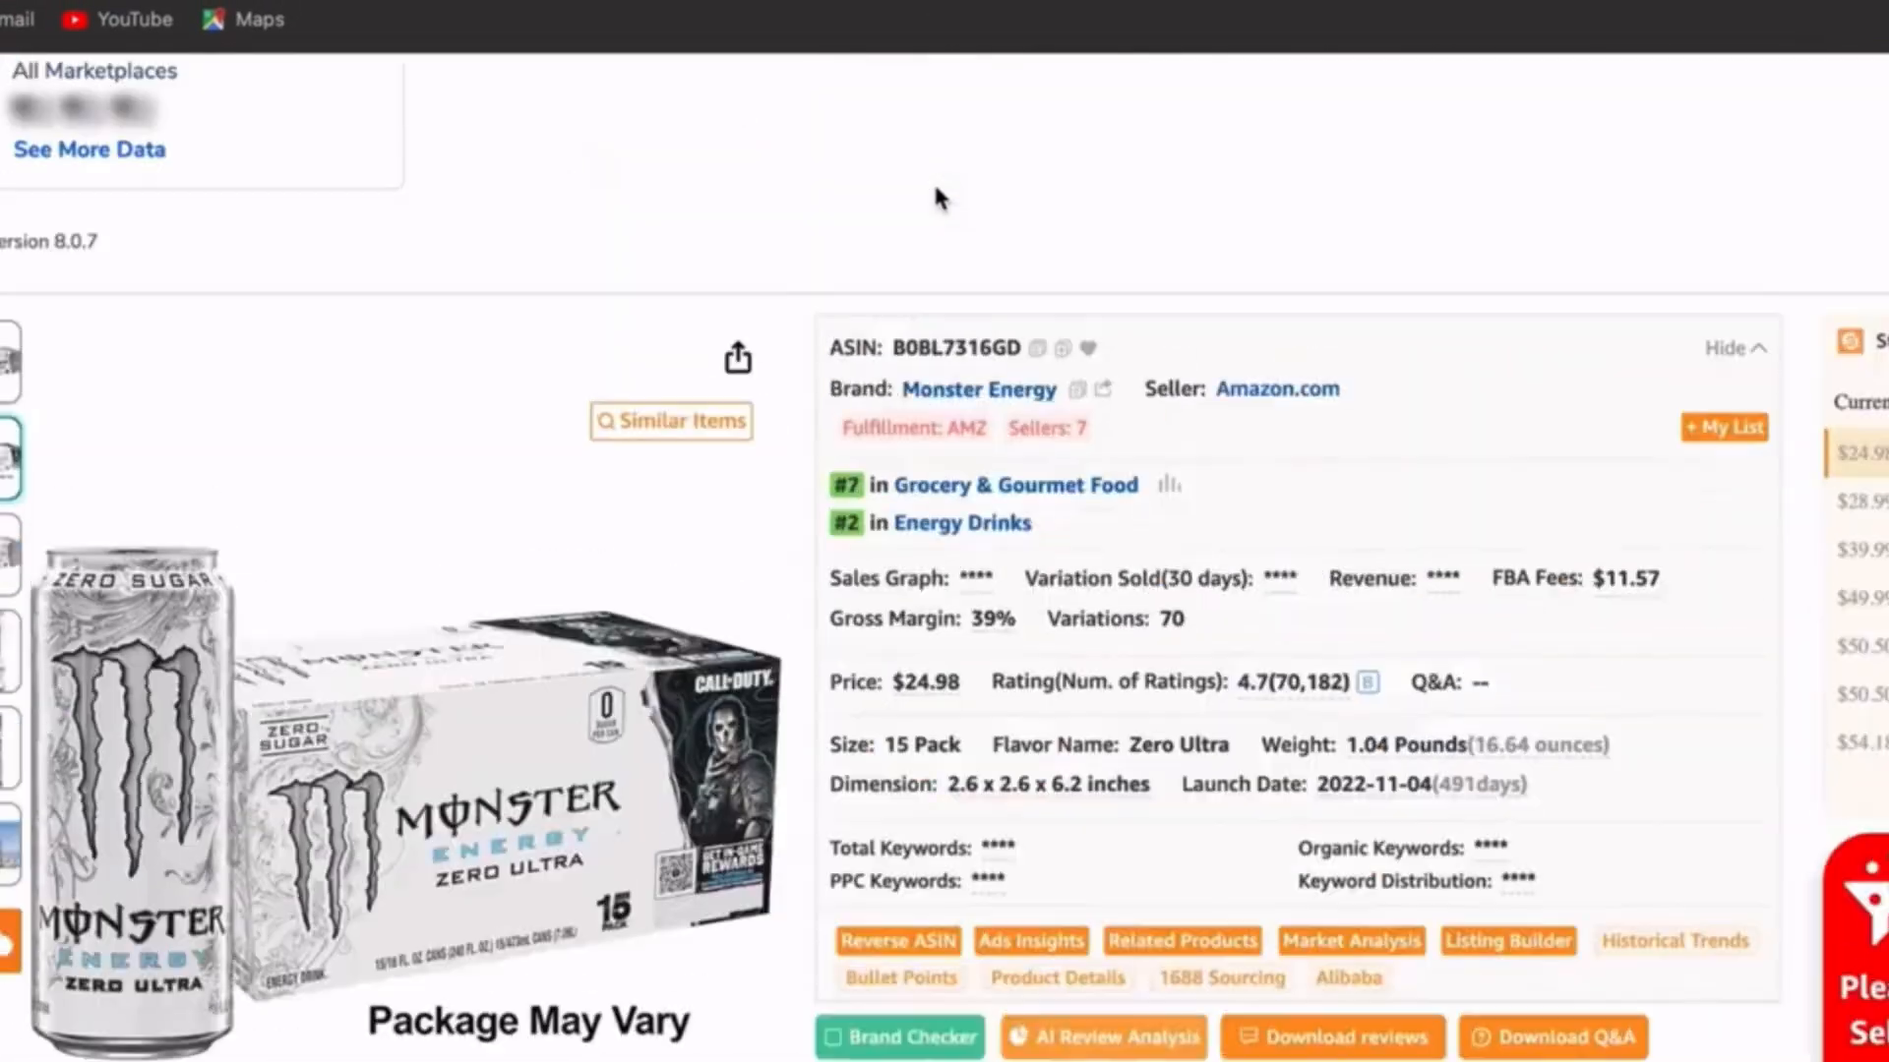
scroll(1232, 275, "up", 3)
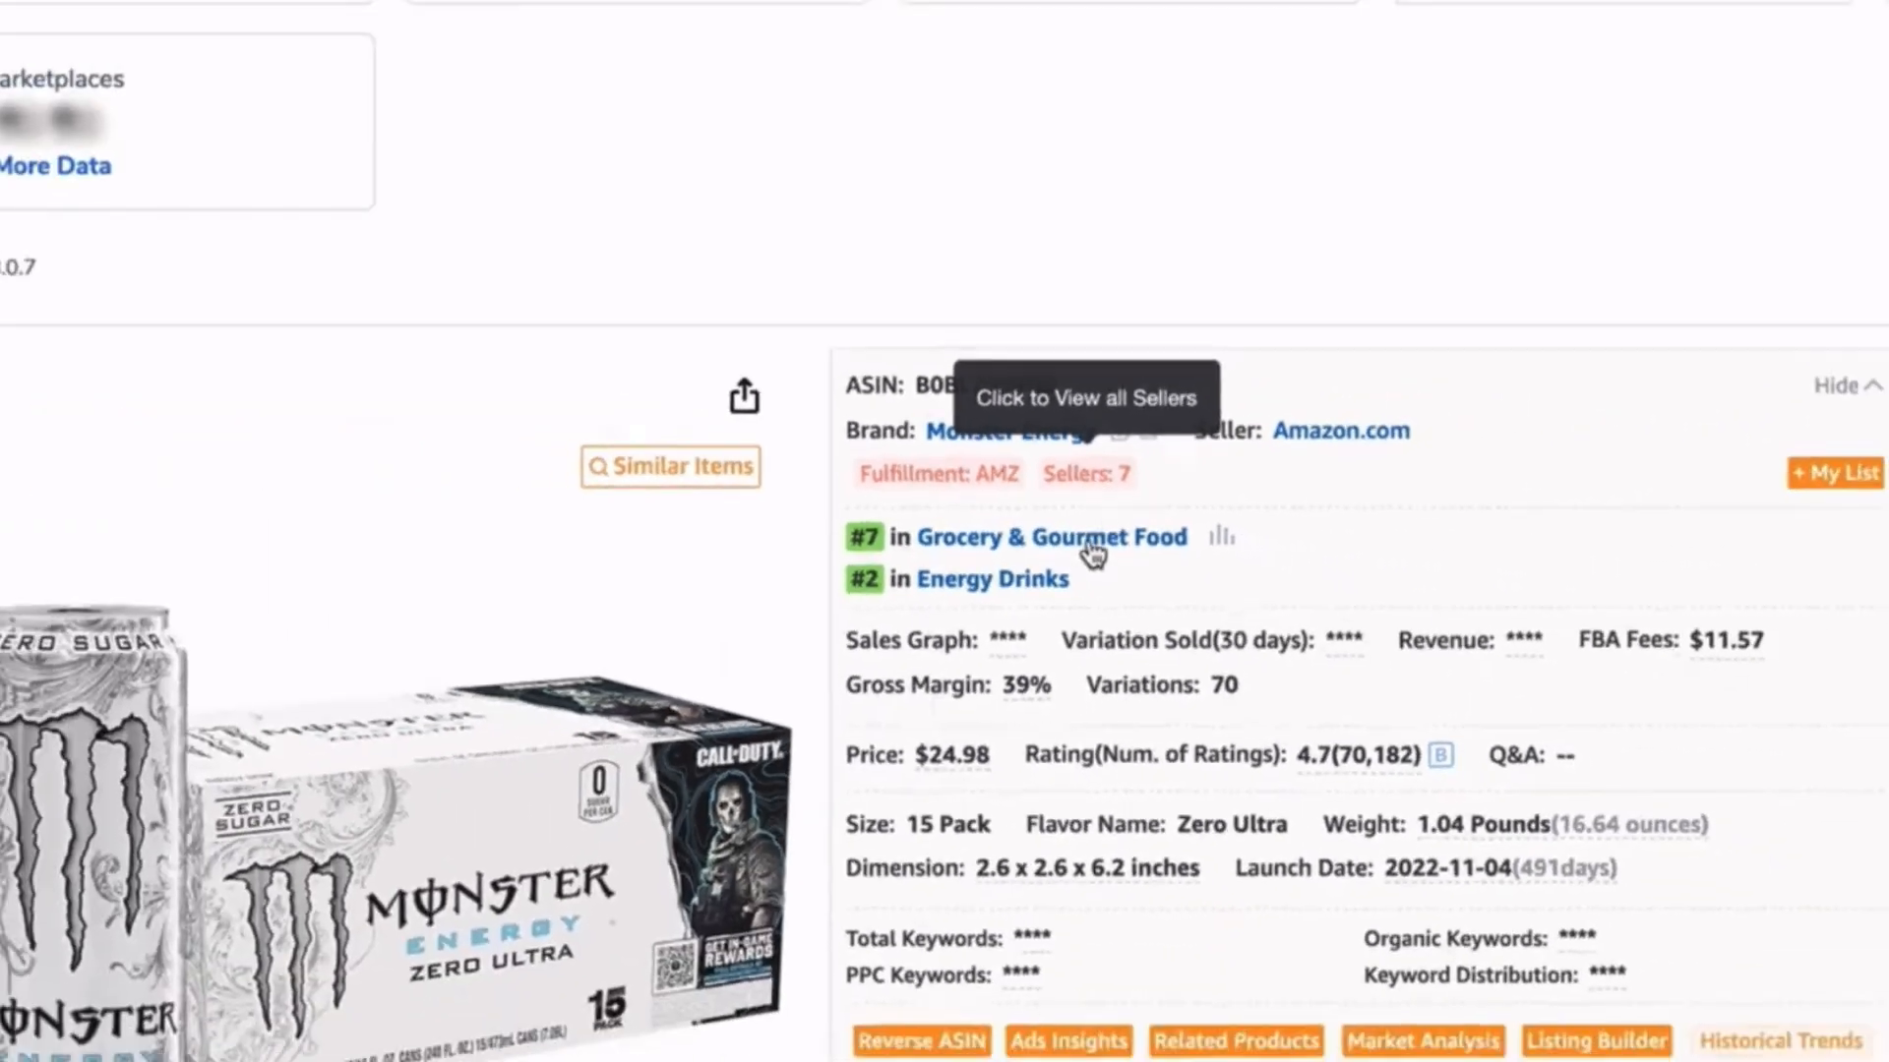
scroll(993, 519, "down", 9)
scroll(993, 518, "down", 7)
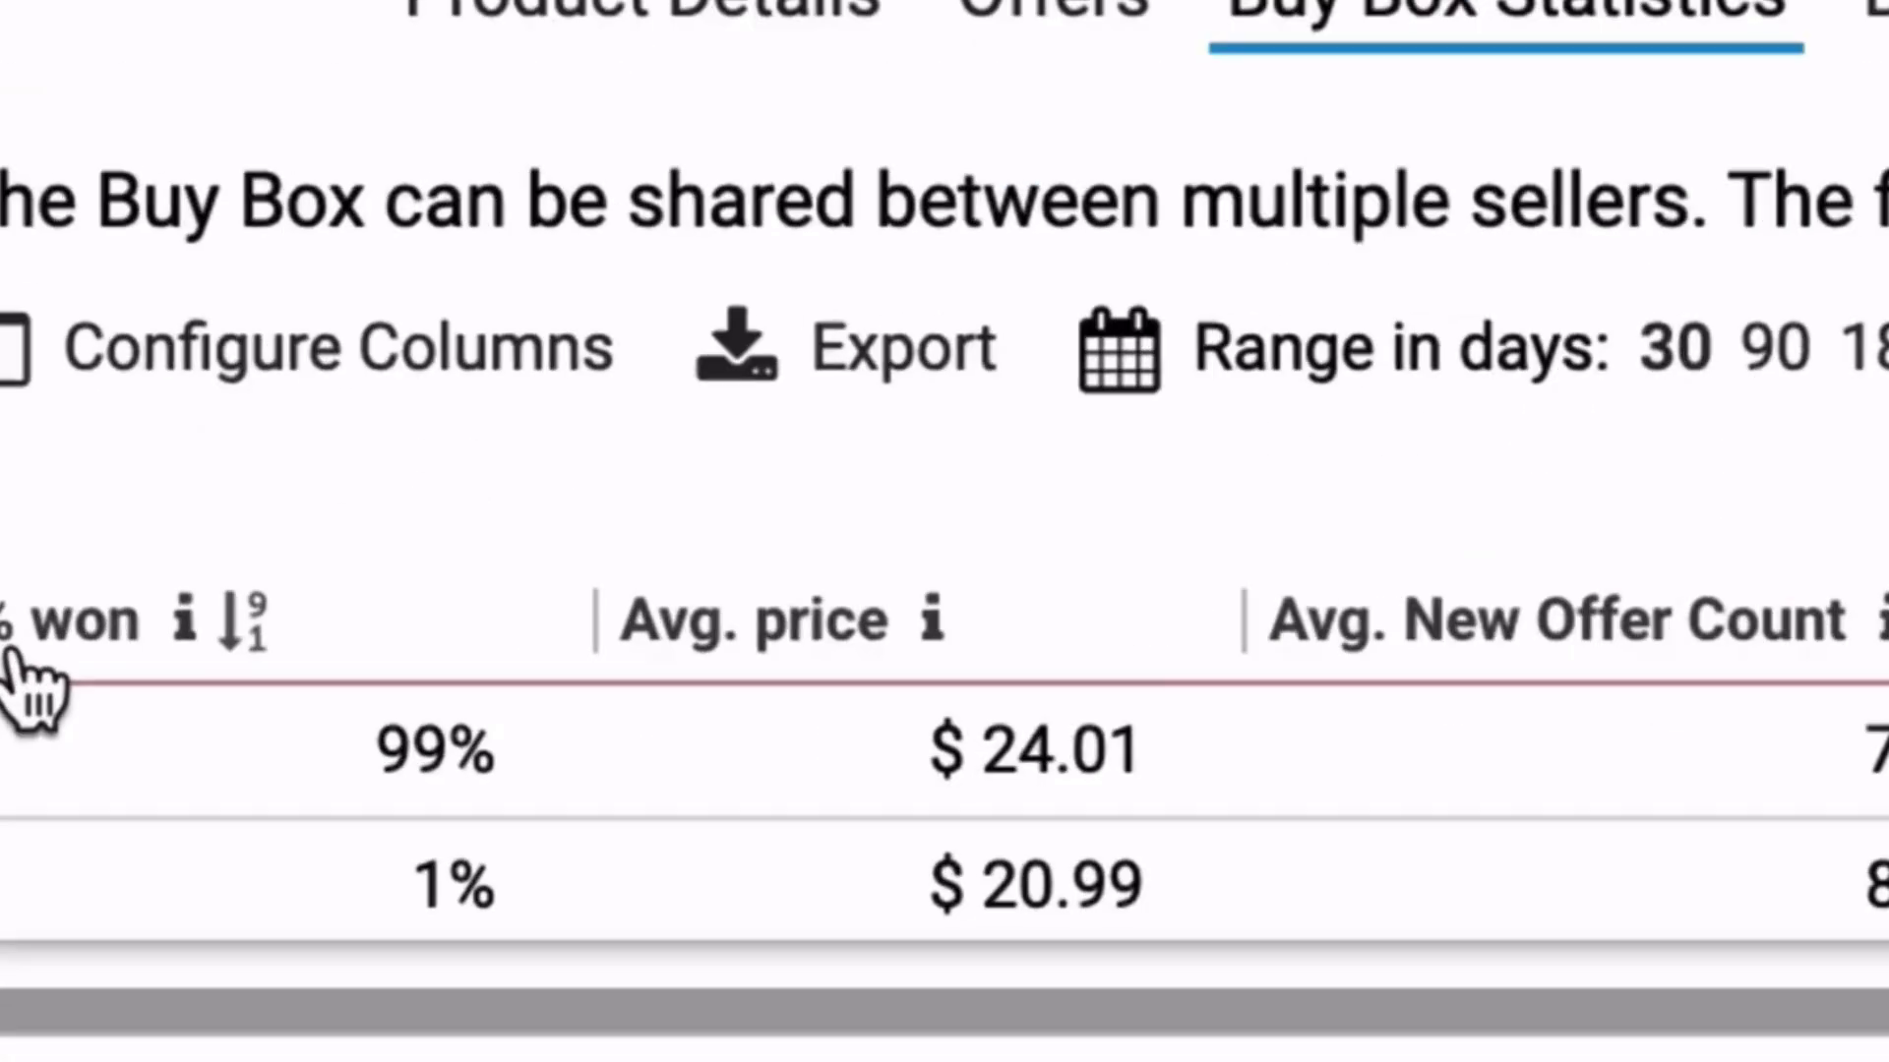
- Set the Buy Box statistics range to 365 days and examine each seller's share of the Buy Box
mouse_move(14, 648)
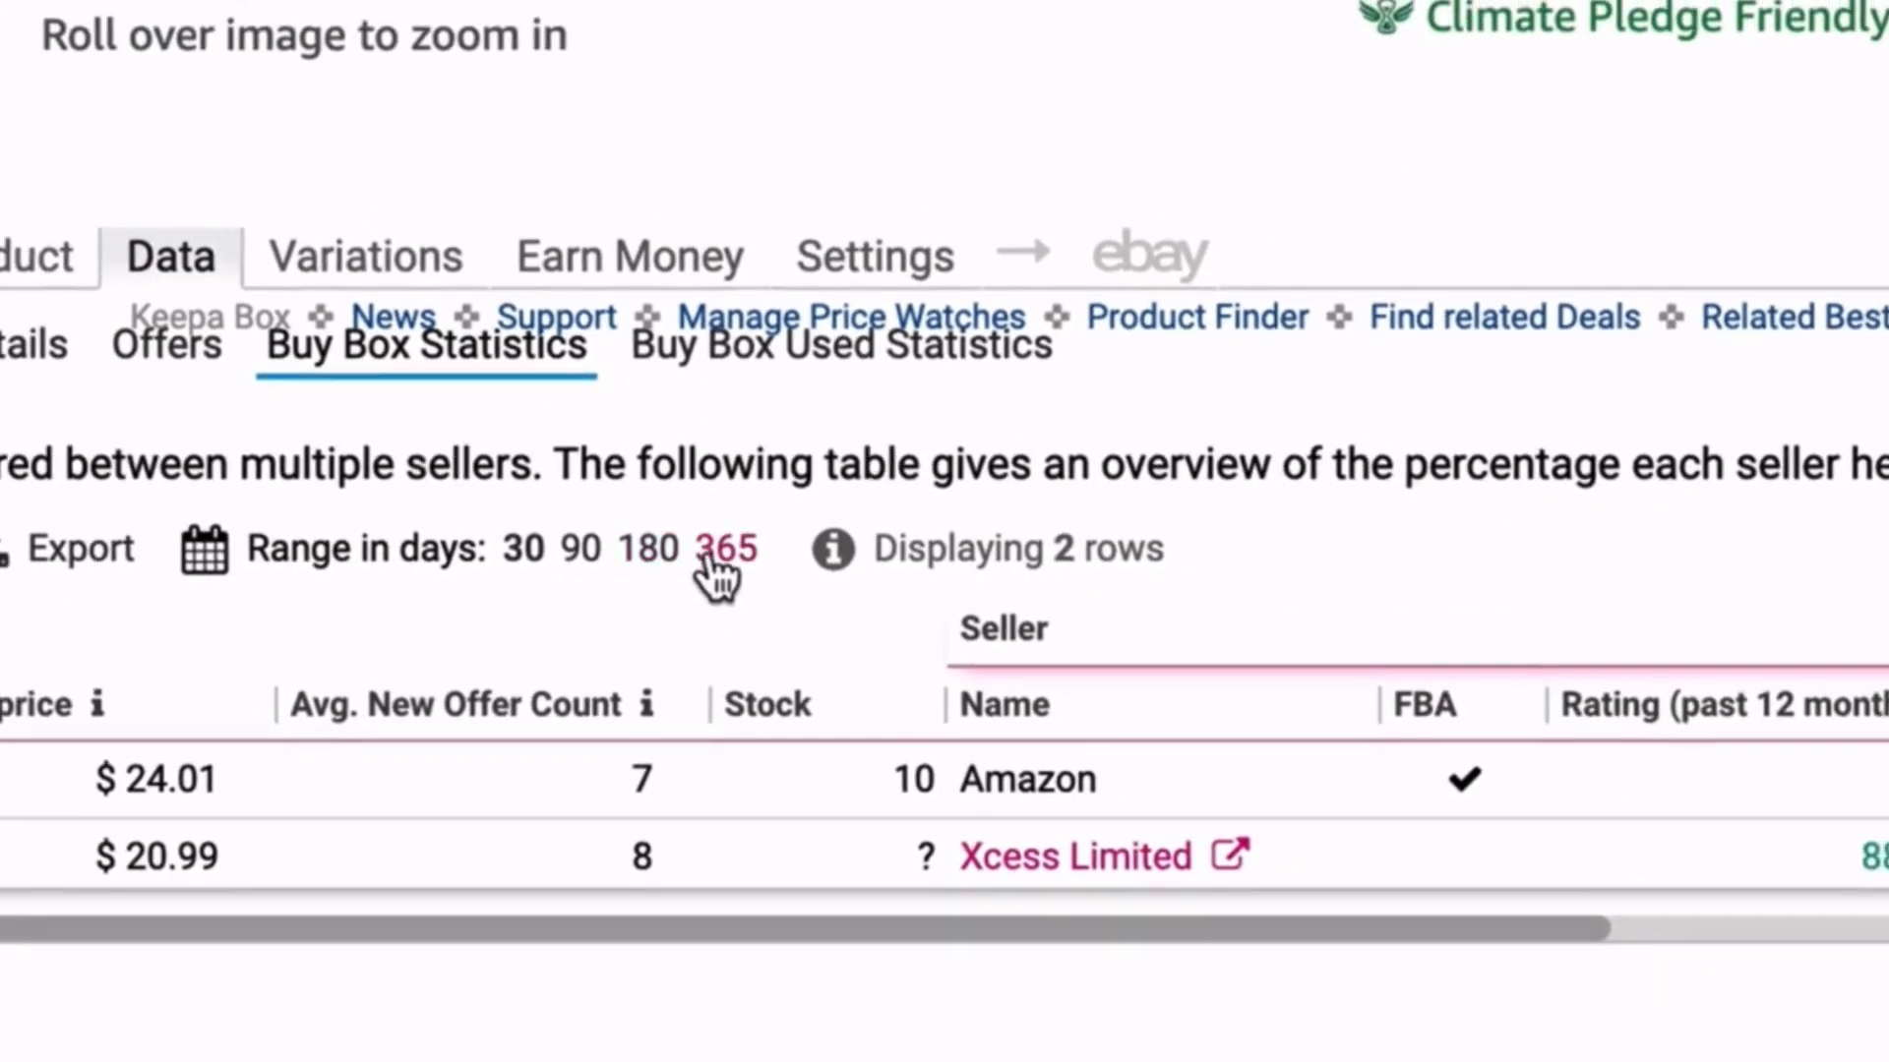
left_click(706, 558)
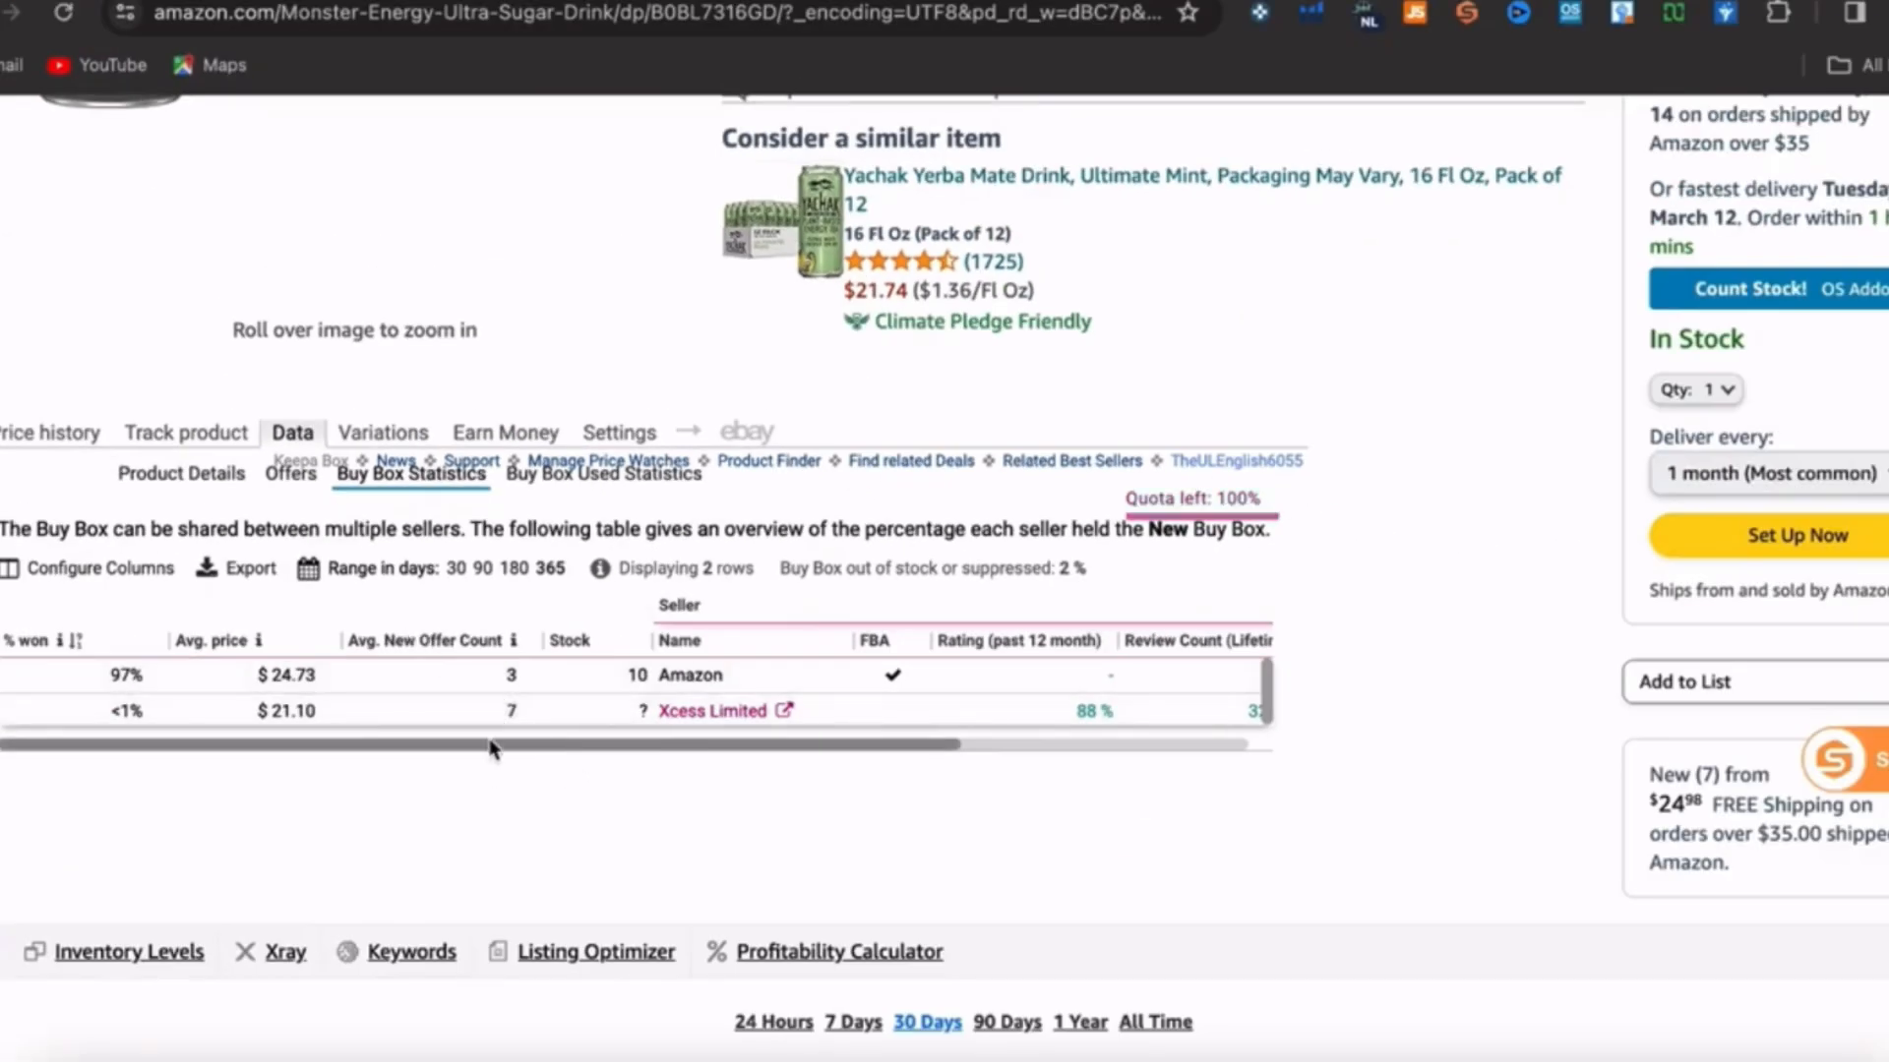
left_click_drag(483, 747, 615, 792)
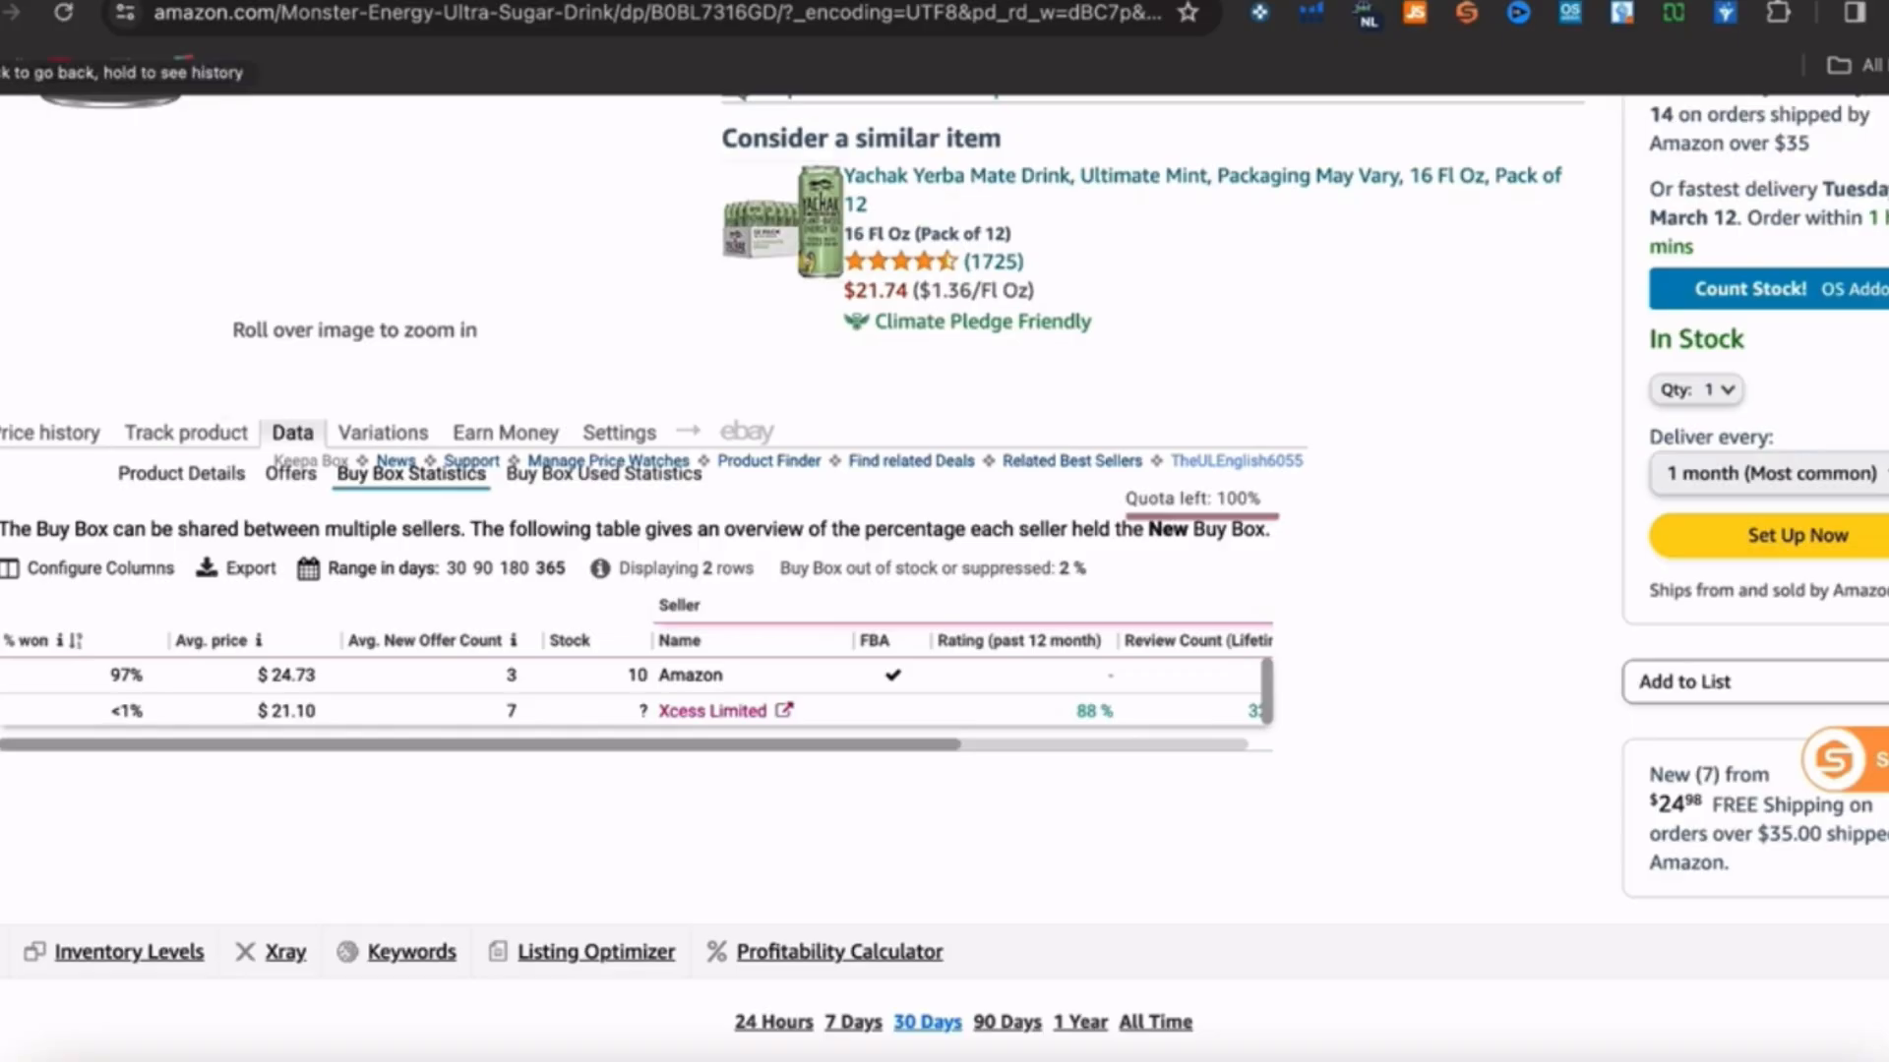
- Go back to the Amazon home page and open the Best Sellers page
left_click(0, 13)
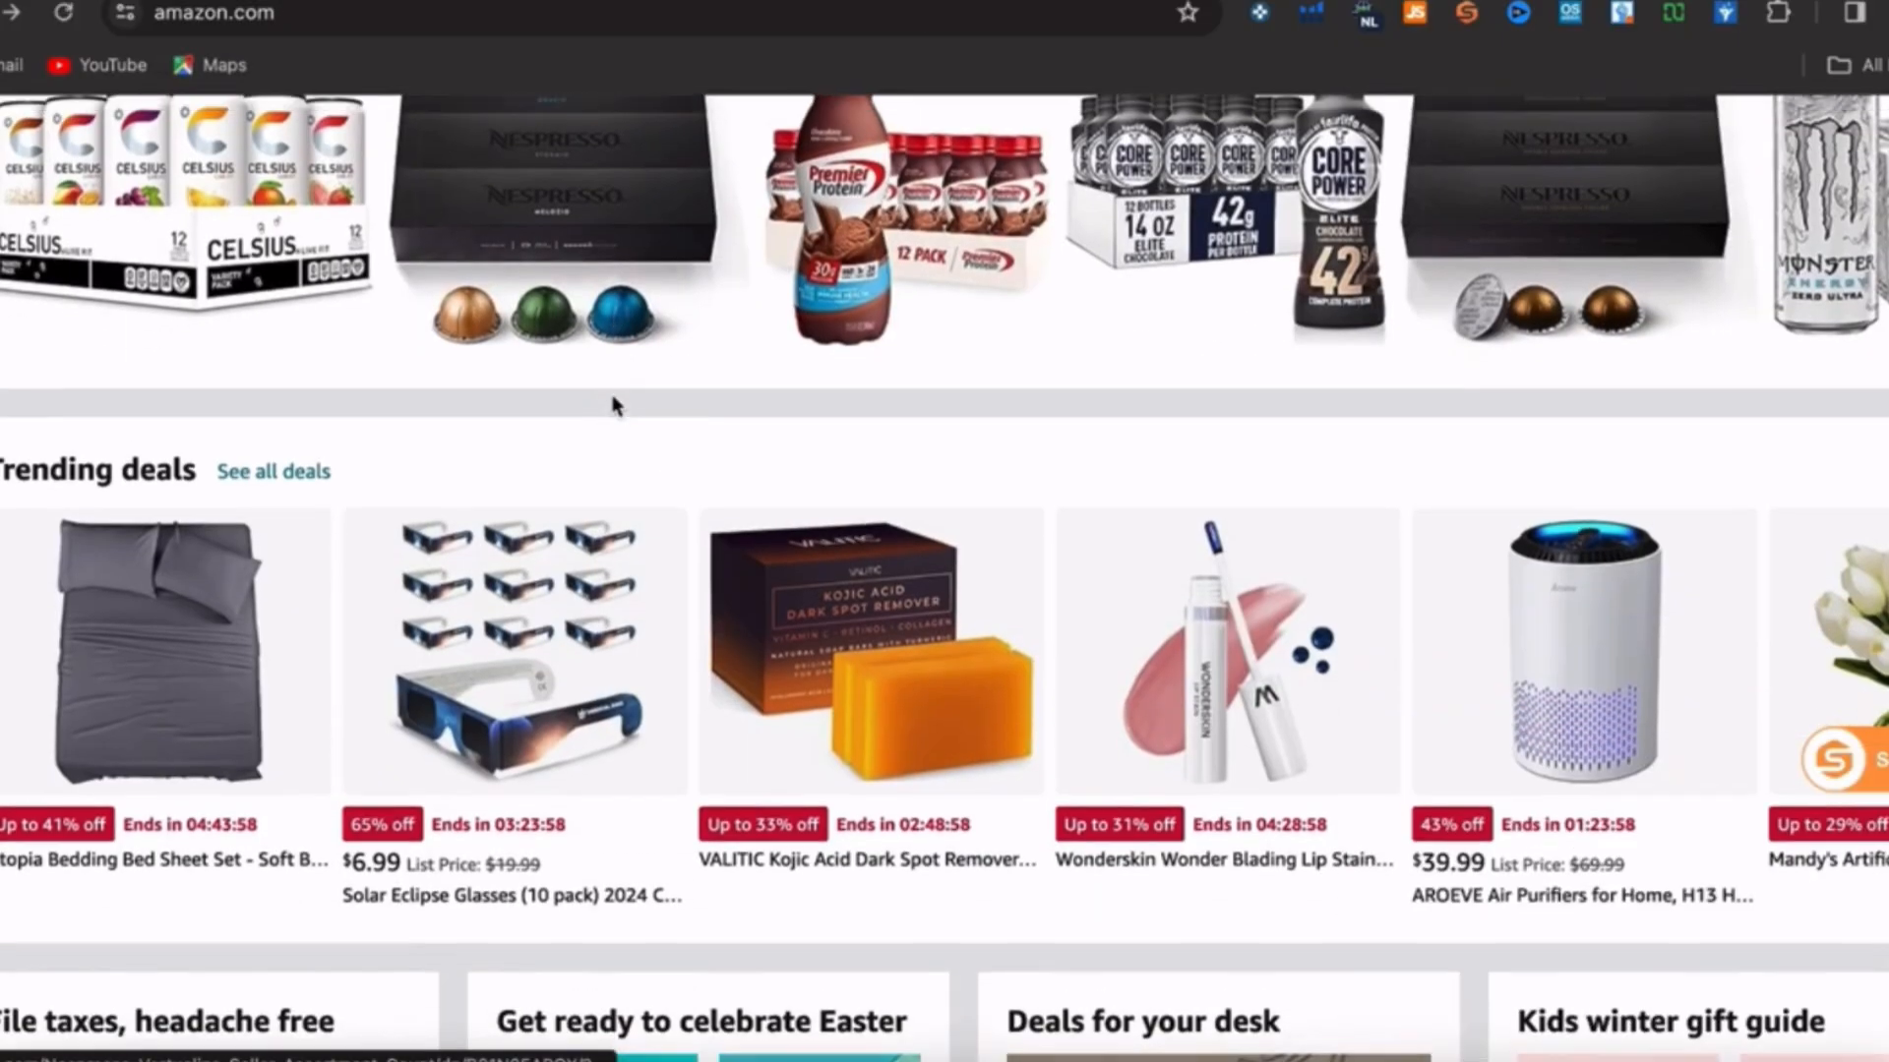
scroll(616, 407, "down", 3)
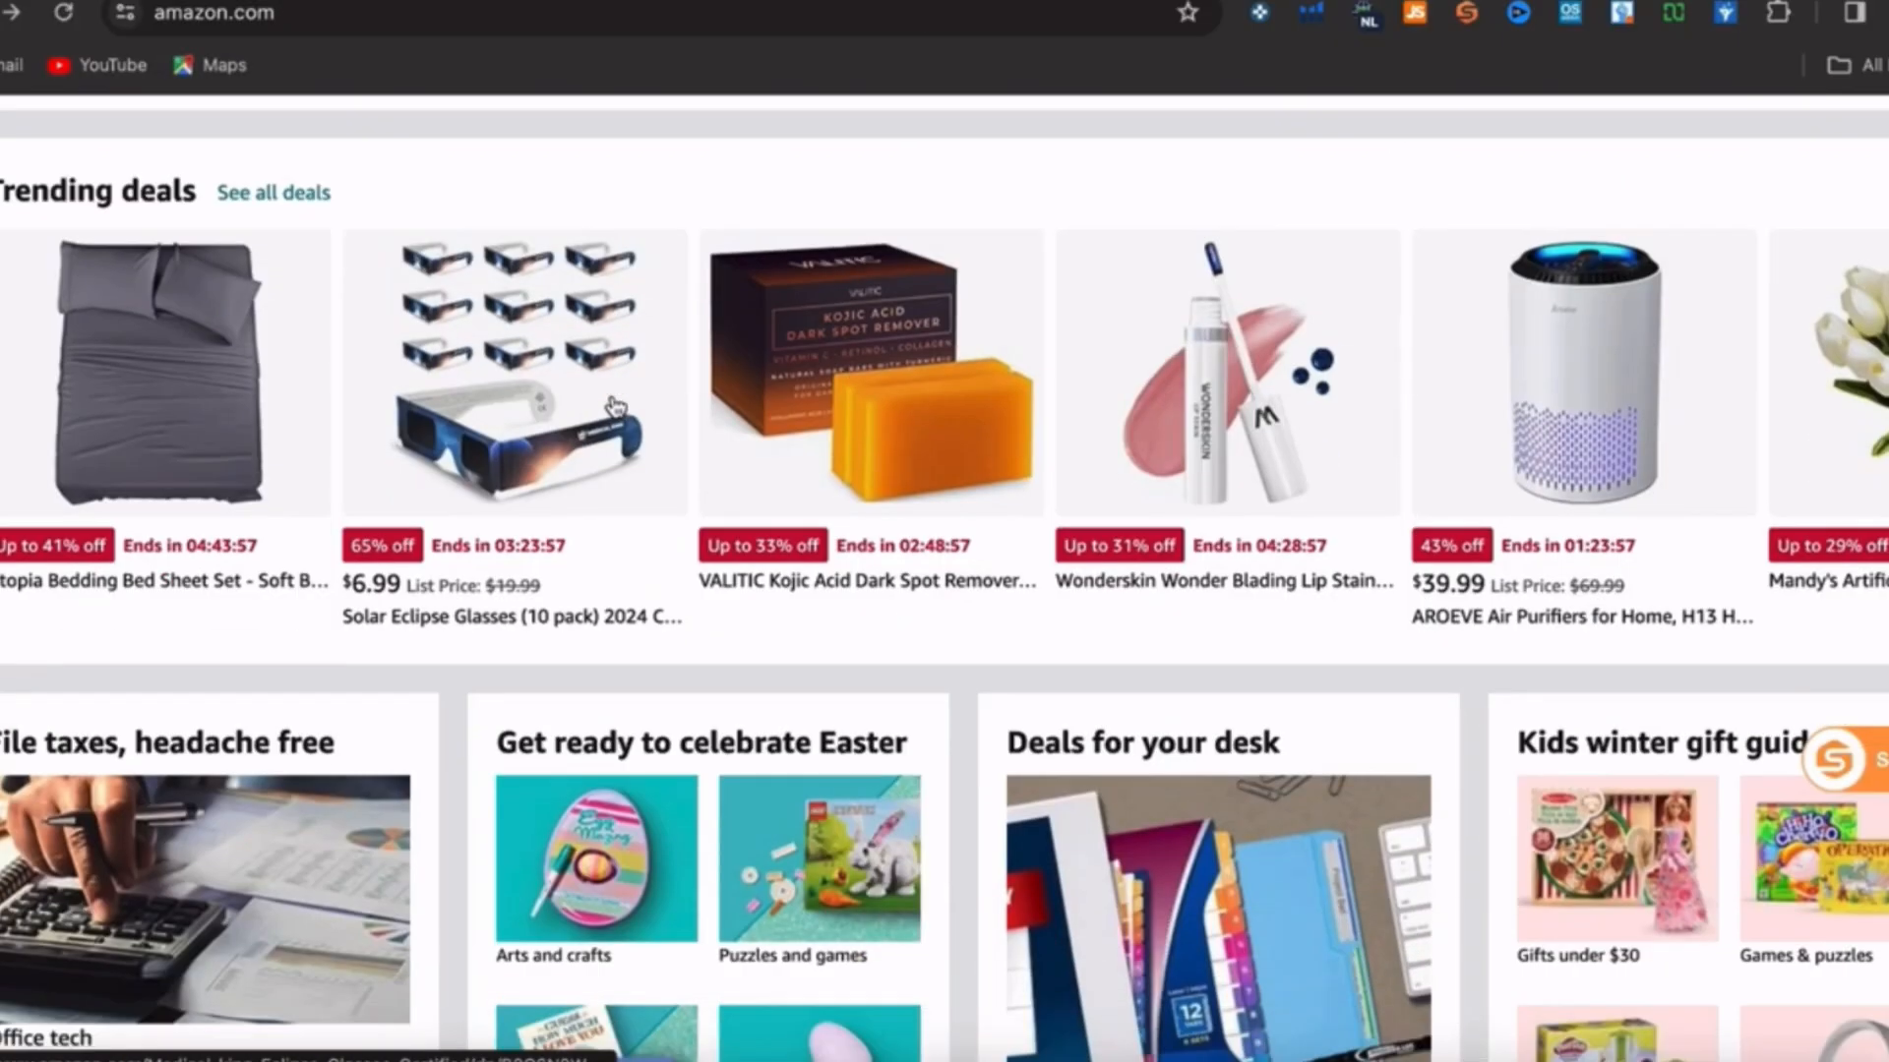
scroll(616, 407, "up", 10)
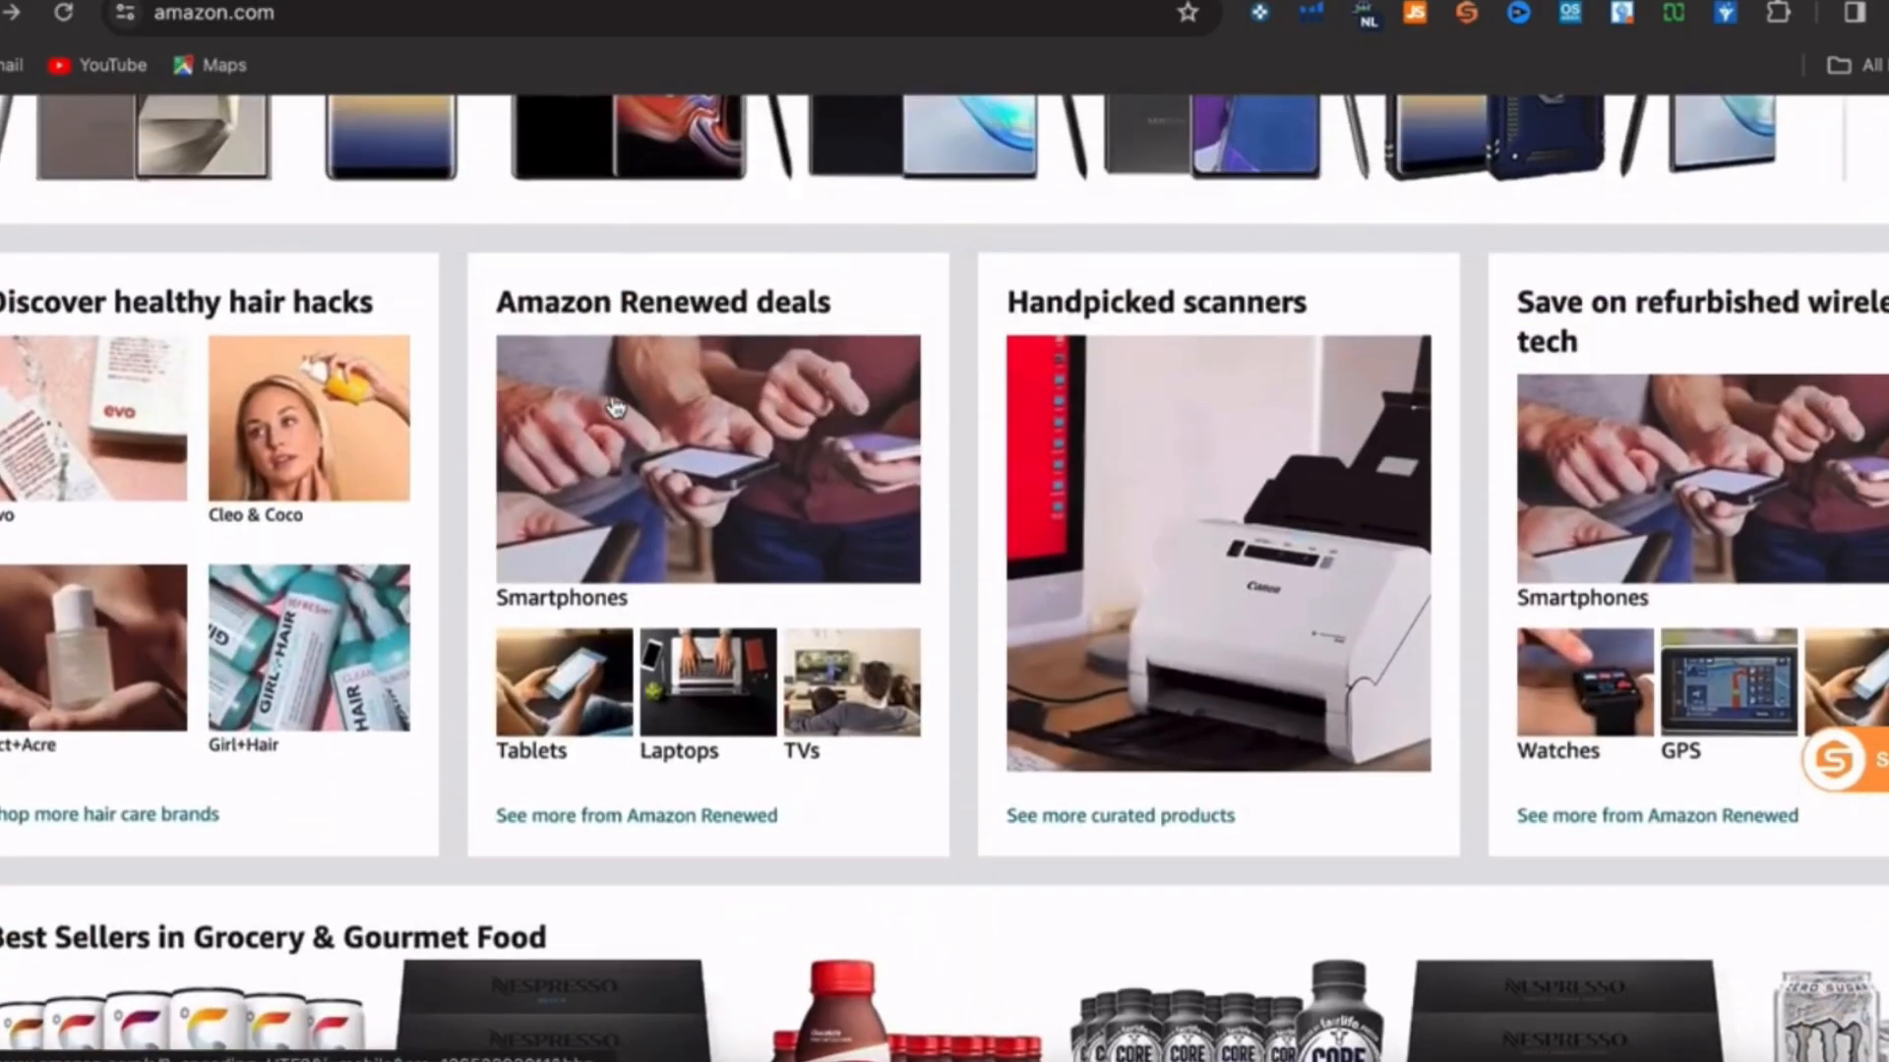
scroll(615, 408, "up", 15)
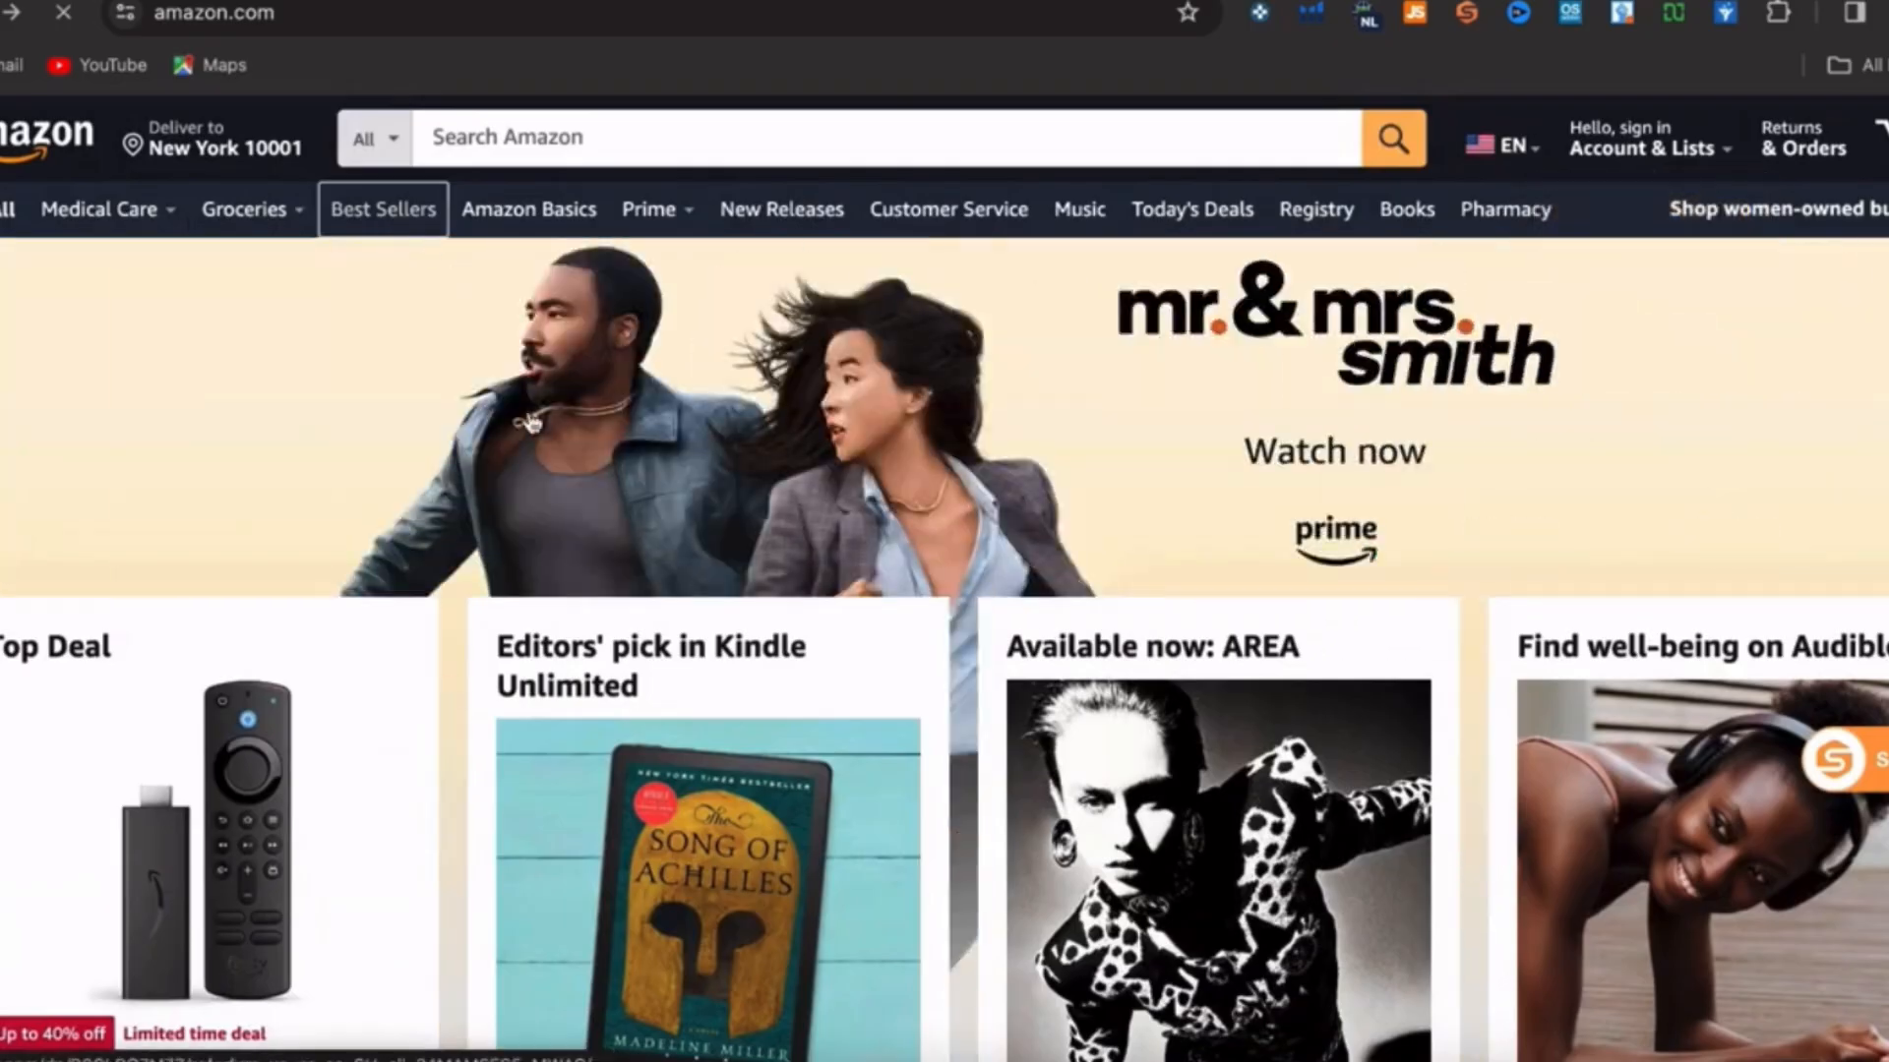
- Open the Ernie Ball Regular Slinky guitar strings listing from Best Sellers in Musical Instruments
scroll(567, 557, "down", 3)
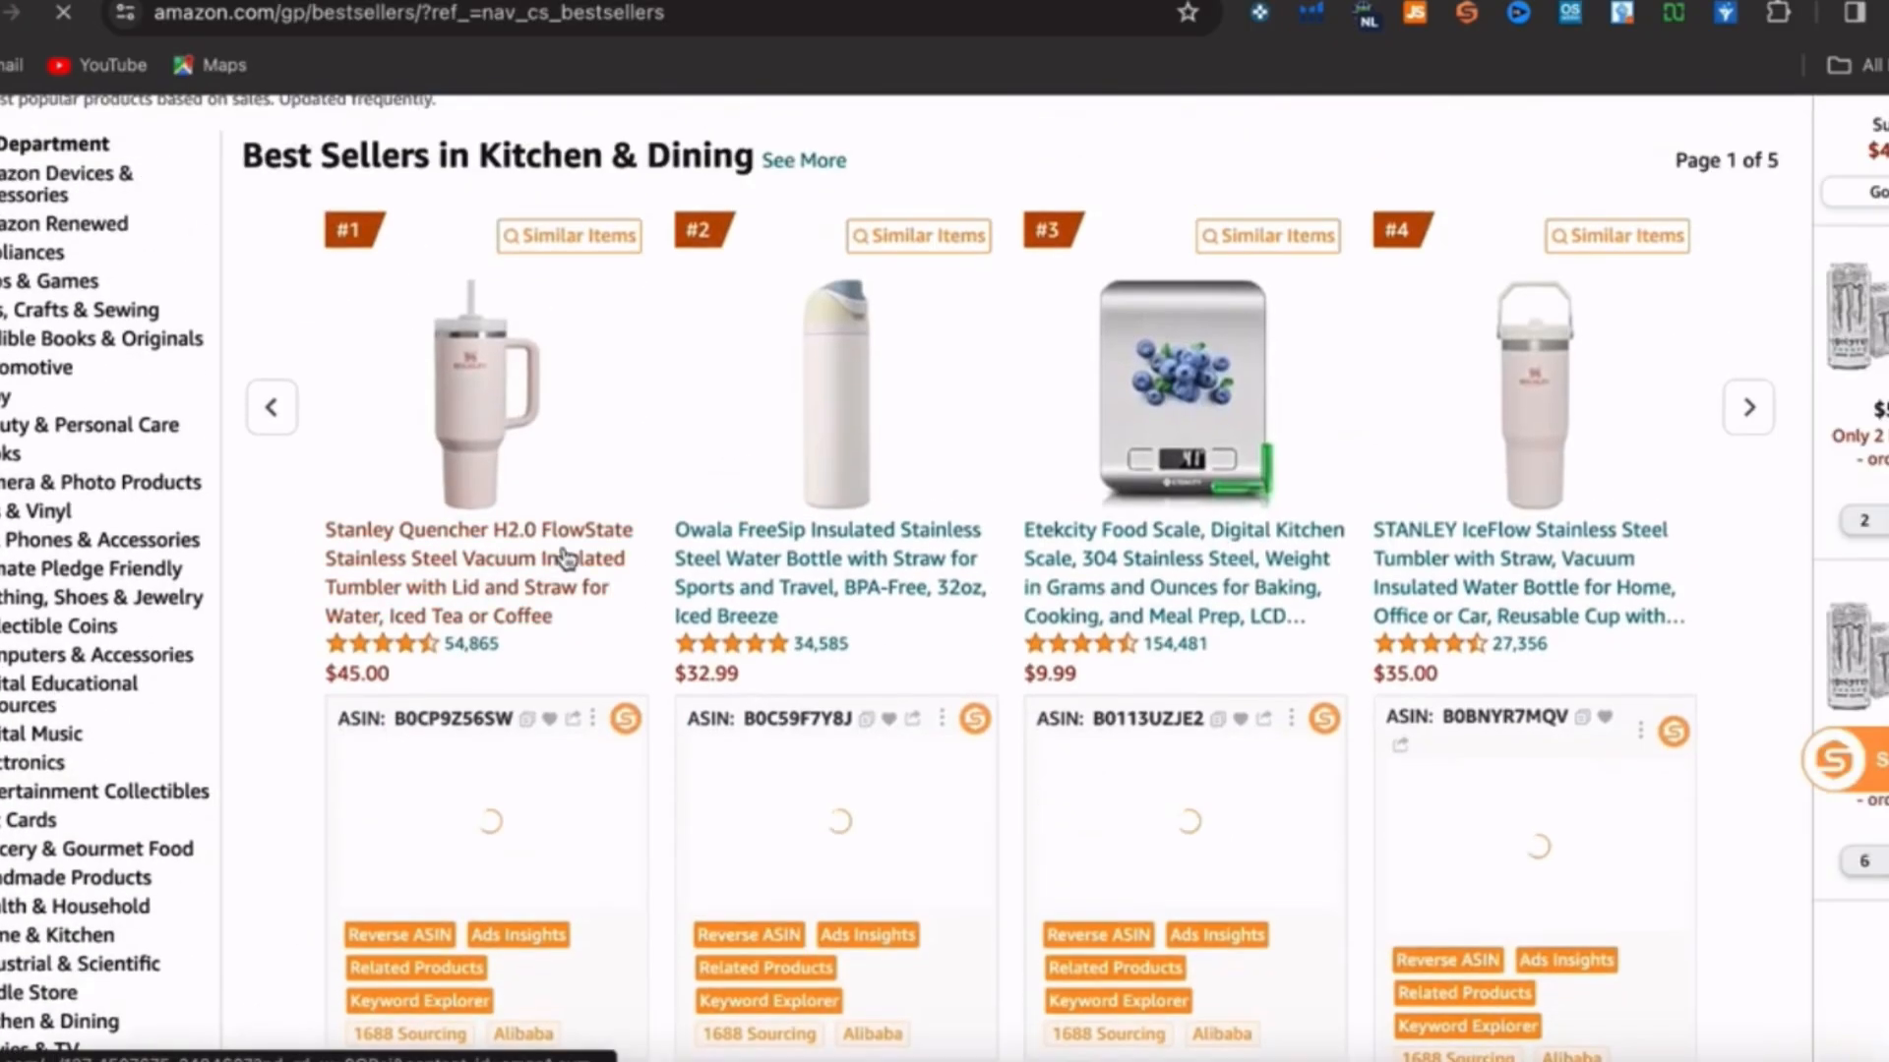
scroll(702, 540, "down", 15)
scroll(866, 502, "up", 3)
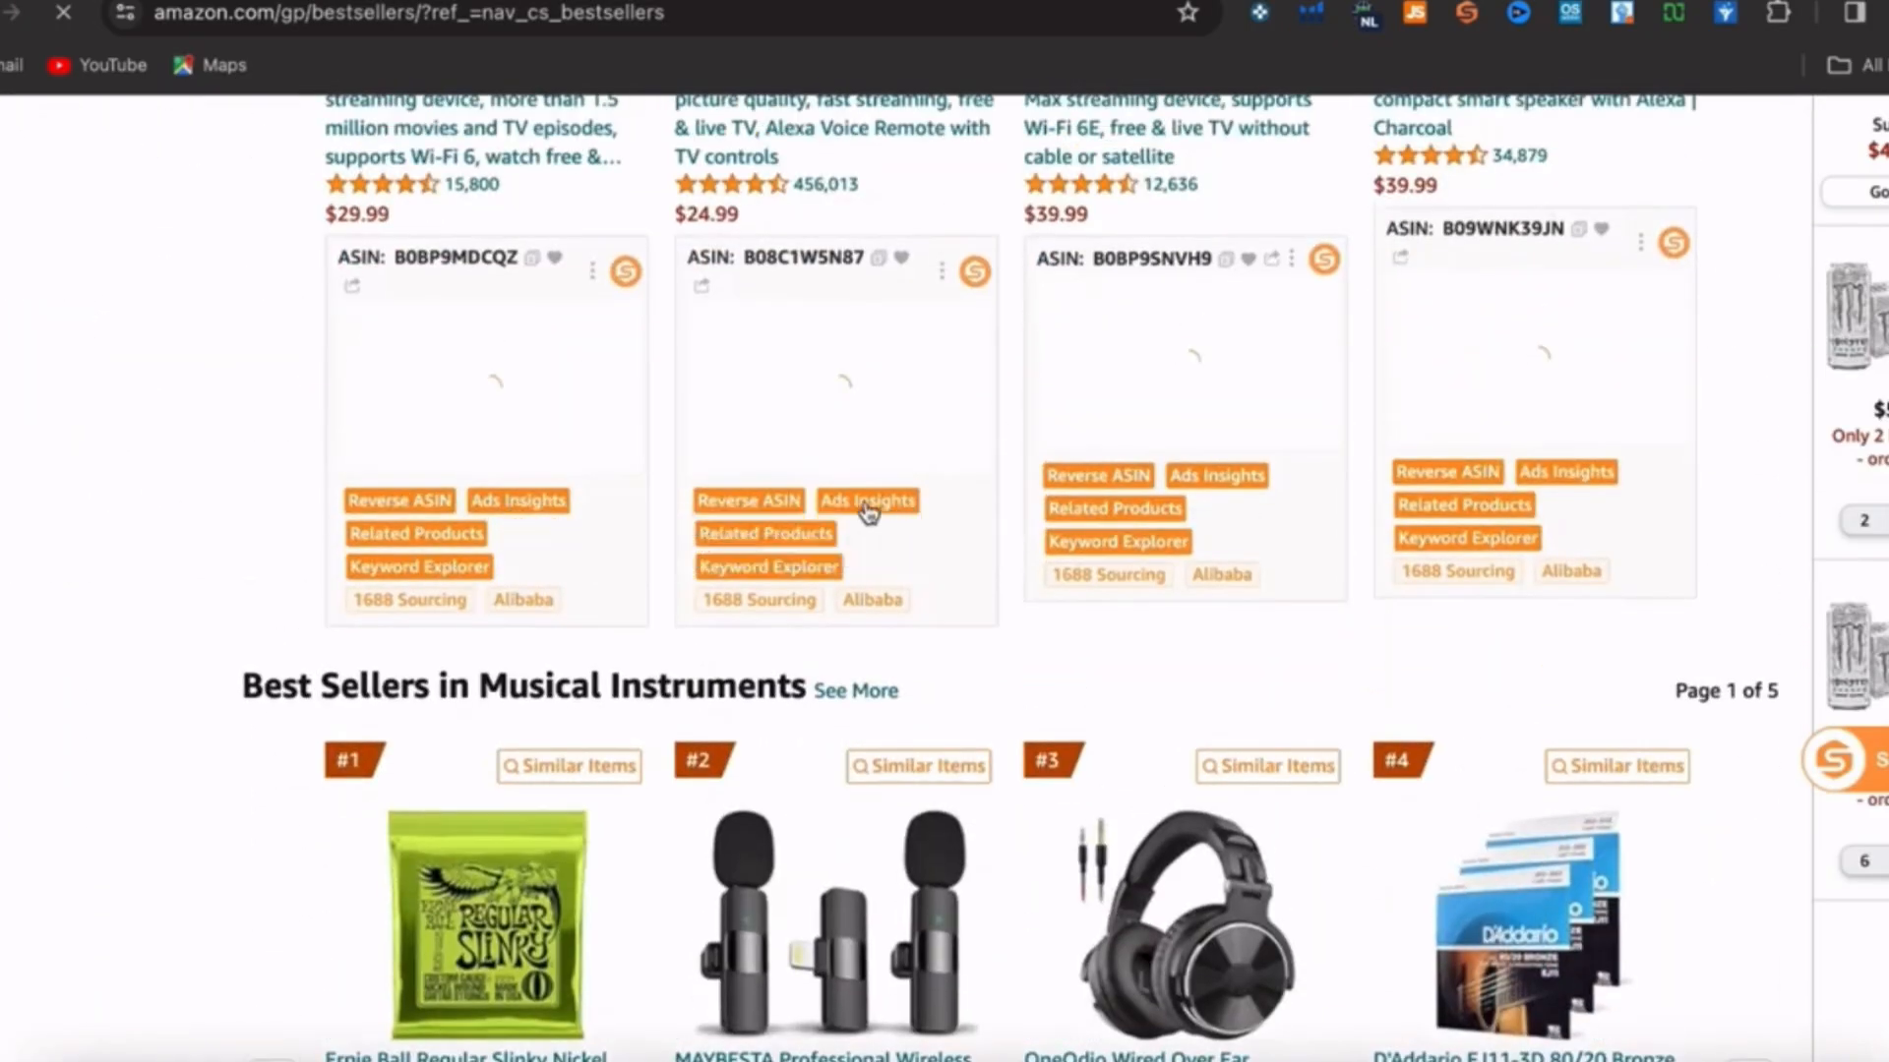
scroll(762, 494, "up", 3)
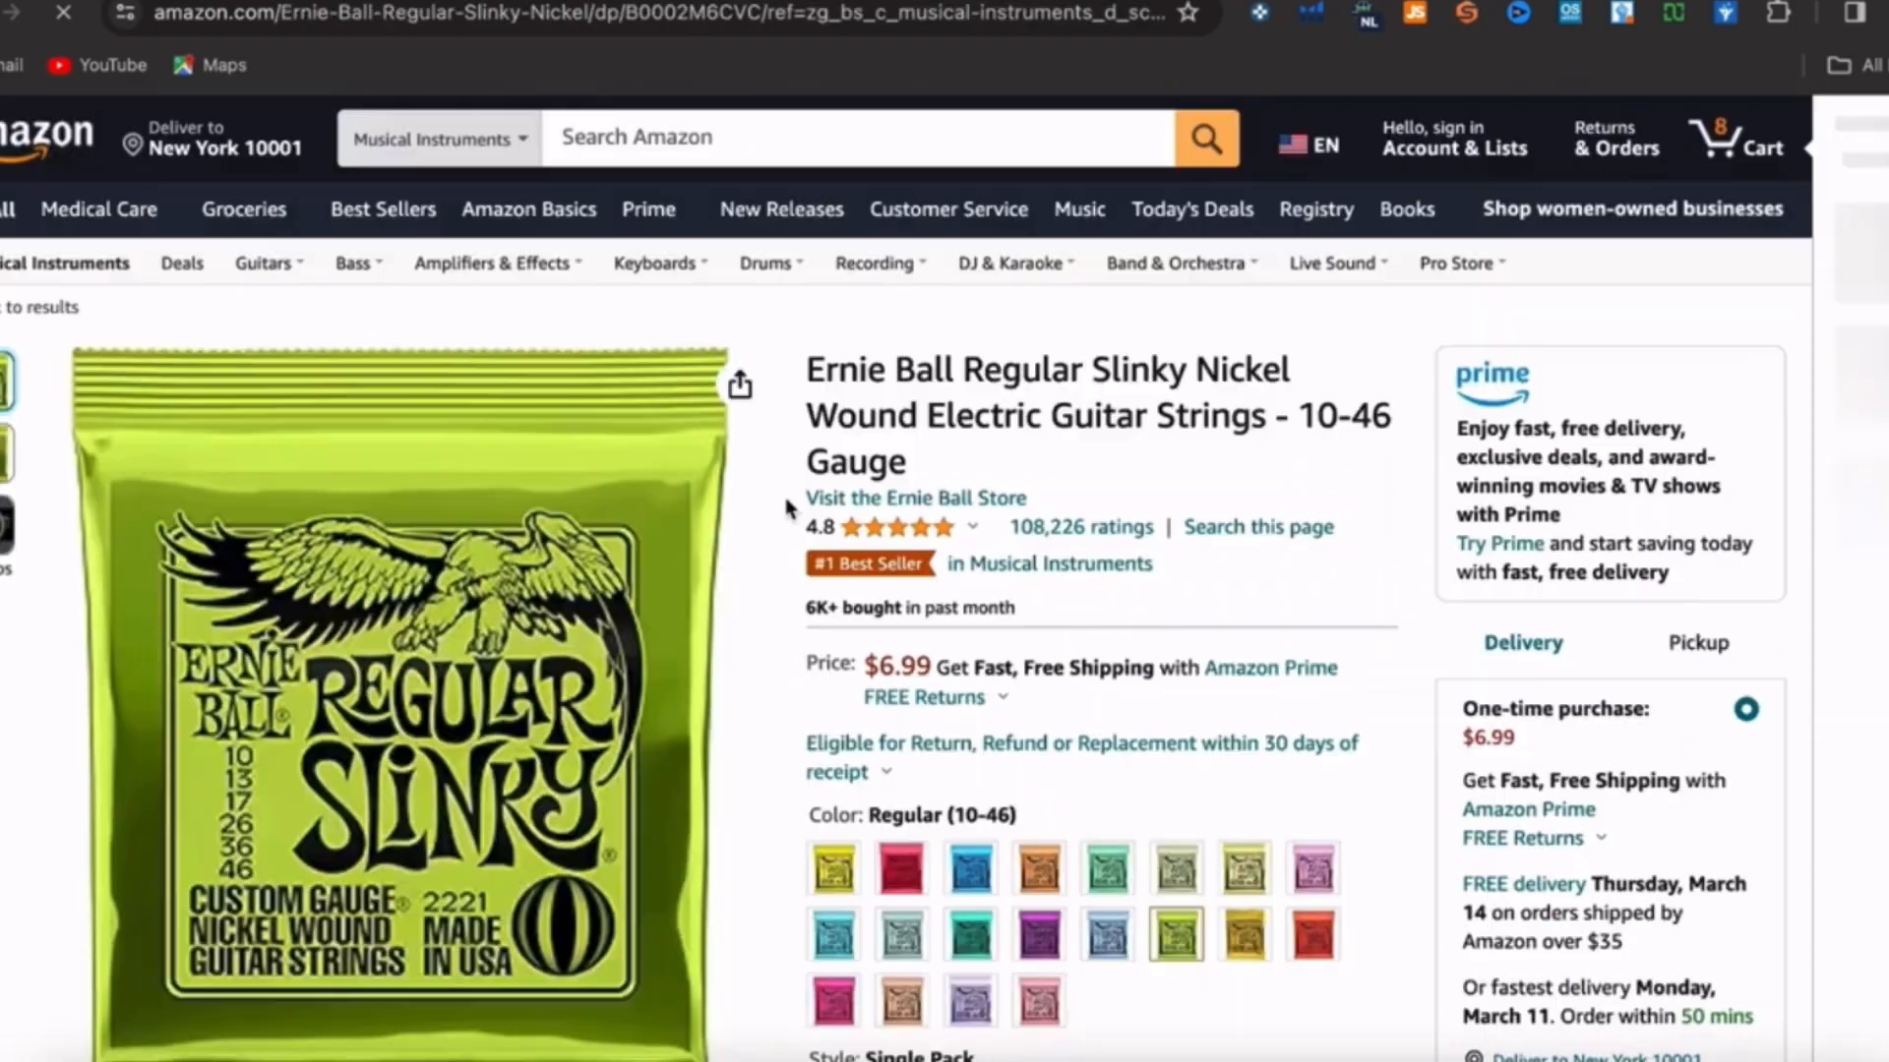
- Look through the Ernie Ball listing's item description, product information and manufacturer sections for the Keepa data
scroll(712, 524, "down", 15)
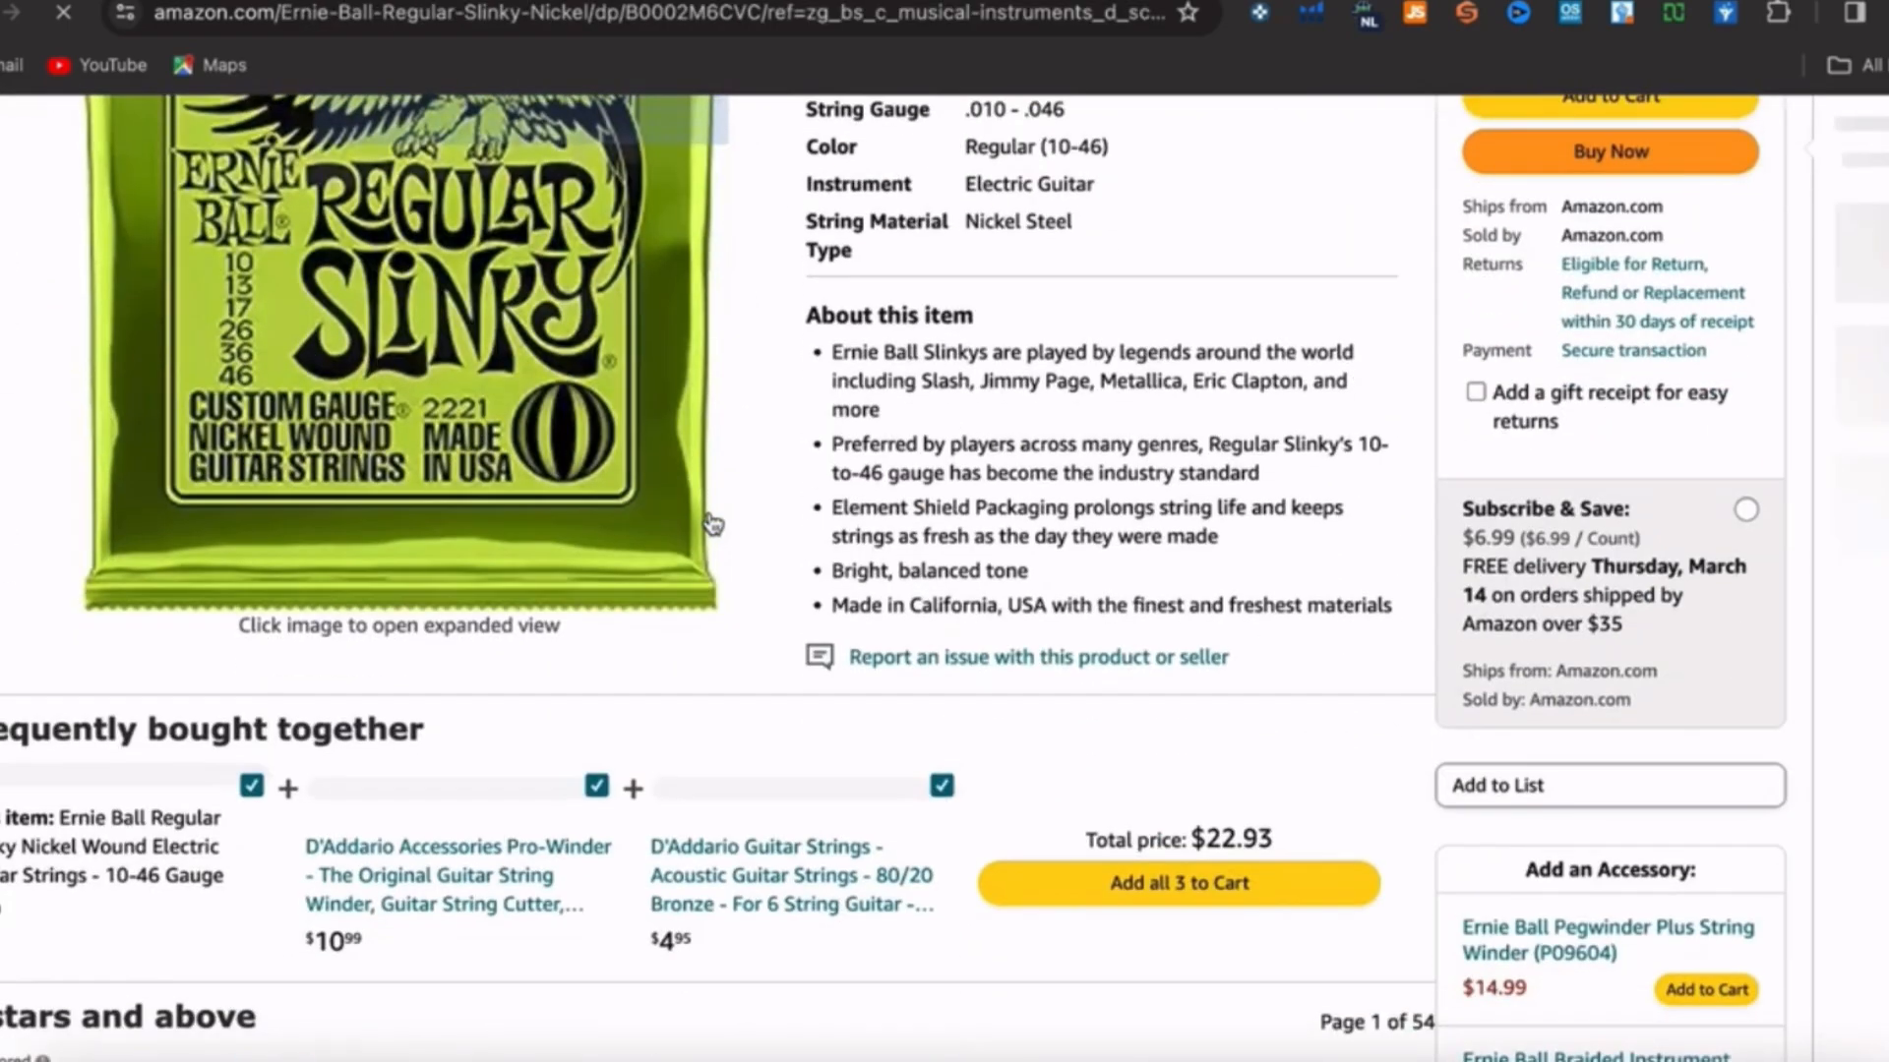
scroll(712, 524, "up", 7)
scroll(712, 525, "up", 10)
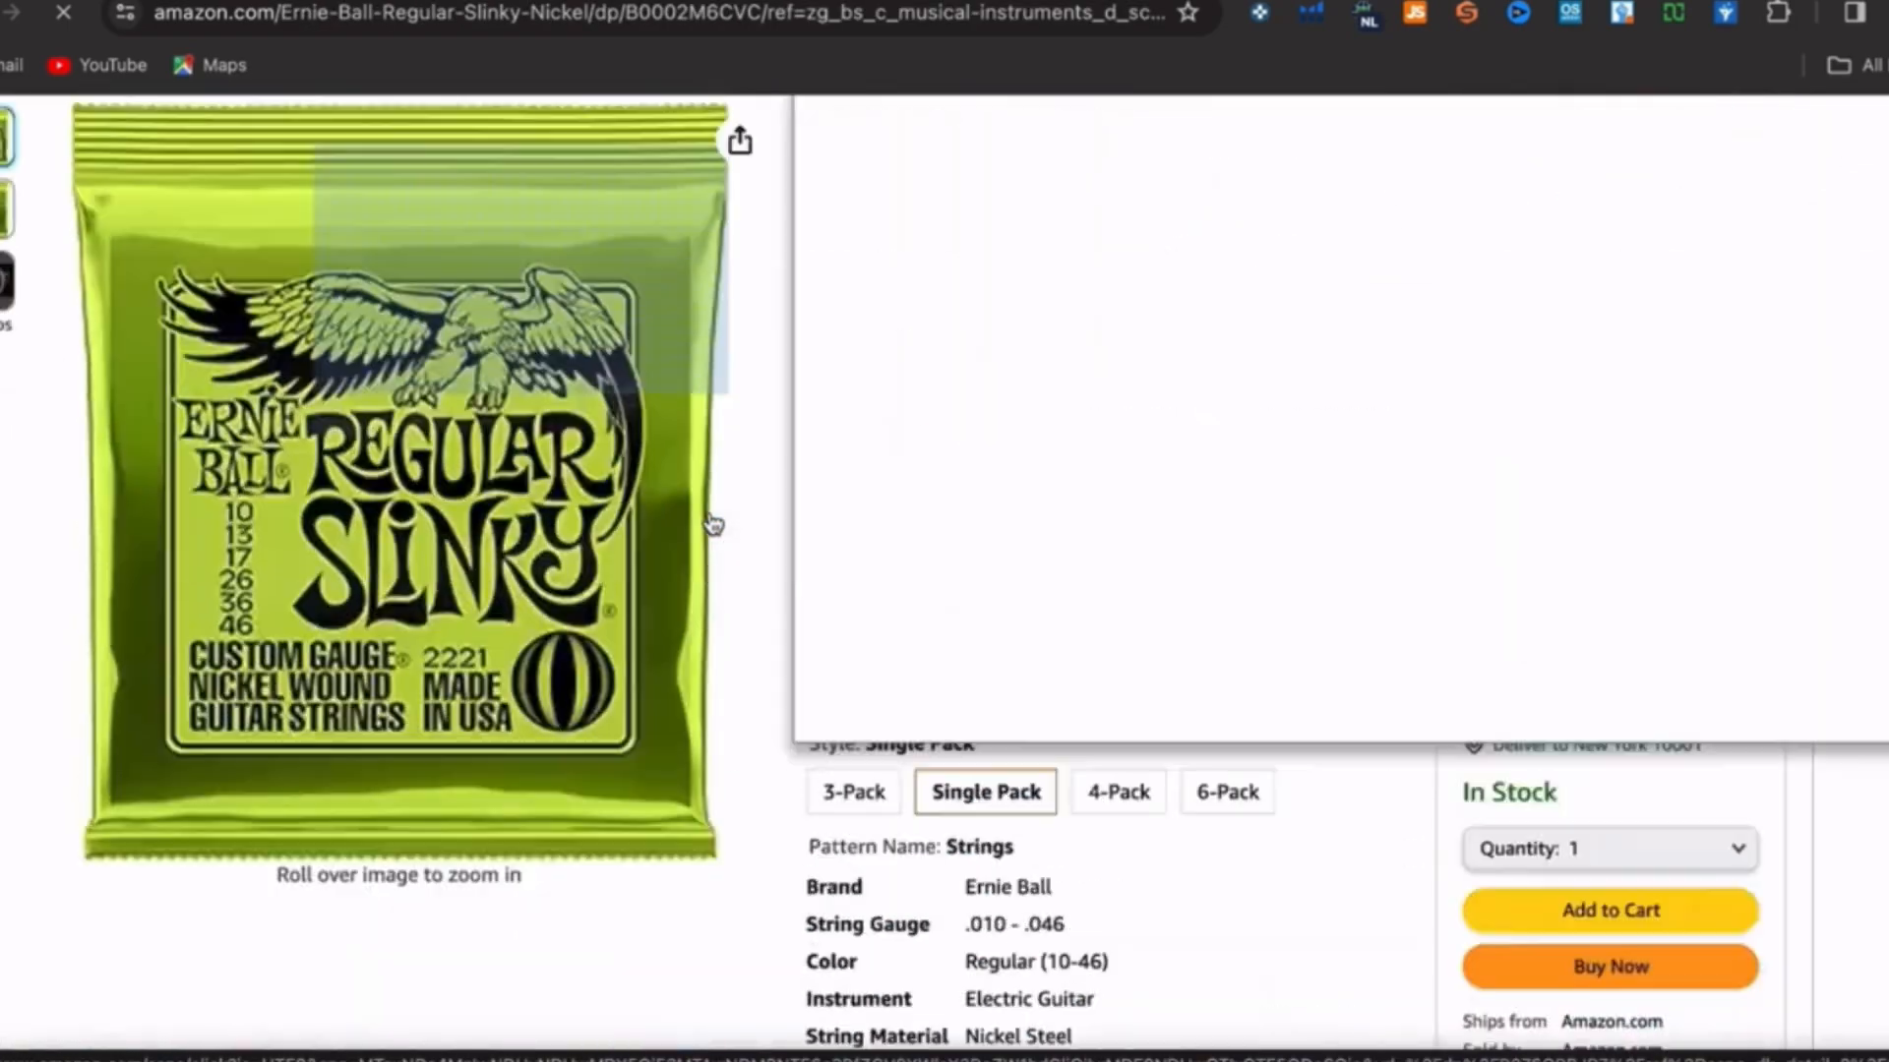
scroll(713, 524, "down", 20)
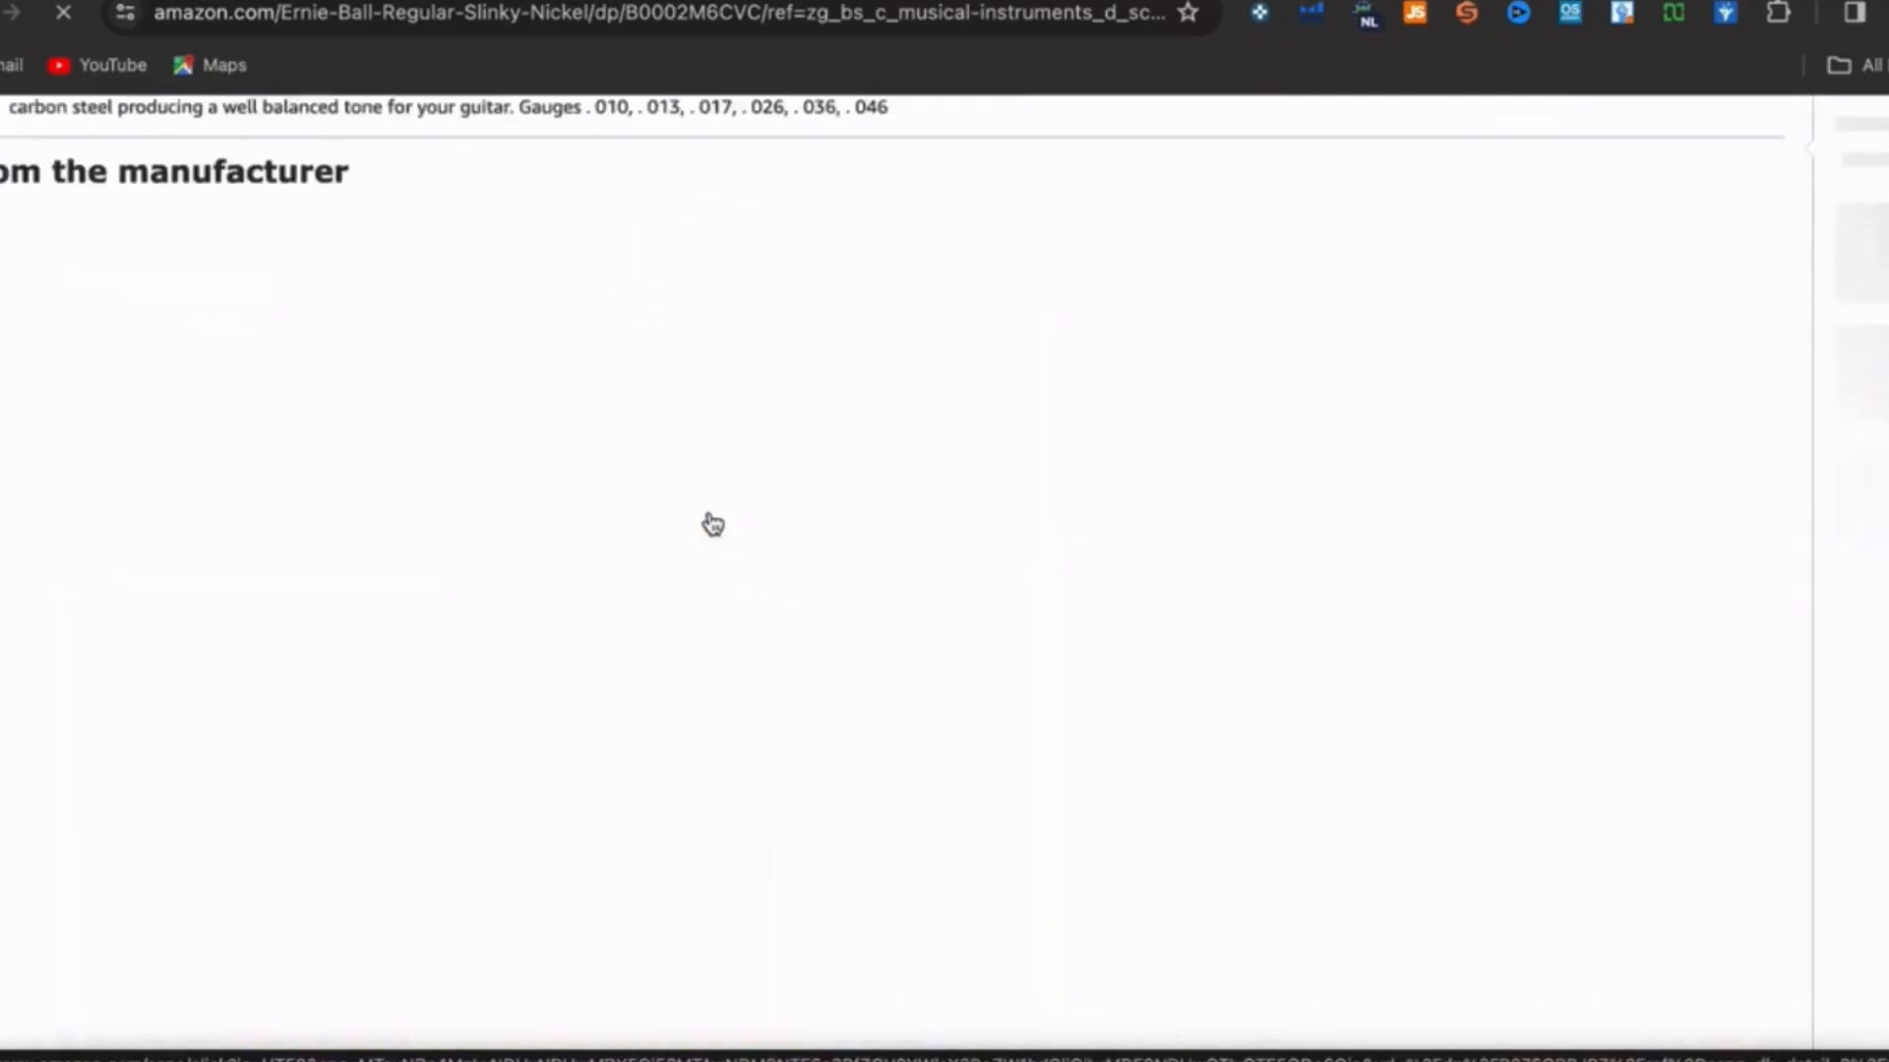
scroll(712, 525, "up", 10)
scroll(713, 525, "down", 3)
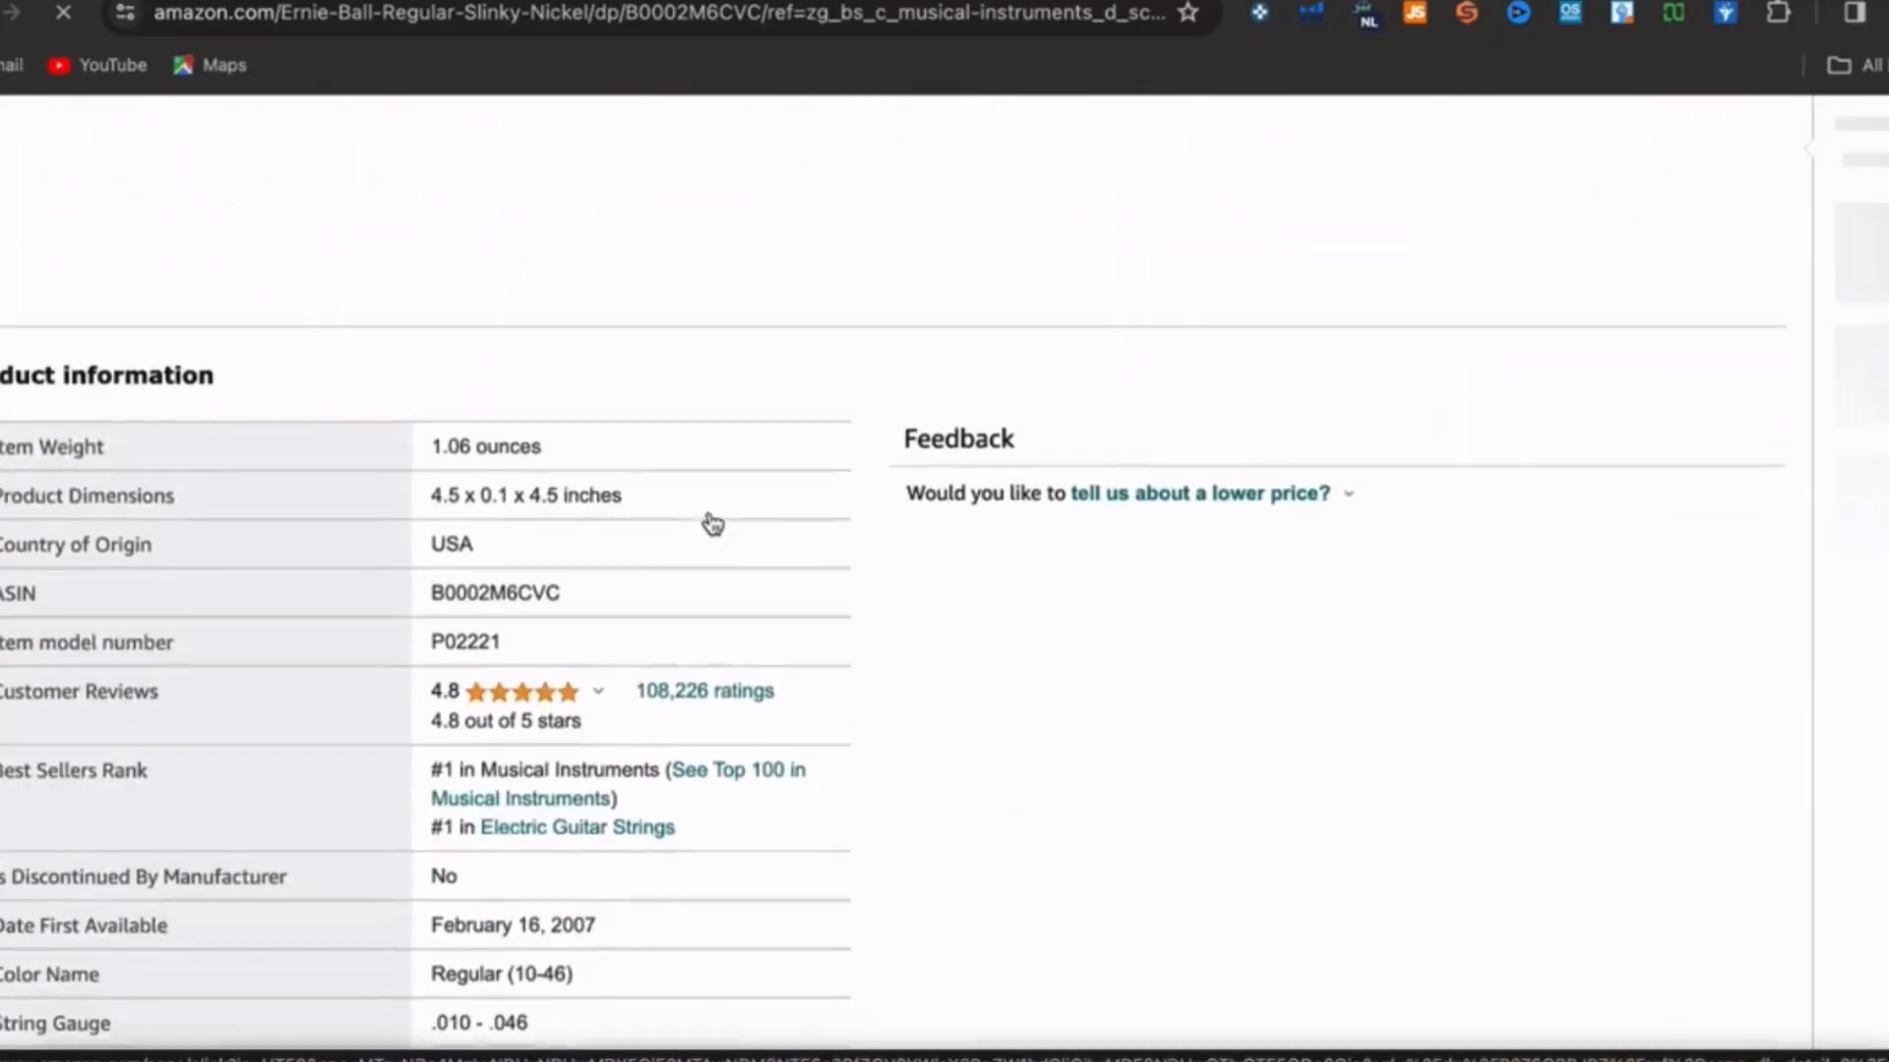
scroll(713, 524, "down", 1)
scroll(712, 524, "up", 3)
scroll(713, 525, "down", 7)
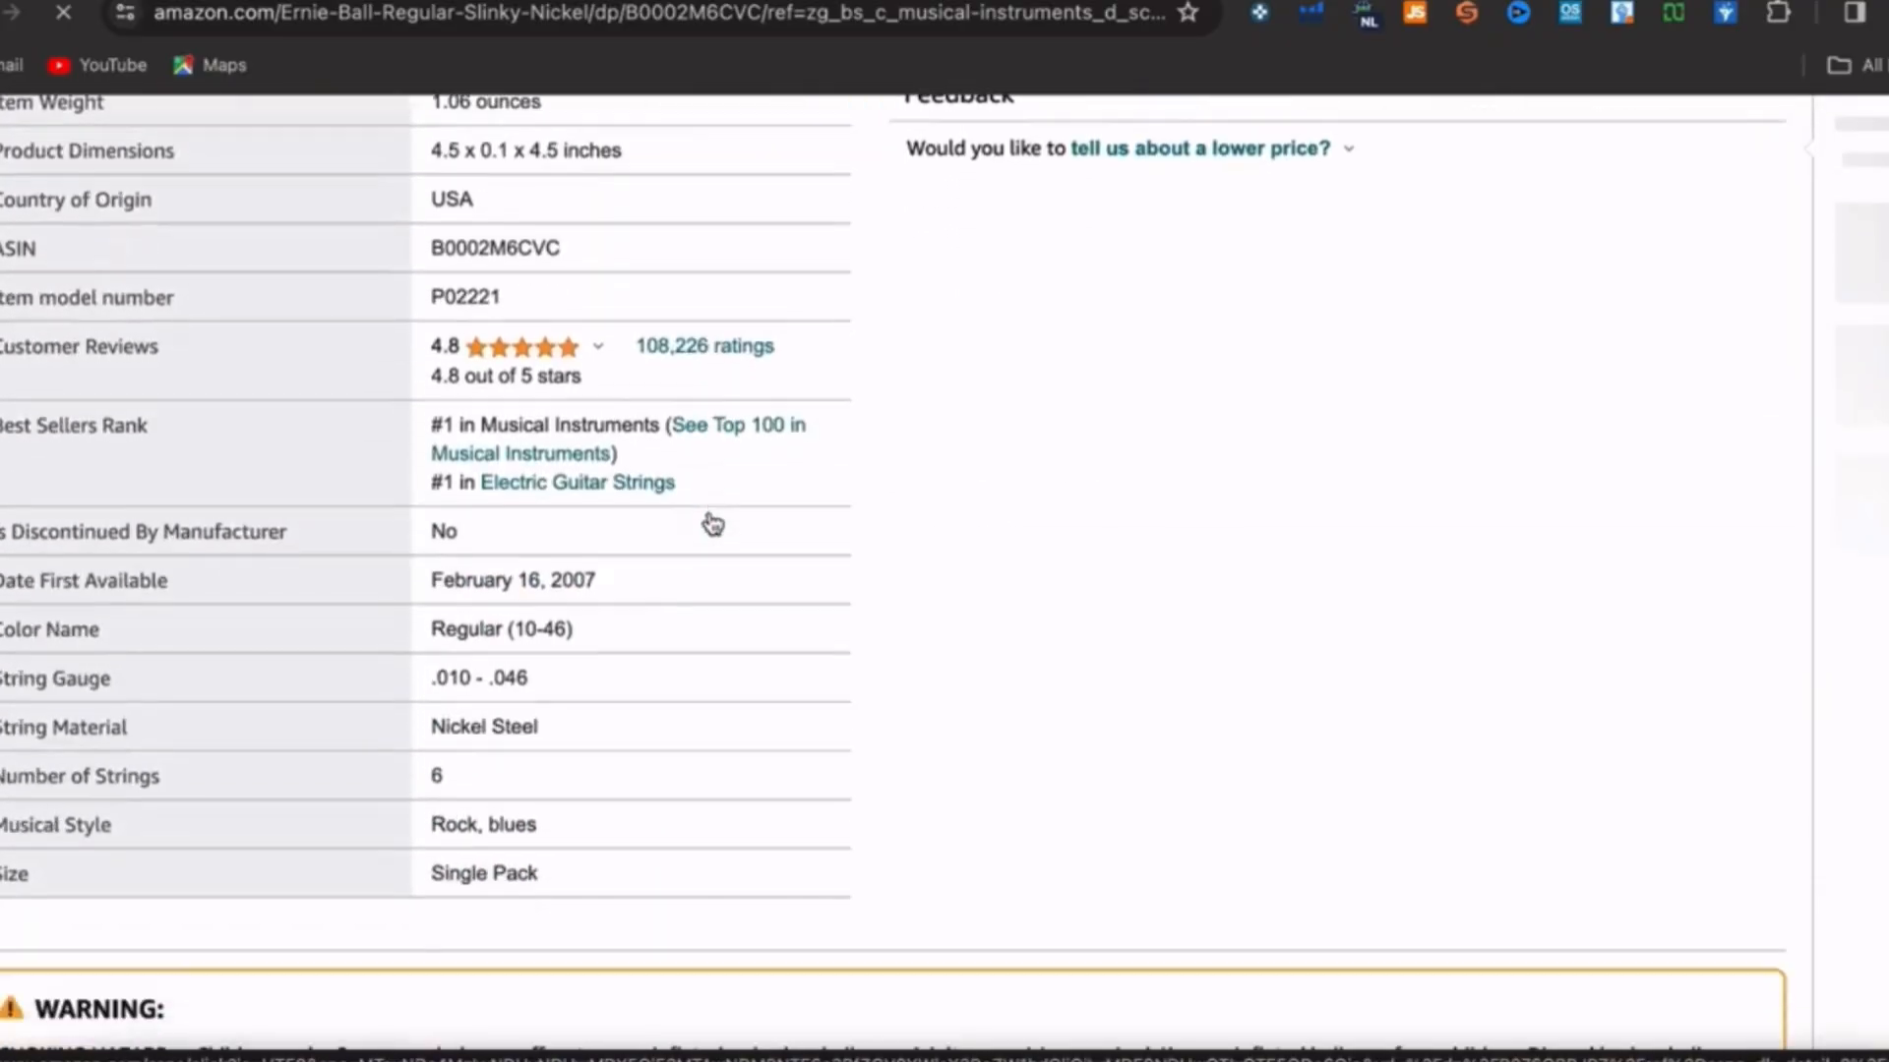
scroll(712, 525, "up", 10)
scroll(712, 524, "down", 7)
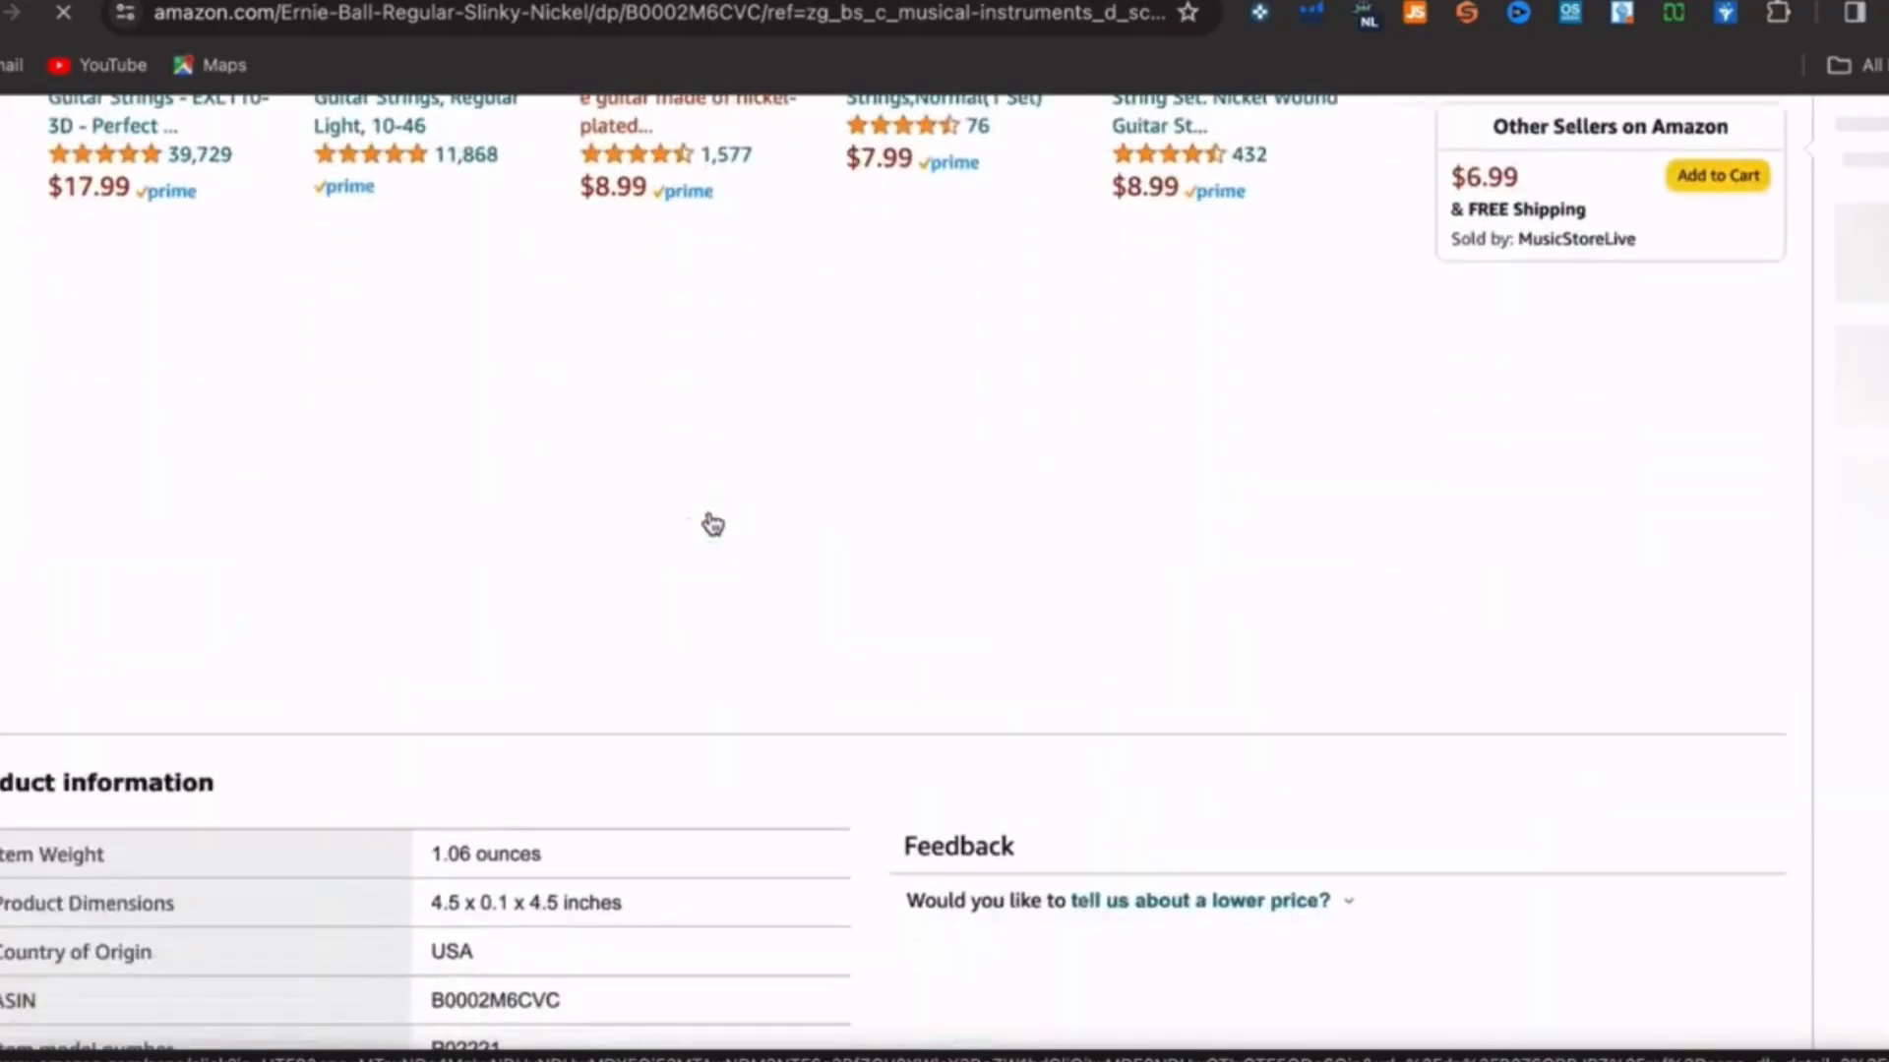
scroll(712, 525, "down", 10)
scroll(712, 524, "up", 1)
scroll(712, 524, "down", 5)
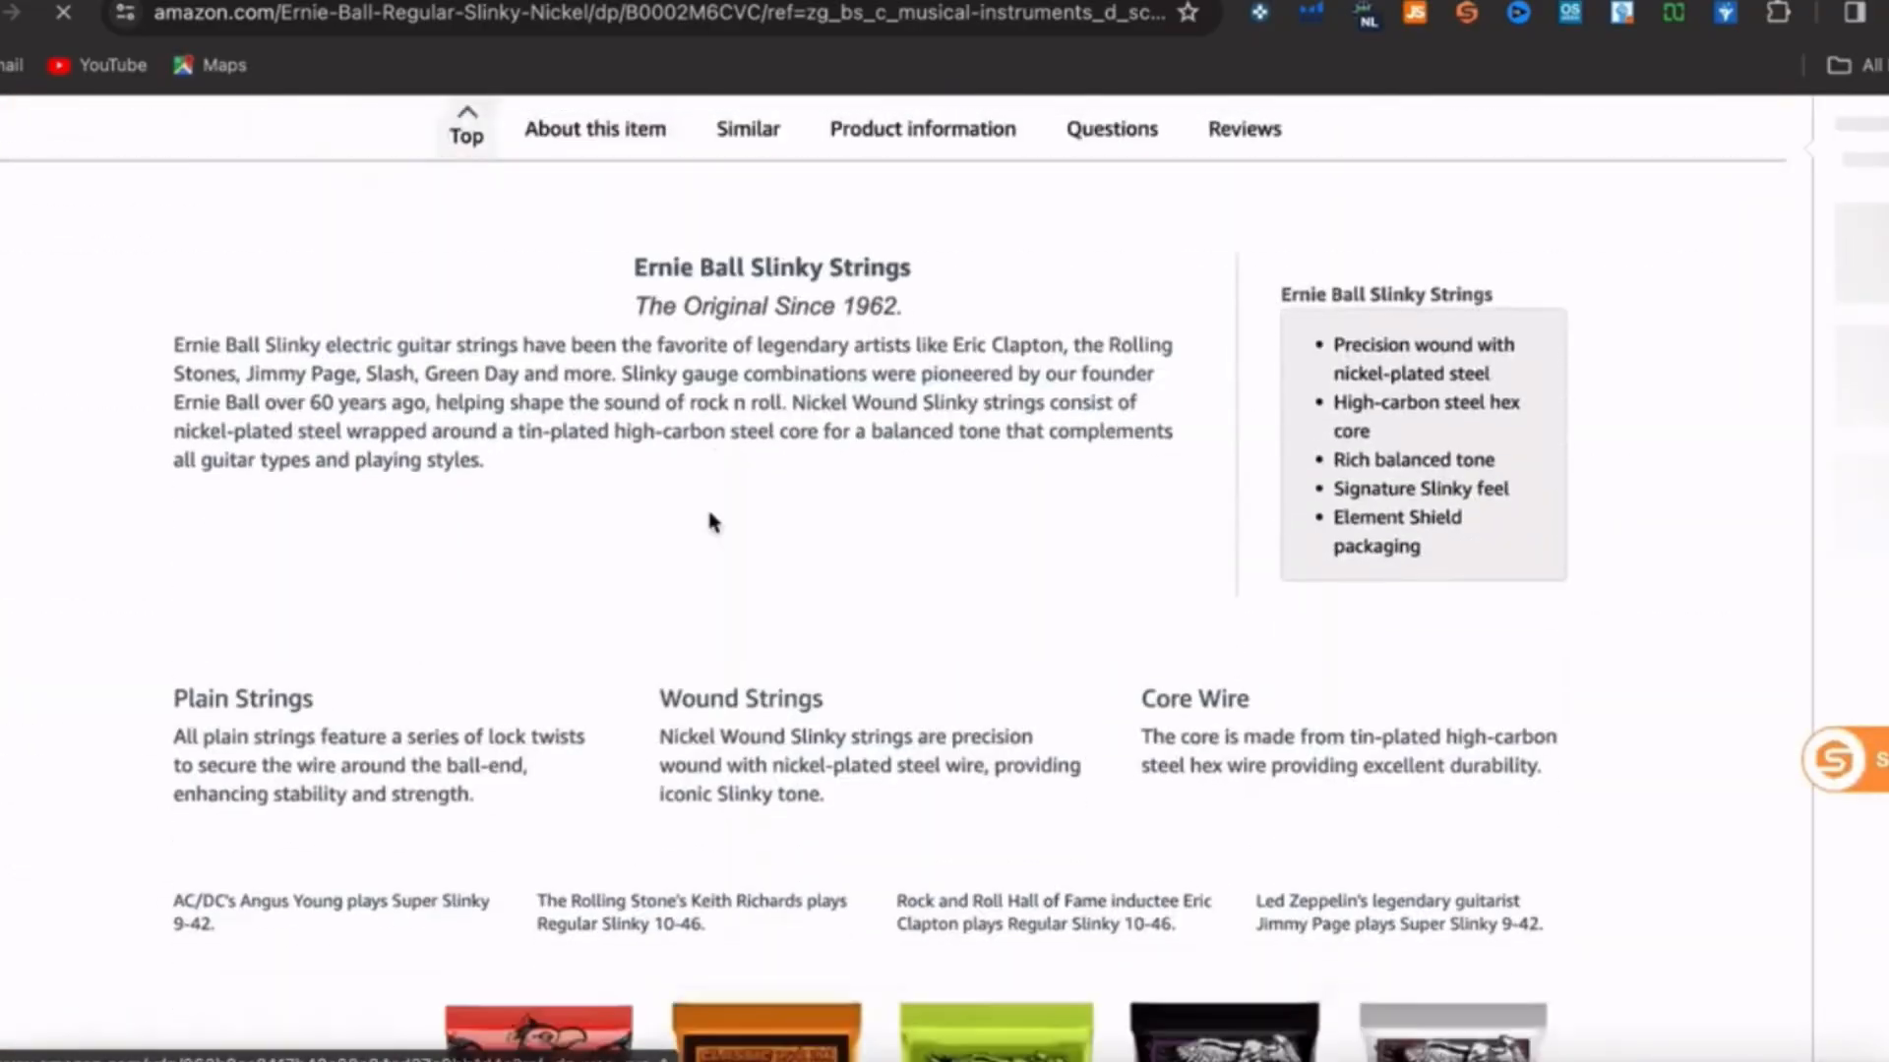
- Examine the Keepa price history charts on the Ernie Ball guitar strings listing
scroll(712, 523, "up", 20)
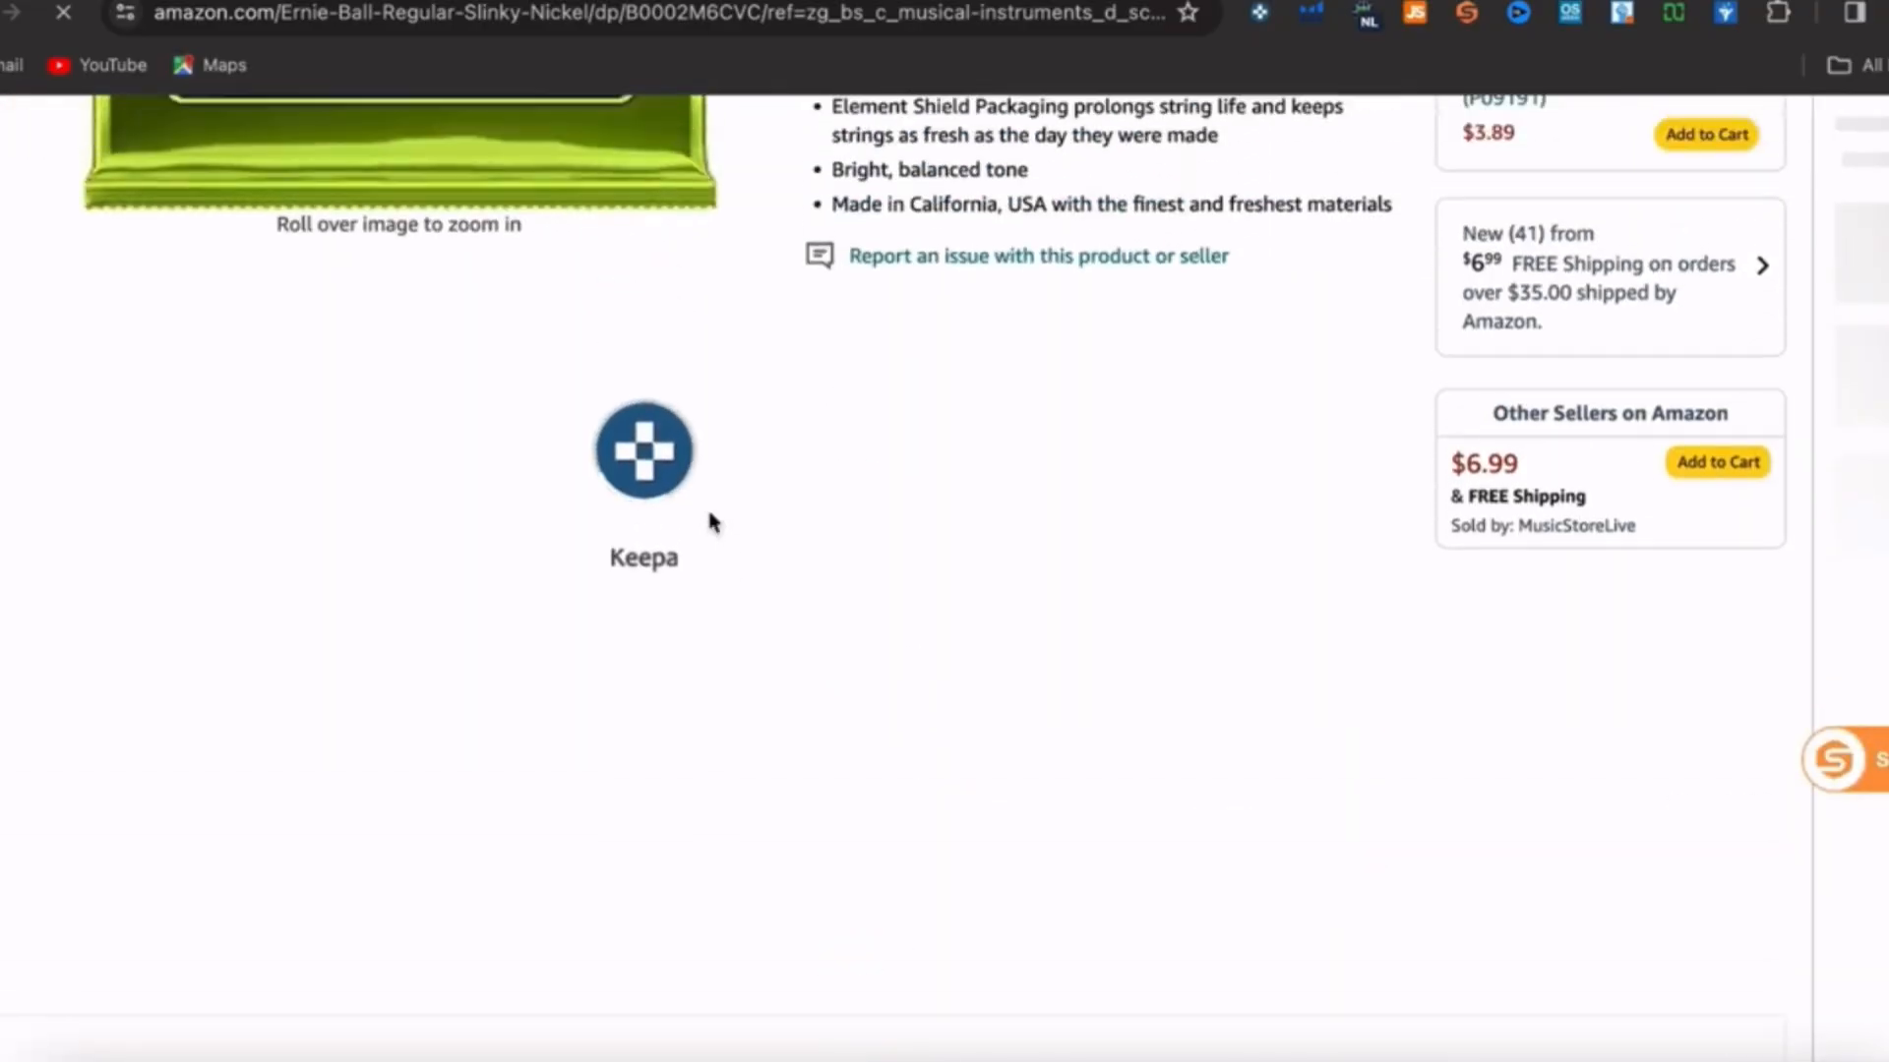
scroll(712, 522, "up", 1)
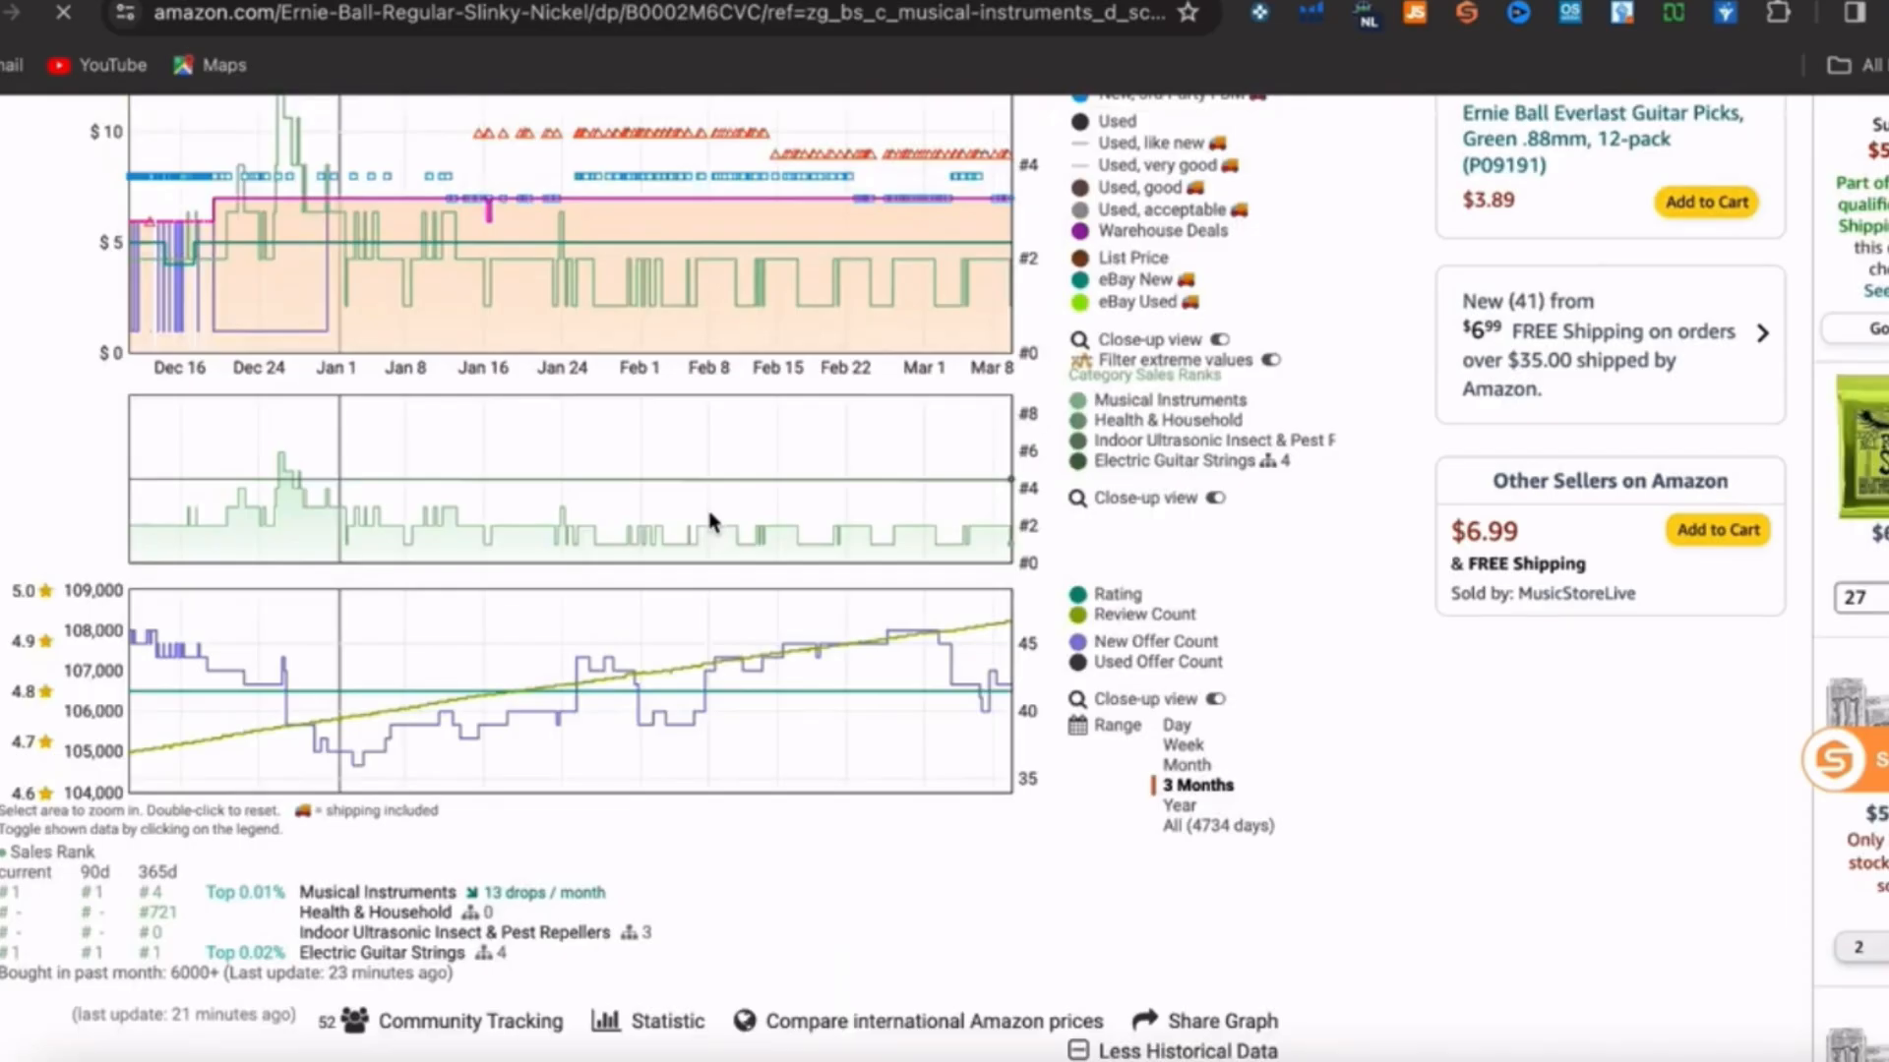
scroll(712, 522, "up", 3)
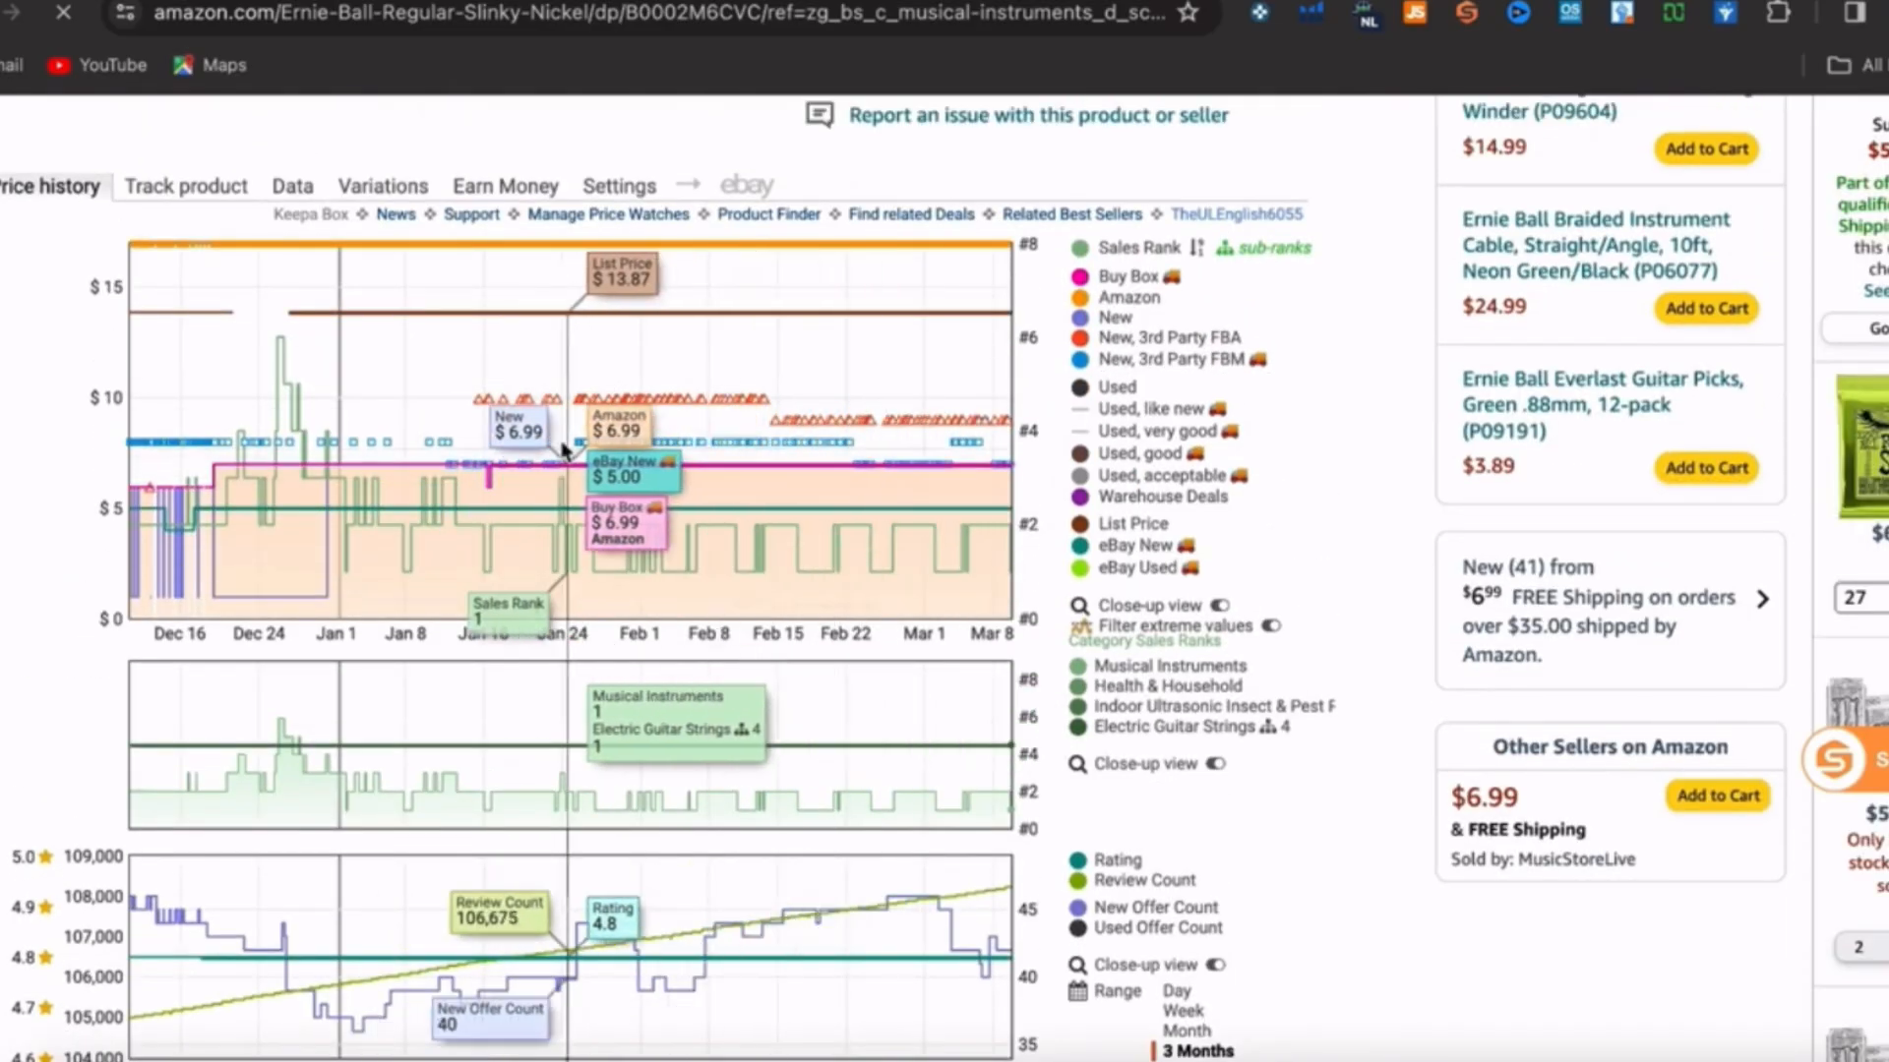
scroll(564, 451, "up", 1)
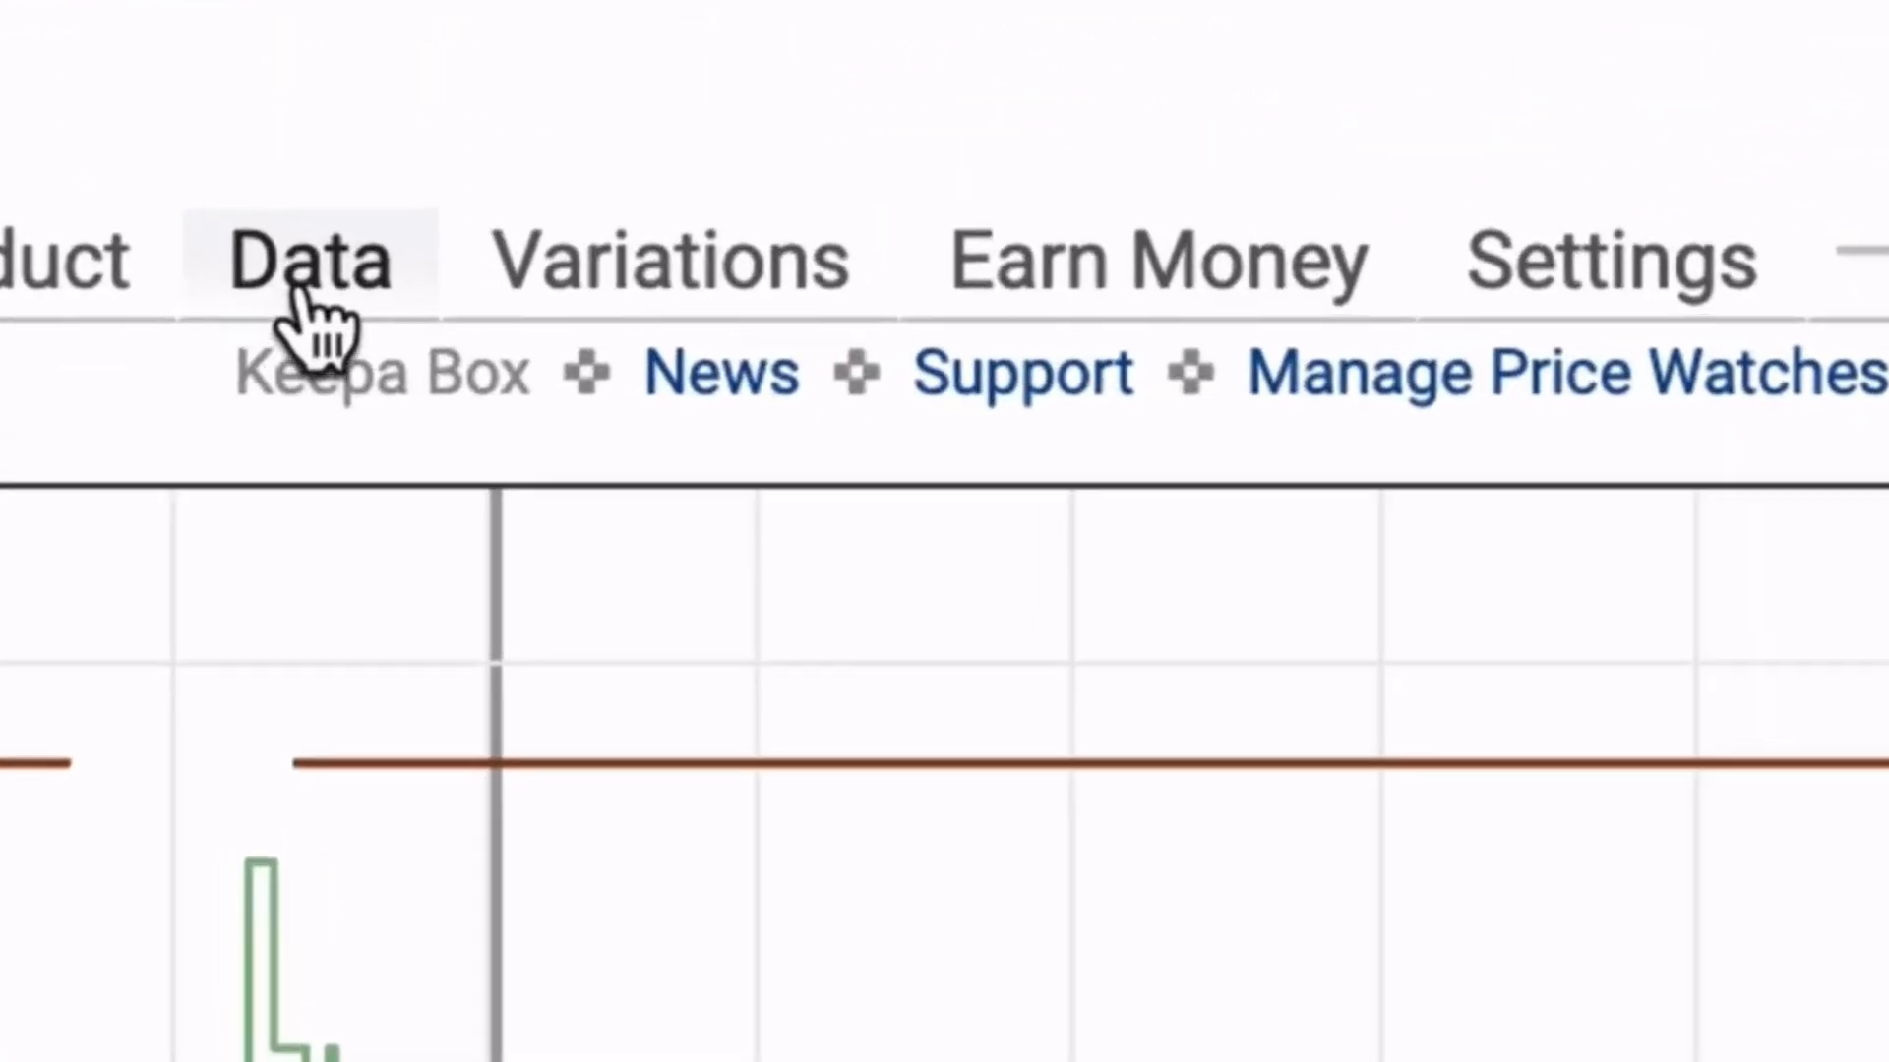
- Show the Keepa Buy Box statistics for the Ernie Ball guitar strings over a 365-day range
left_click(303, 293)
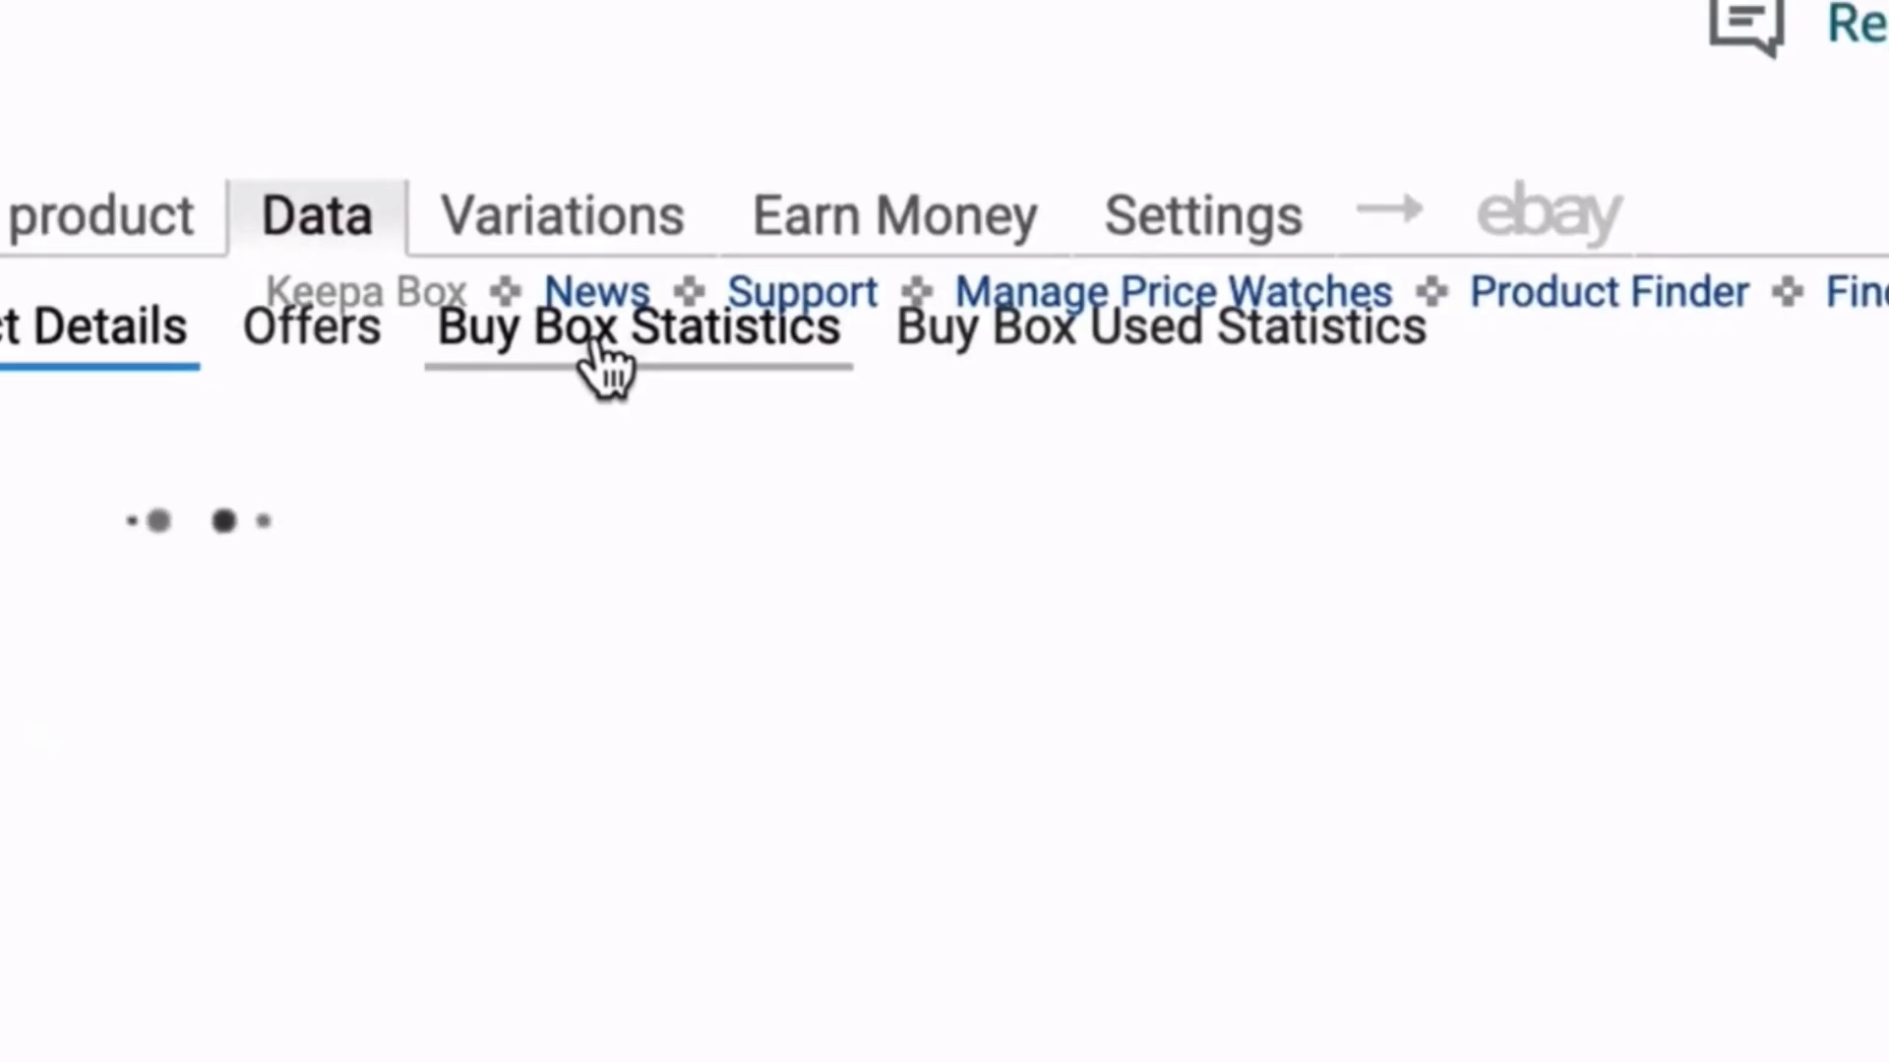
left_click(604, 369)
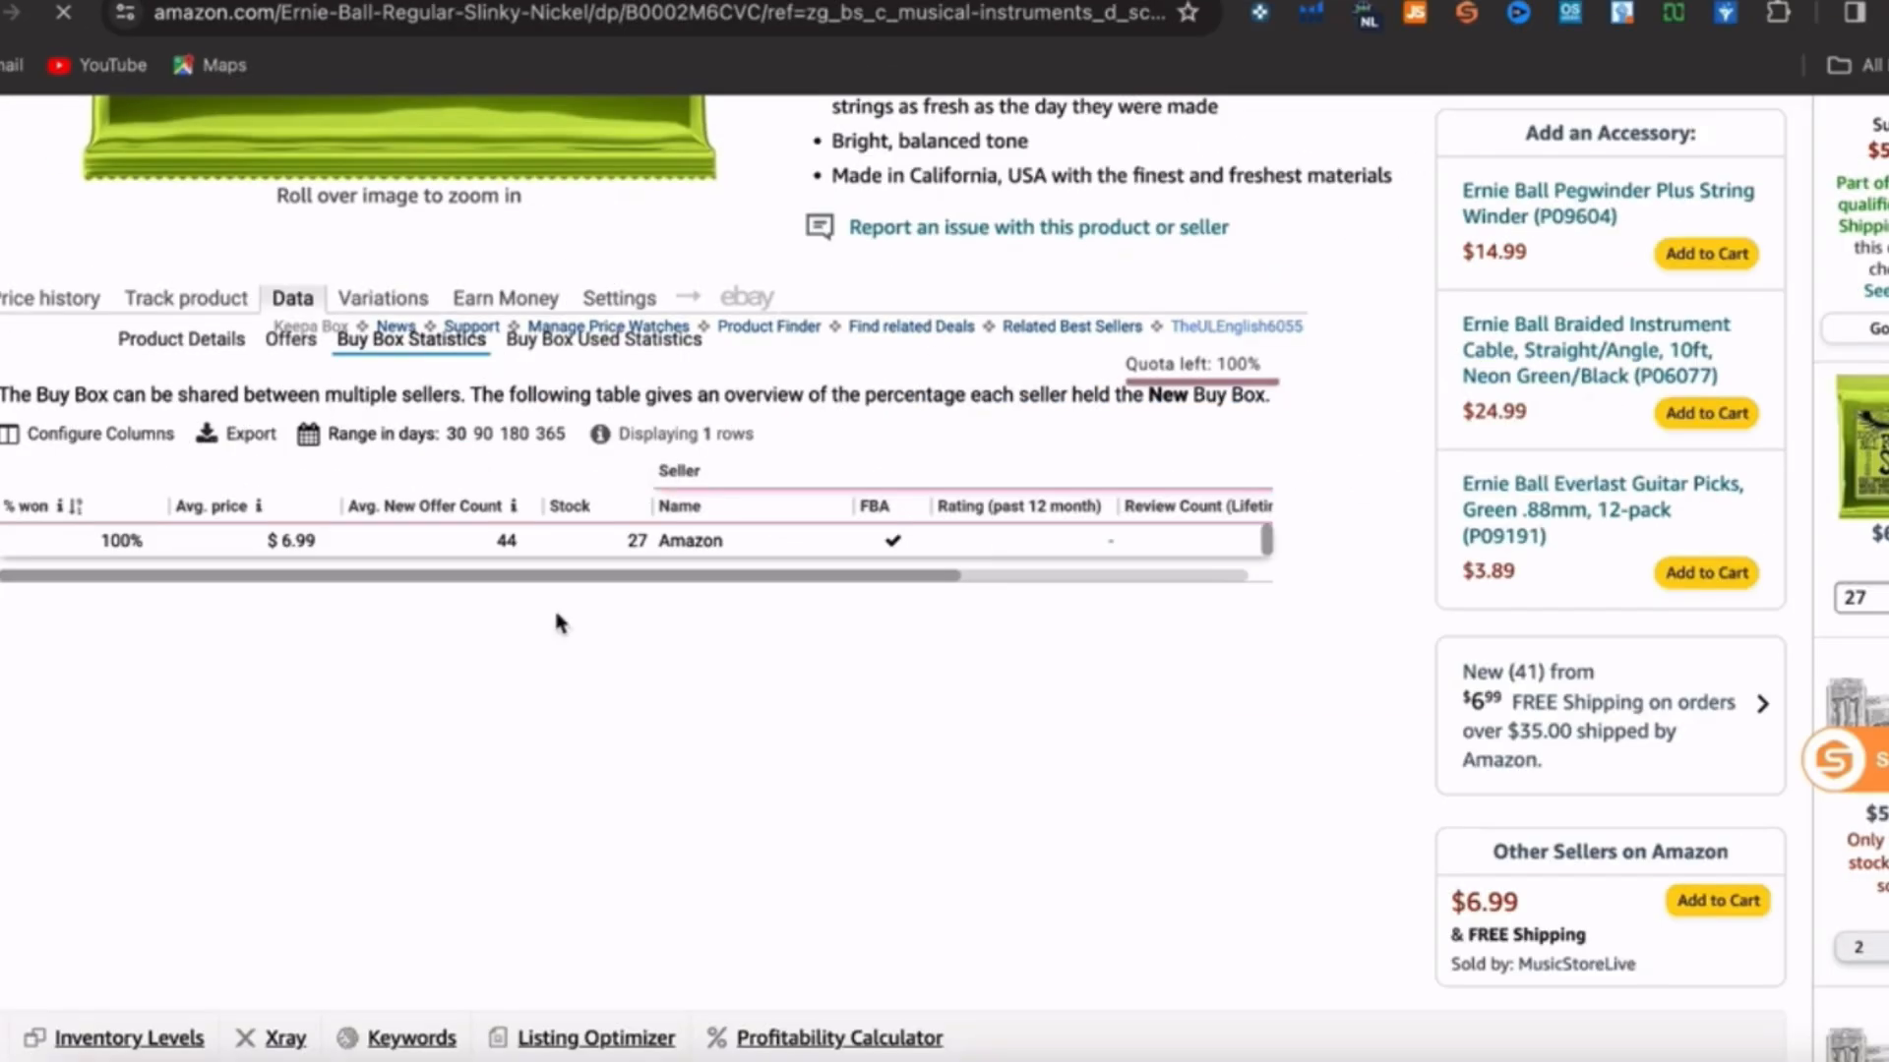
scroll(662, 507, "down", 5)
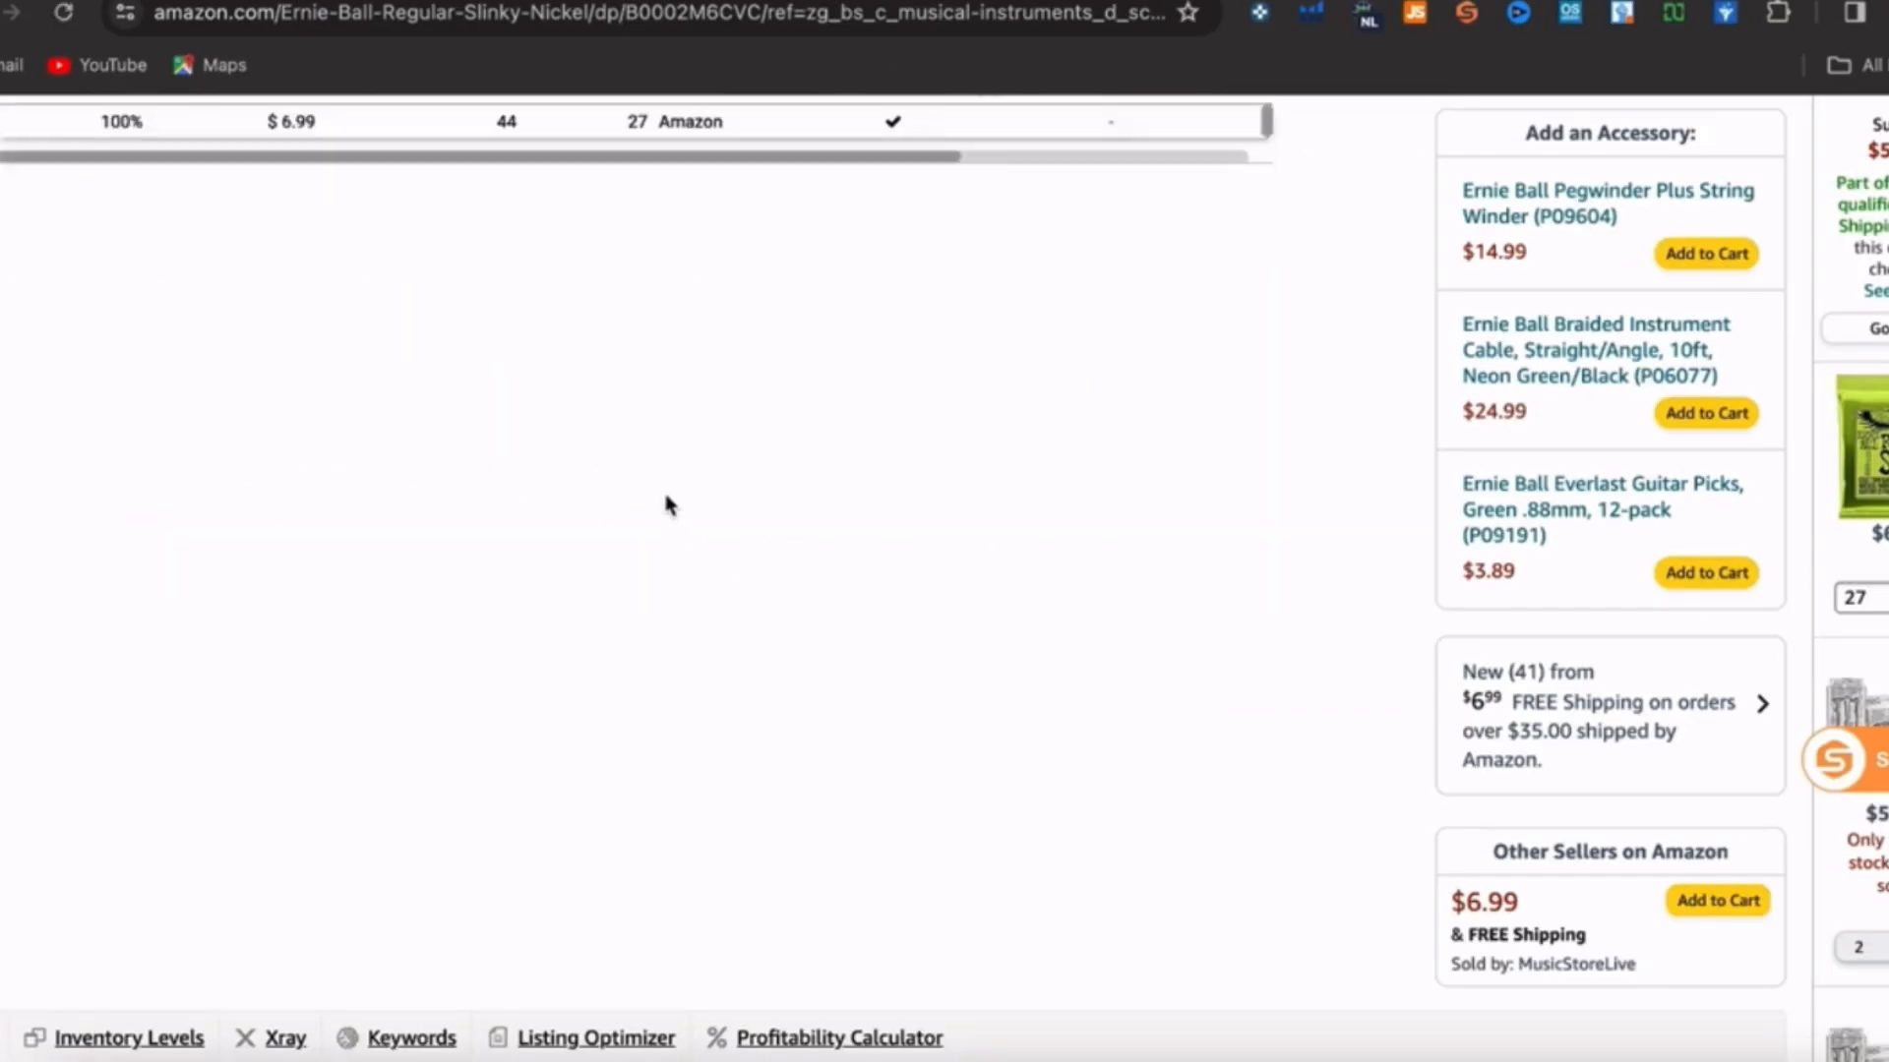
scroll(603, 470, "up", 5)
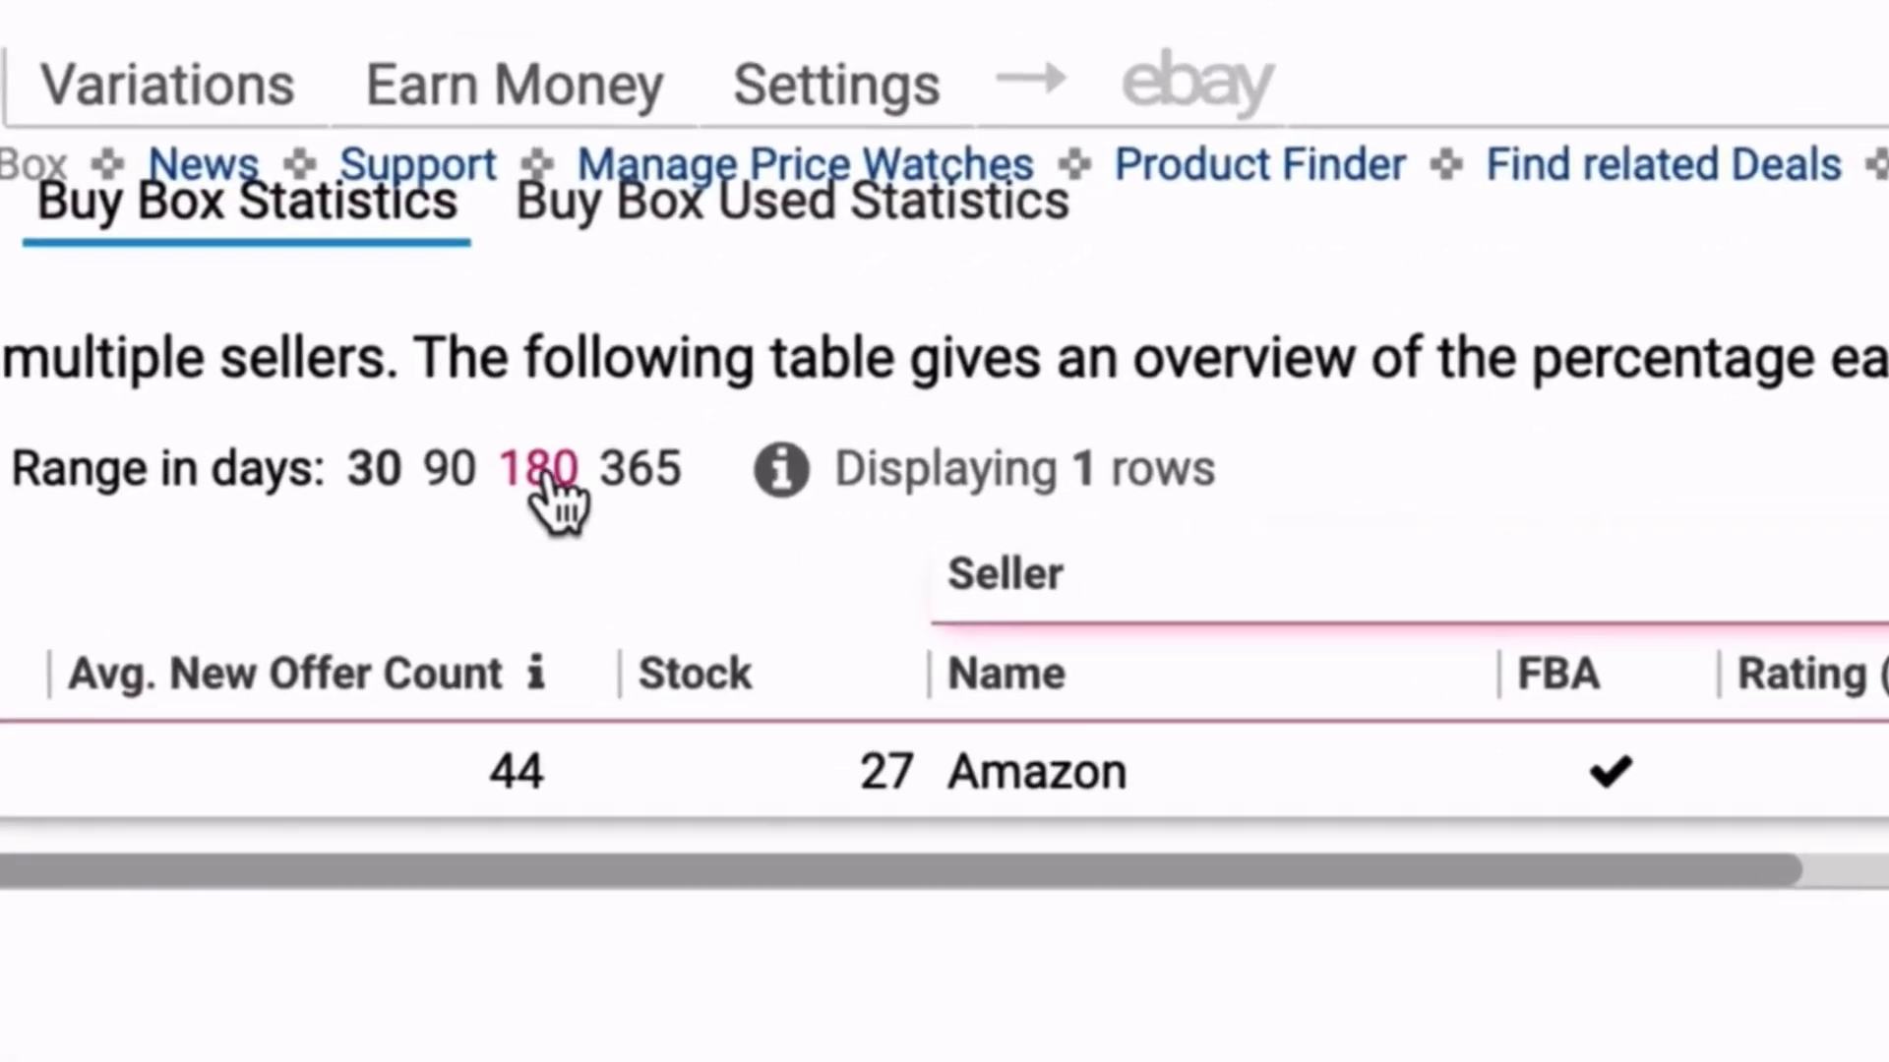
left_click(544, 472)
left_click(617, 470)
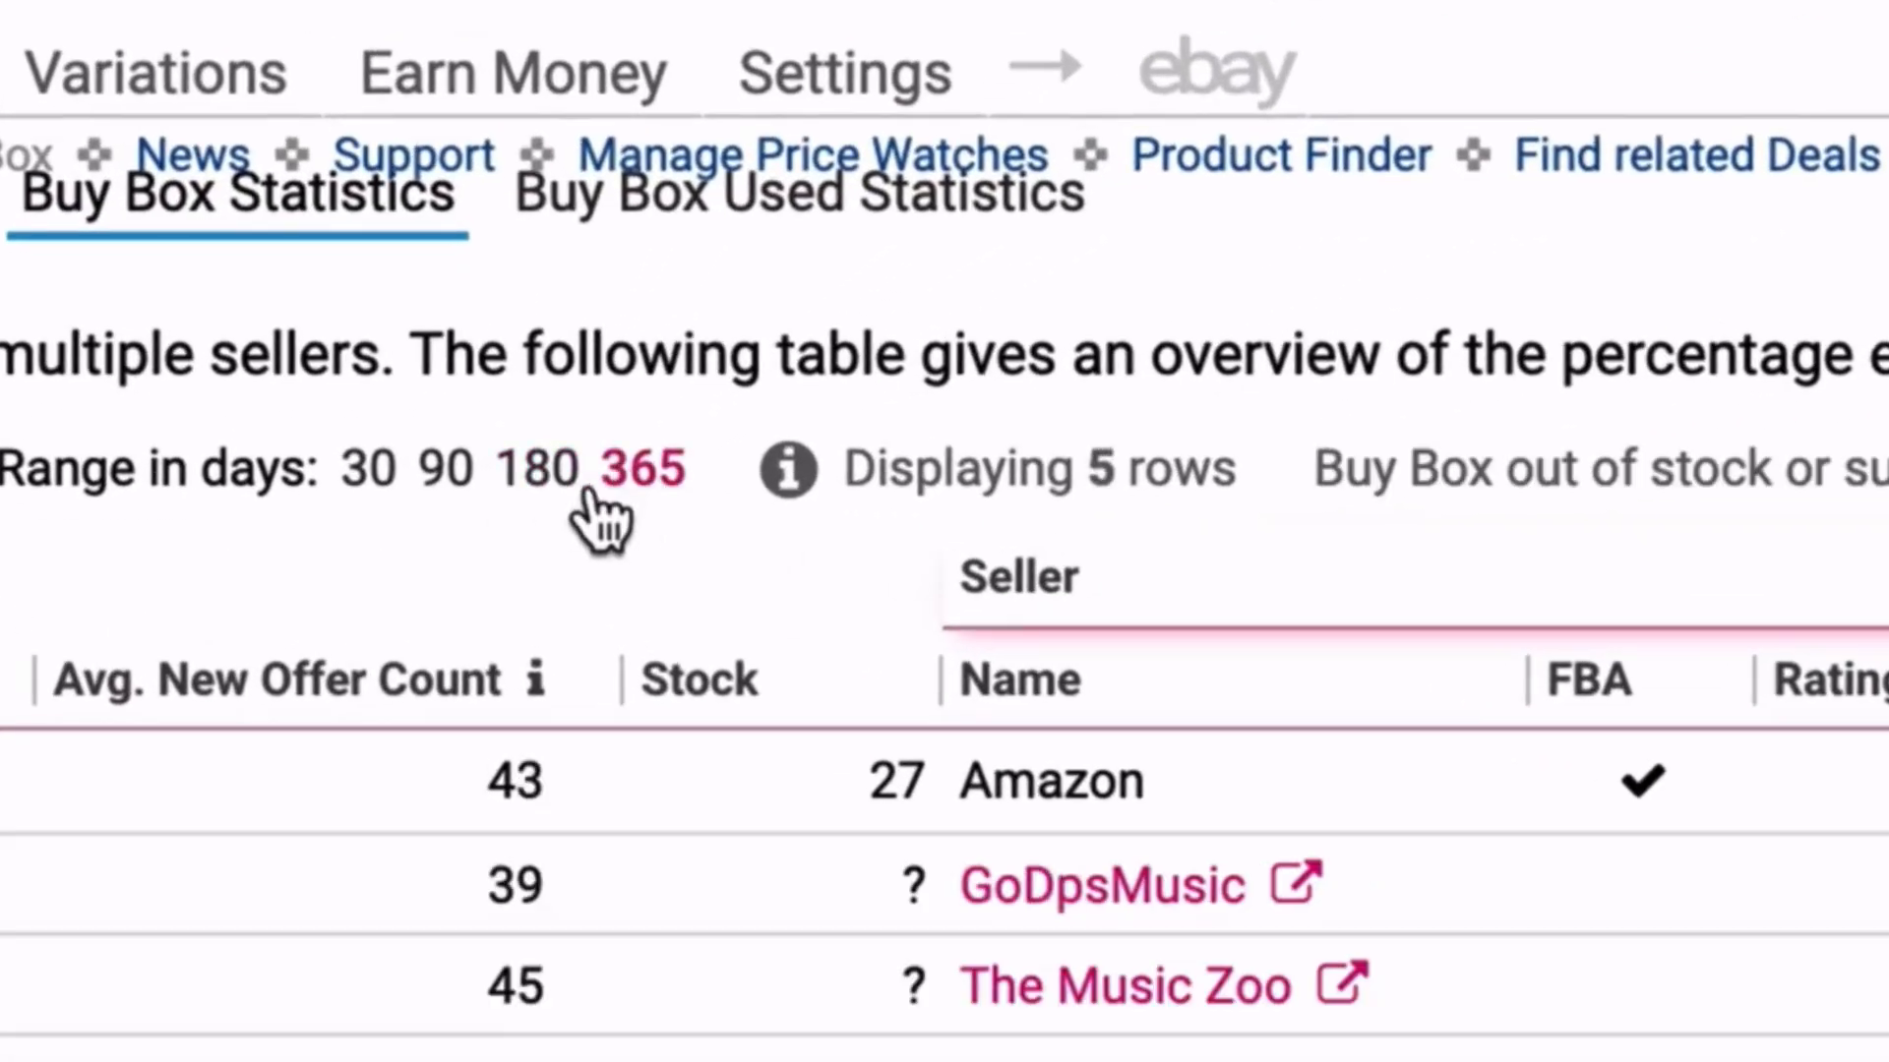
- Examine each seller's Buy Box win percentage in the 365-day statistics for the Ernie Ball guitar strings
scroll(325, 561, "up", 1)
scroll(324, 561, "down", 5)
scroll(325, 560, "up", 3)
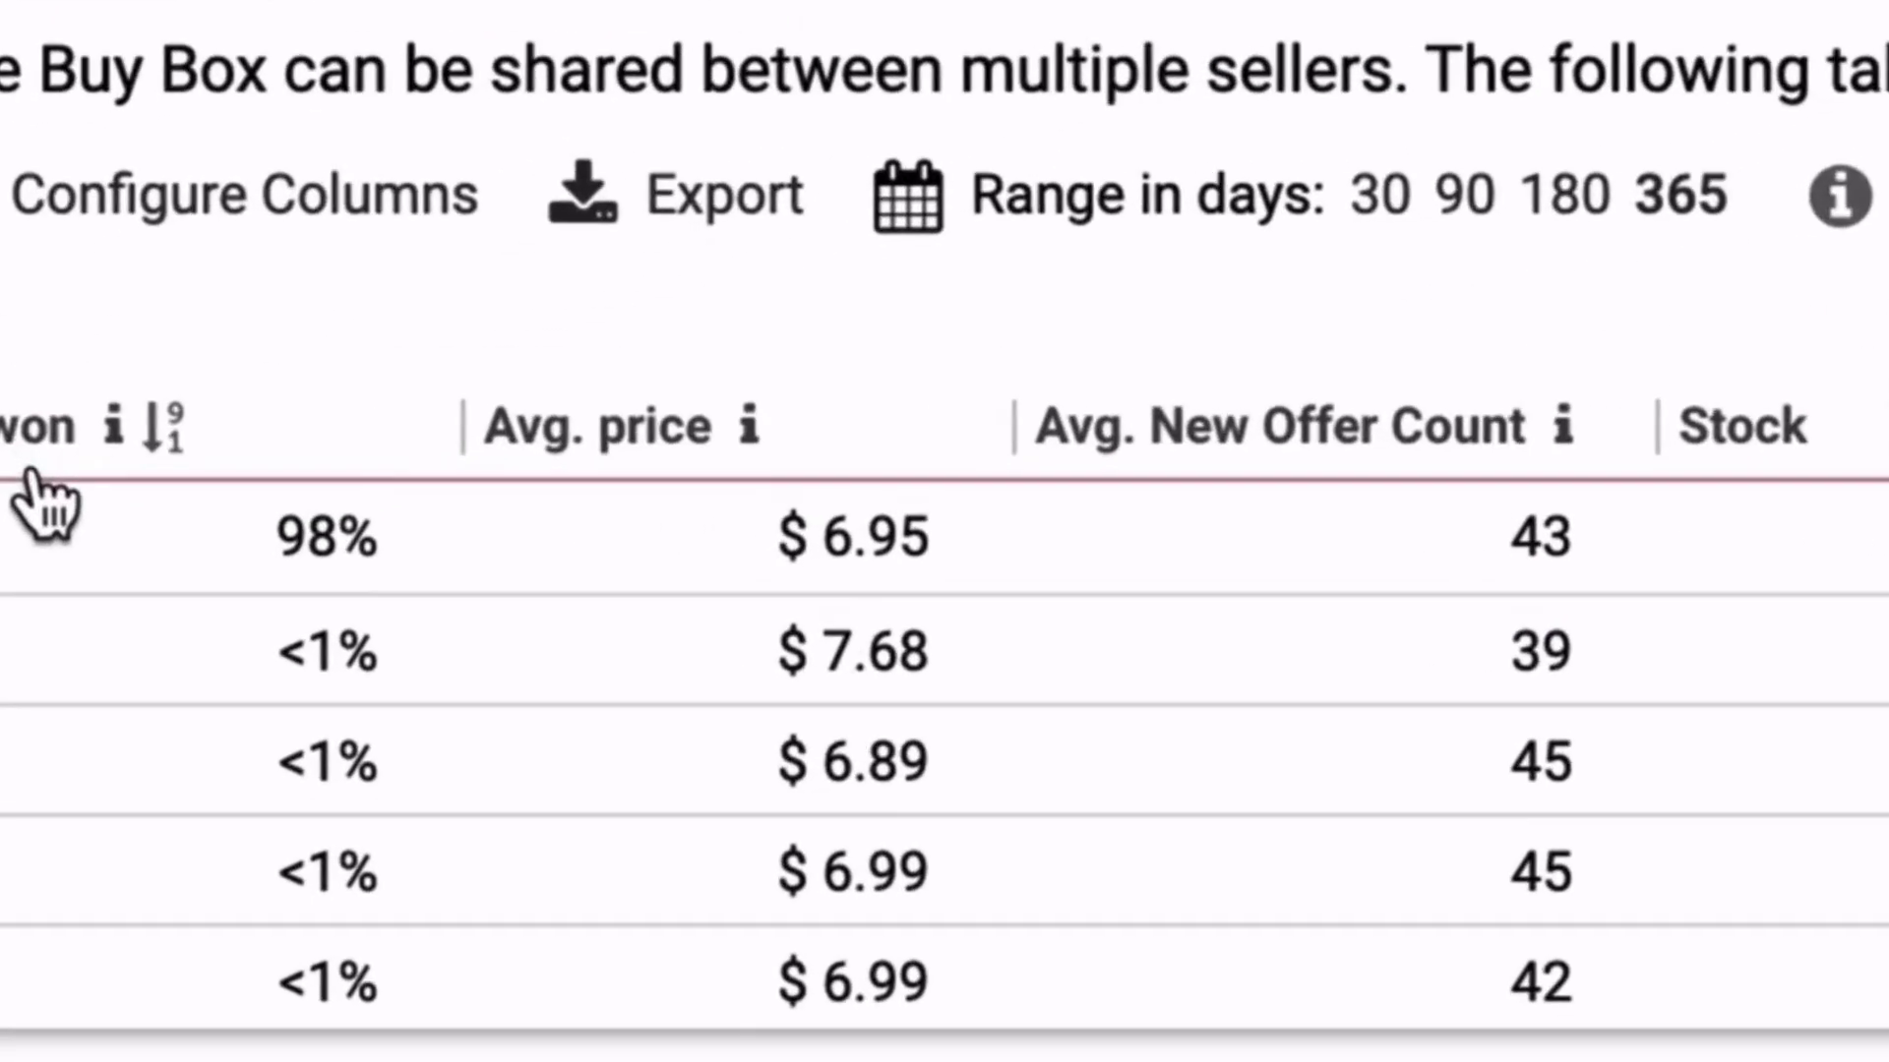
mouse_move(39, 479)
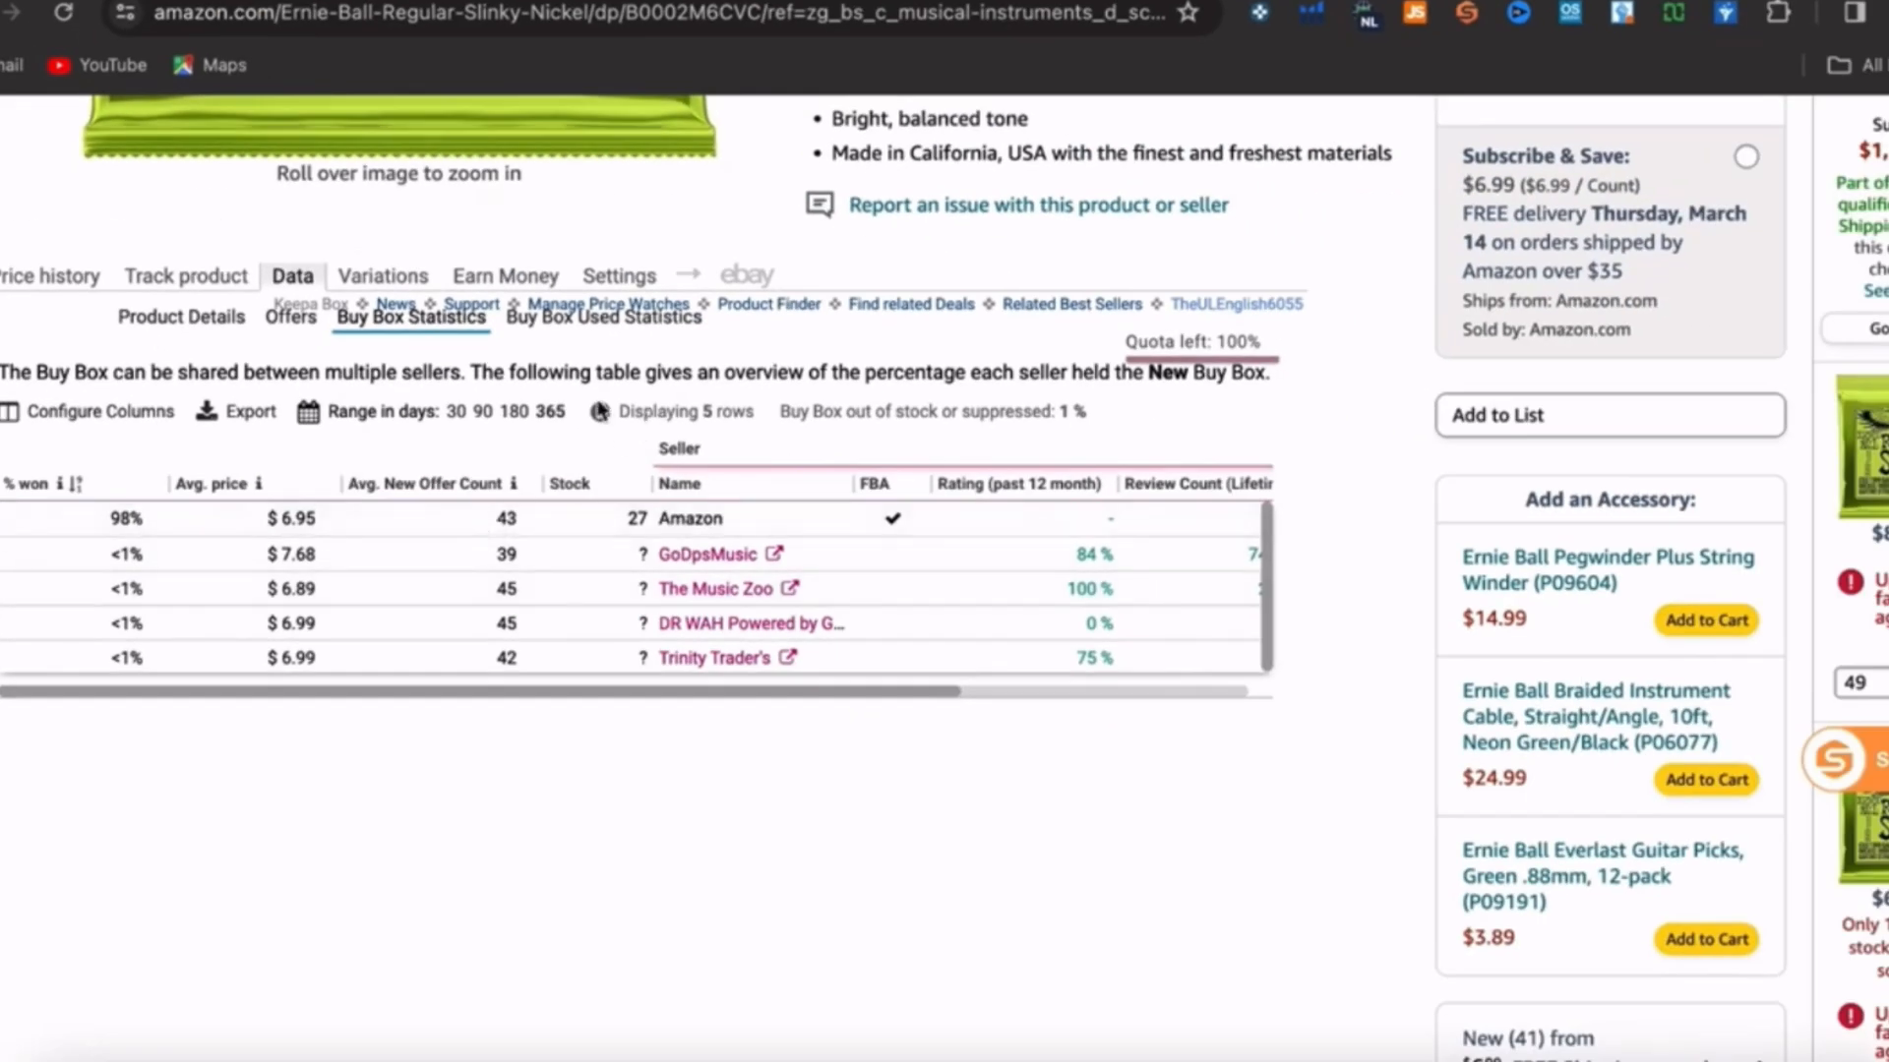
right_click(622, 695)
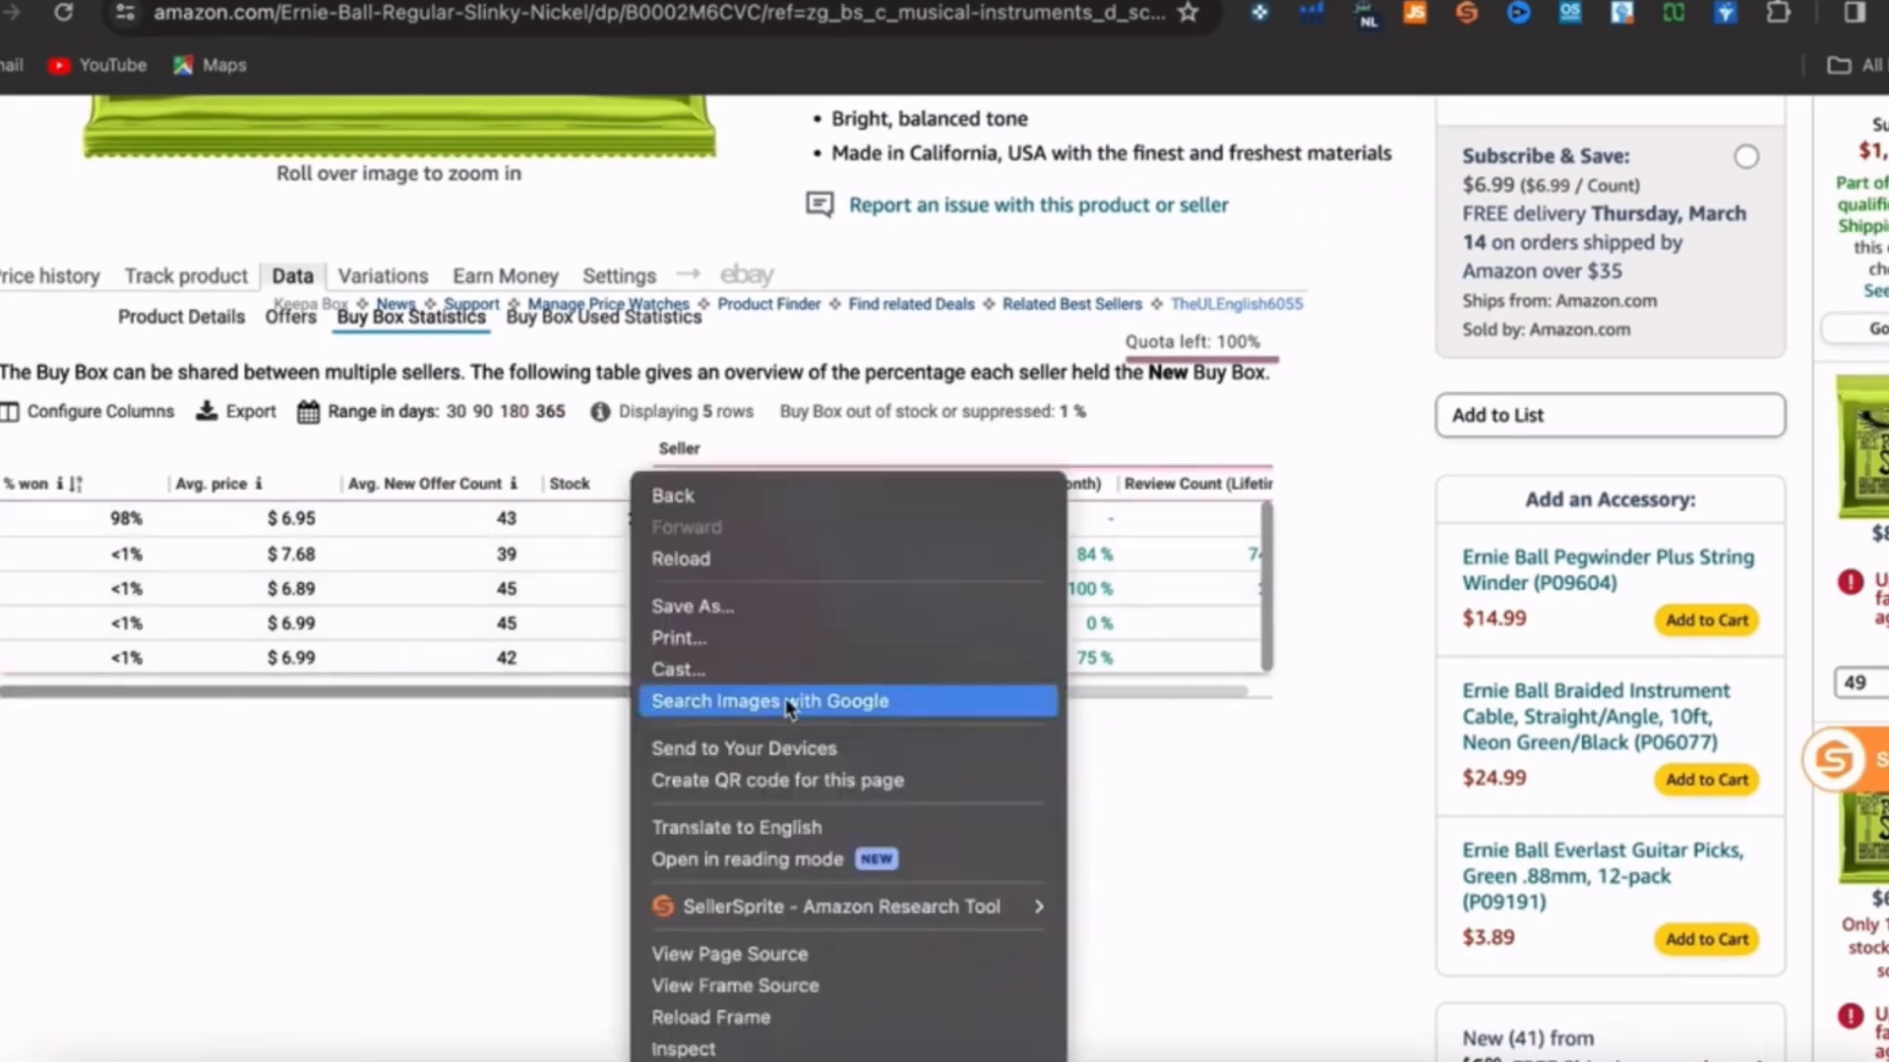
left_click(792, 700)
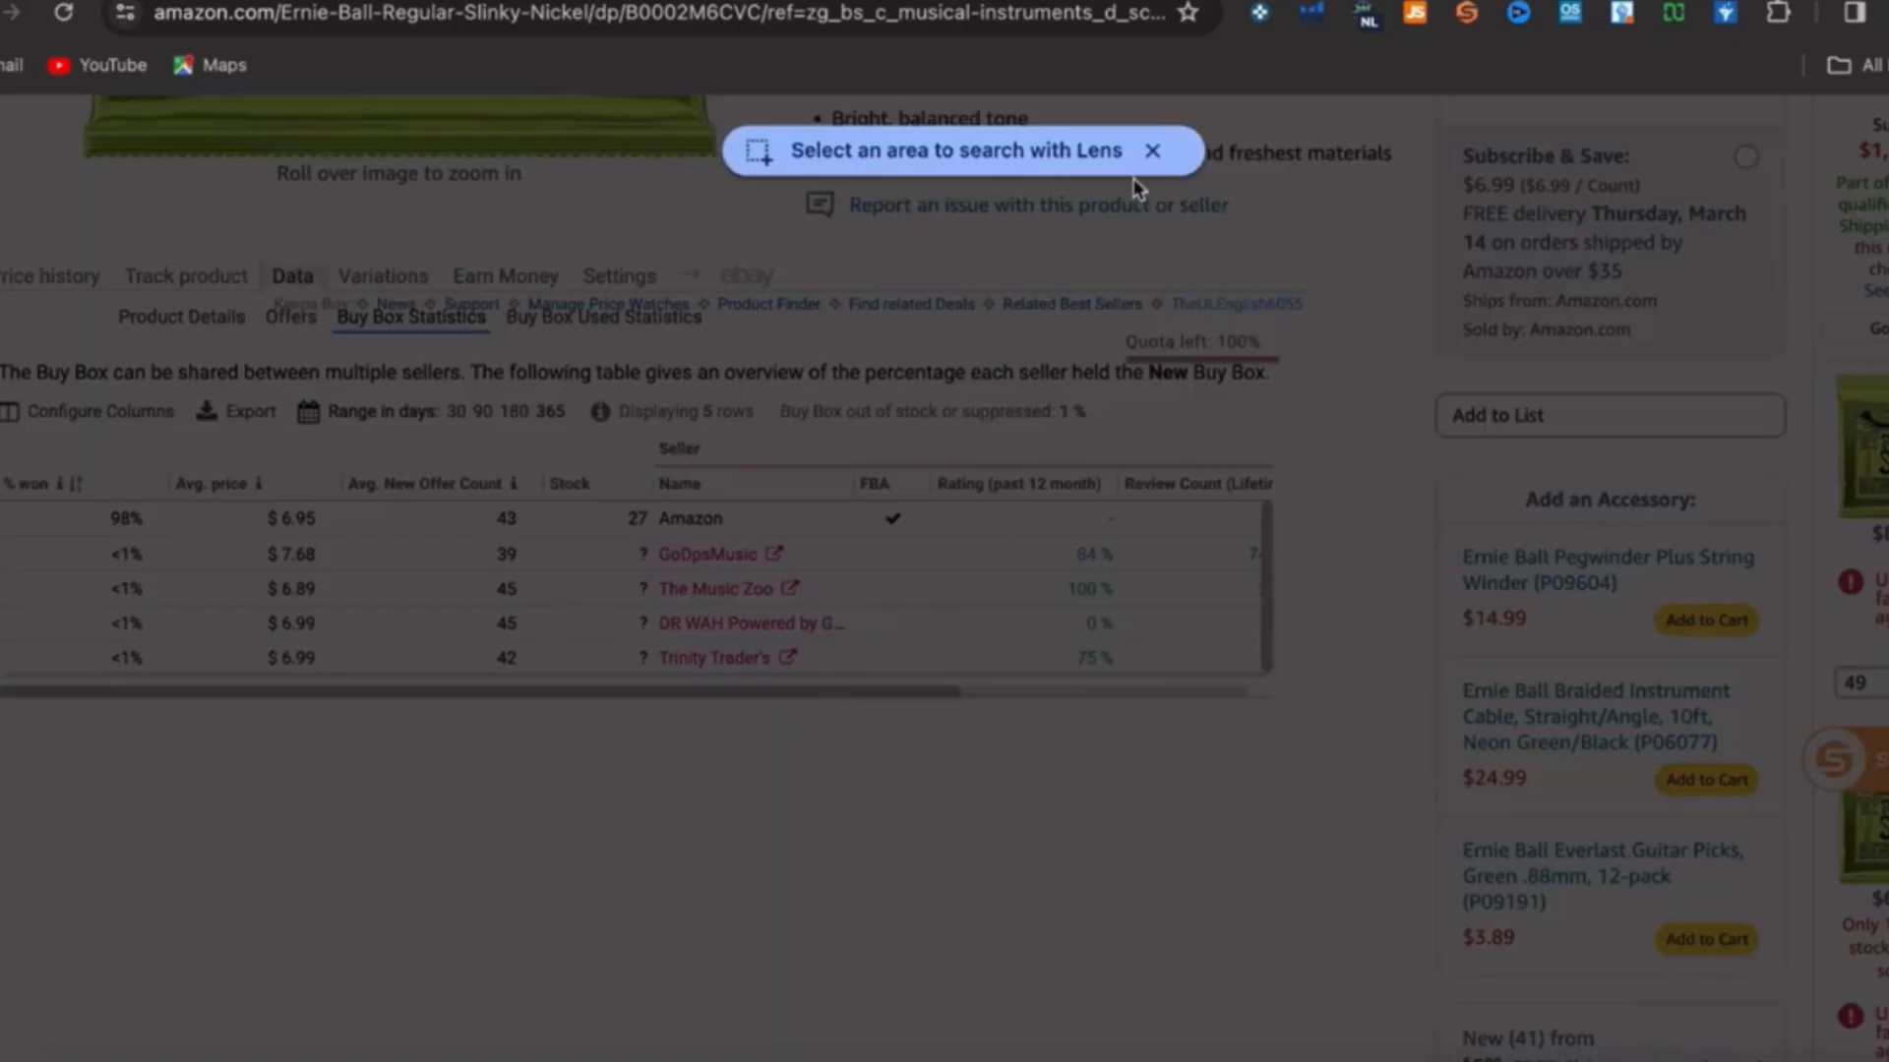
left_click(1151, 151)
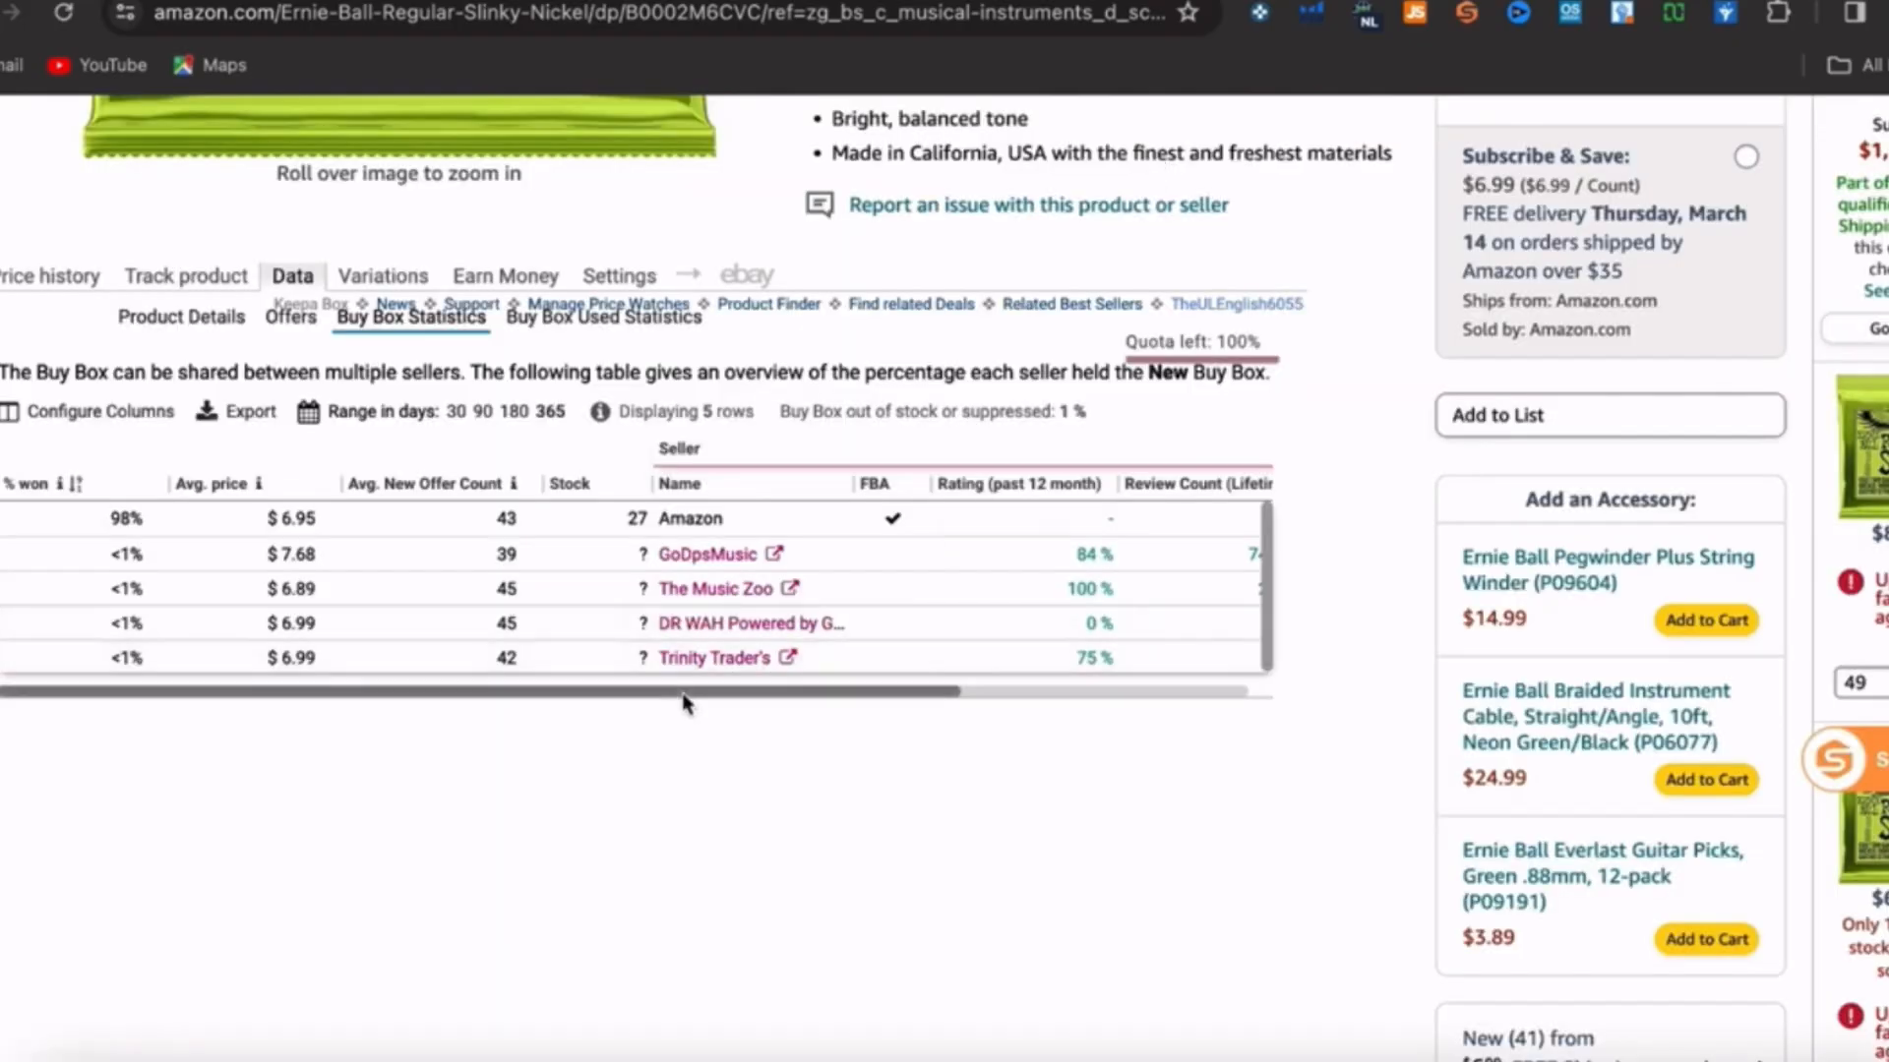
left_click_drag(686, 702, 352, 692)
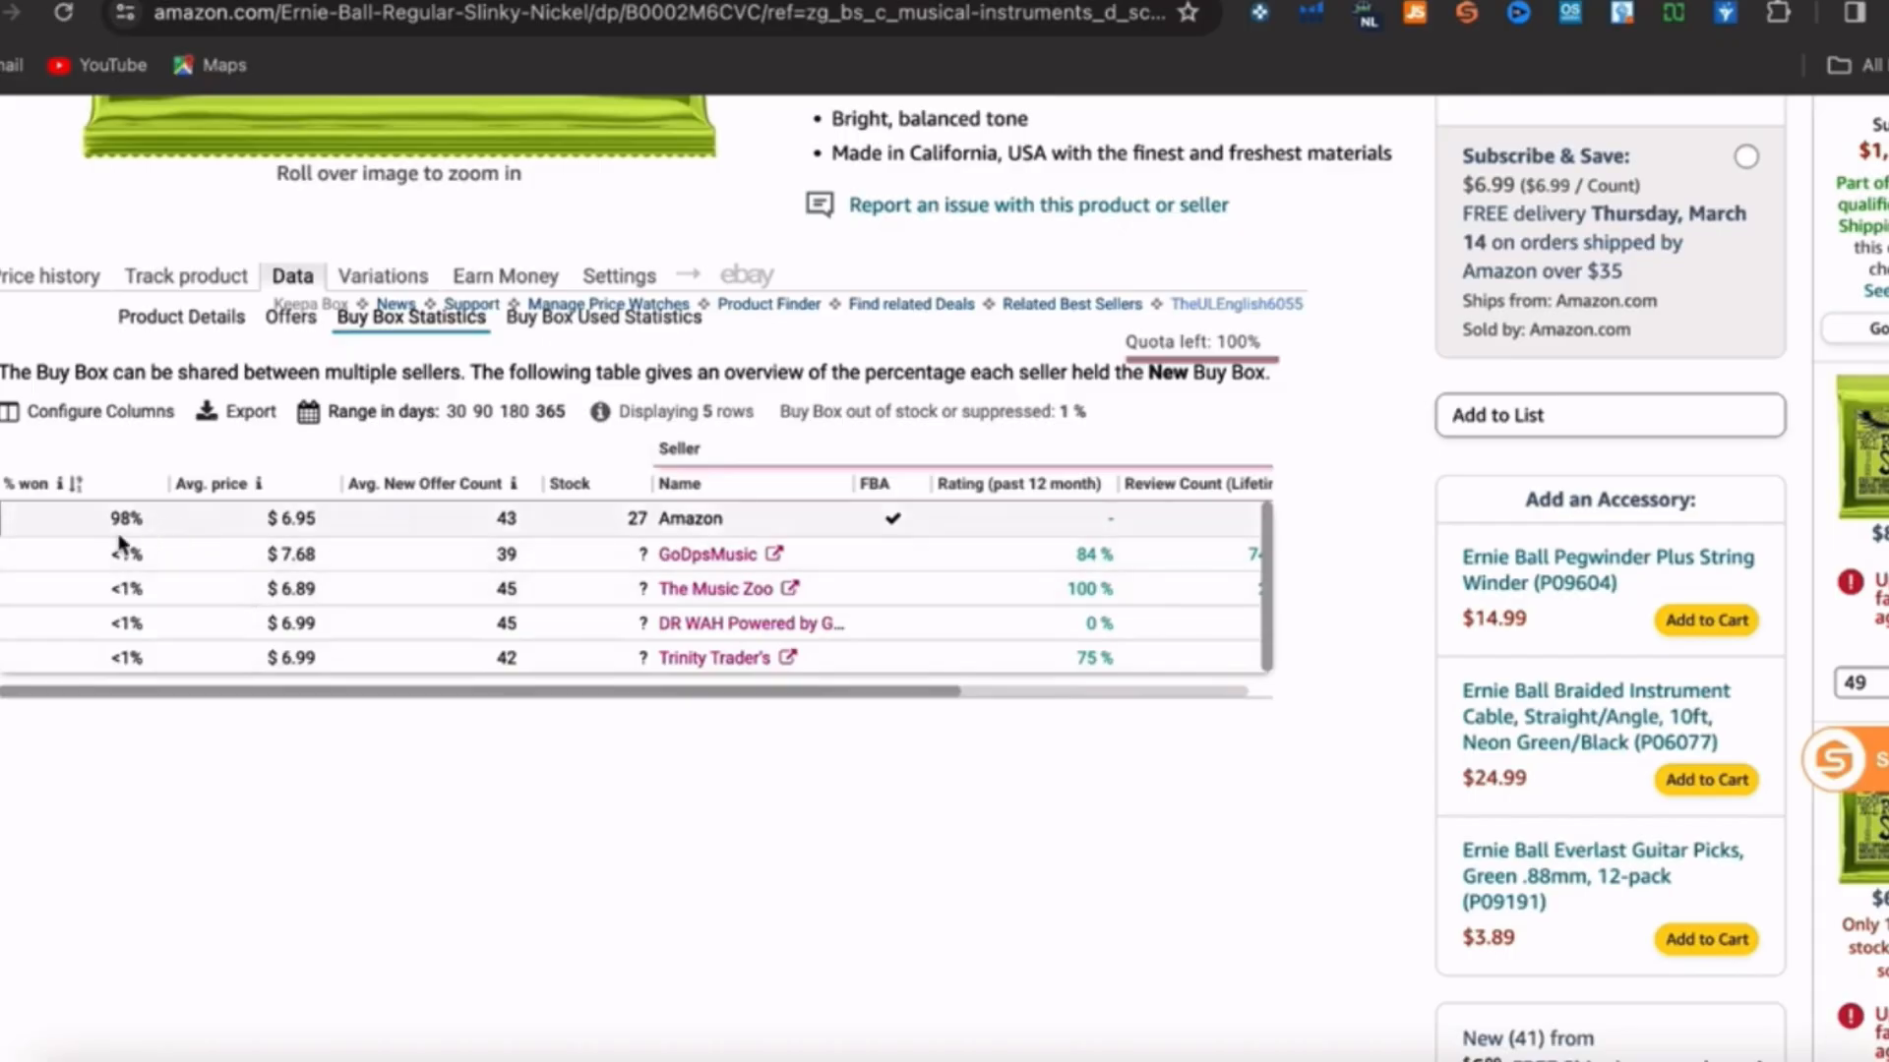
- Return to Amazon Best Sellers and open the Core Power Fairlife Elite chocolate protein shake listing from Grocery & Gourmet Food
mouse_move(276, 128)
key("super+[")
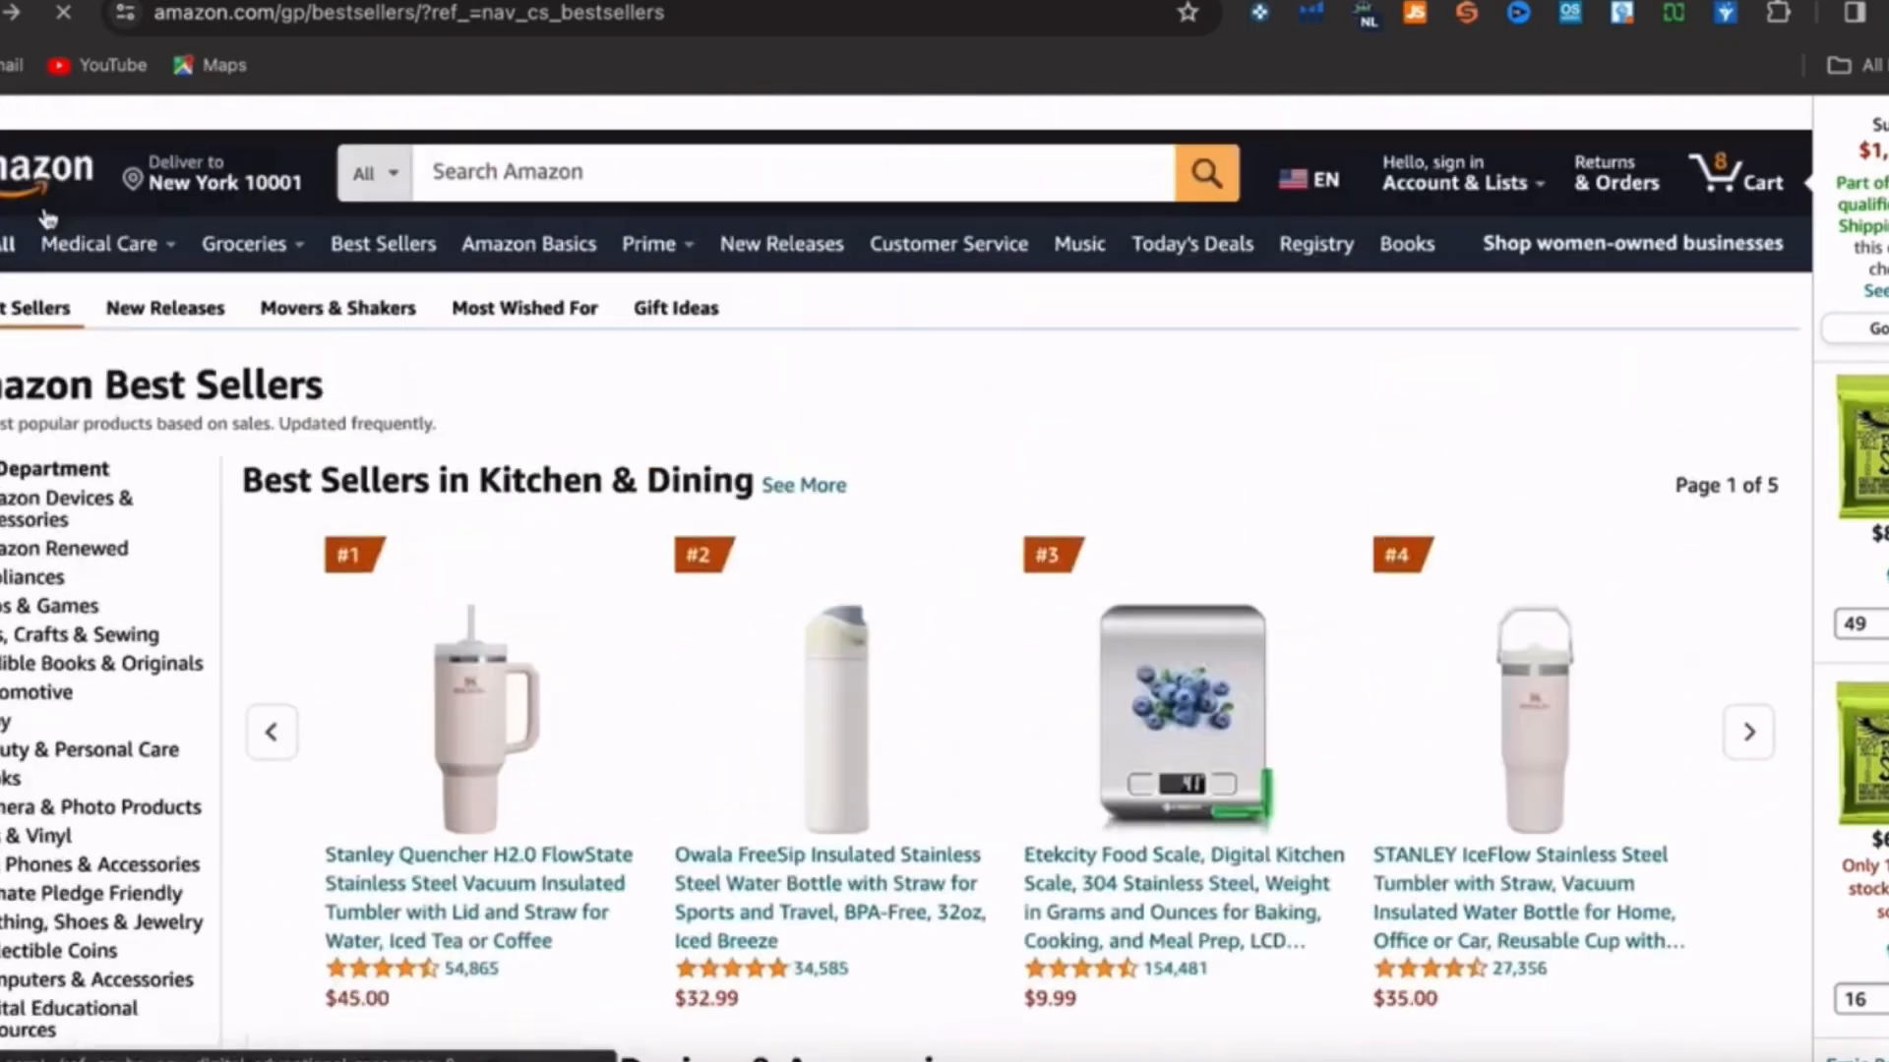
scroll(930, 631, "down", 9)
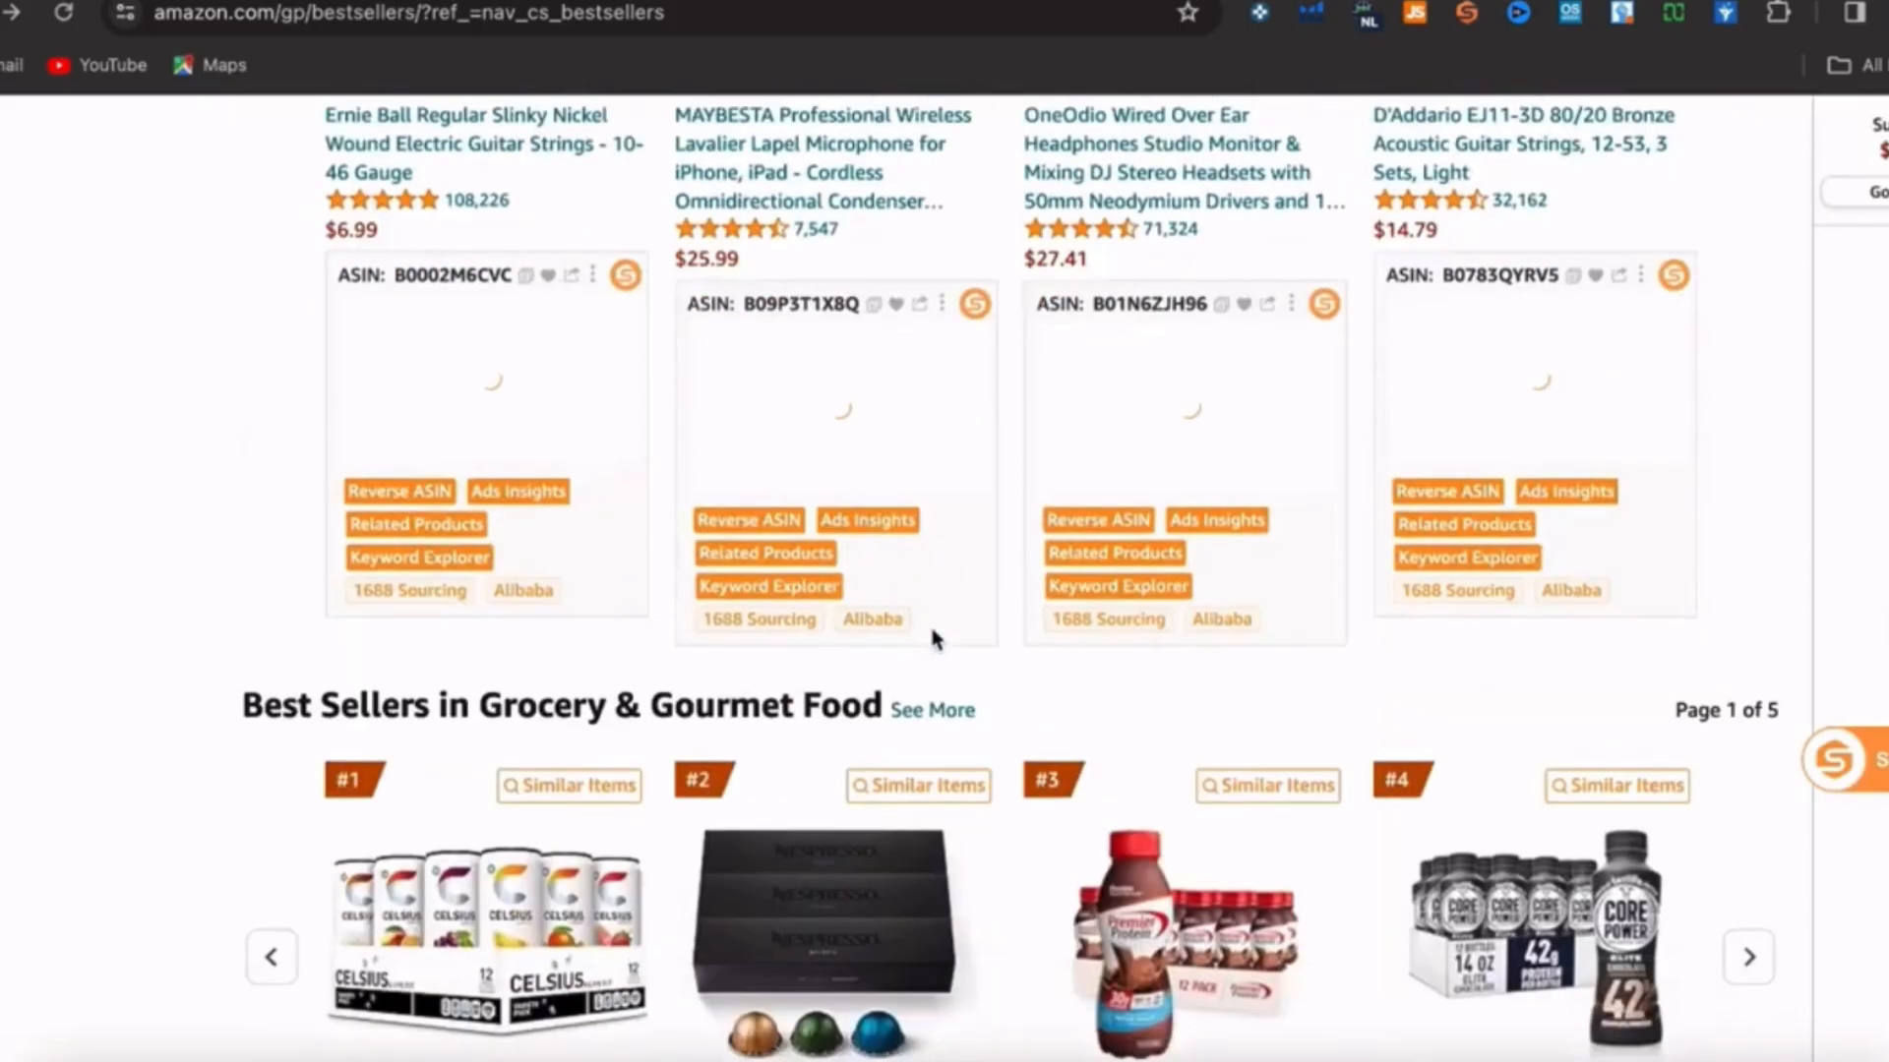
scroll(931, 630, "up", 1)
scroll(932, 631, "down", 10)
scroll(932, 631, "down", 1)
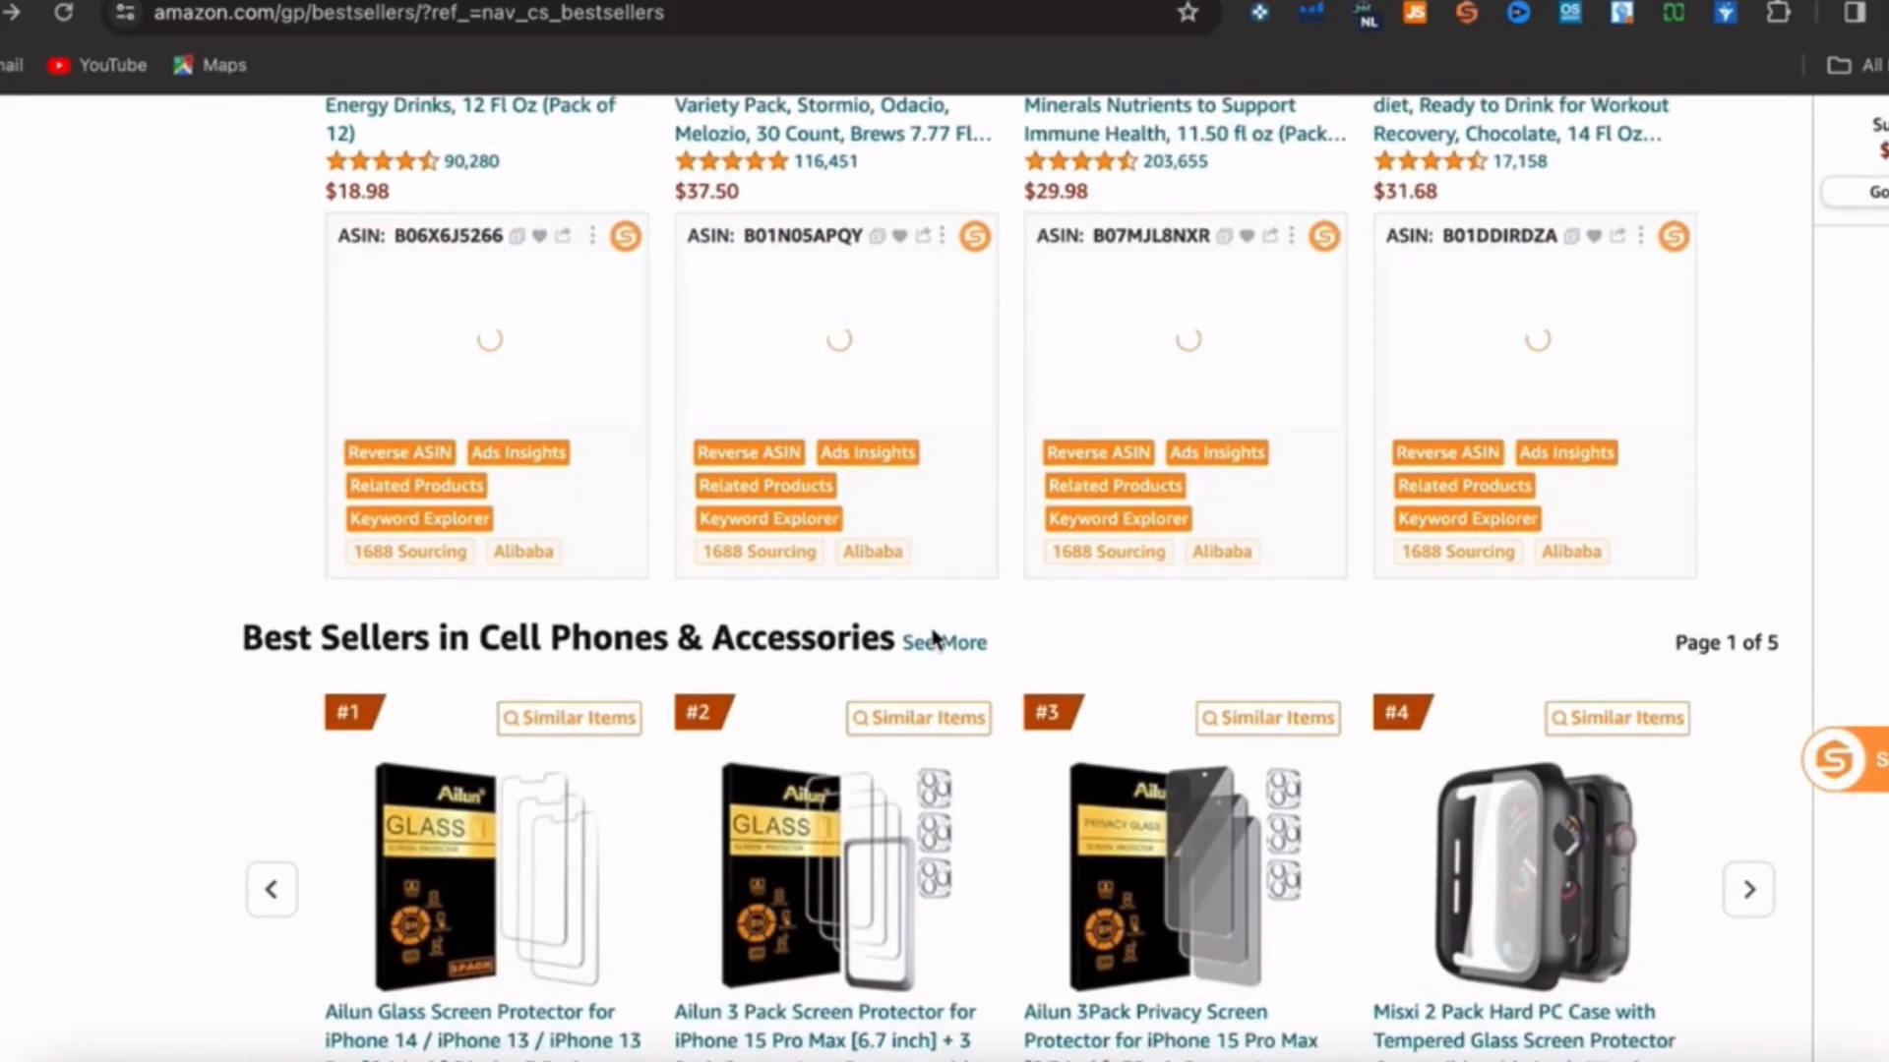
scroll(931, 631, "up", 4)
mouse_move(1448, 362)
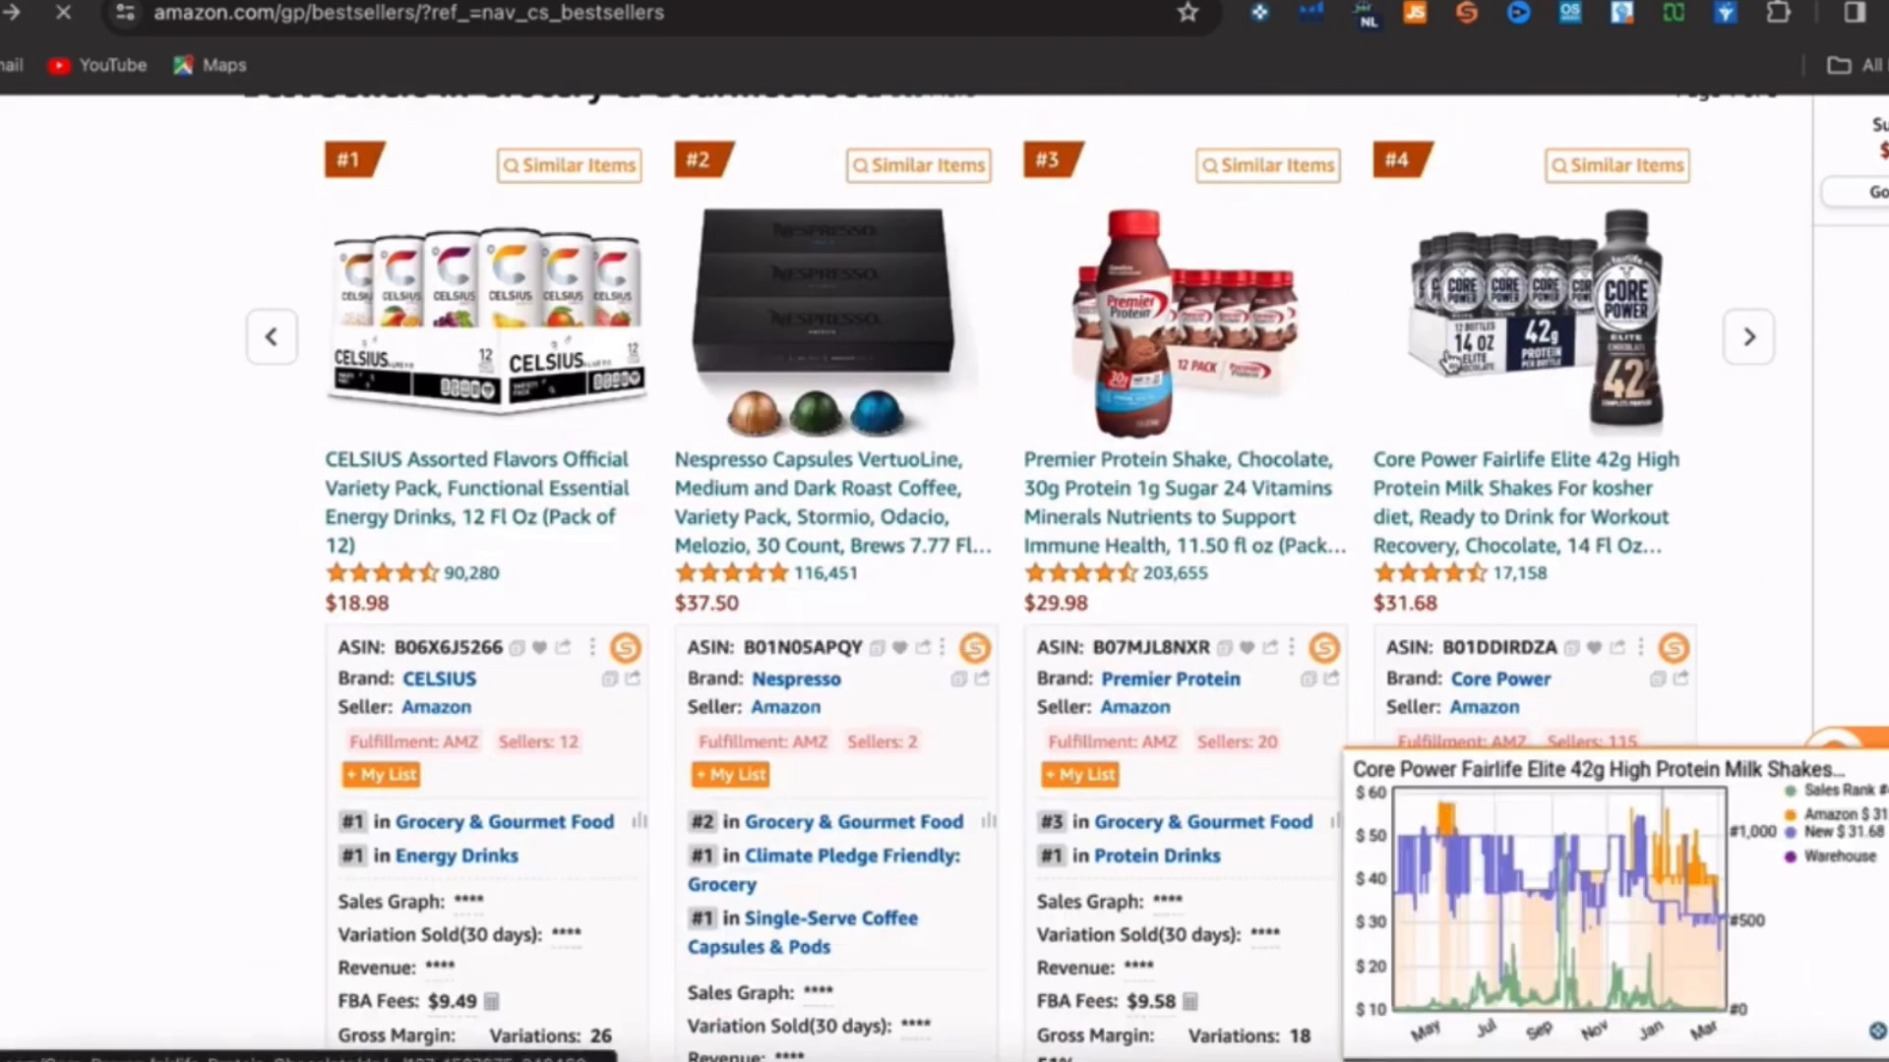
left_click(1486, 502)
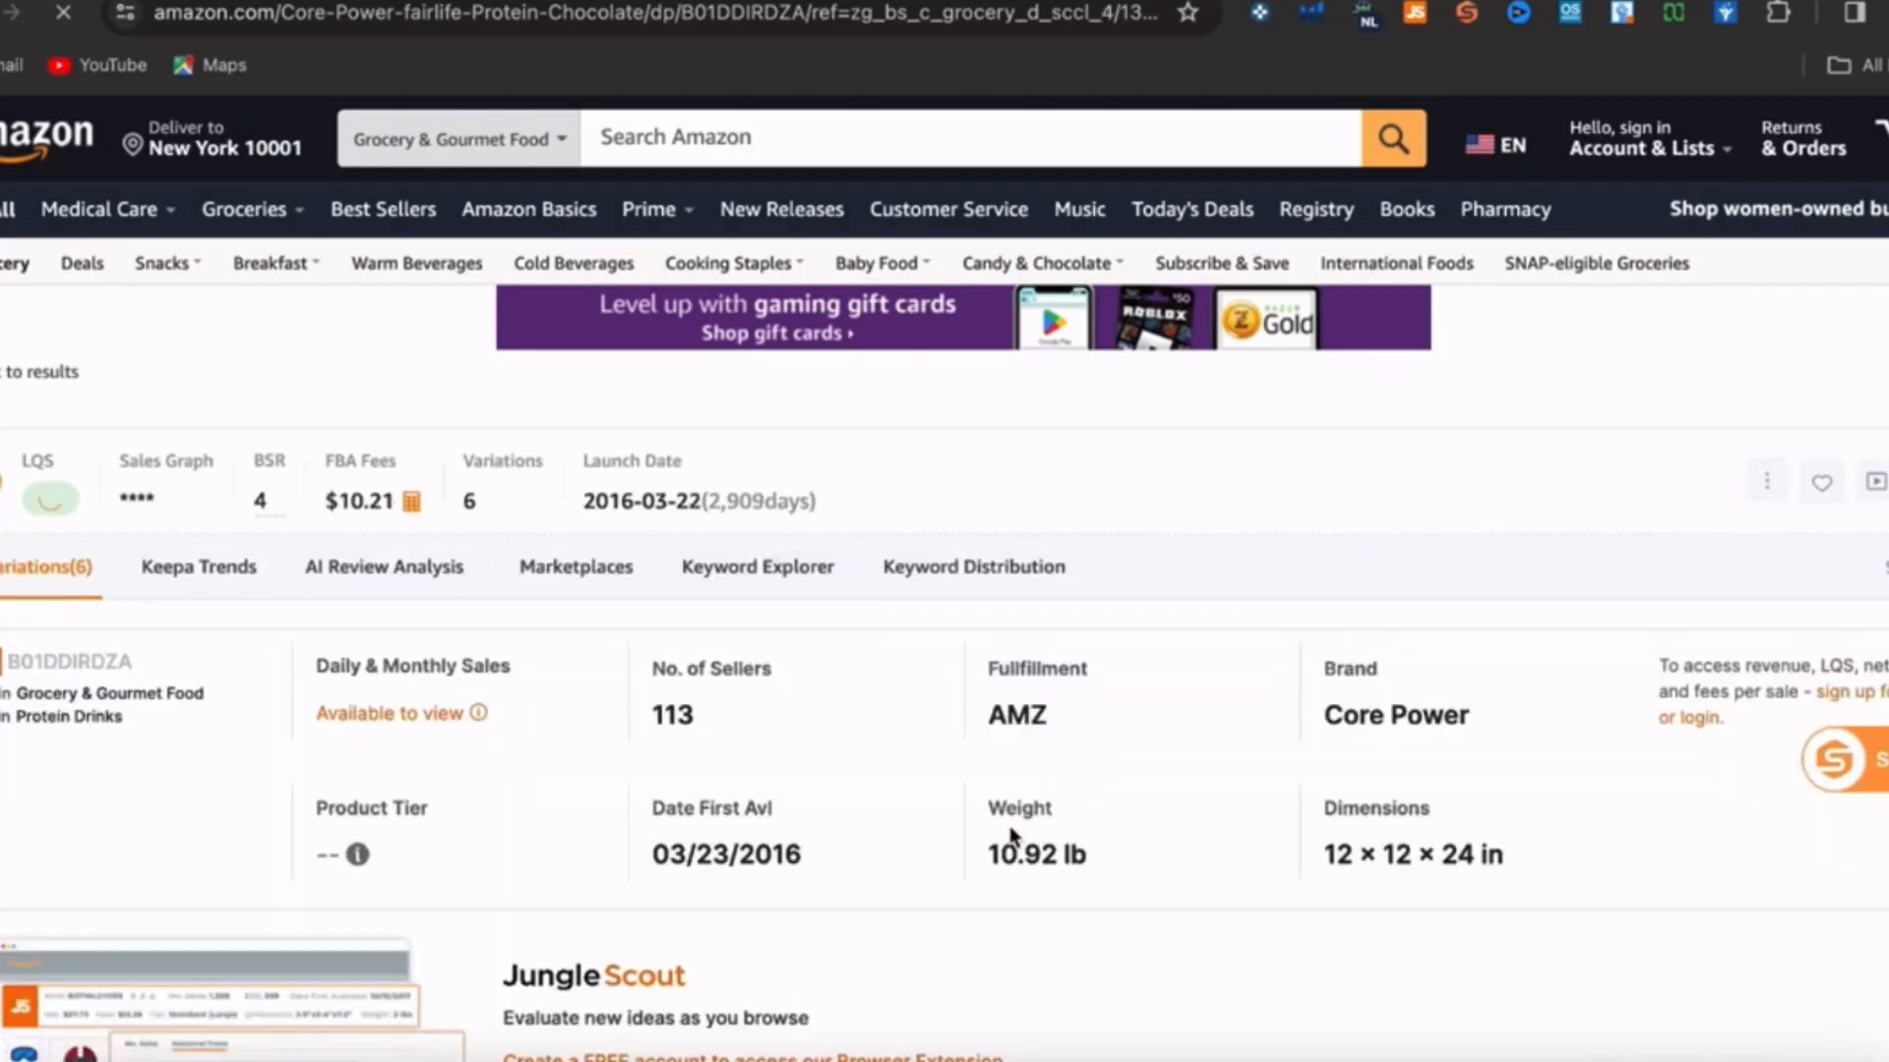
- Show the Keepa Buy Box statistics for the Core Power protein shake listing
scroll(989, 806, "down", 6)
scroll(983, 805, "up", 6)
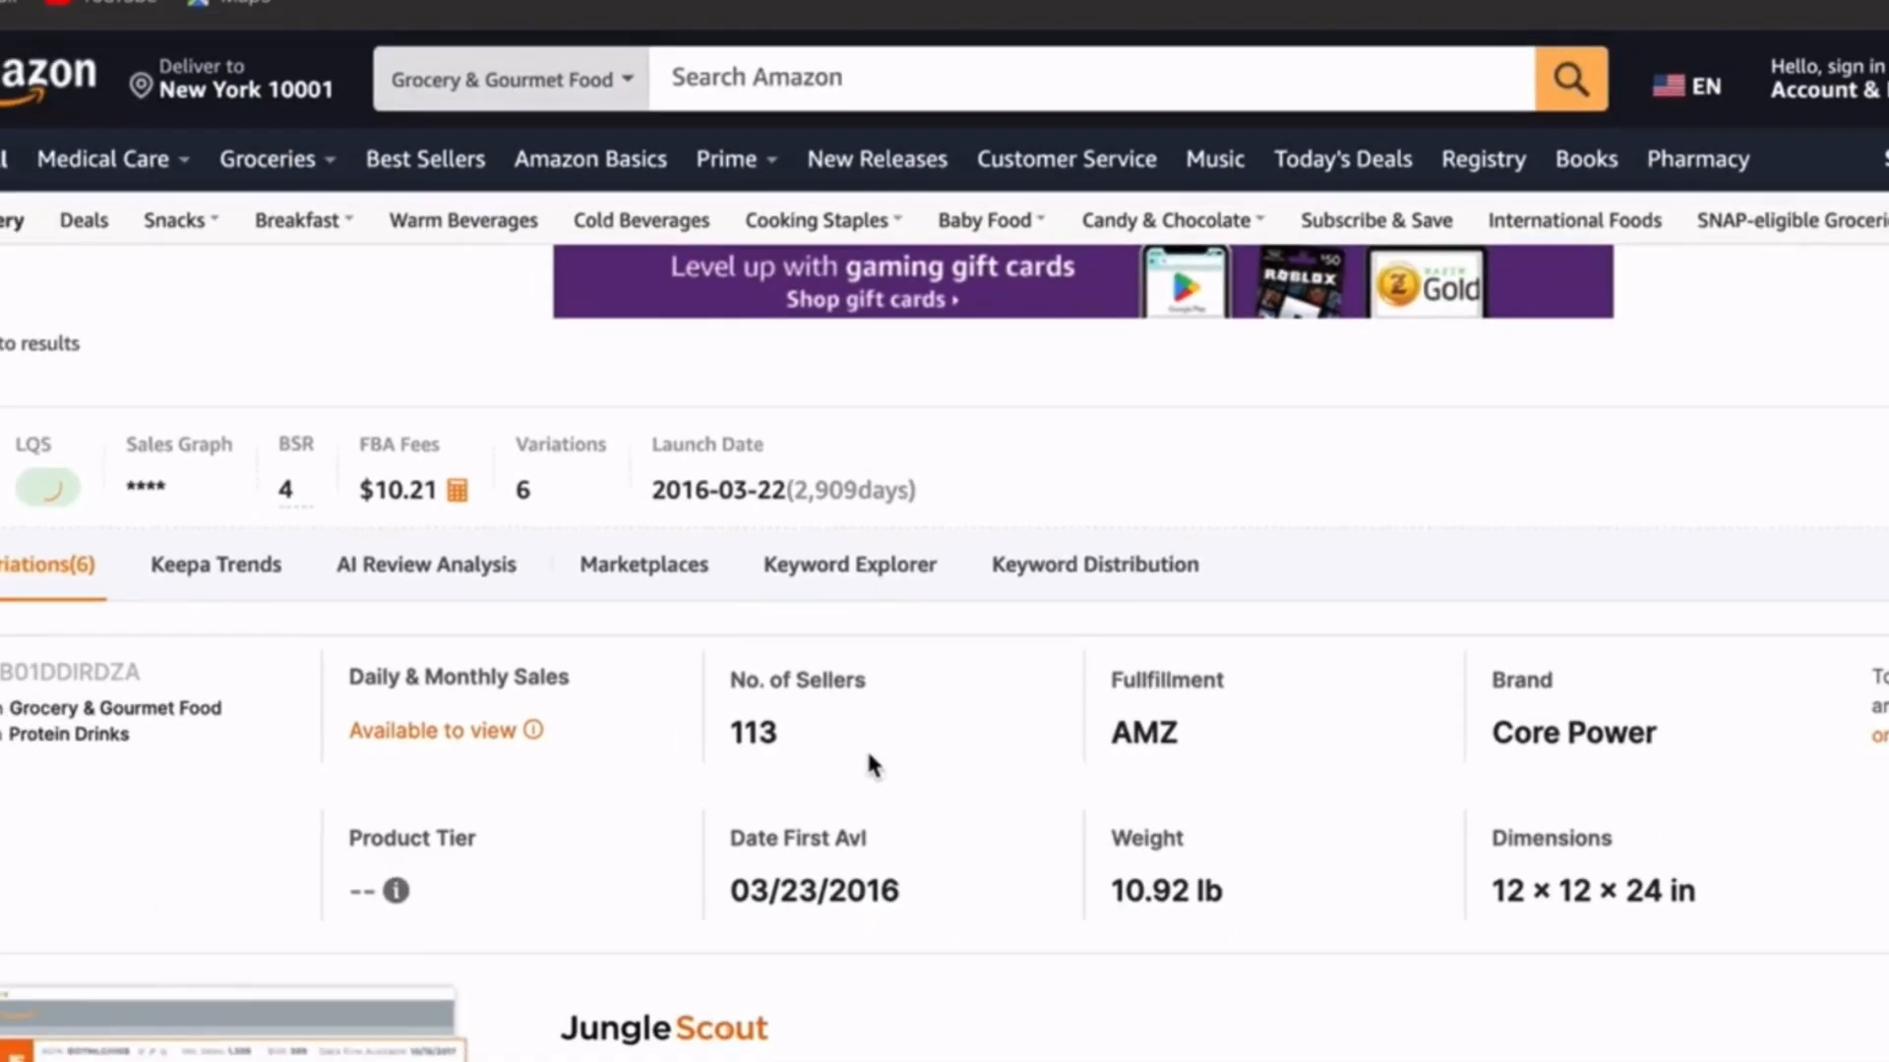
scroll(872, 765, "down", 12)
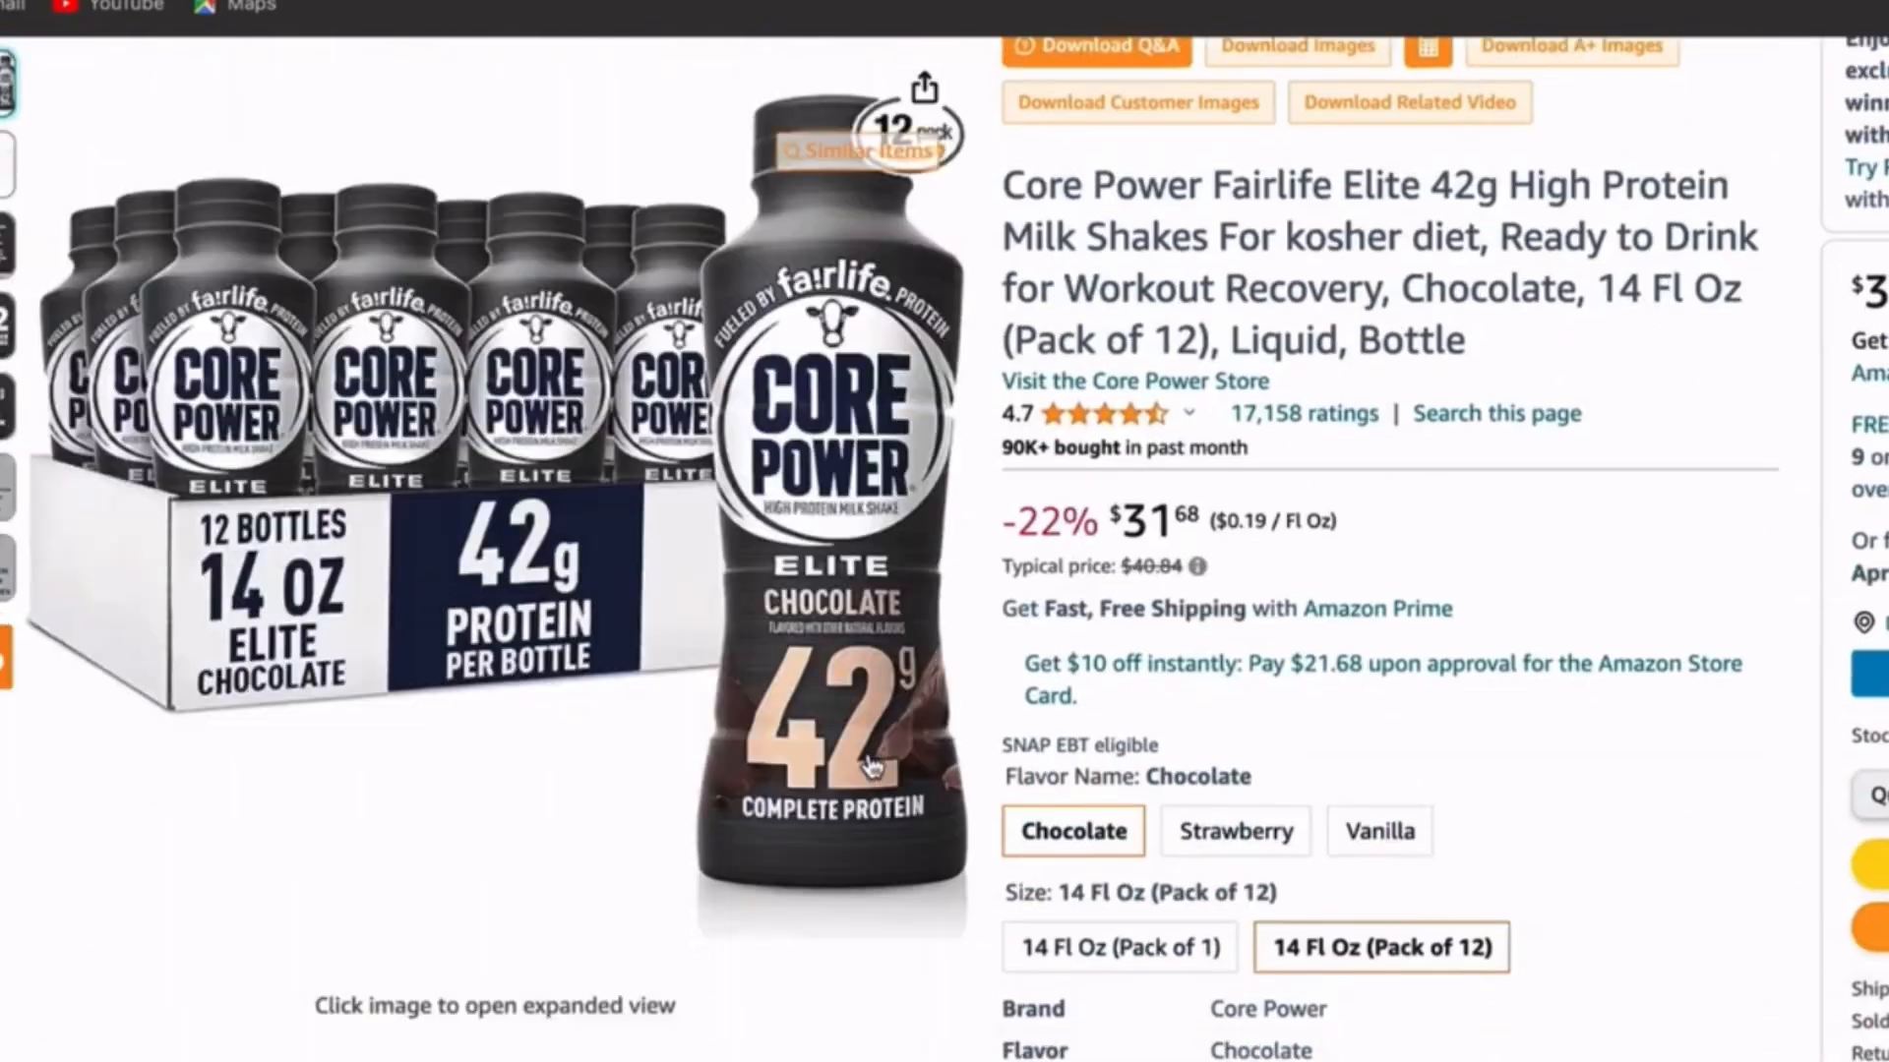
scroll(869, 765, "down", 8)
scroll(866, 763, "up", 3)
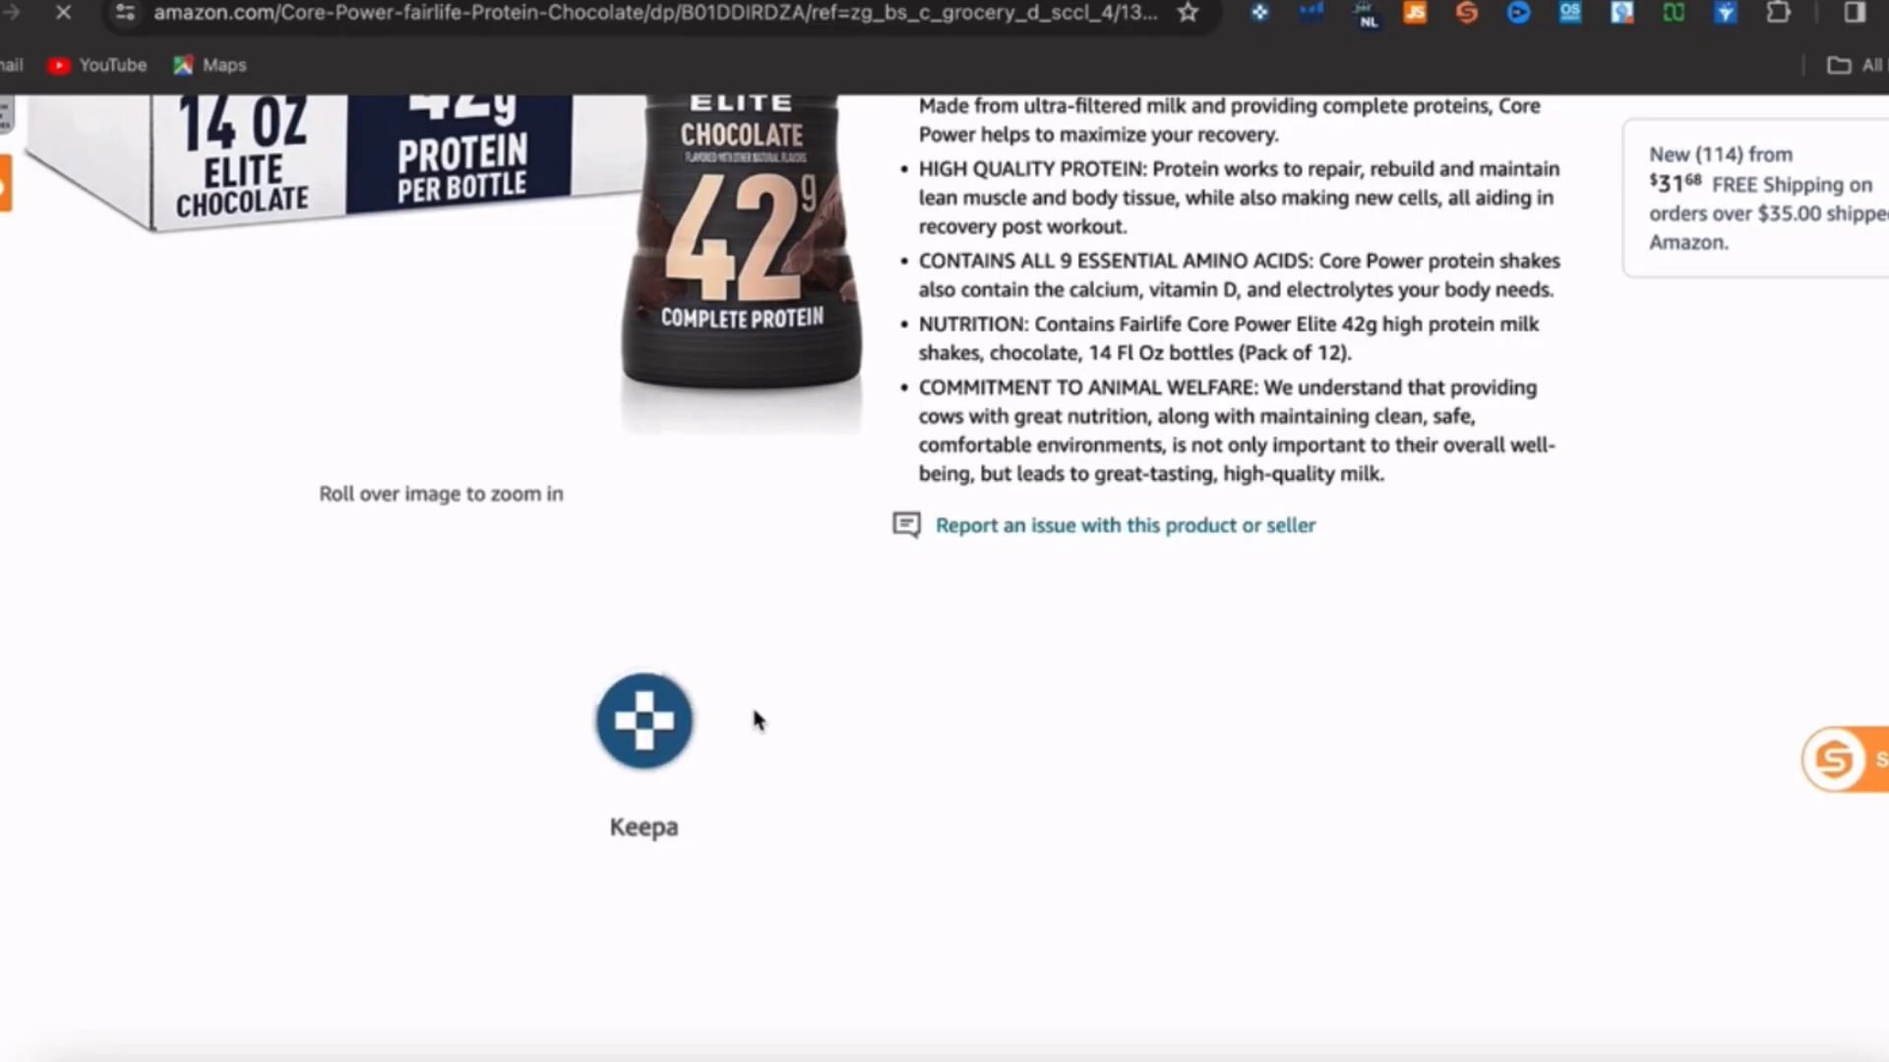
scroll(749, 709, "down", 1)
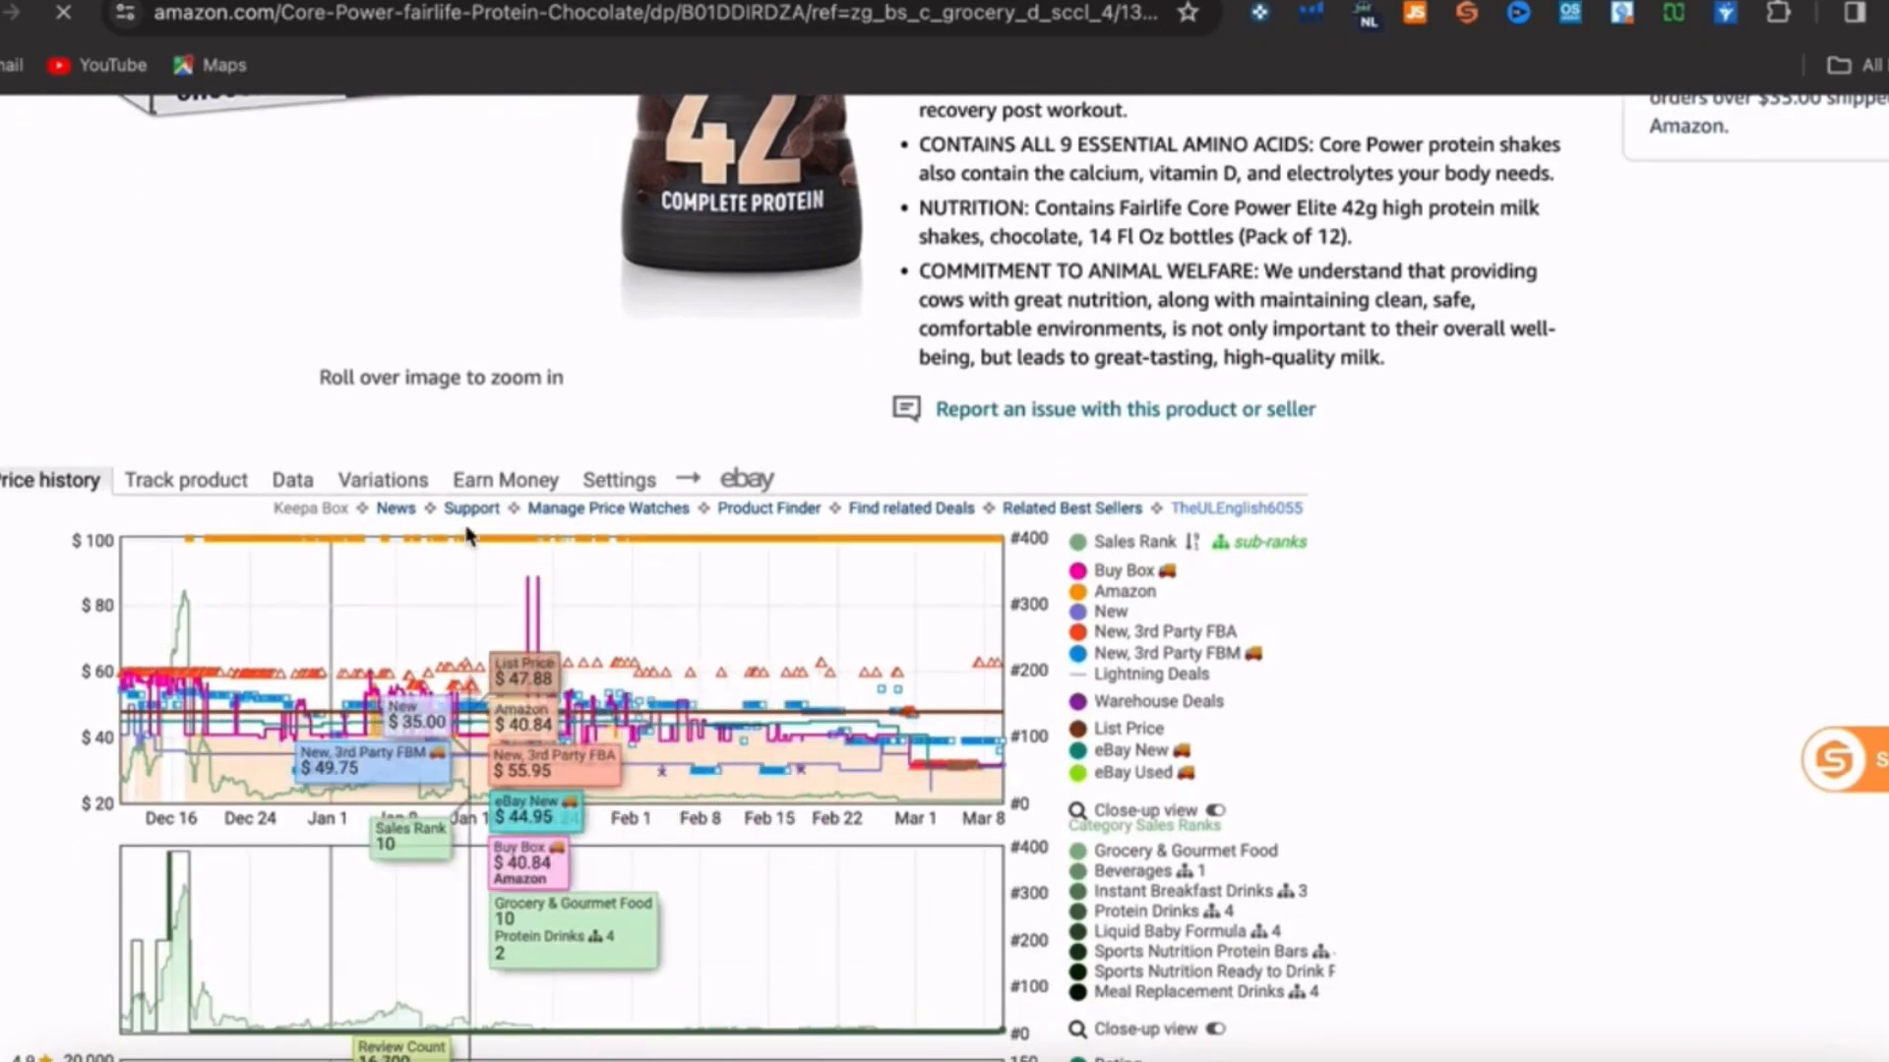
left_click(281, 482)
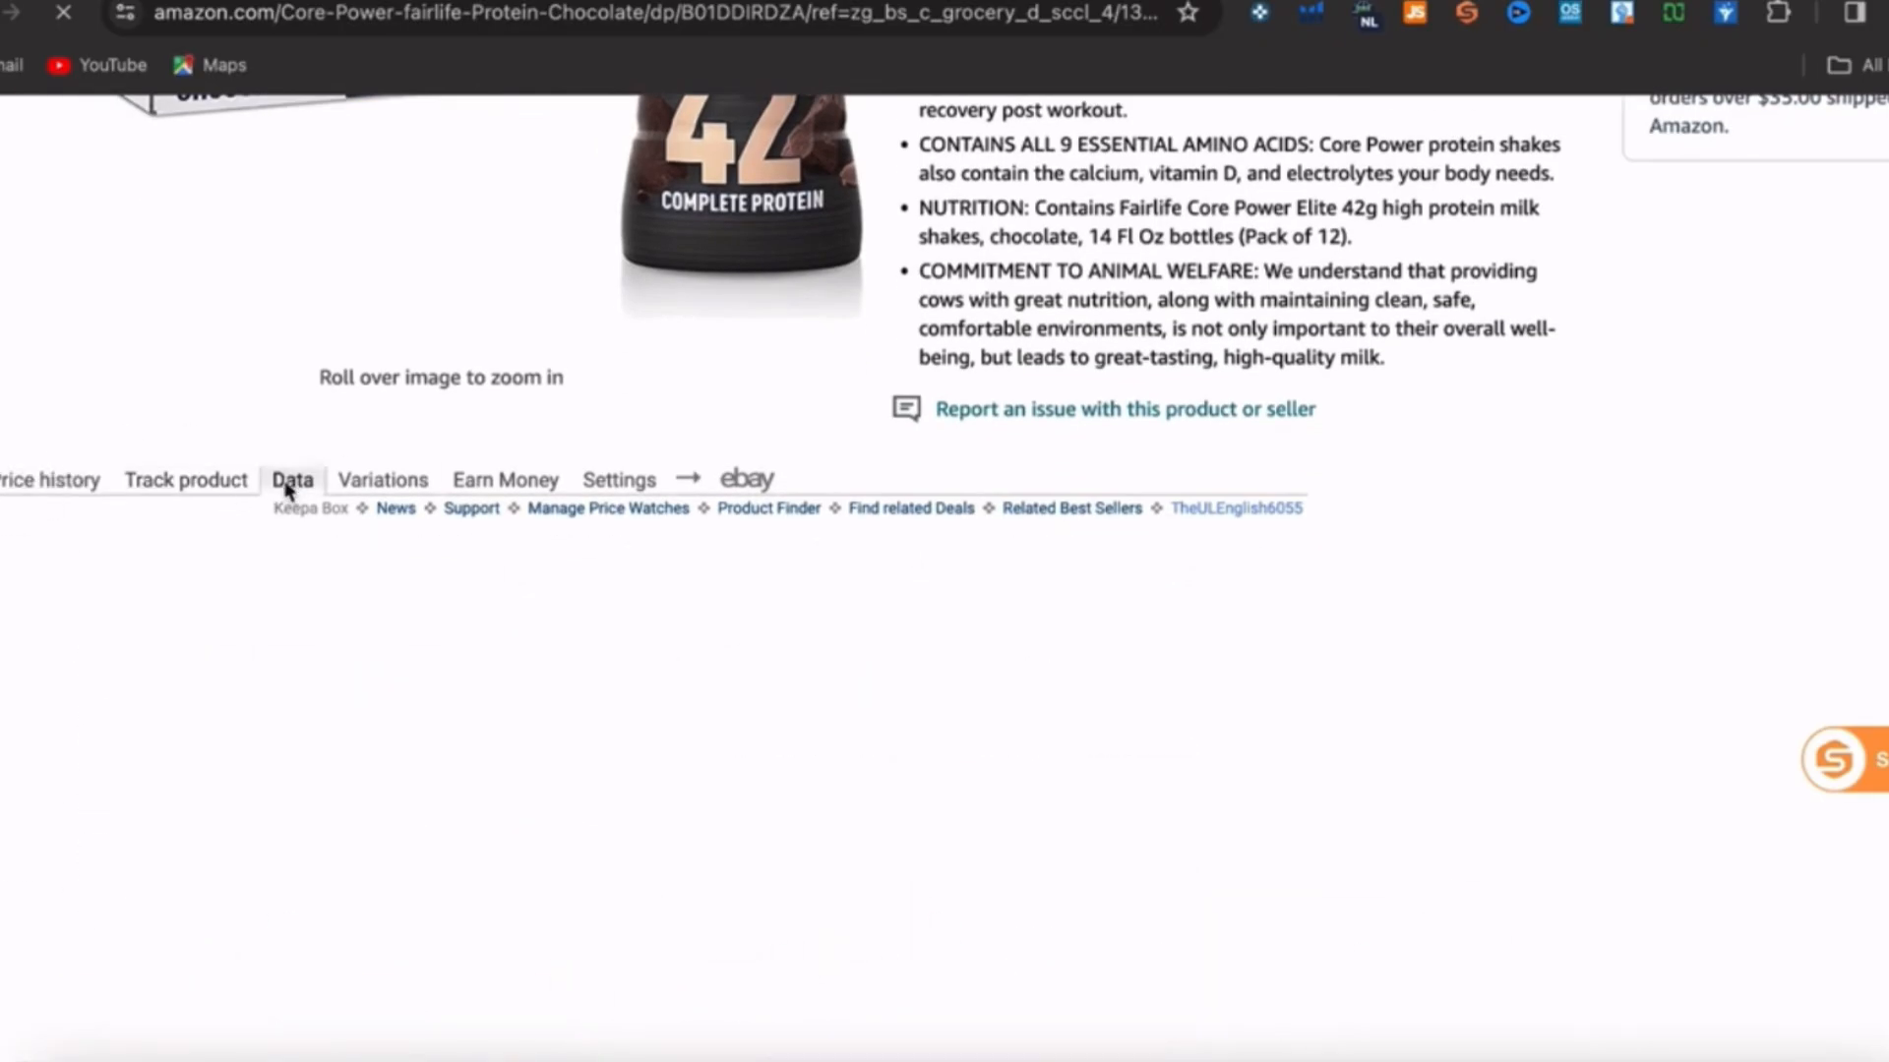
scroll(389, 551, "down", 10)
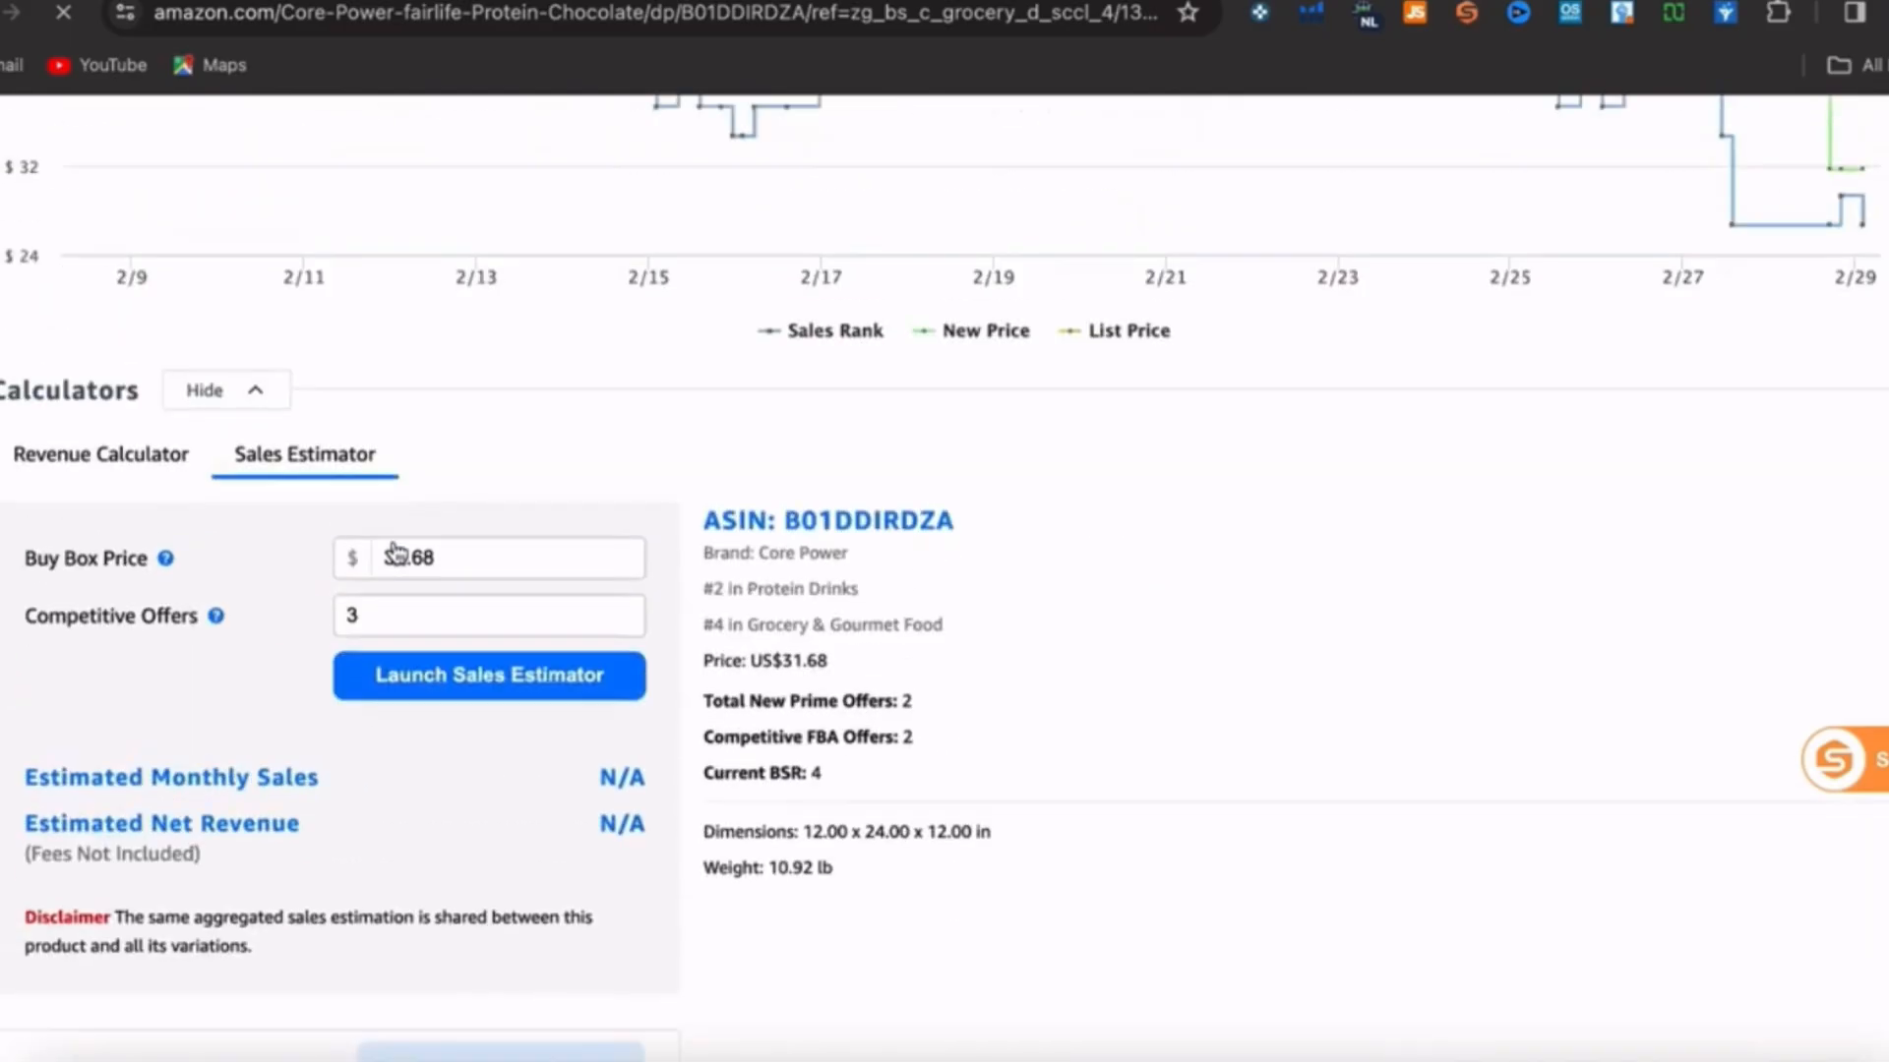
scroll(393, 548, "up", 9)
scroll(396, 553, "up", 1)
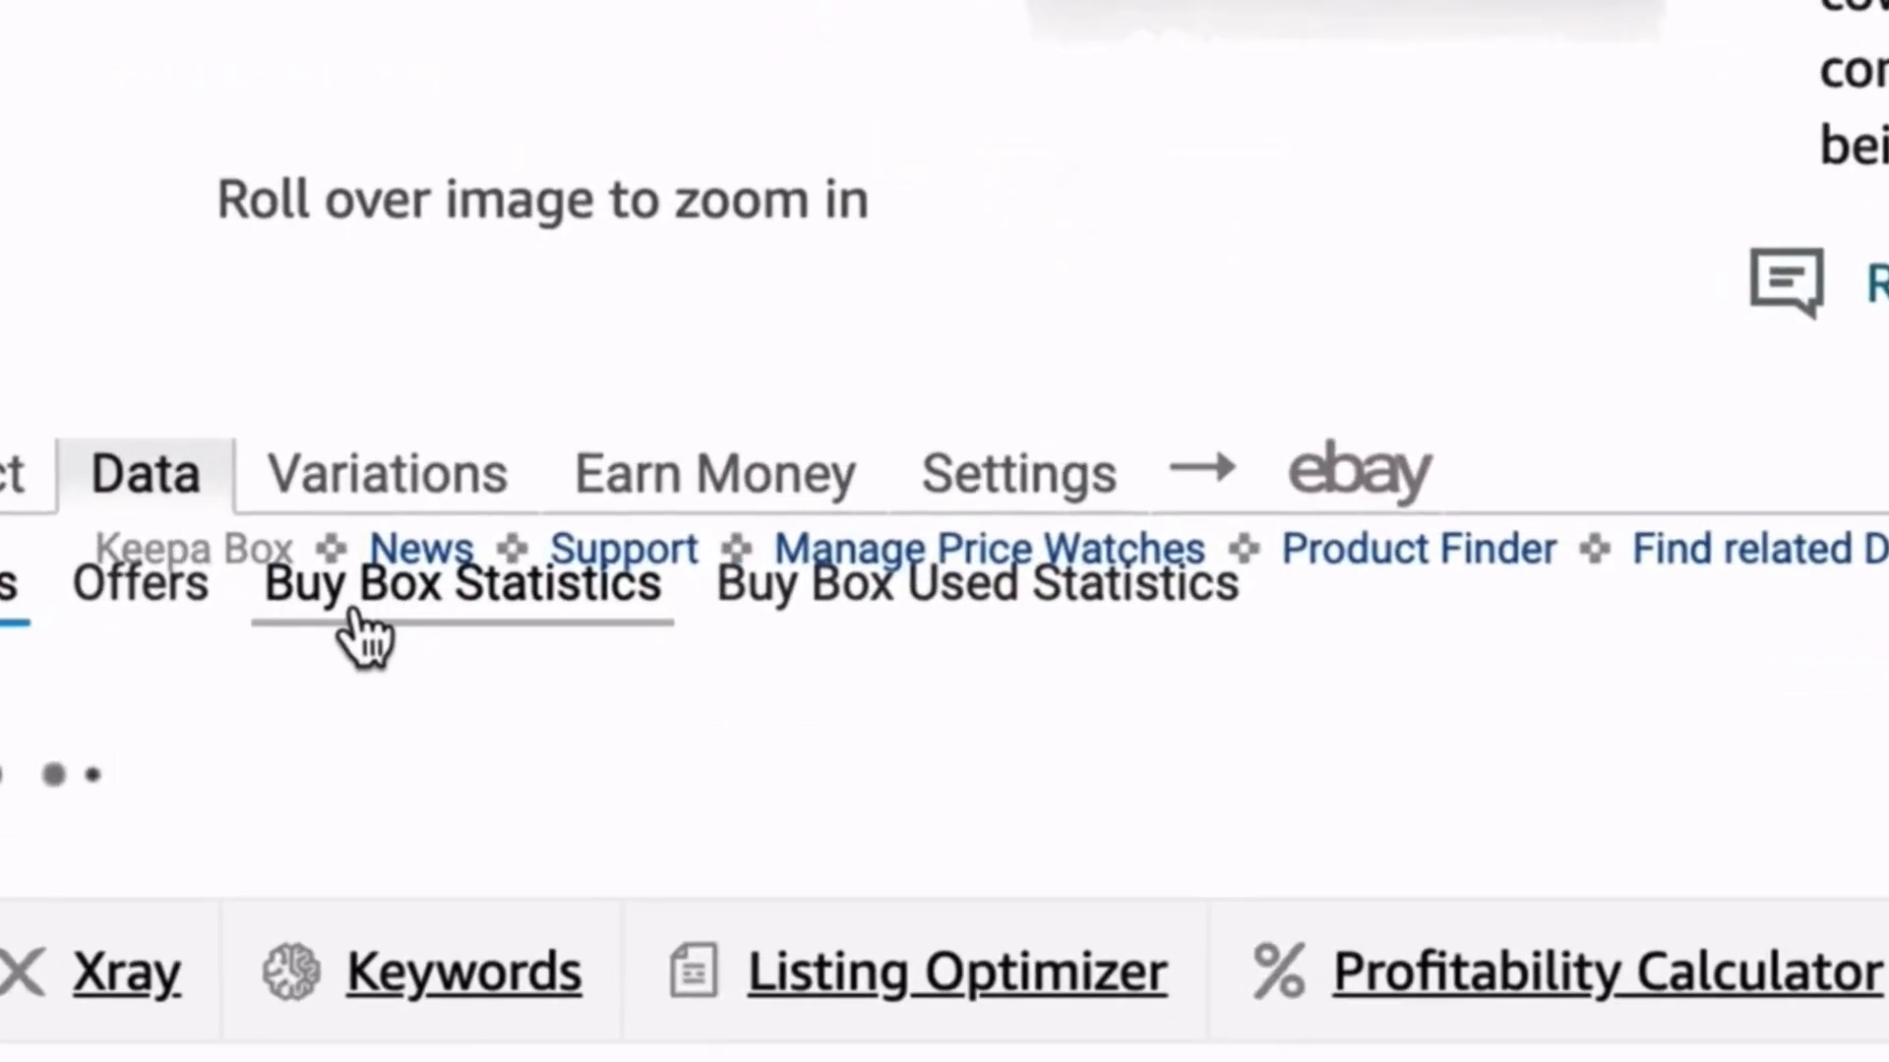
left_click(371, 618)
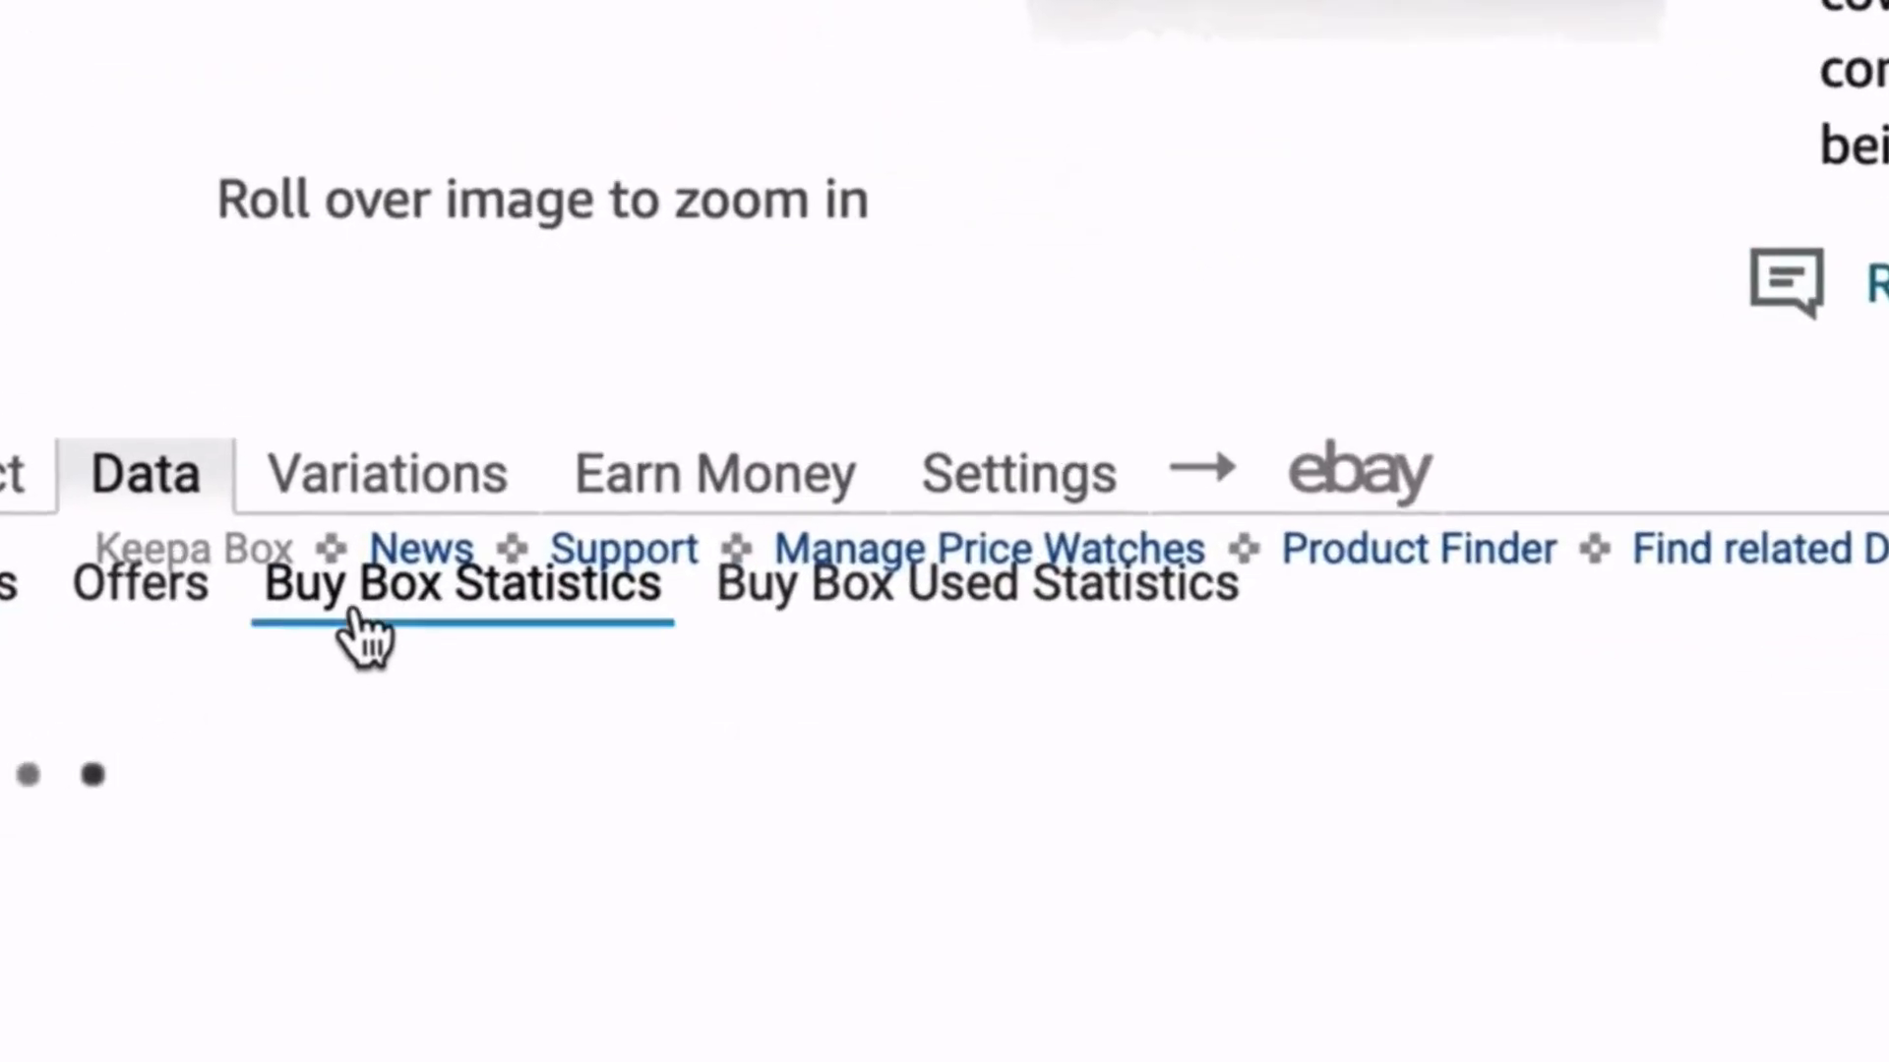
- Examine the Buy Box win percentages and average prices of the sellers on the Core Power listing
scroll(354, 611, "down", 2)
scroll(354, 611, "up", 1)
scroll(354, 612, "up", 1)
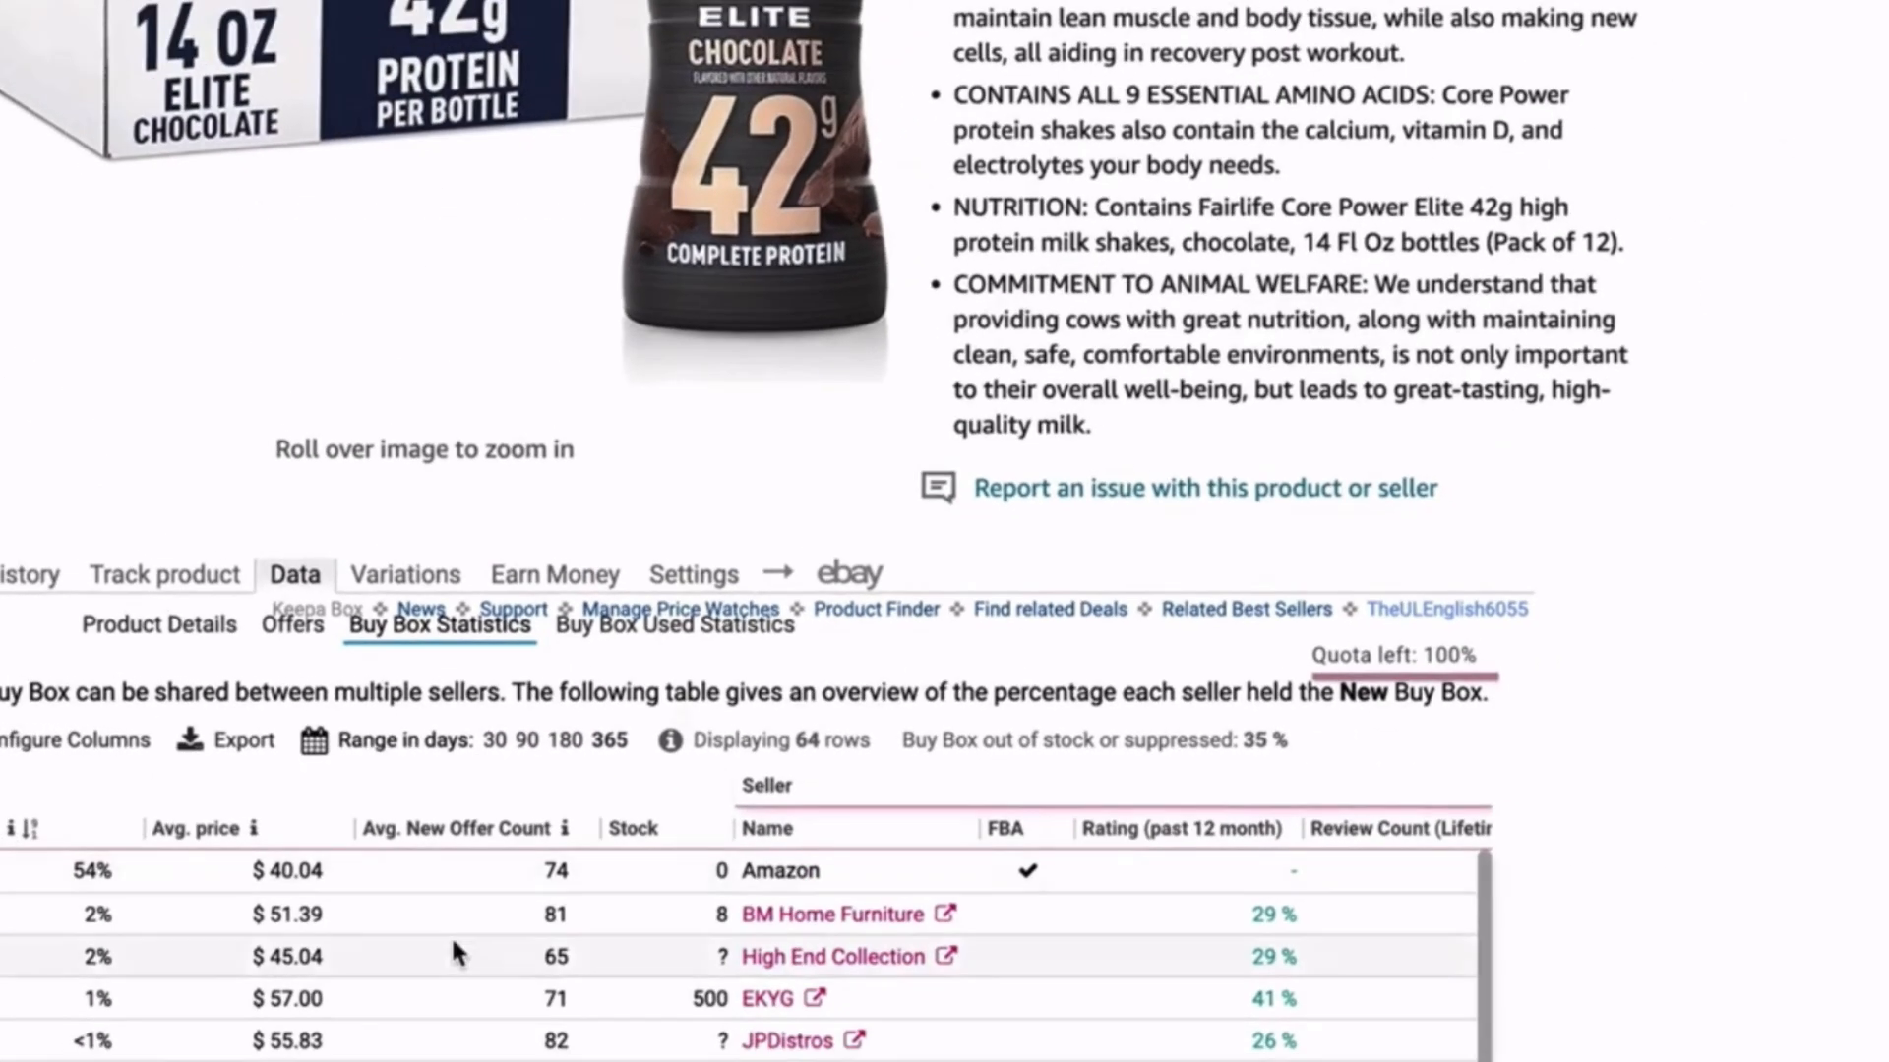
scroll(450, 935, "down", 1)
scroll(423, 929, "up", 1)
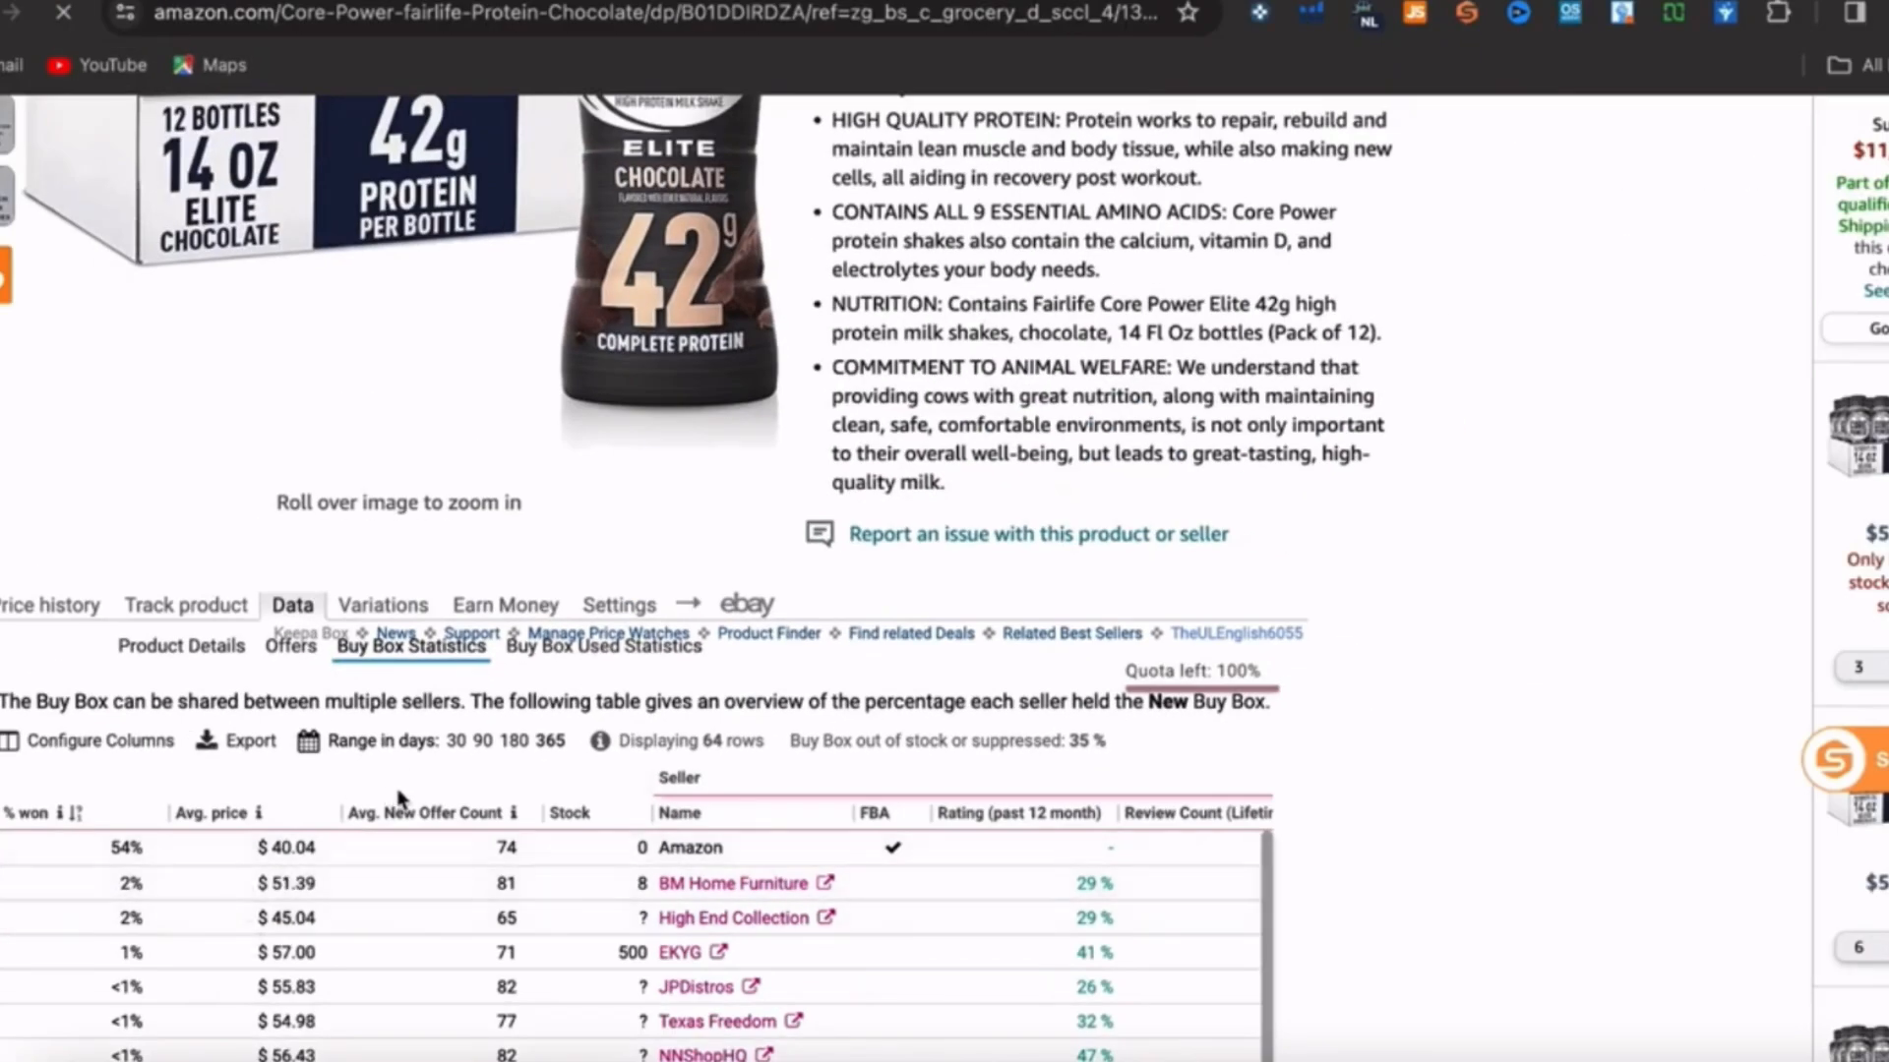
scroll(226, 816, "down", 3)
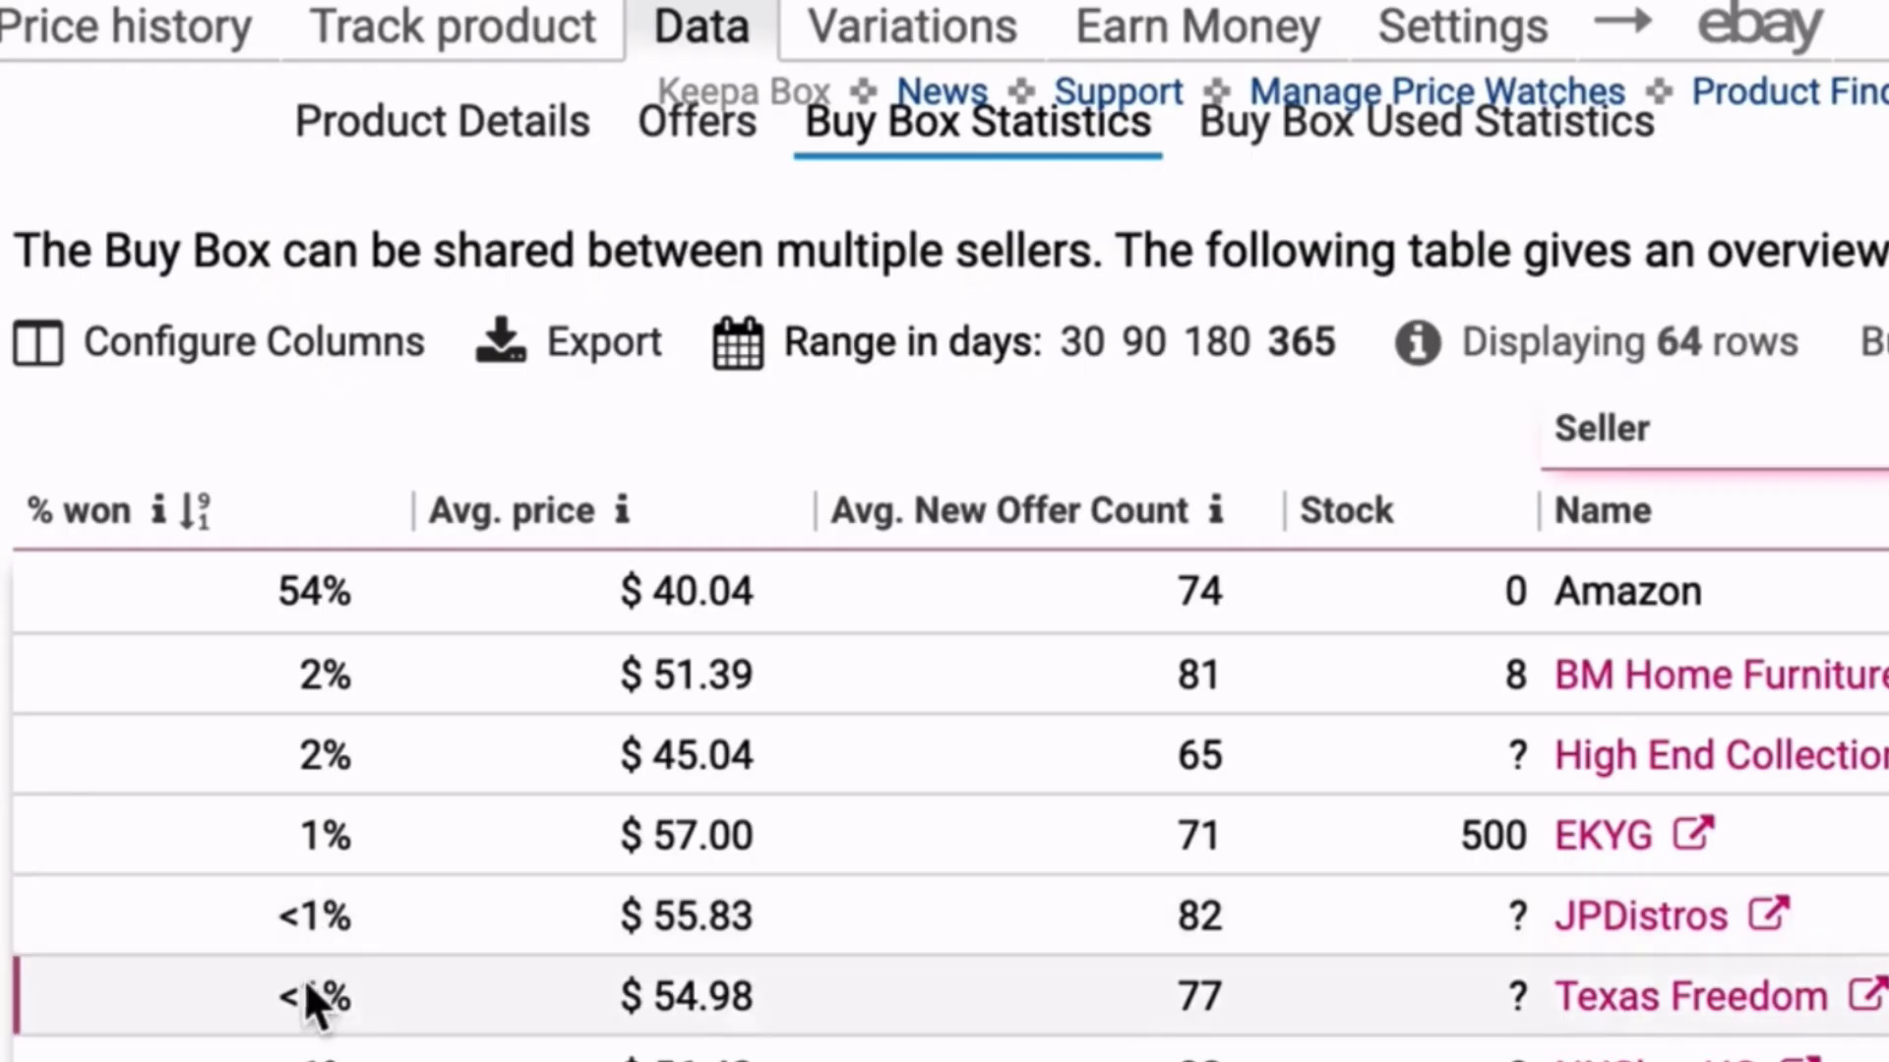
scroll(307, 976, "down", 2)
scroll(307, 975, "up", 2)
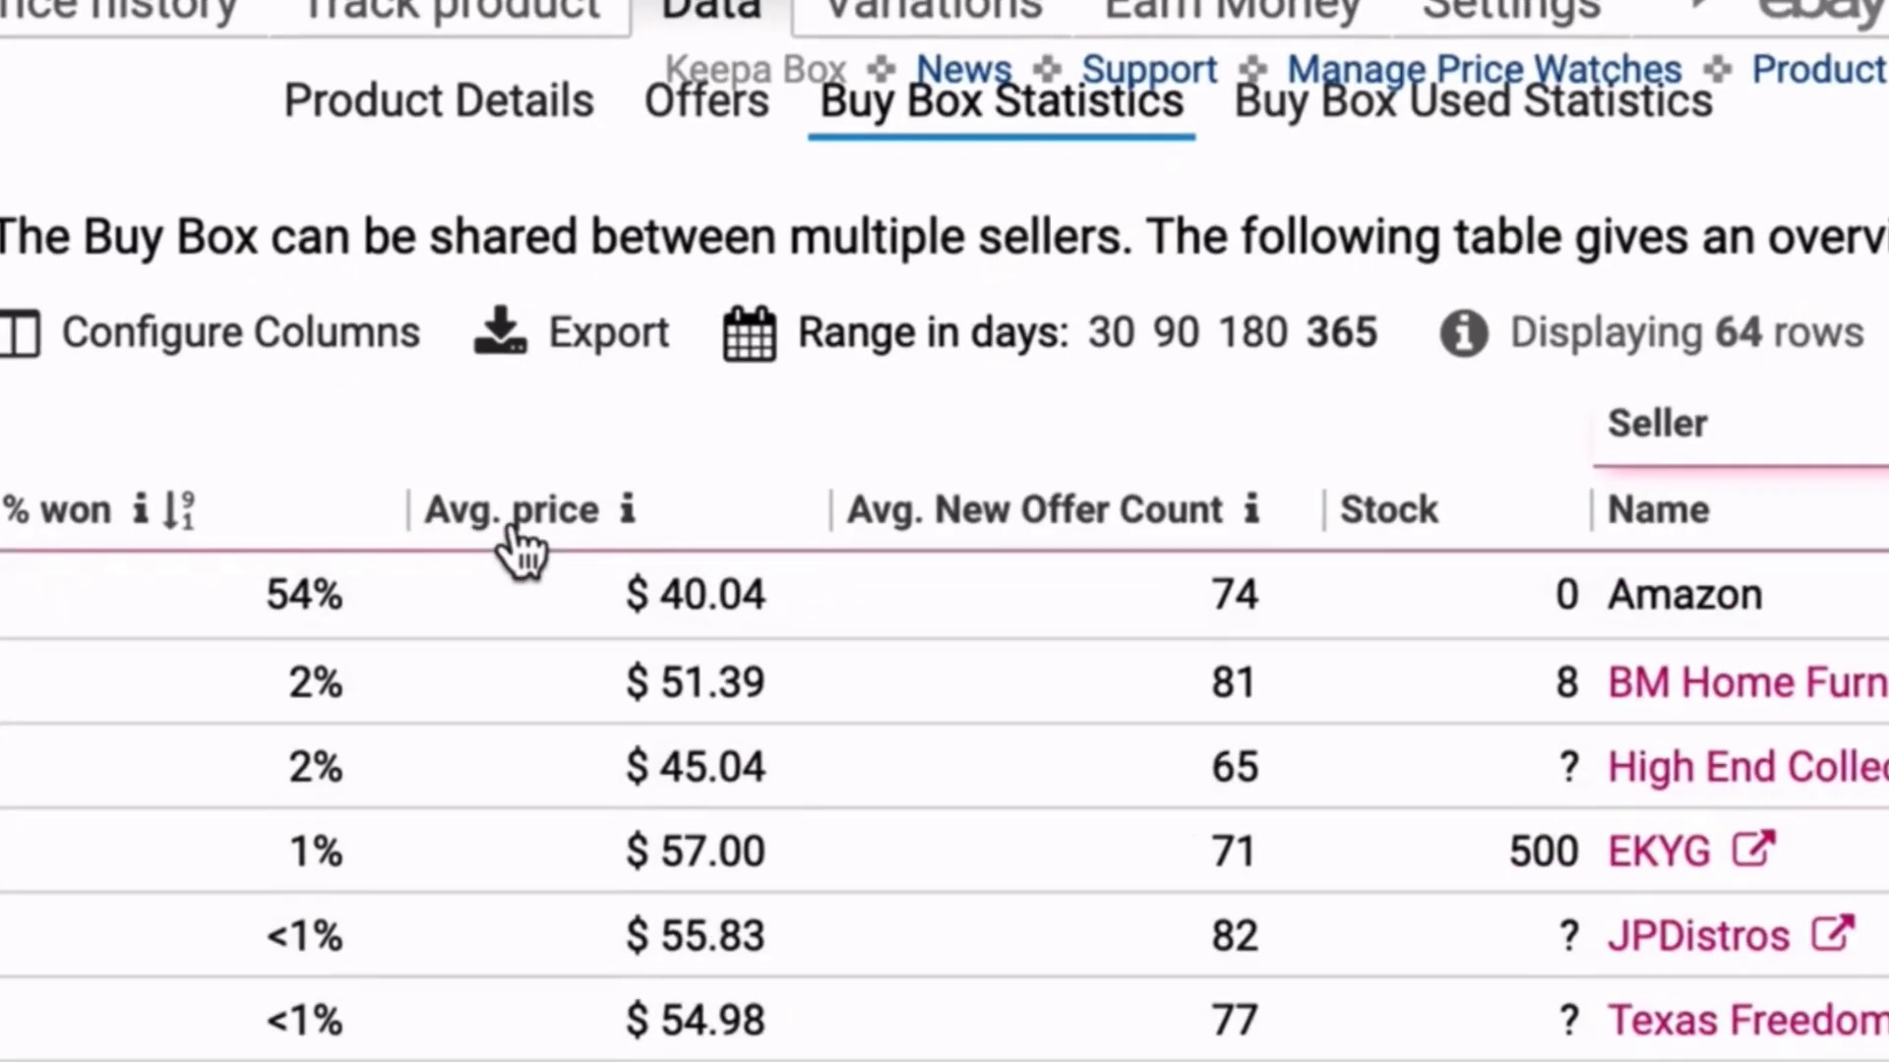
mouse_move(480, 546)
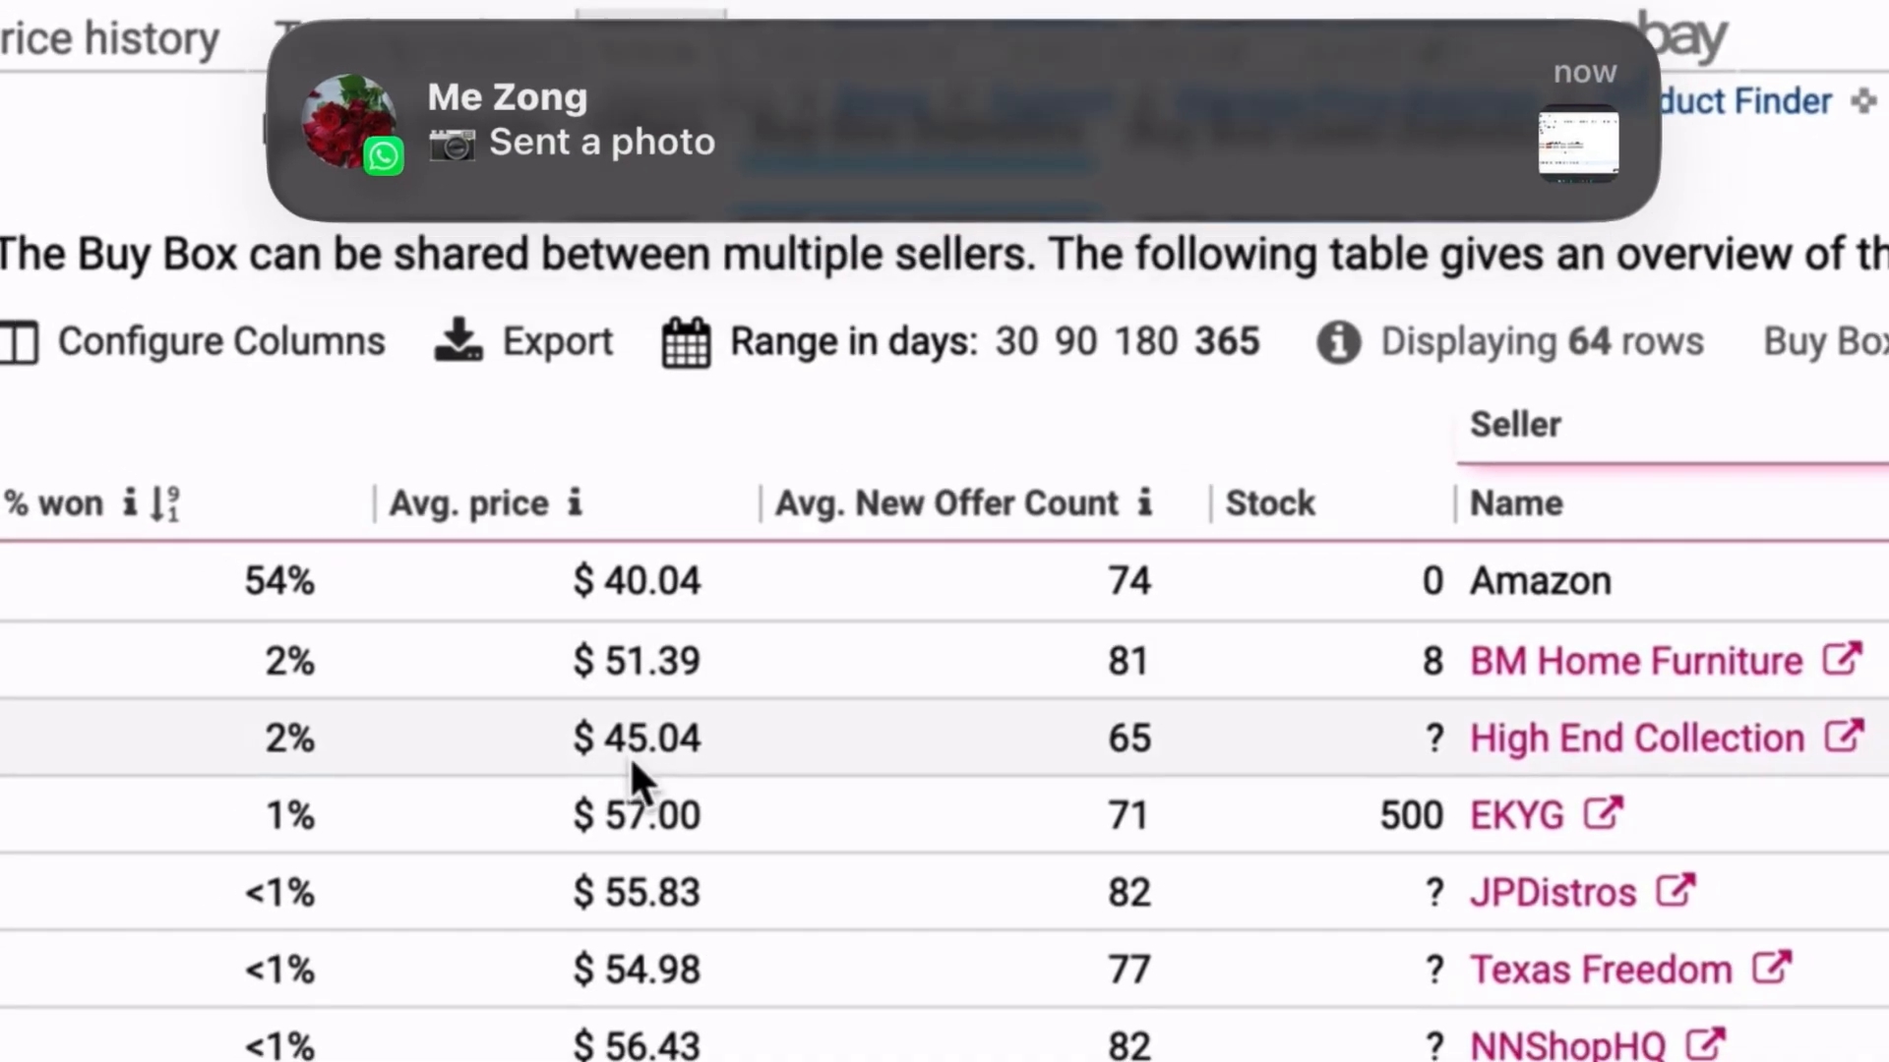
scroll(634, 829, "down", 10)
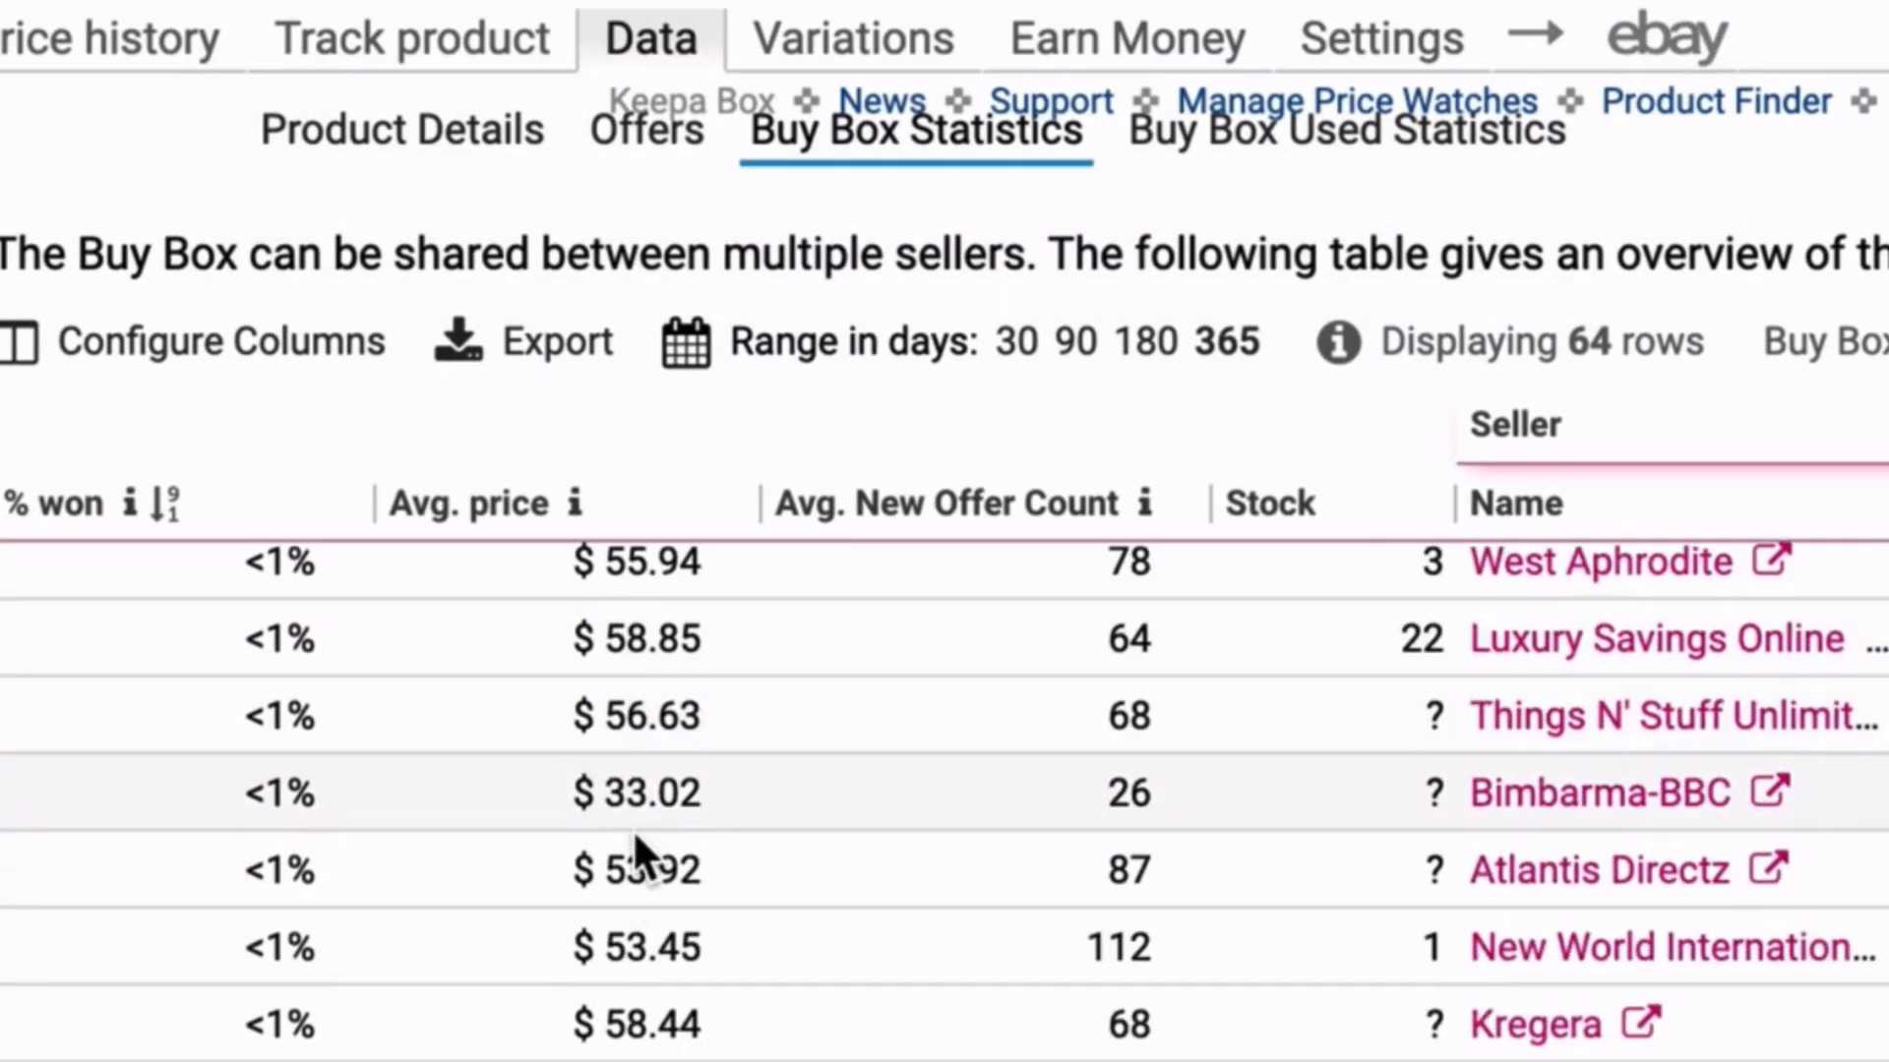
scroll(634, 829, "up", 10)
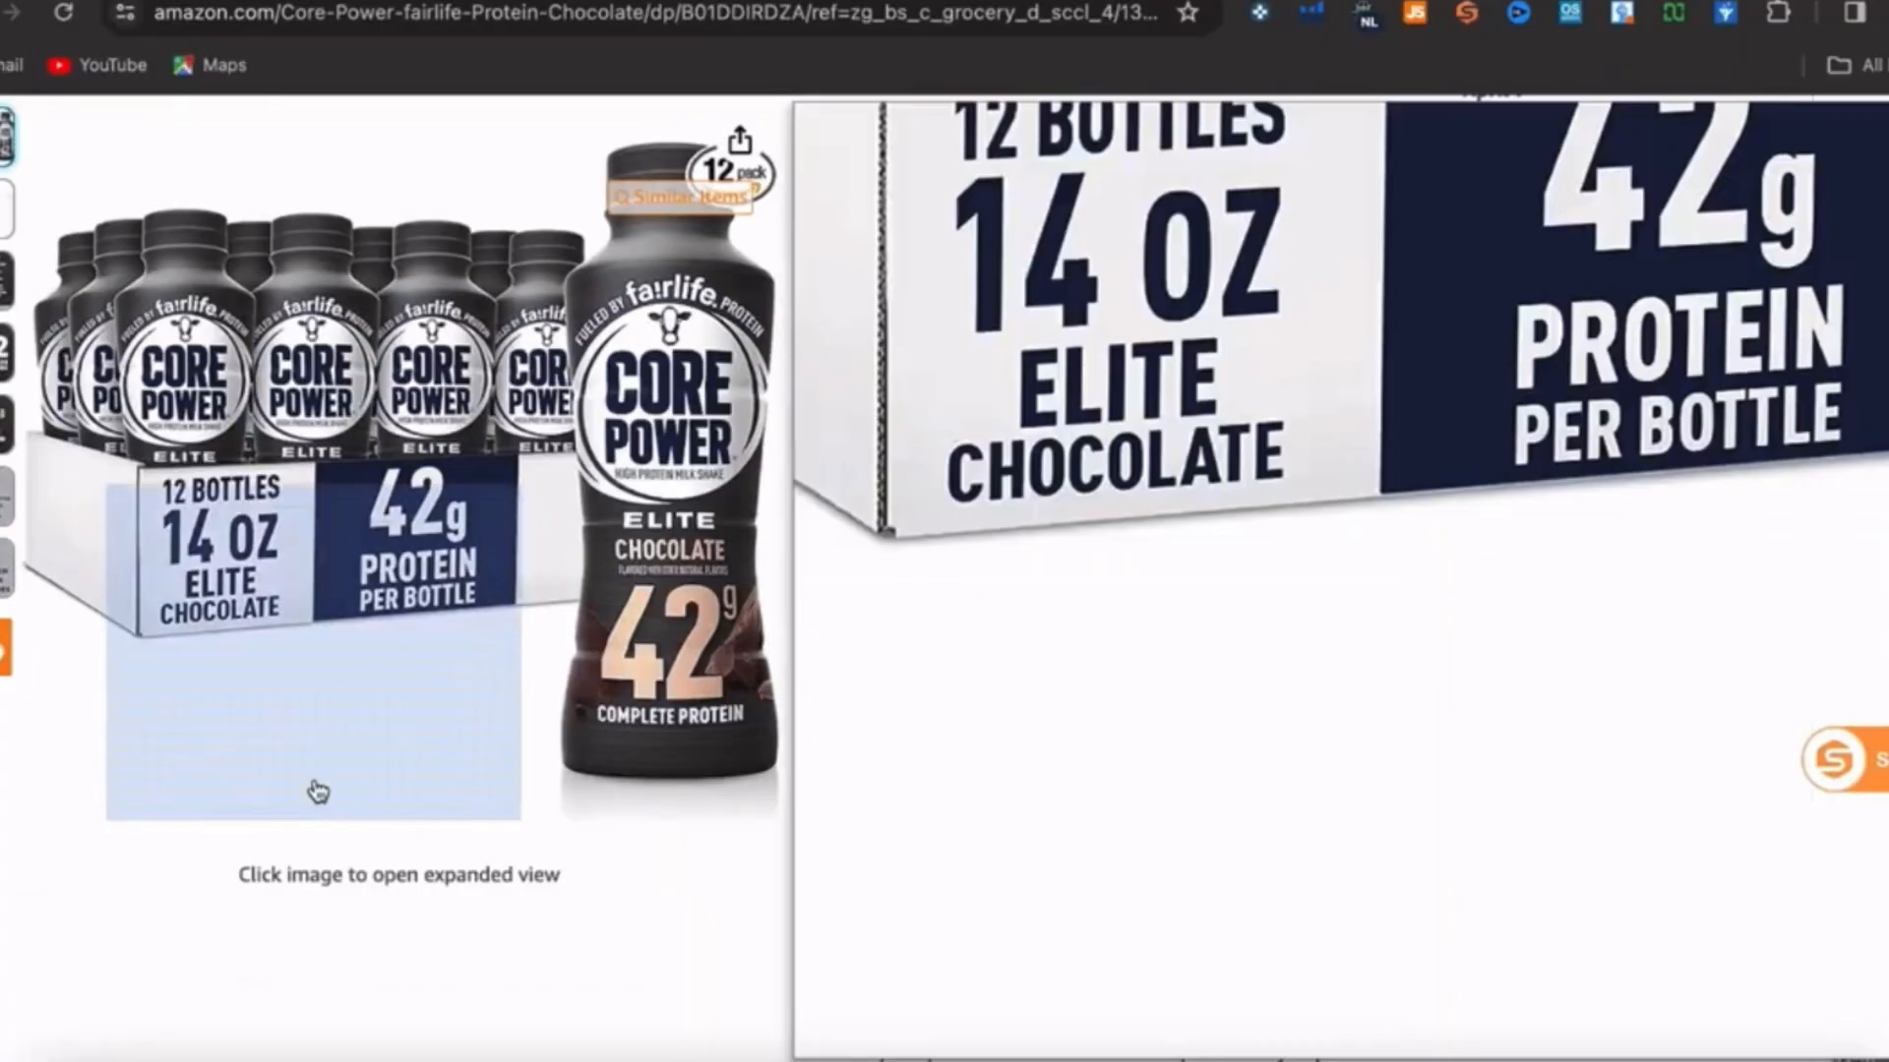
- Review the stock held by each seller in the Core Power listing's Buy Box statistics
scroll(316, 789, "down", 10)
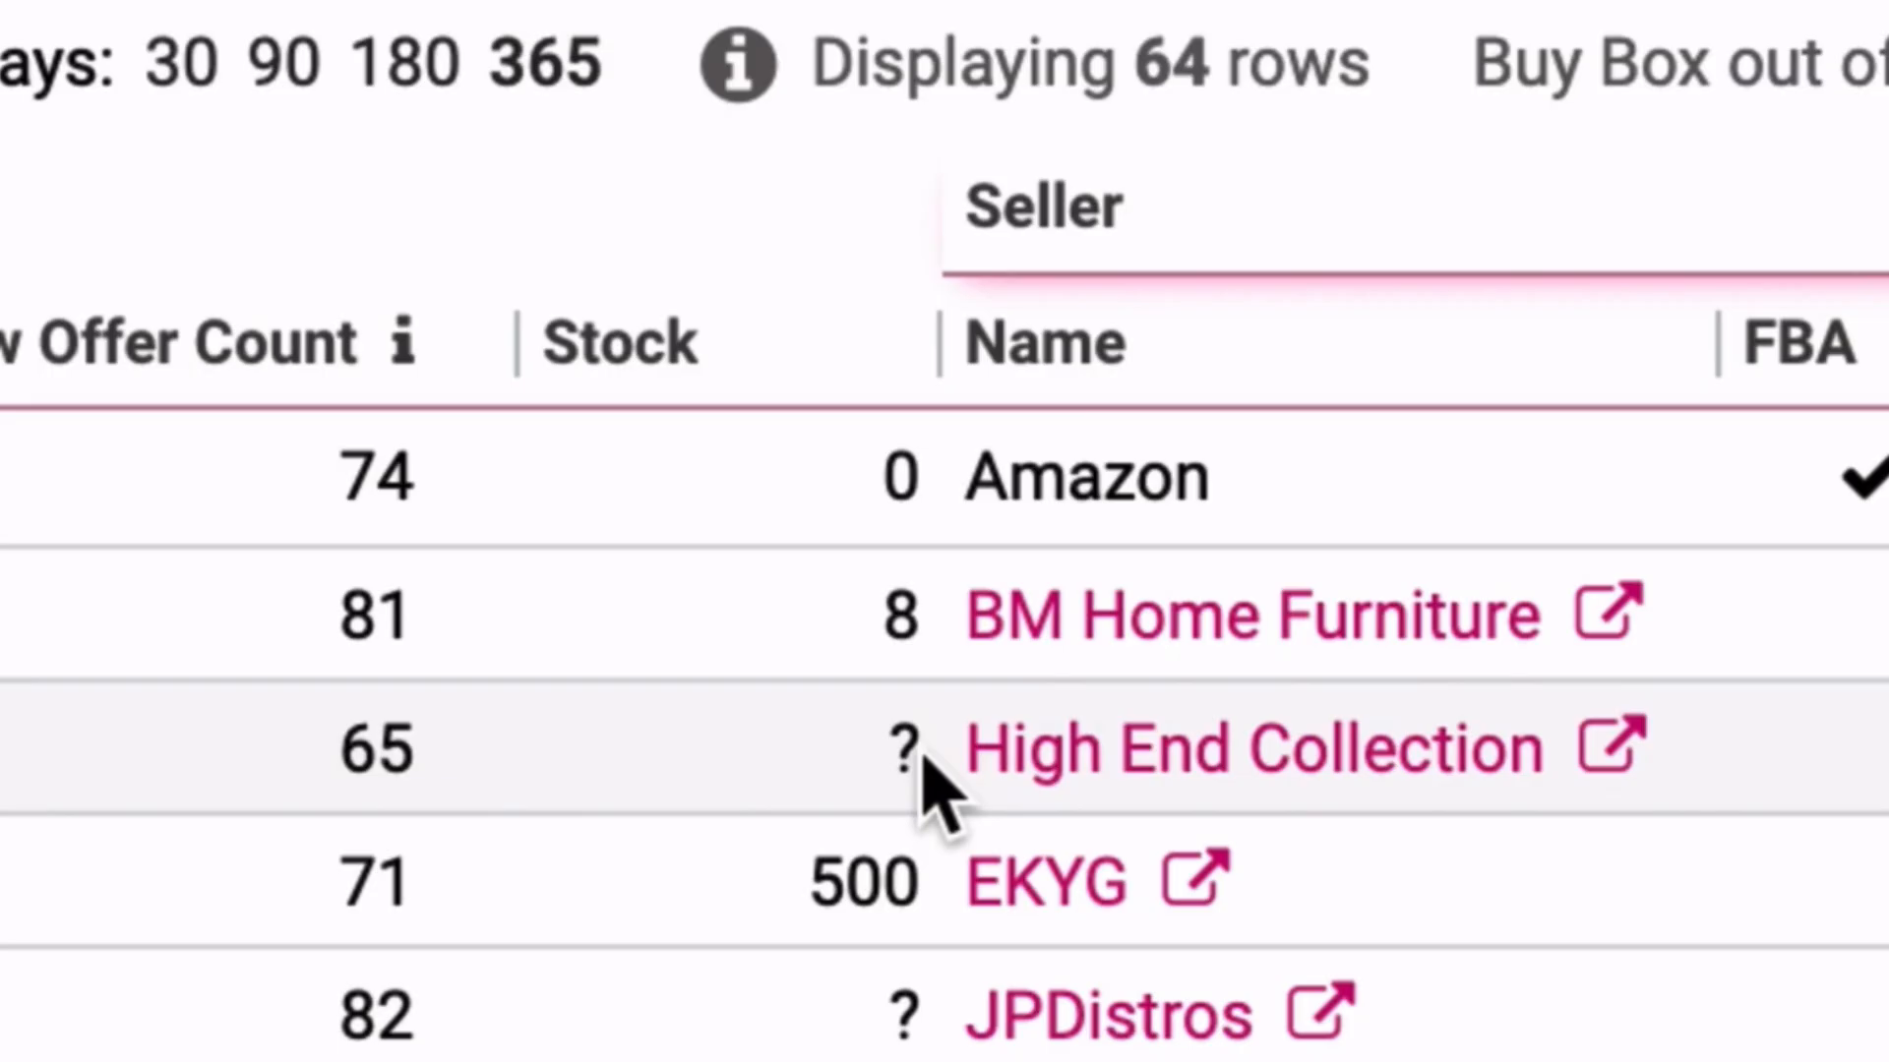
scroll(925, 757, "down", 1)
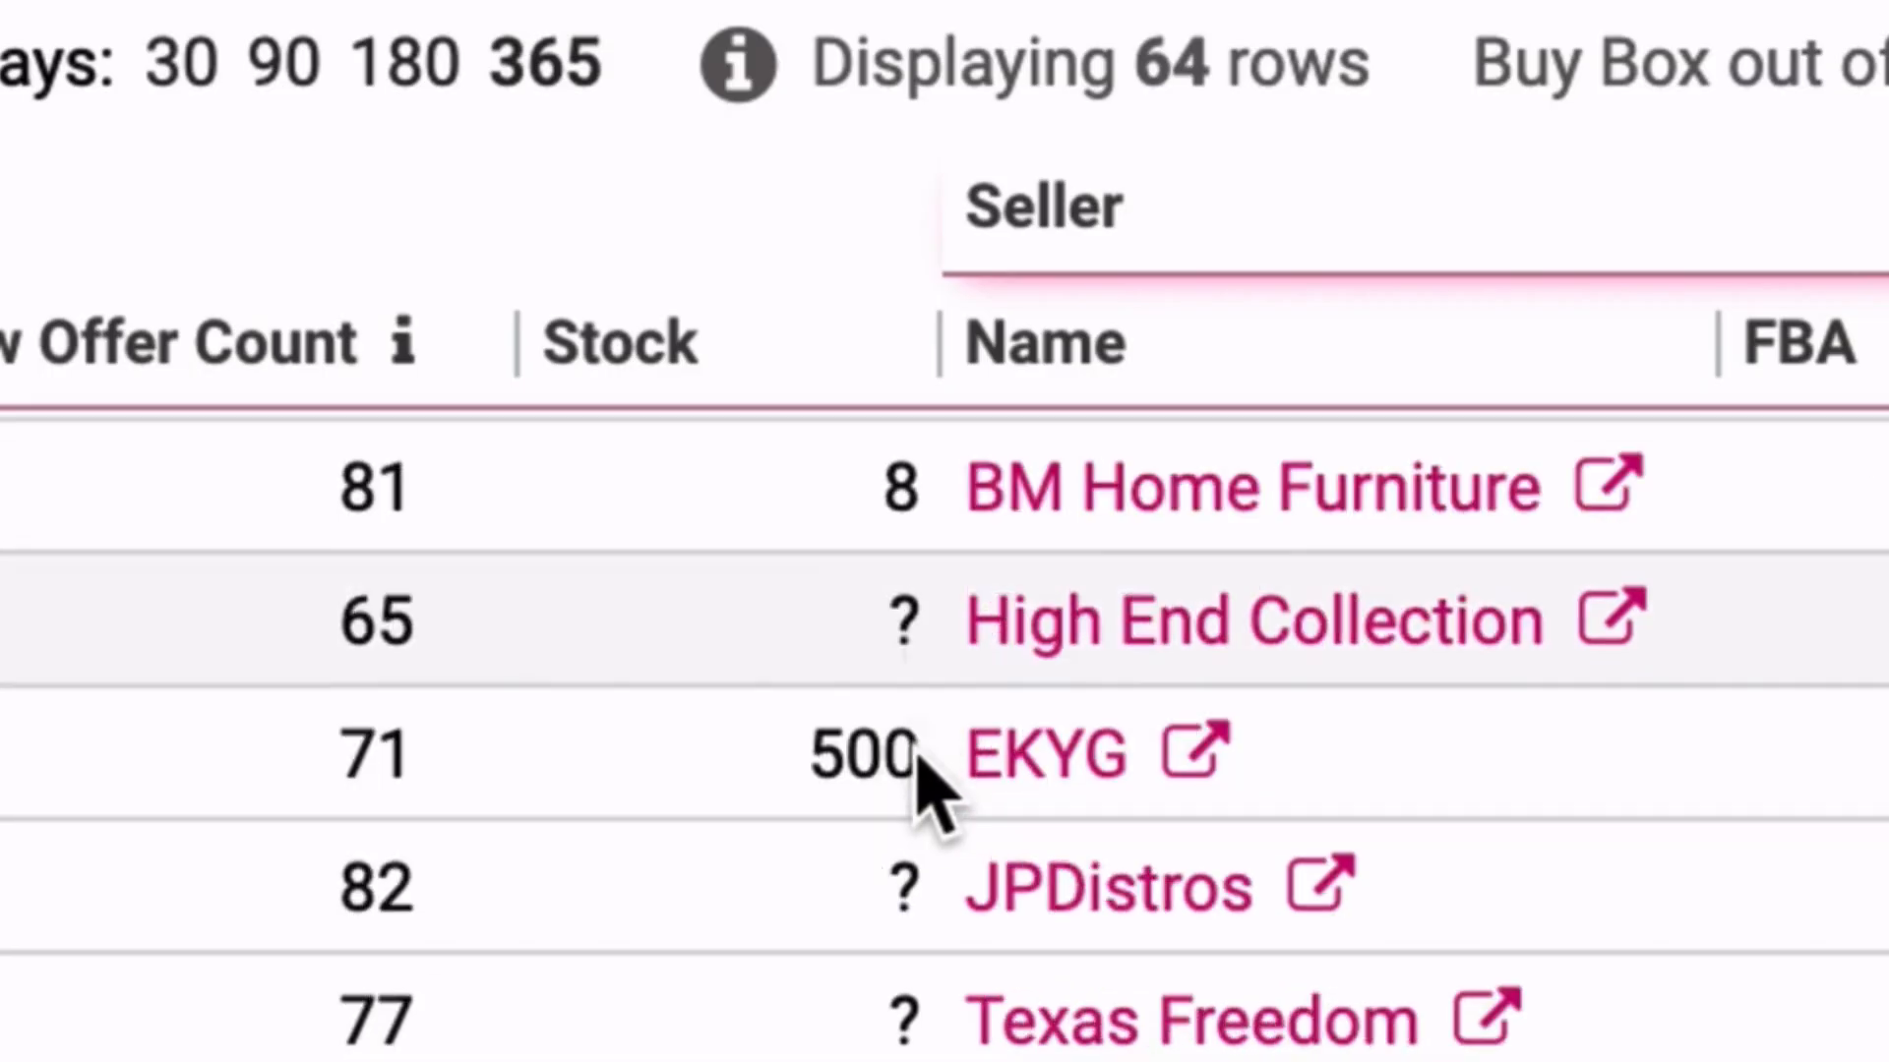
scroll(916, 781, "down", 1)
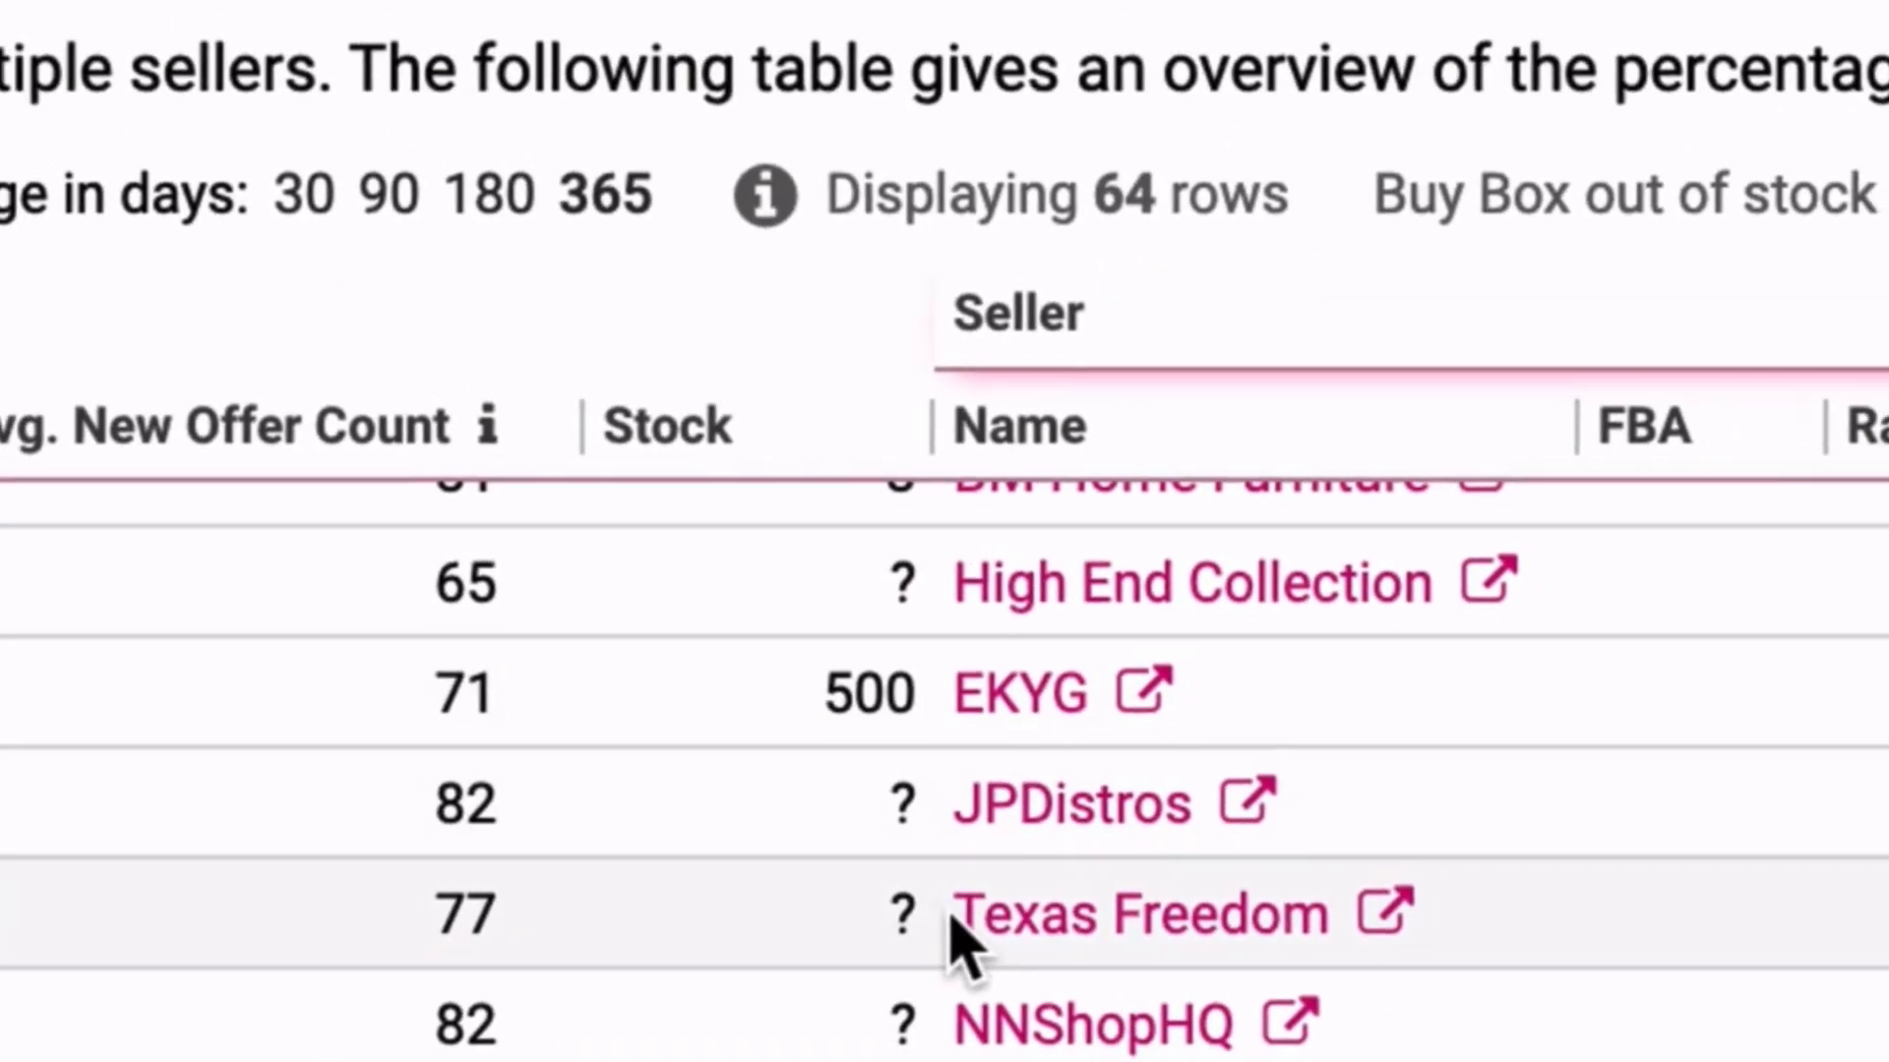
scroll(944, 866, "down", 5)
scroll(926, 795, "up", 2)
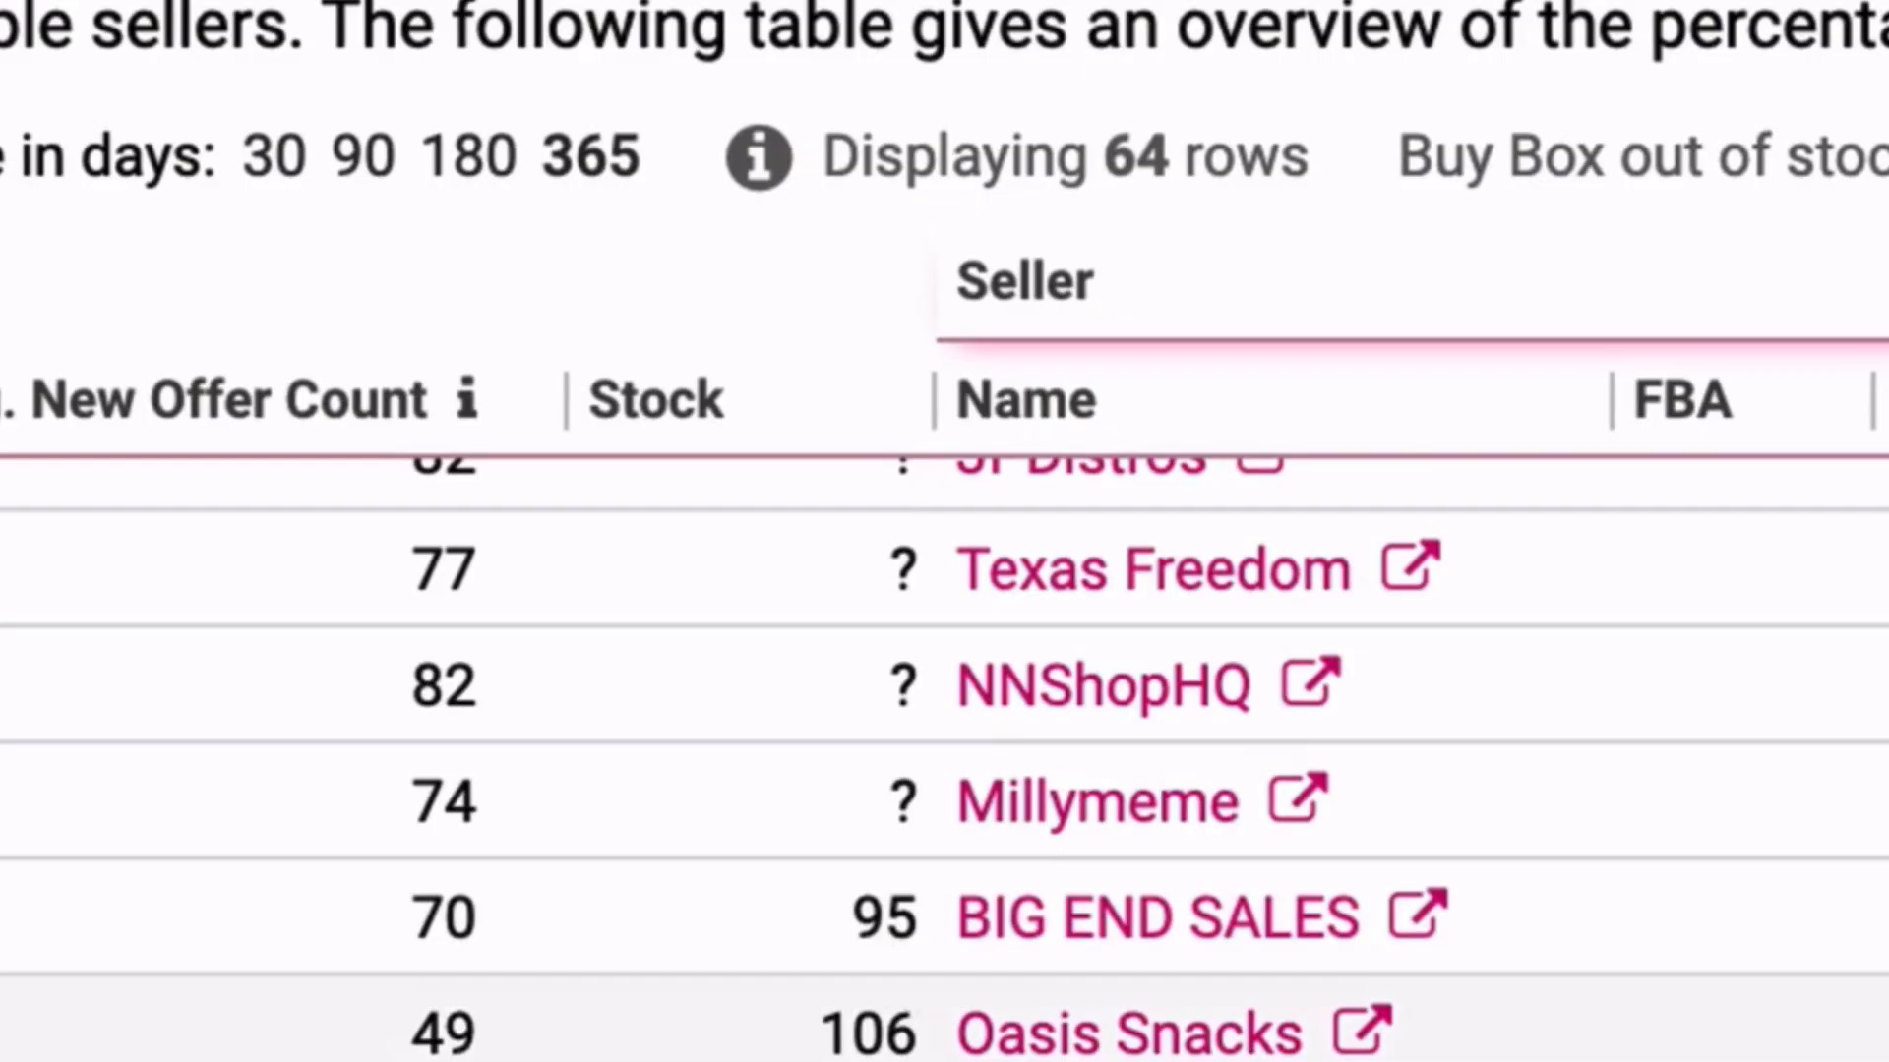
scroll(890, 944, "down", 4)
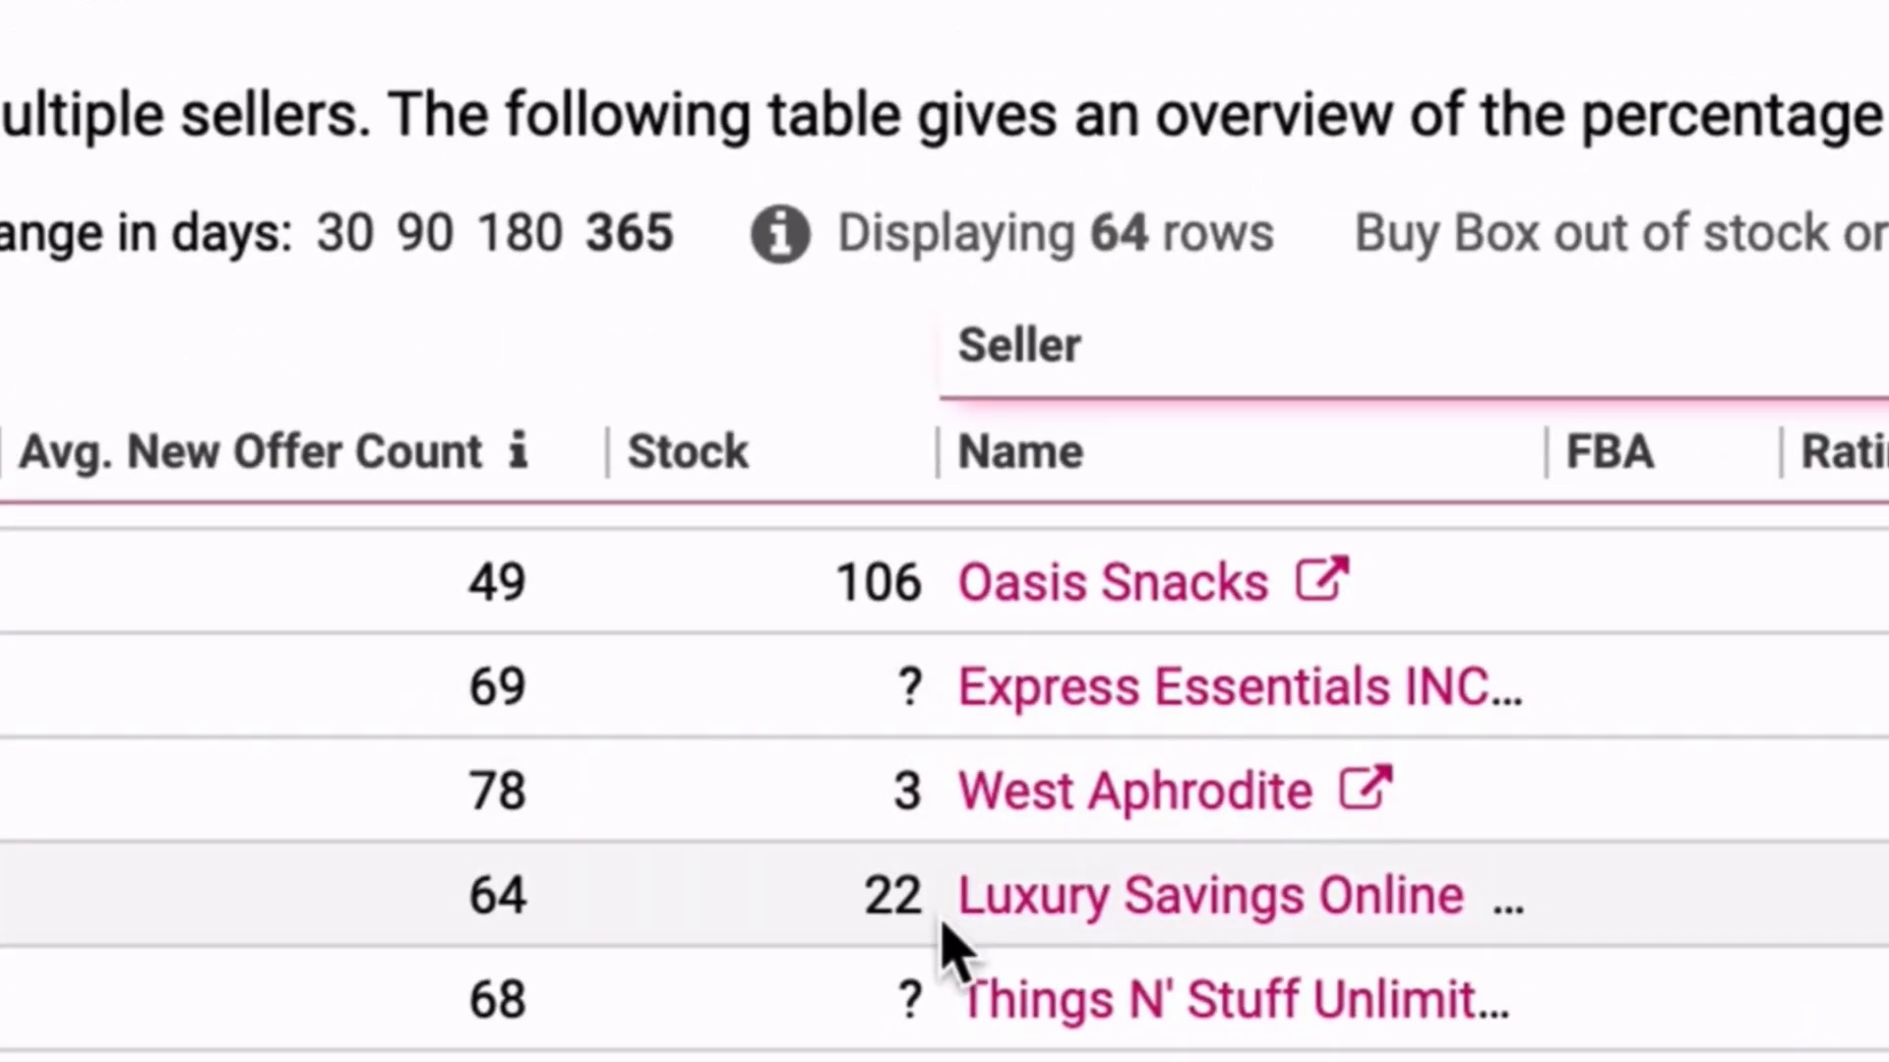
scroll(943, 925, "up", 5)
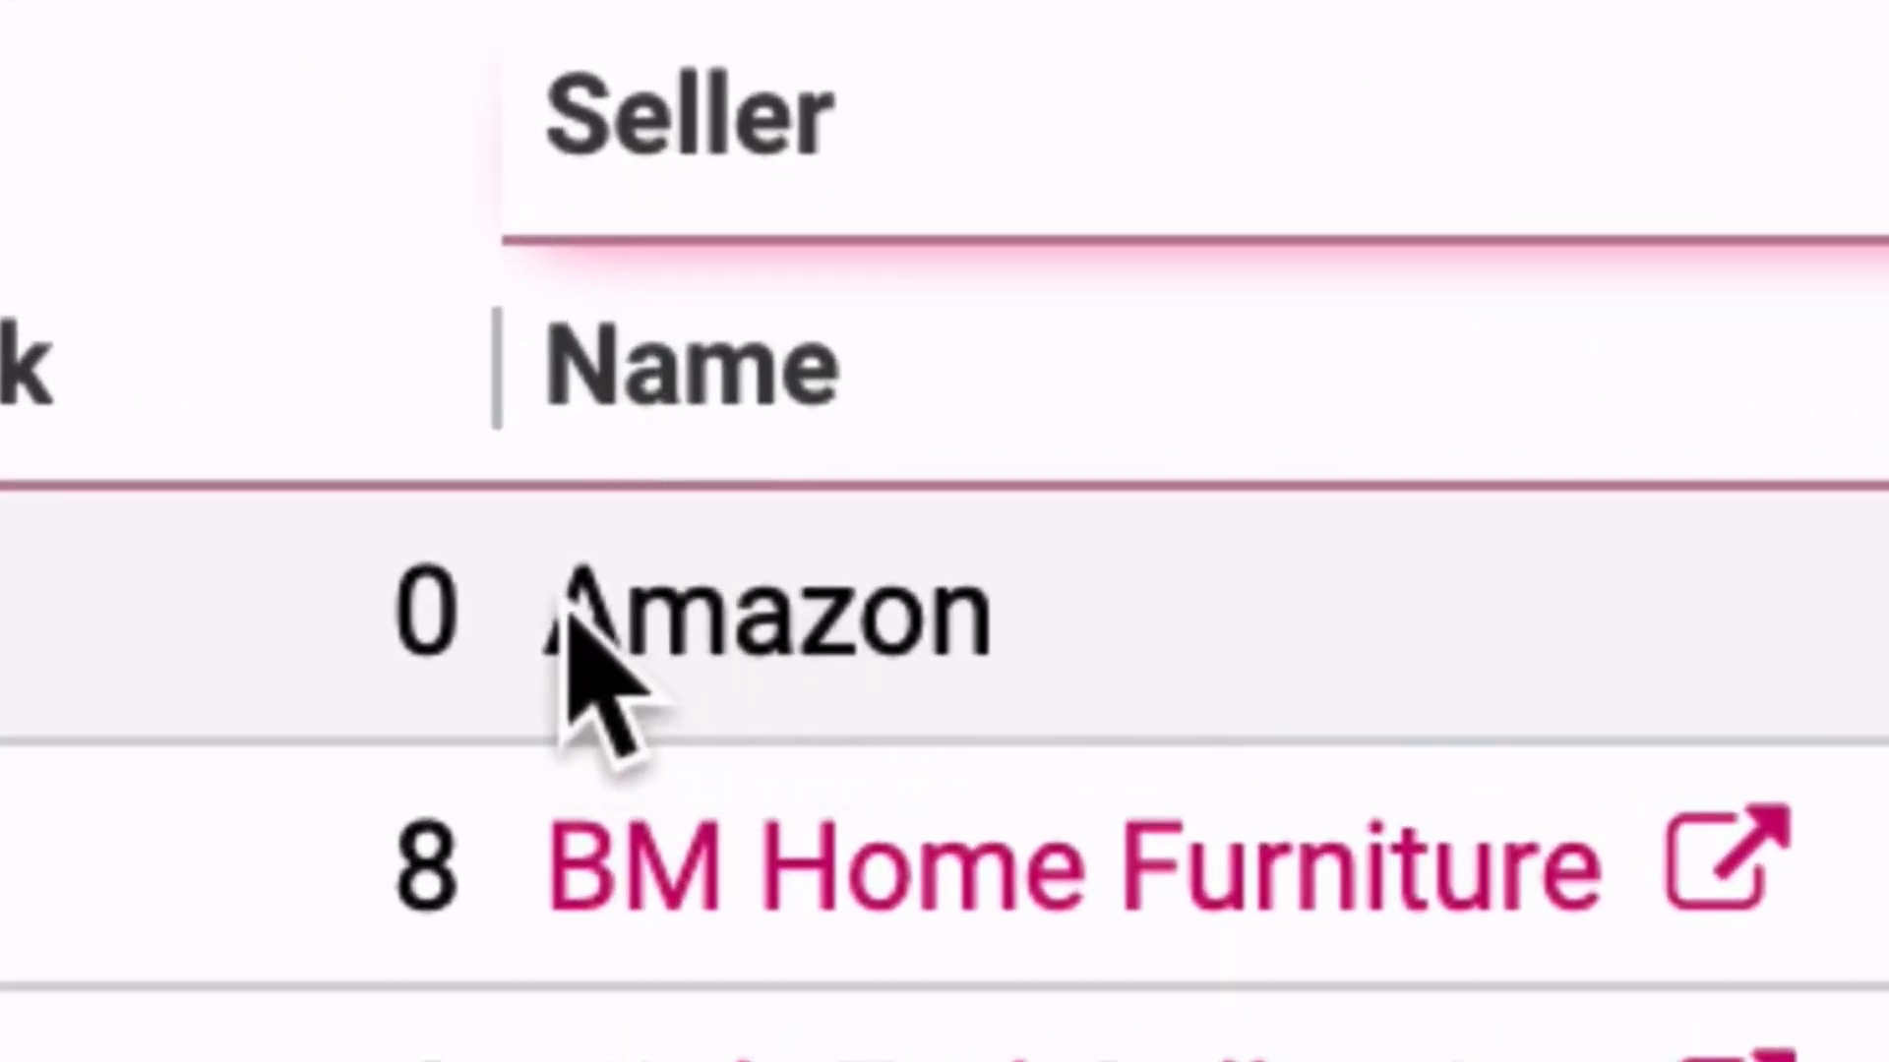
- Compare Amazon with the third-party sellers by name, FBA status and 12-month rating in the Core Power Buy Box statistics
scroll(654, 605, "down", 1)
scroll(654, 605, "up", 1)
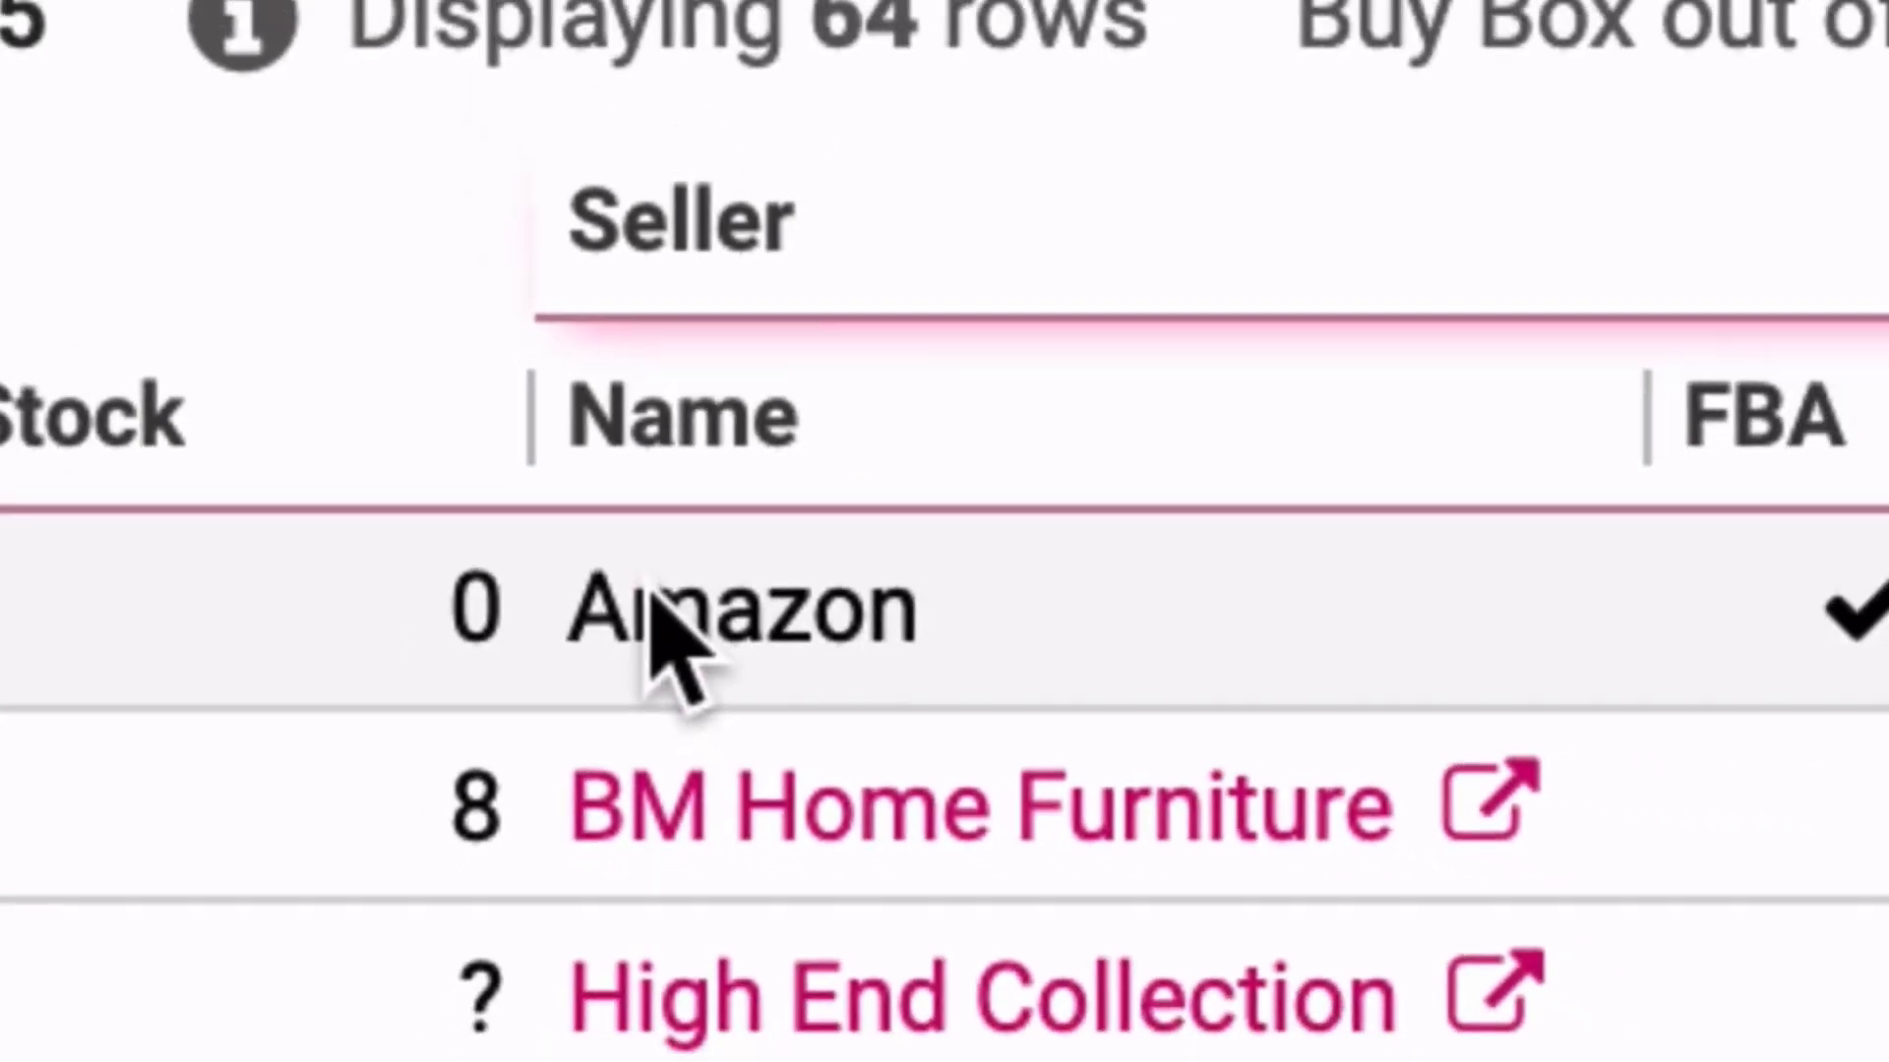
scroll(695, 782, "up", 1)
scroll(703, 797, "down", 3)
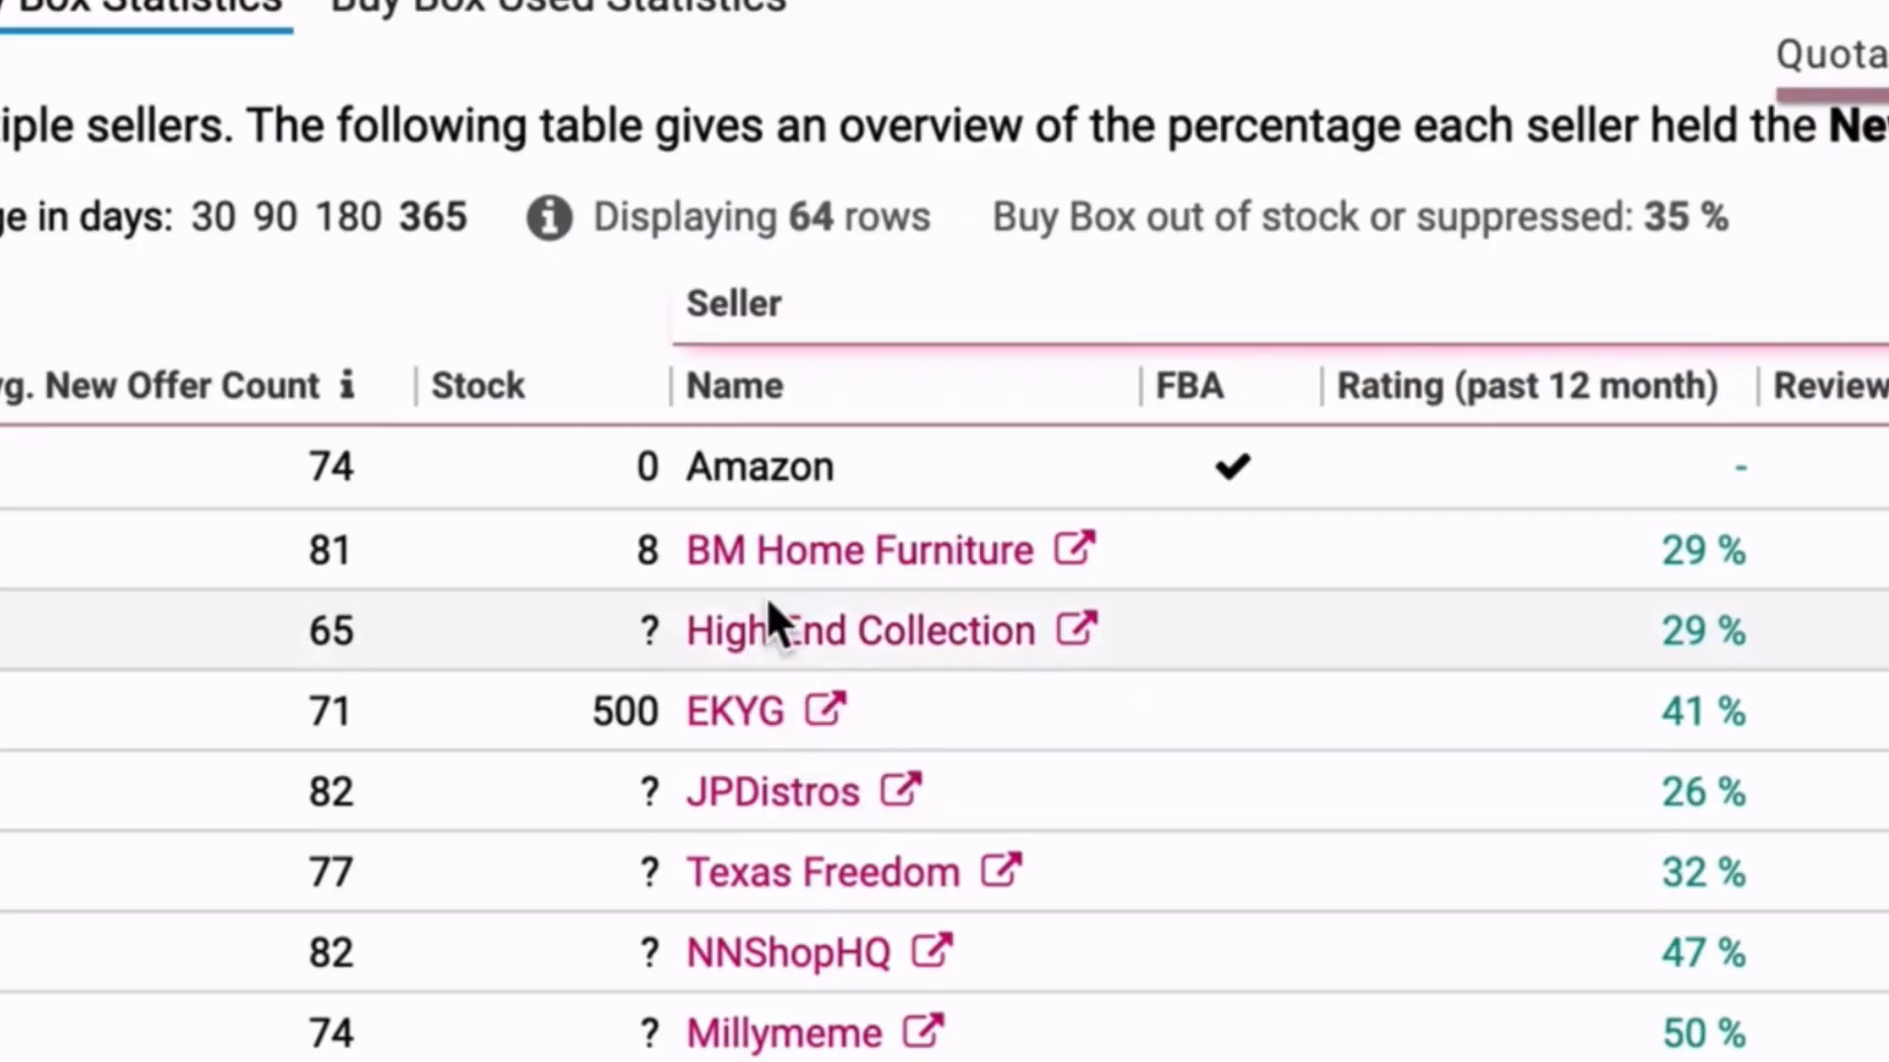
scroll(818, 875, "down", 3)
scroll(819, 885, "up", 3)
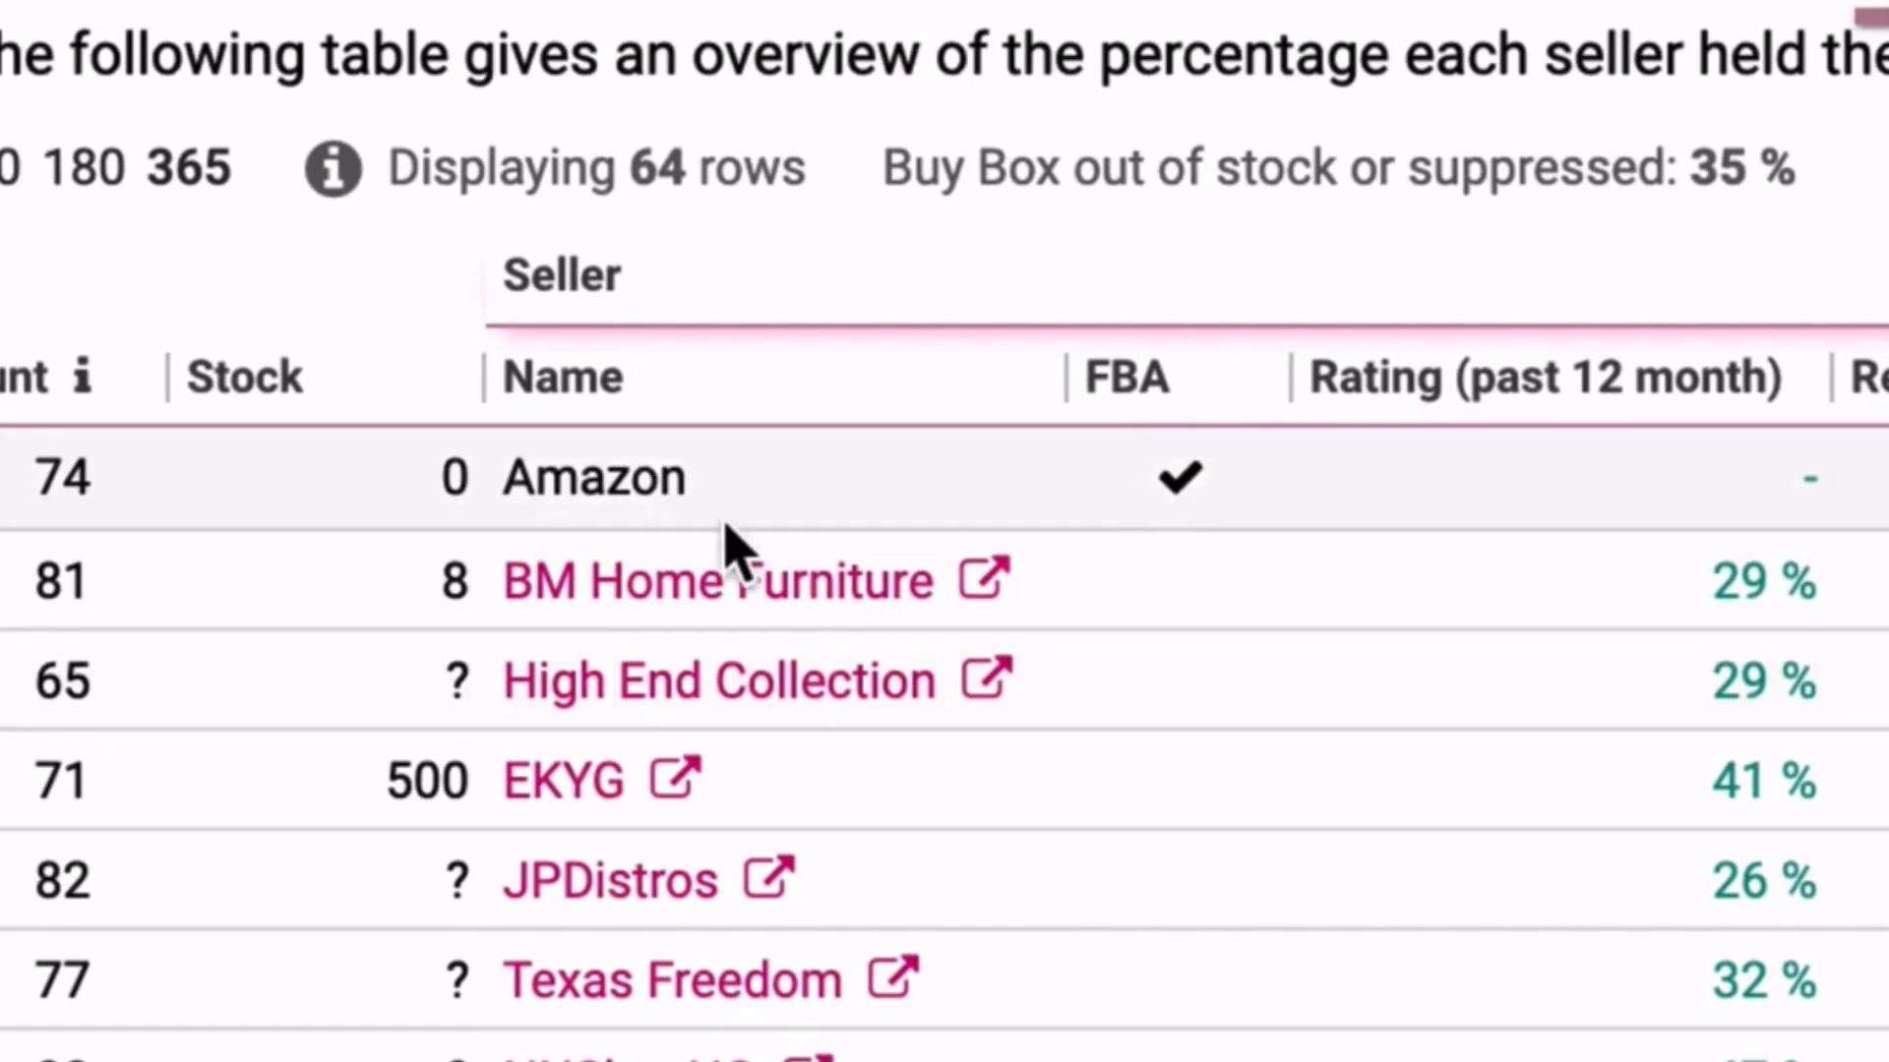
- Scan the full seller list in the Core Power Buy Box statistics for third-party sellers that use FBA
scroll(1172, 611, "down", 5)
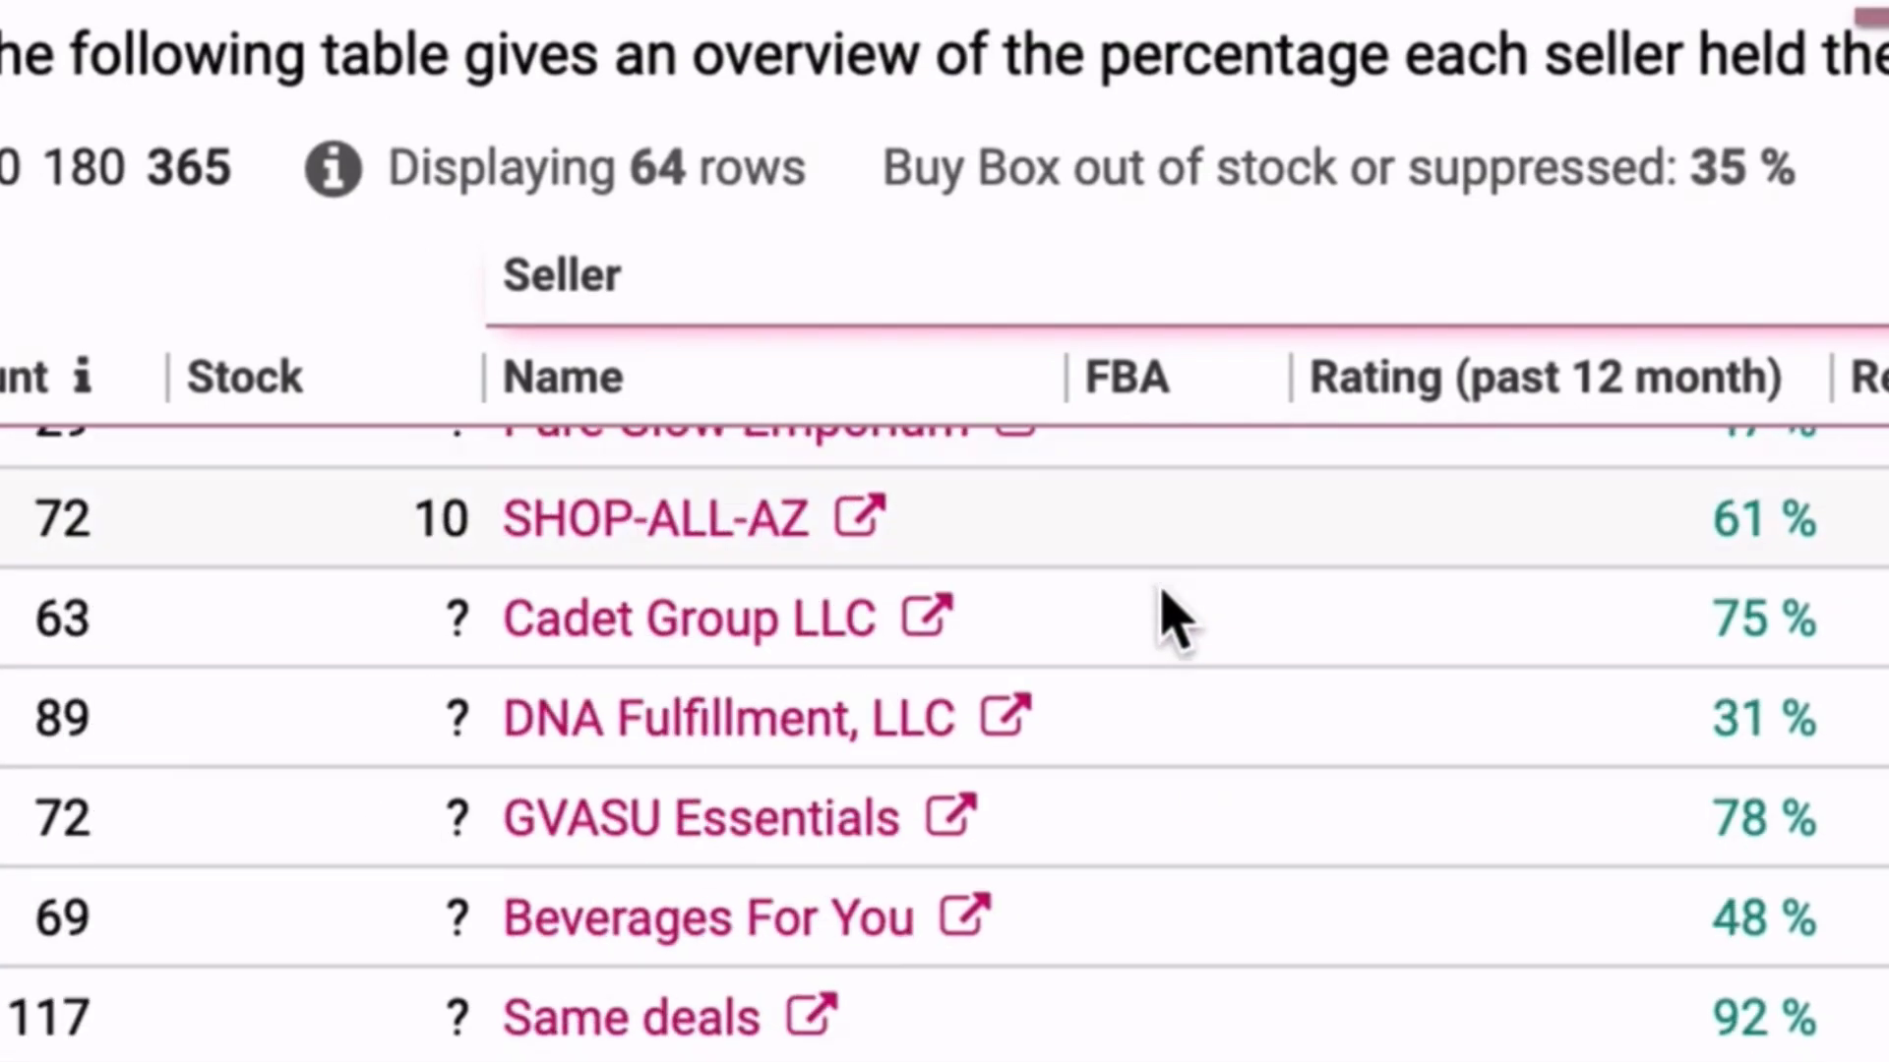
scroll(1171, 615, "down", 5)
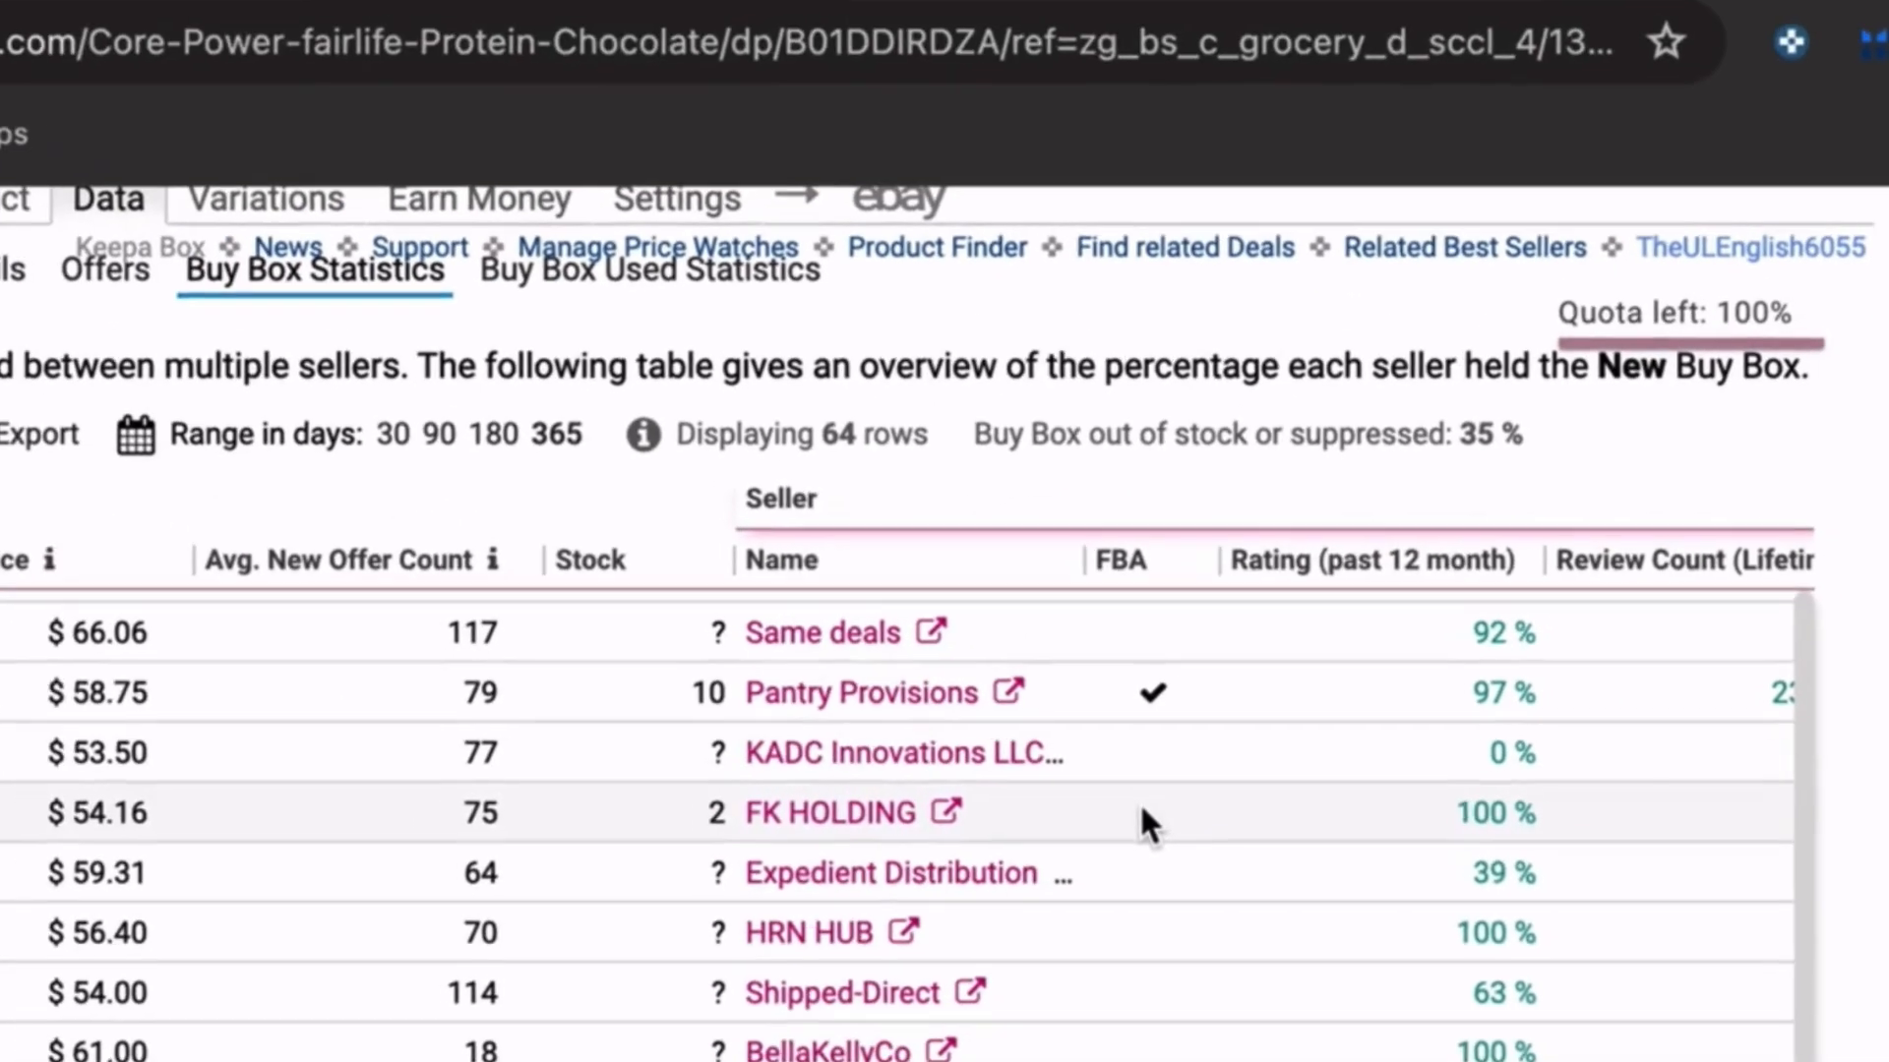
scroll(1215, 1014, "down", 5)
scroll(1141, 807, "down", 10)
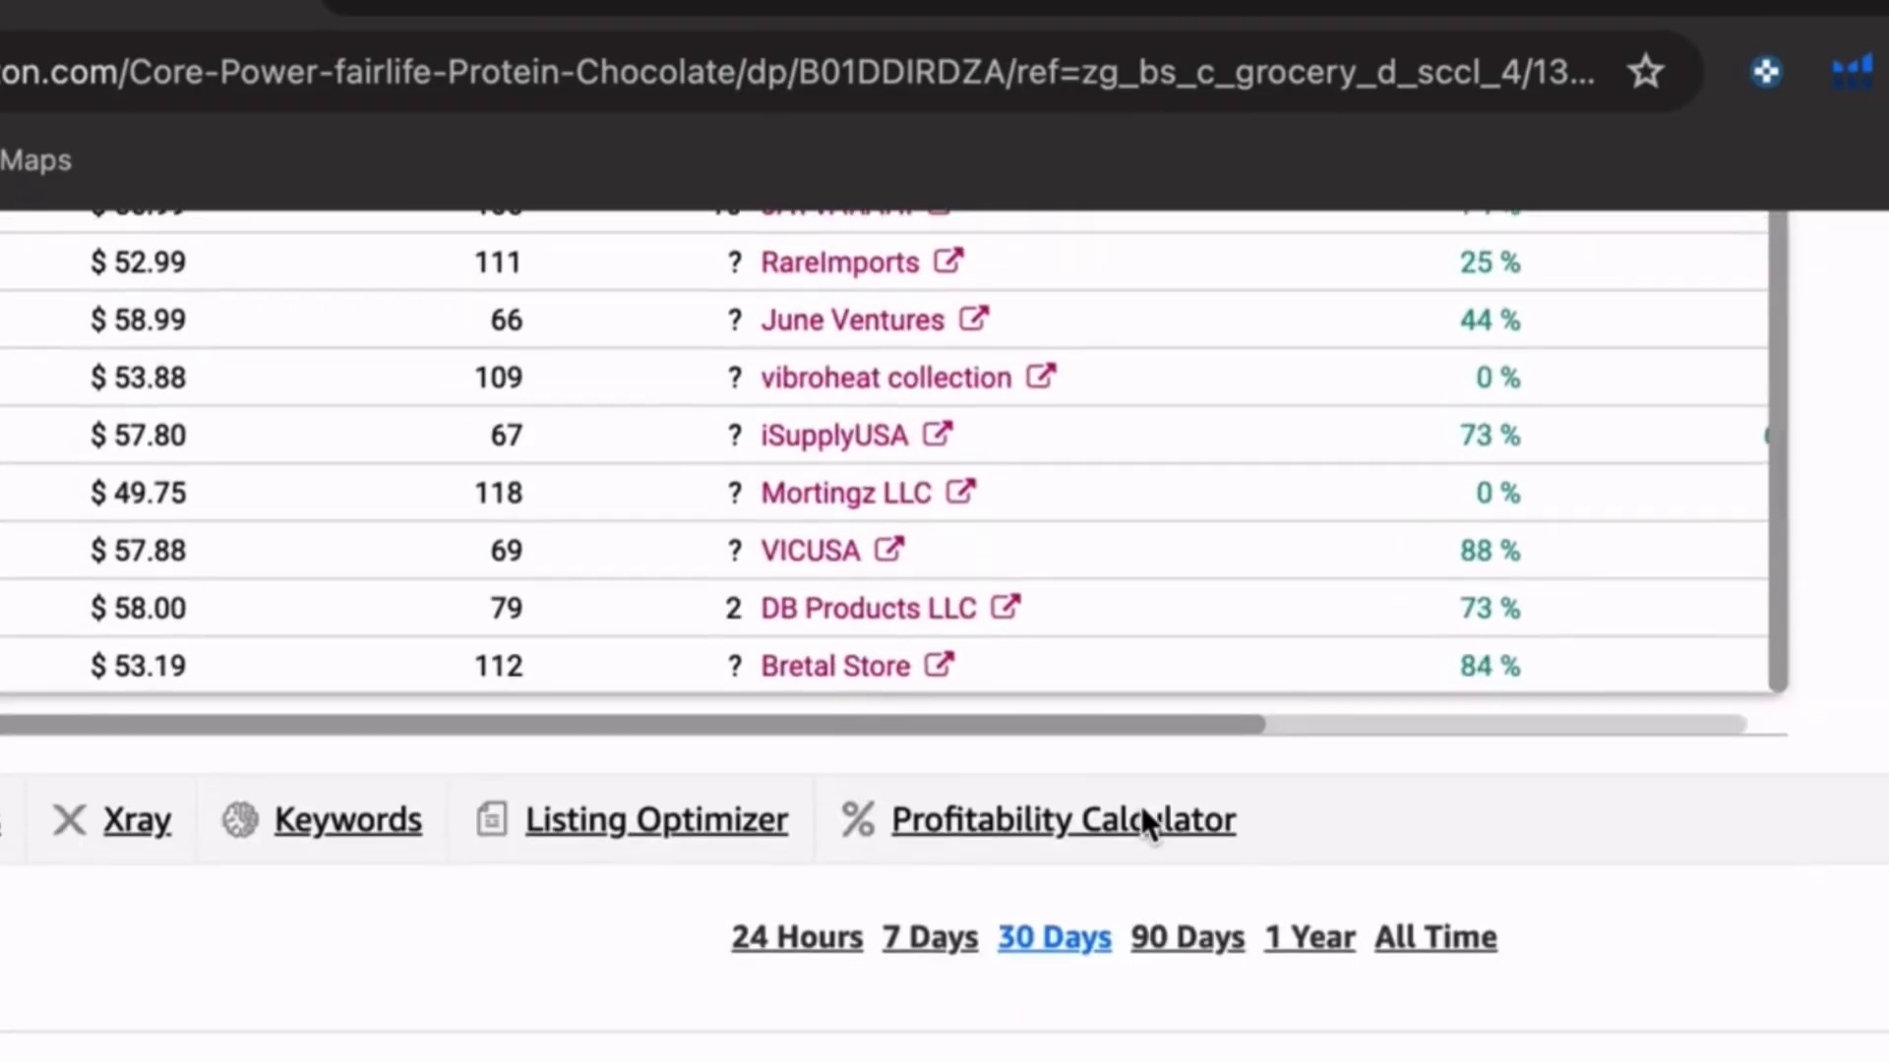
scroll(1141, 806, "up", 20)
scroll(1141, 810, "up", 10)
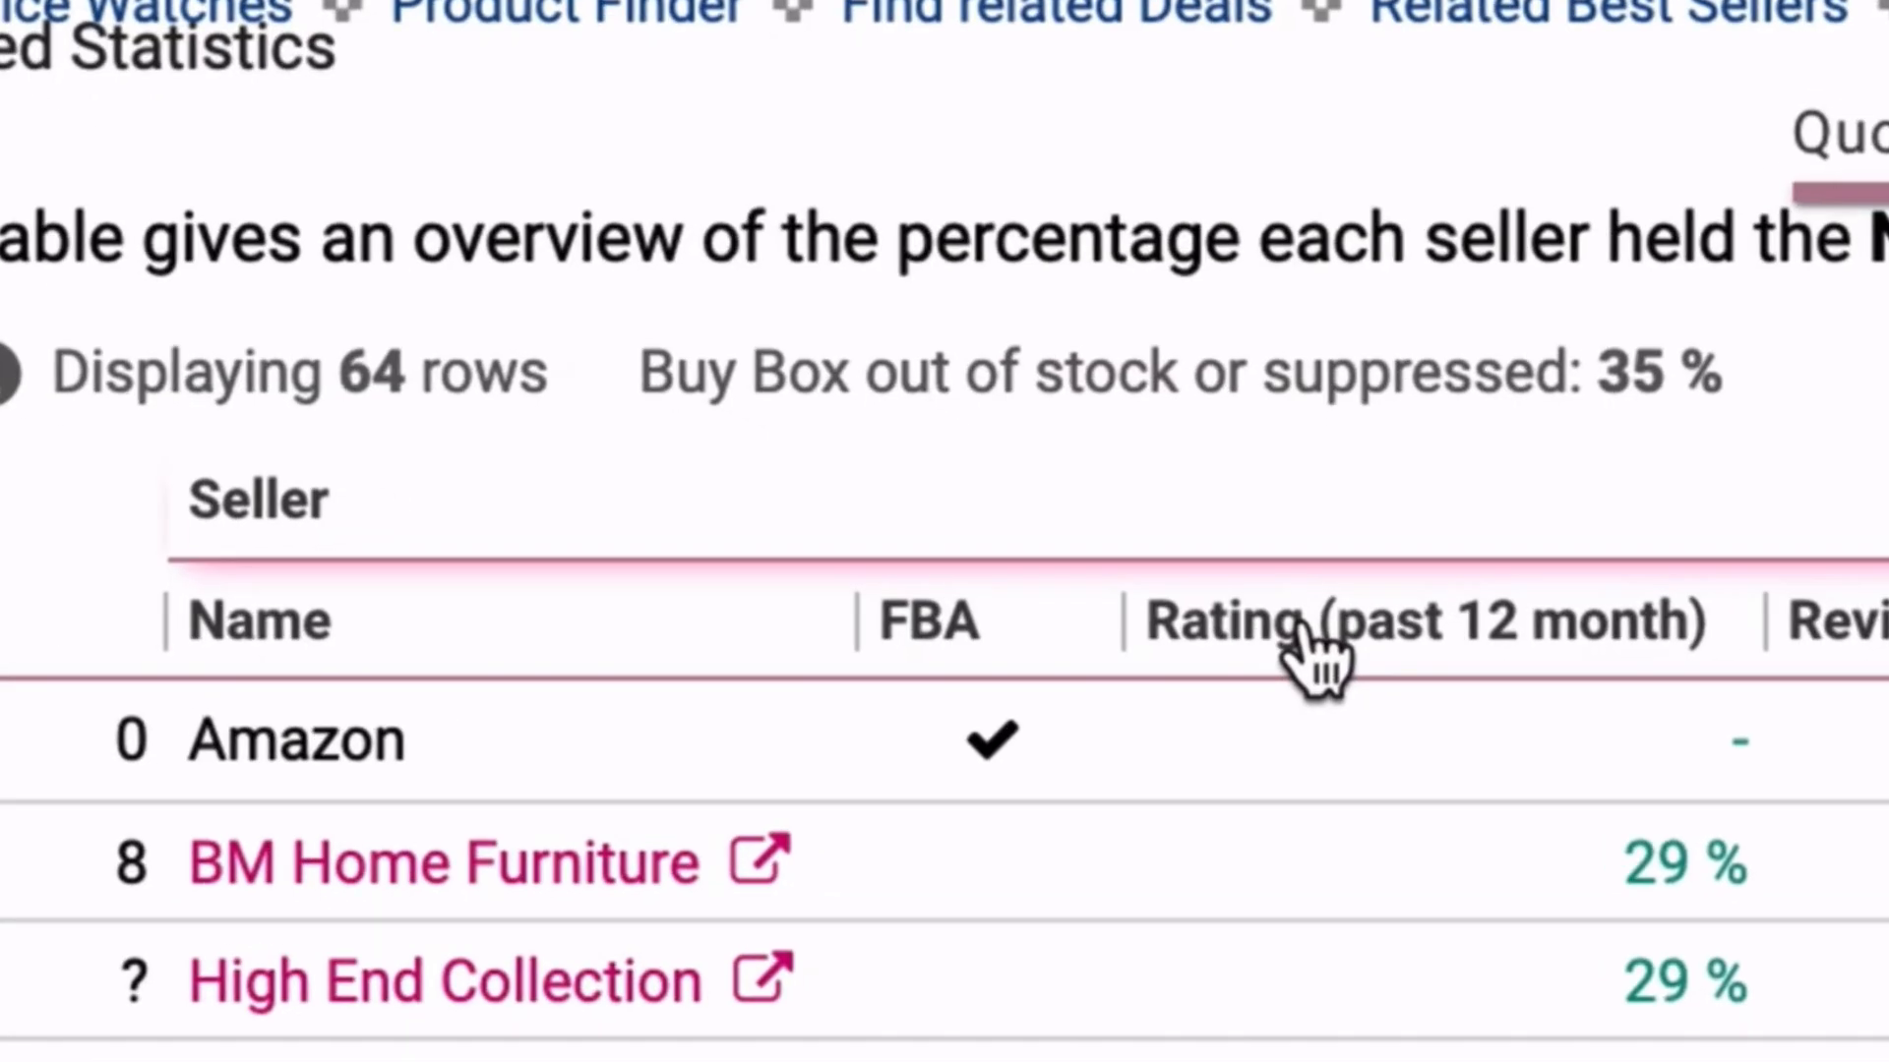
scroll(1302, 626, "up", 10)
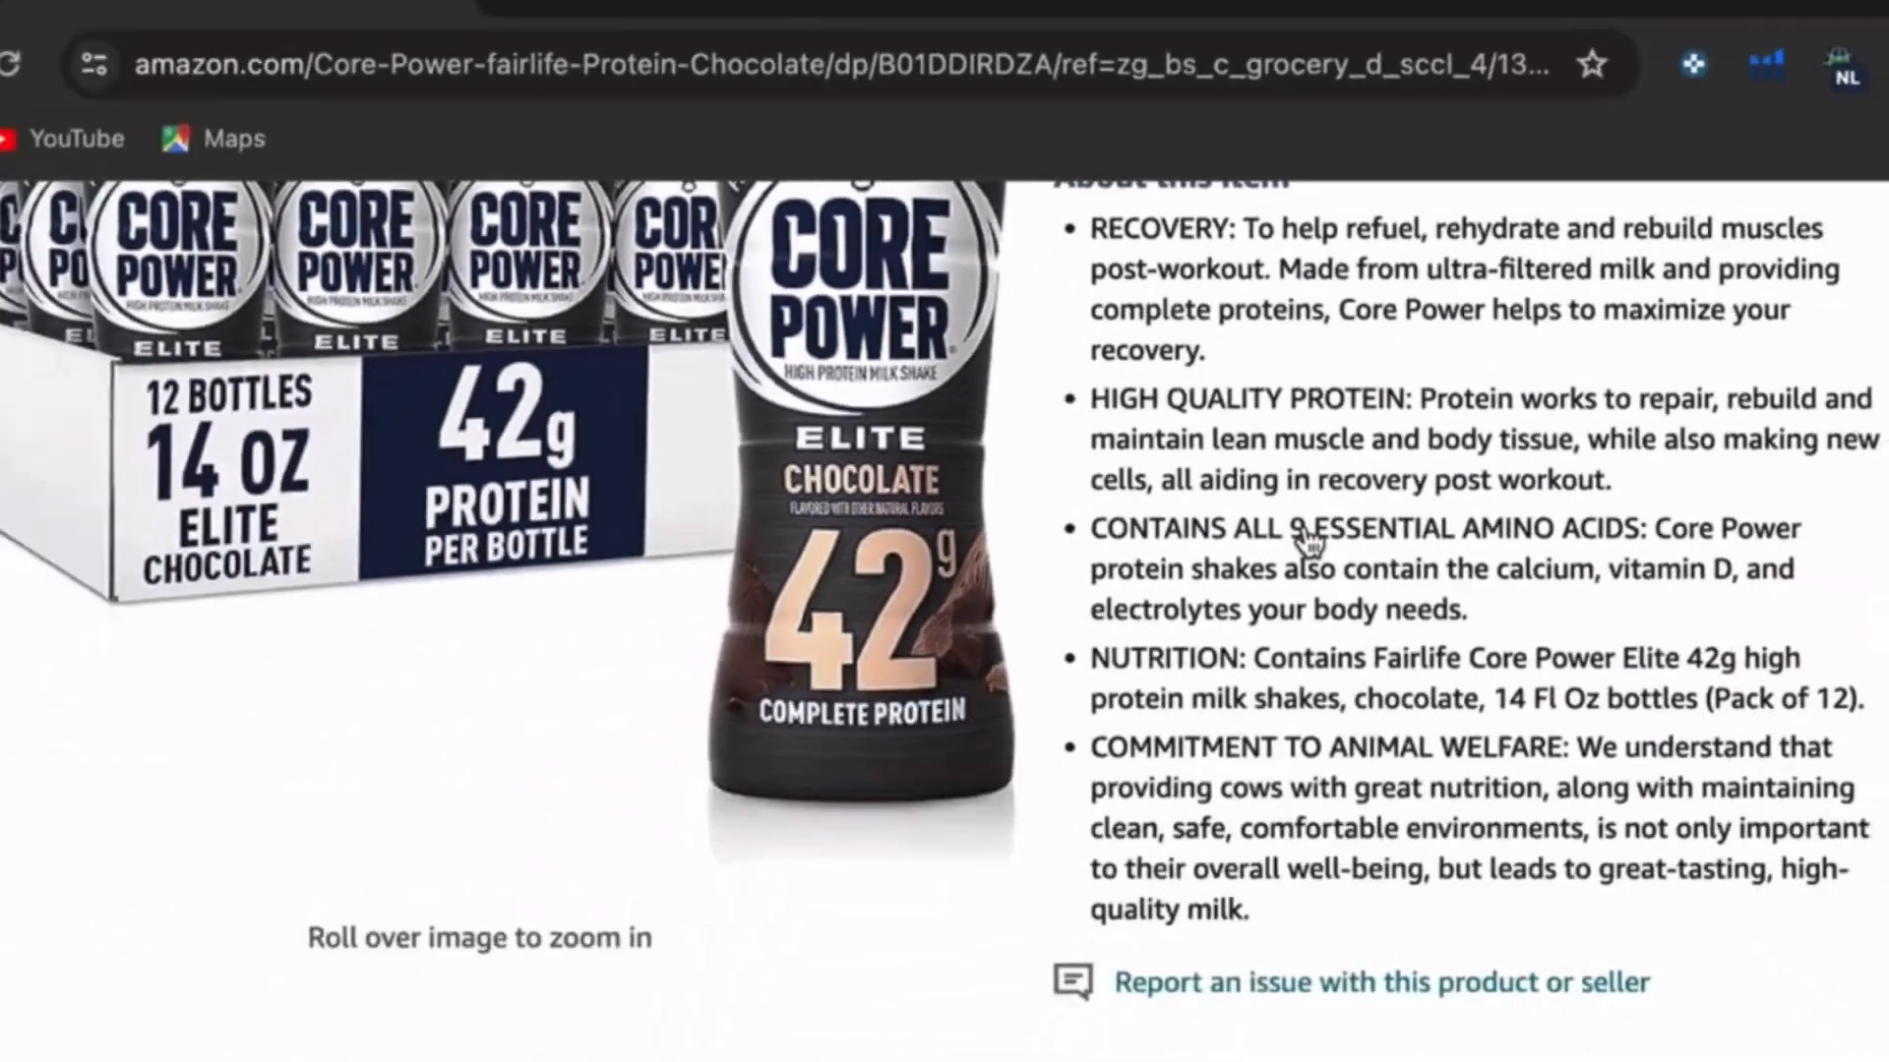
scroll(1297, 634, "down", 5)
scroll(1308, 498, "down", 1)
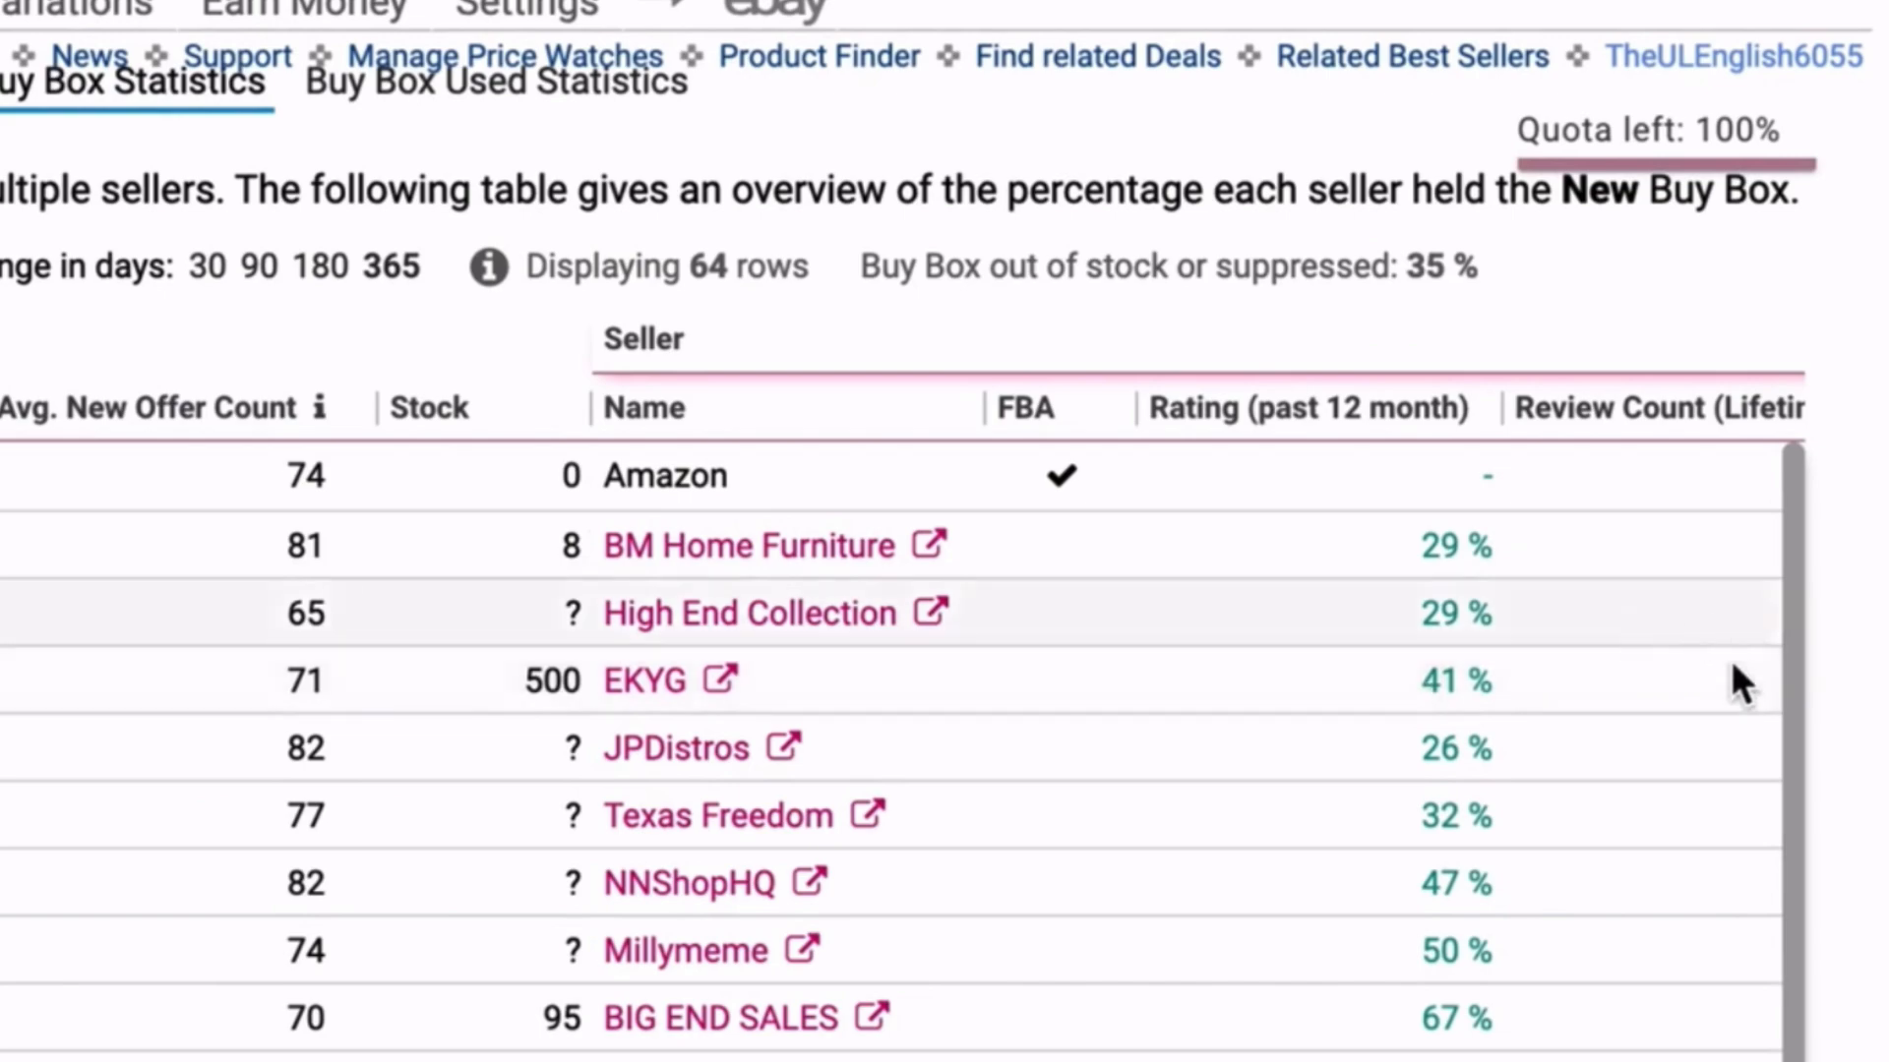
- Review the sellers' lifetime review counts and when each last won the Buy Box on the Core Power listing
scroll(1618, 850, "right", 3)
scroll(1592, 844, "right", 1)
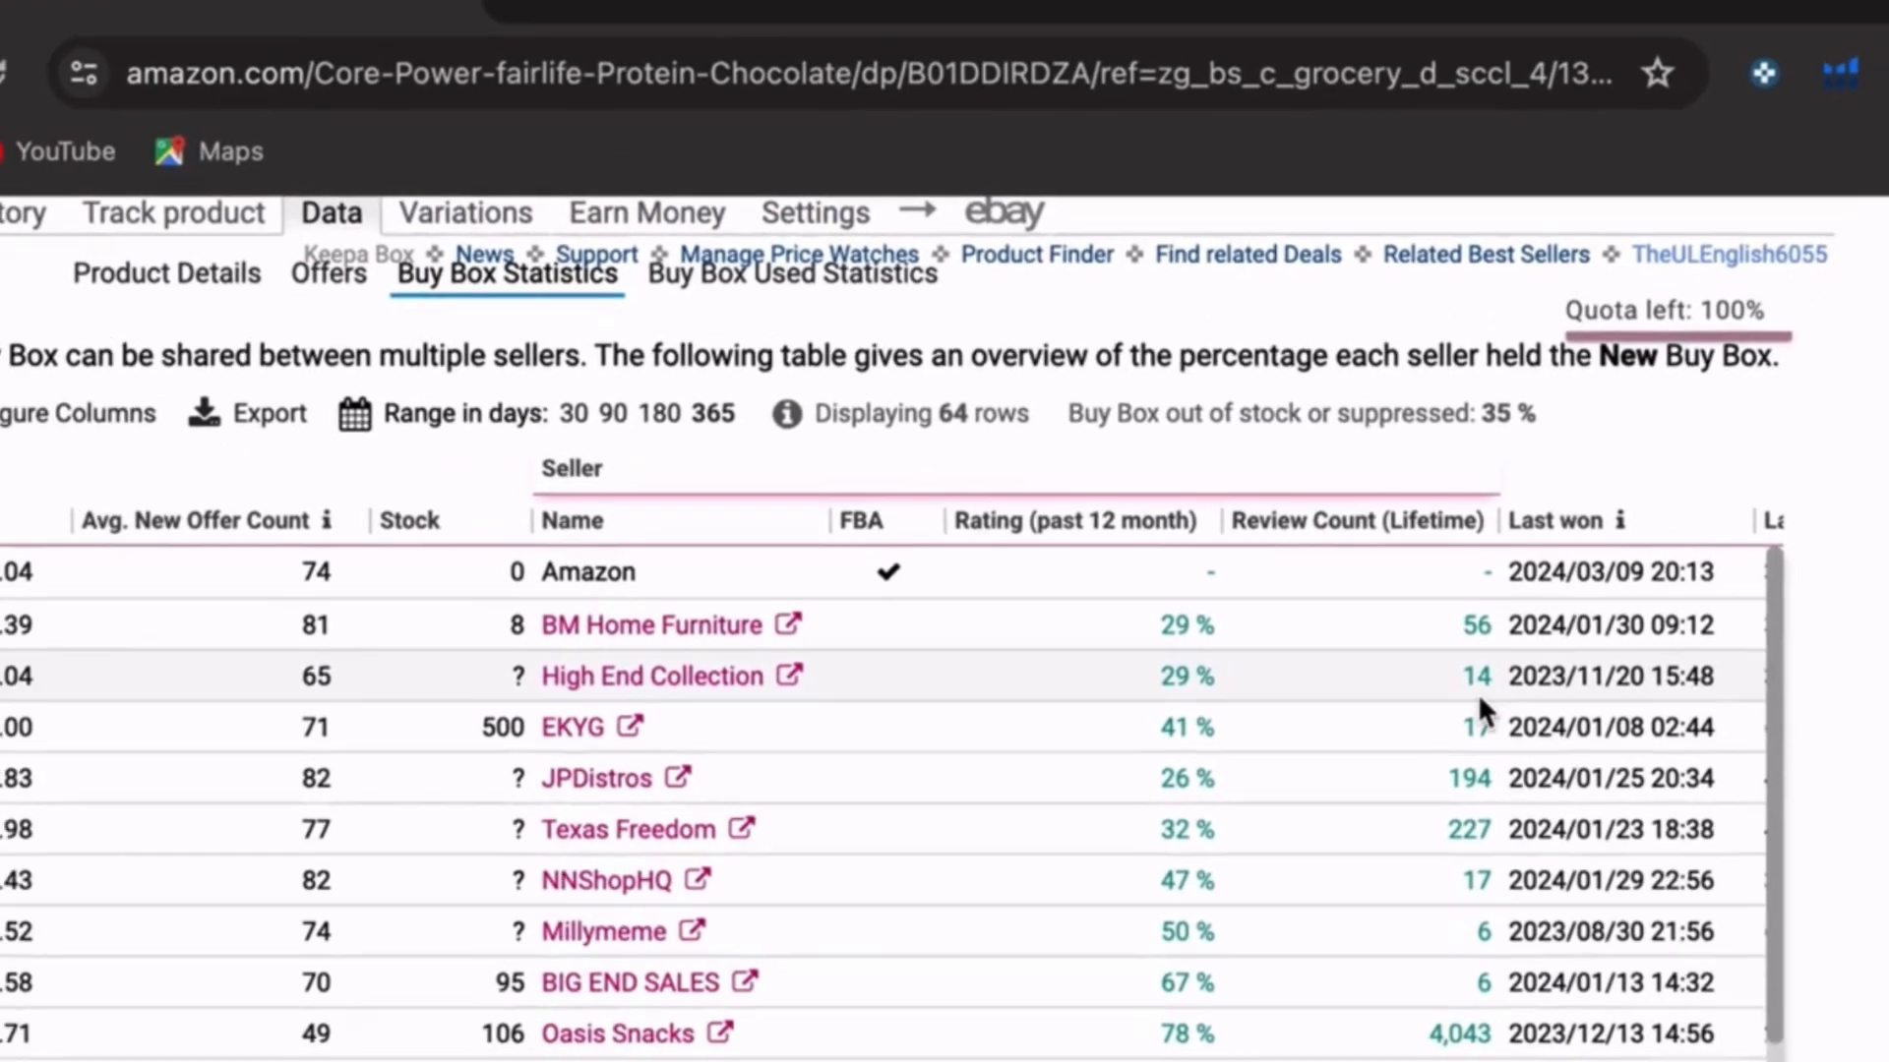
scroll(1478, 693, "right", 3)
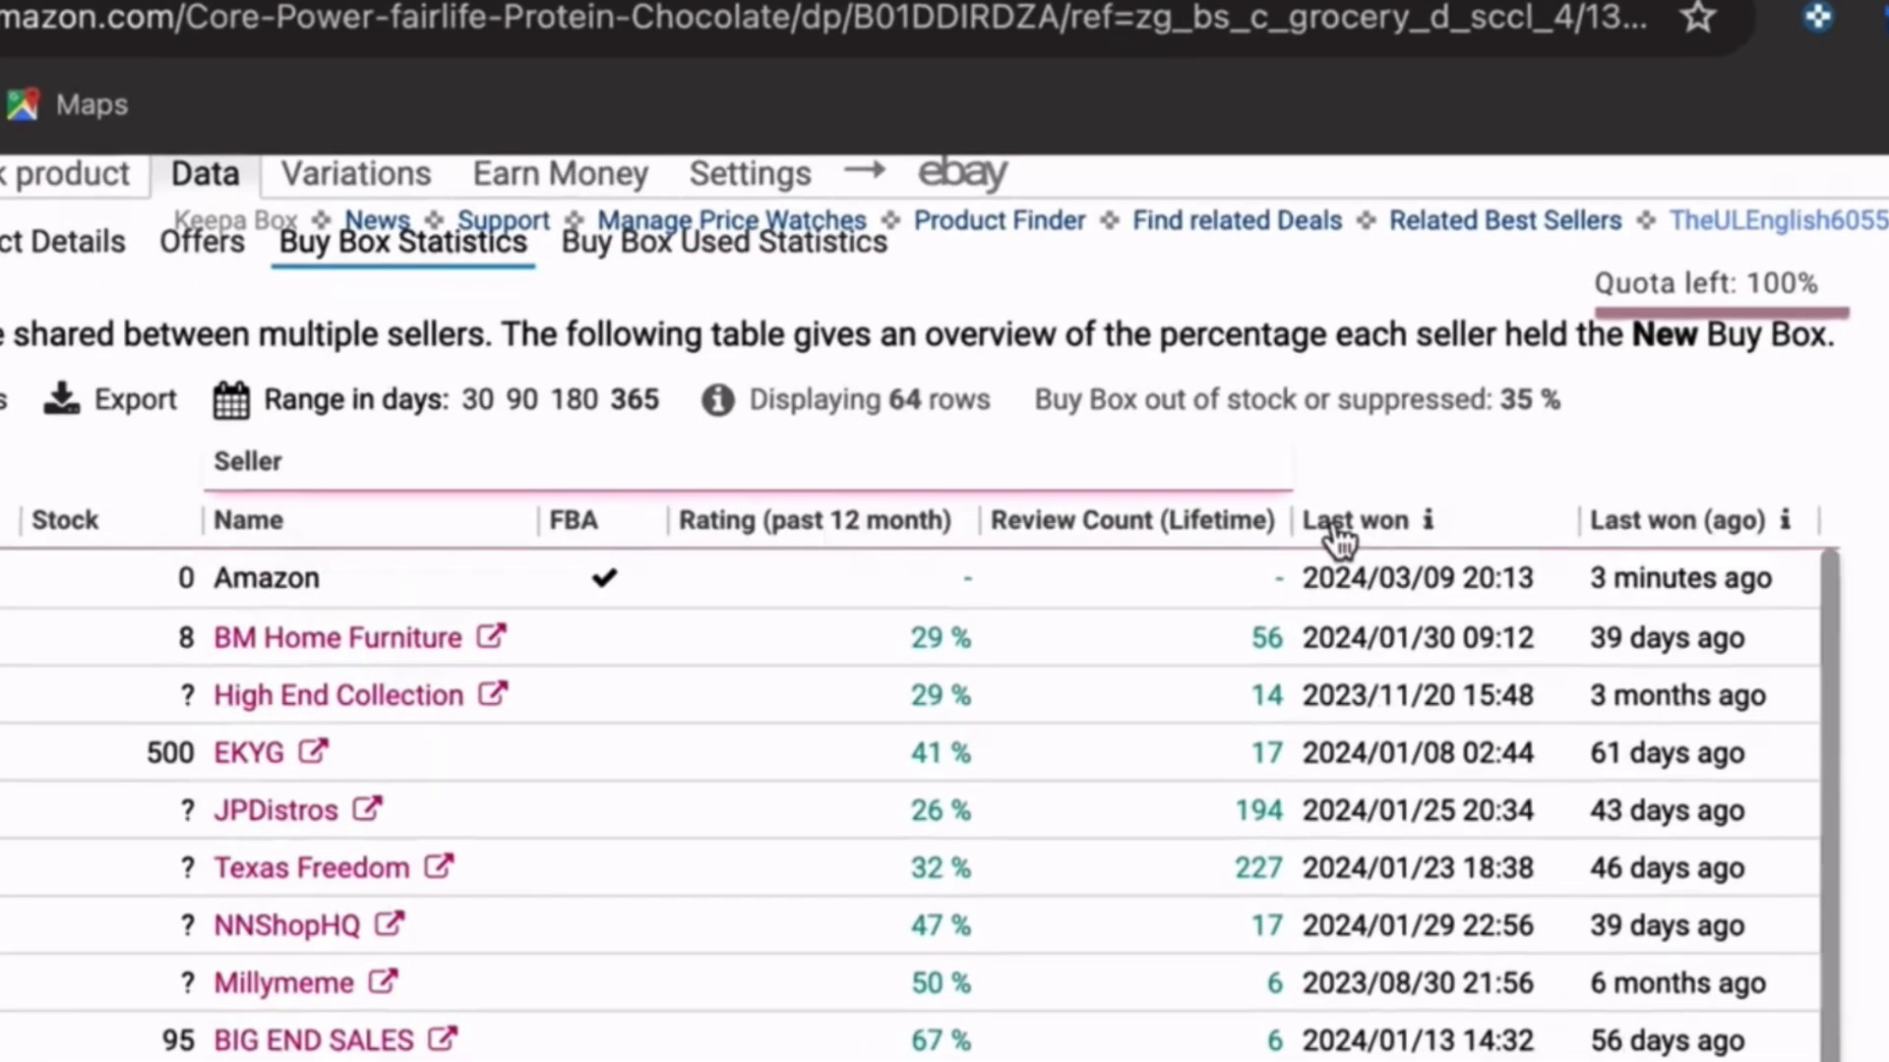
mouse_move(1340, 536)
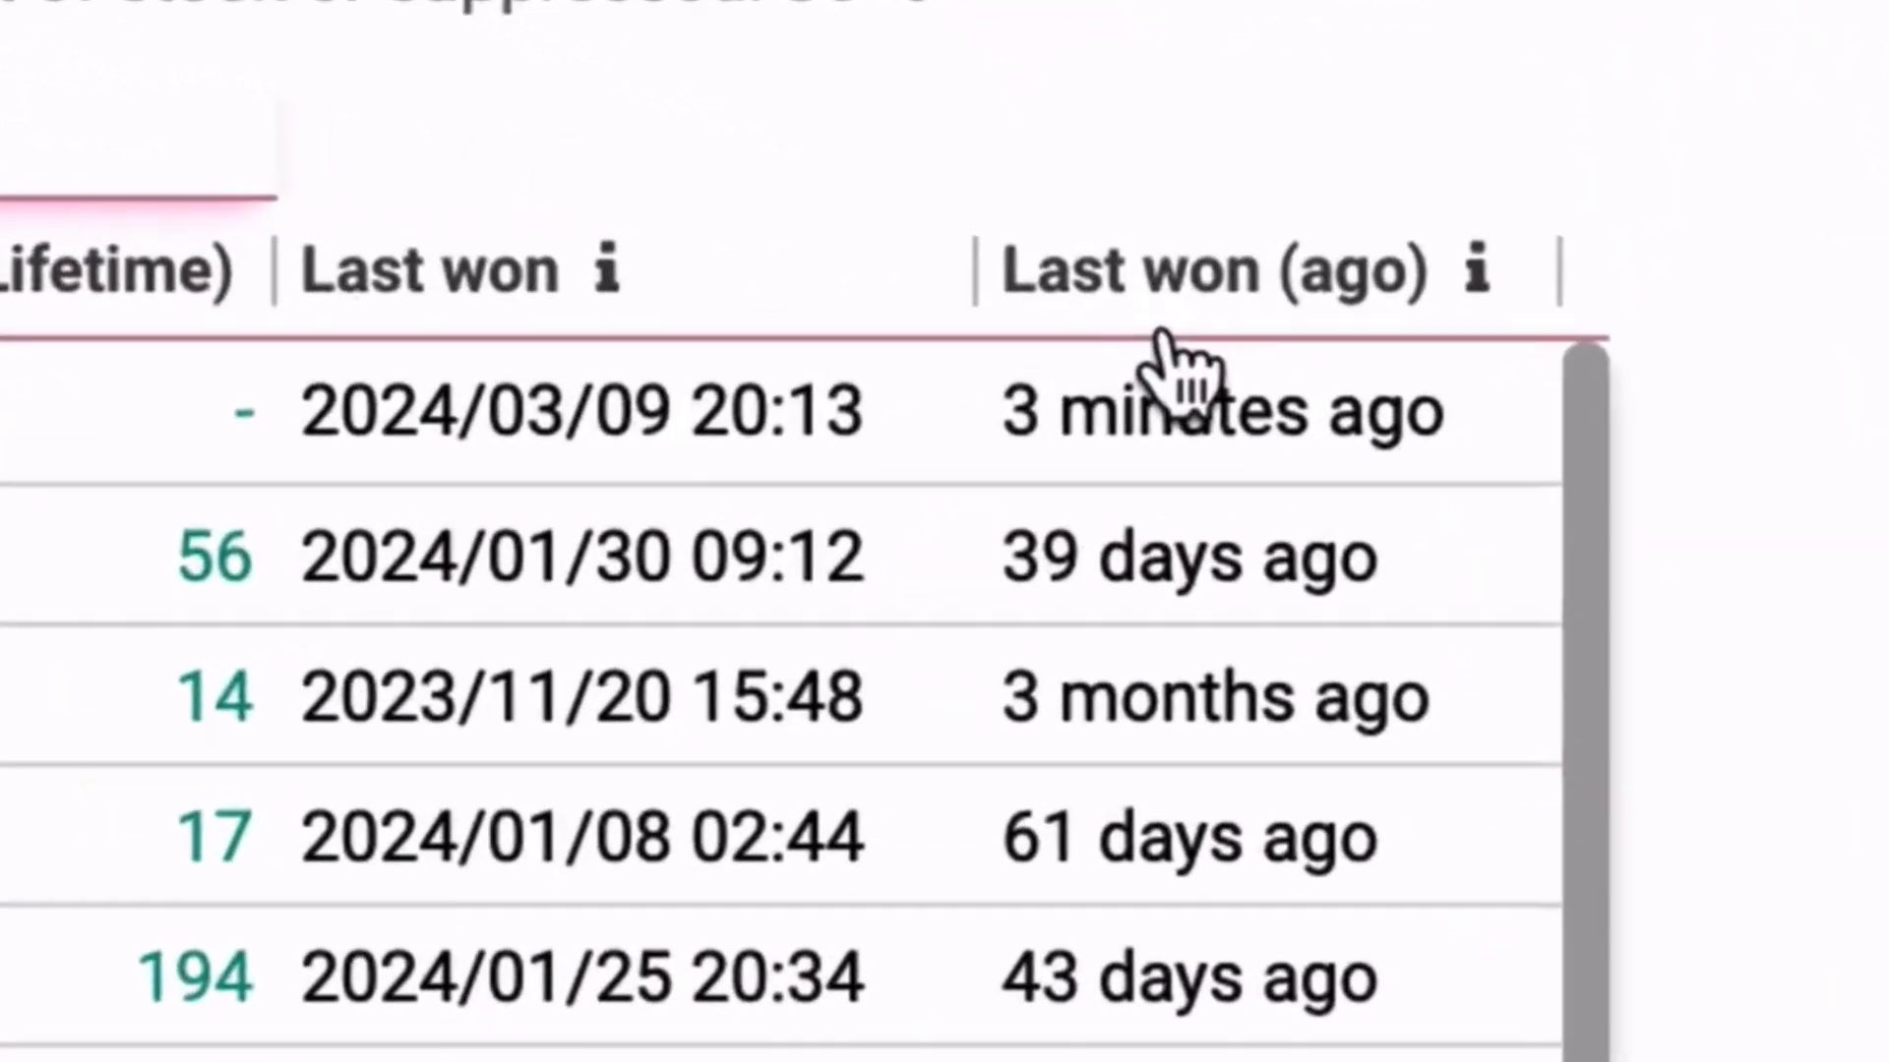
mouse_move(1166, 319)
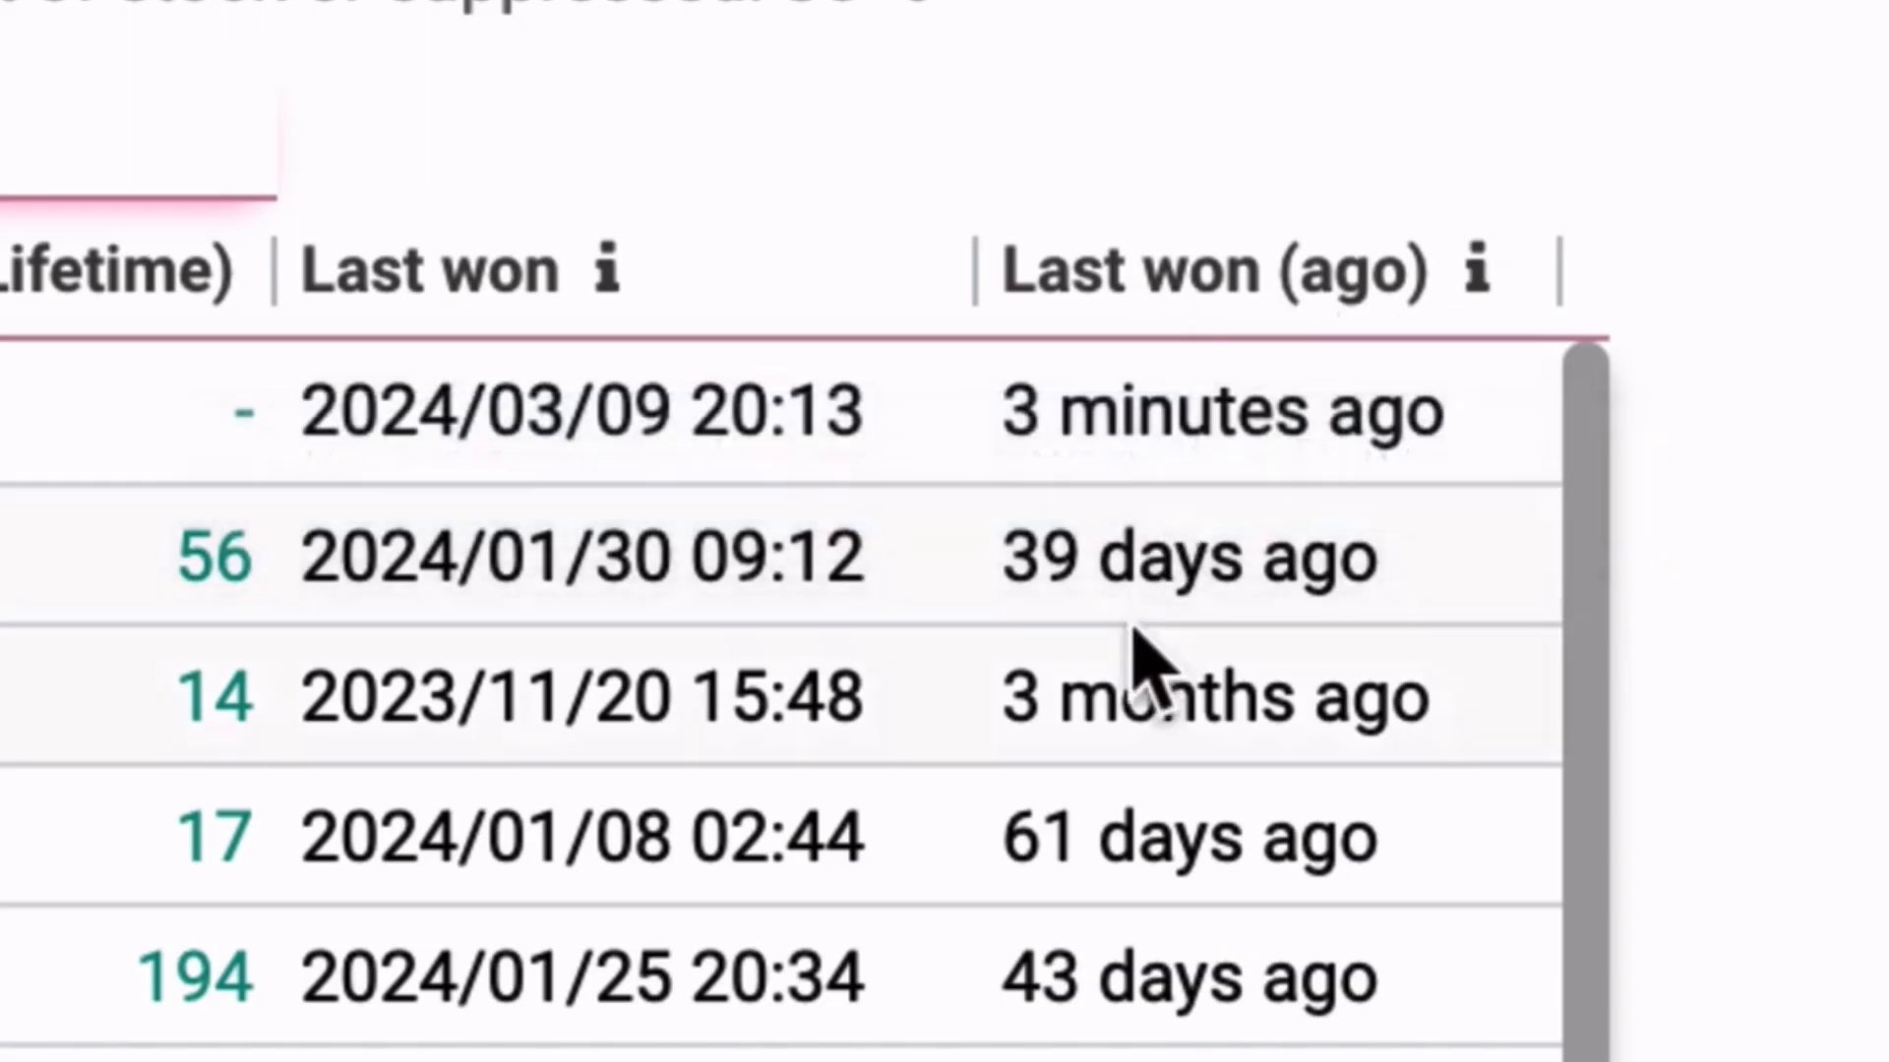
scroll(1175, 694, "down", 5)
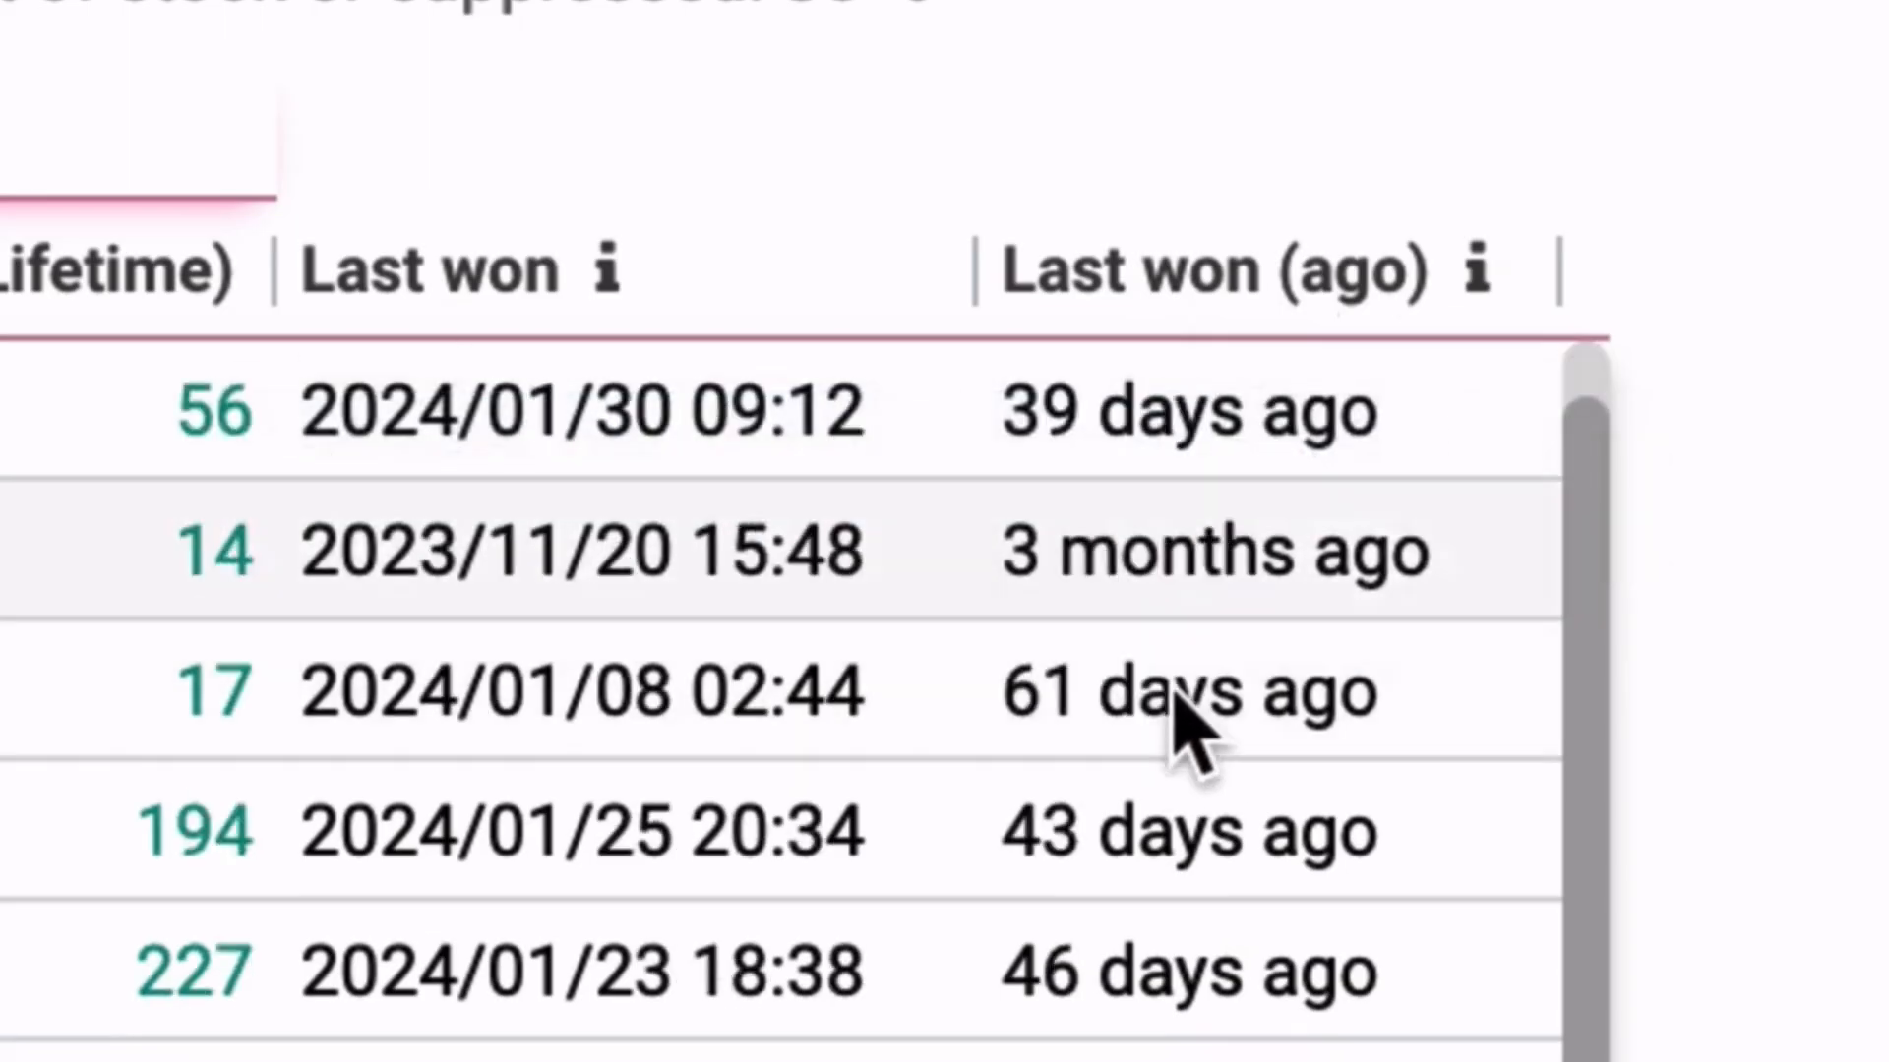
scroll(1175, 693, "up", 5)
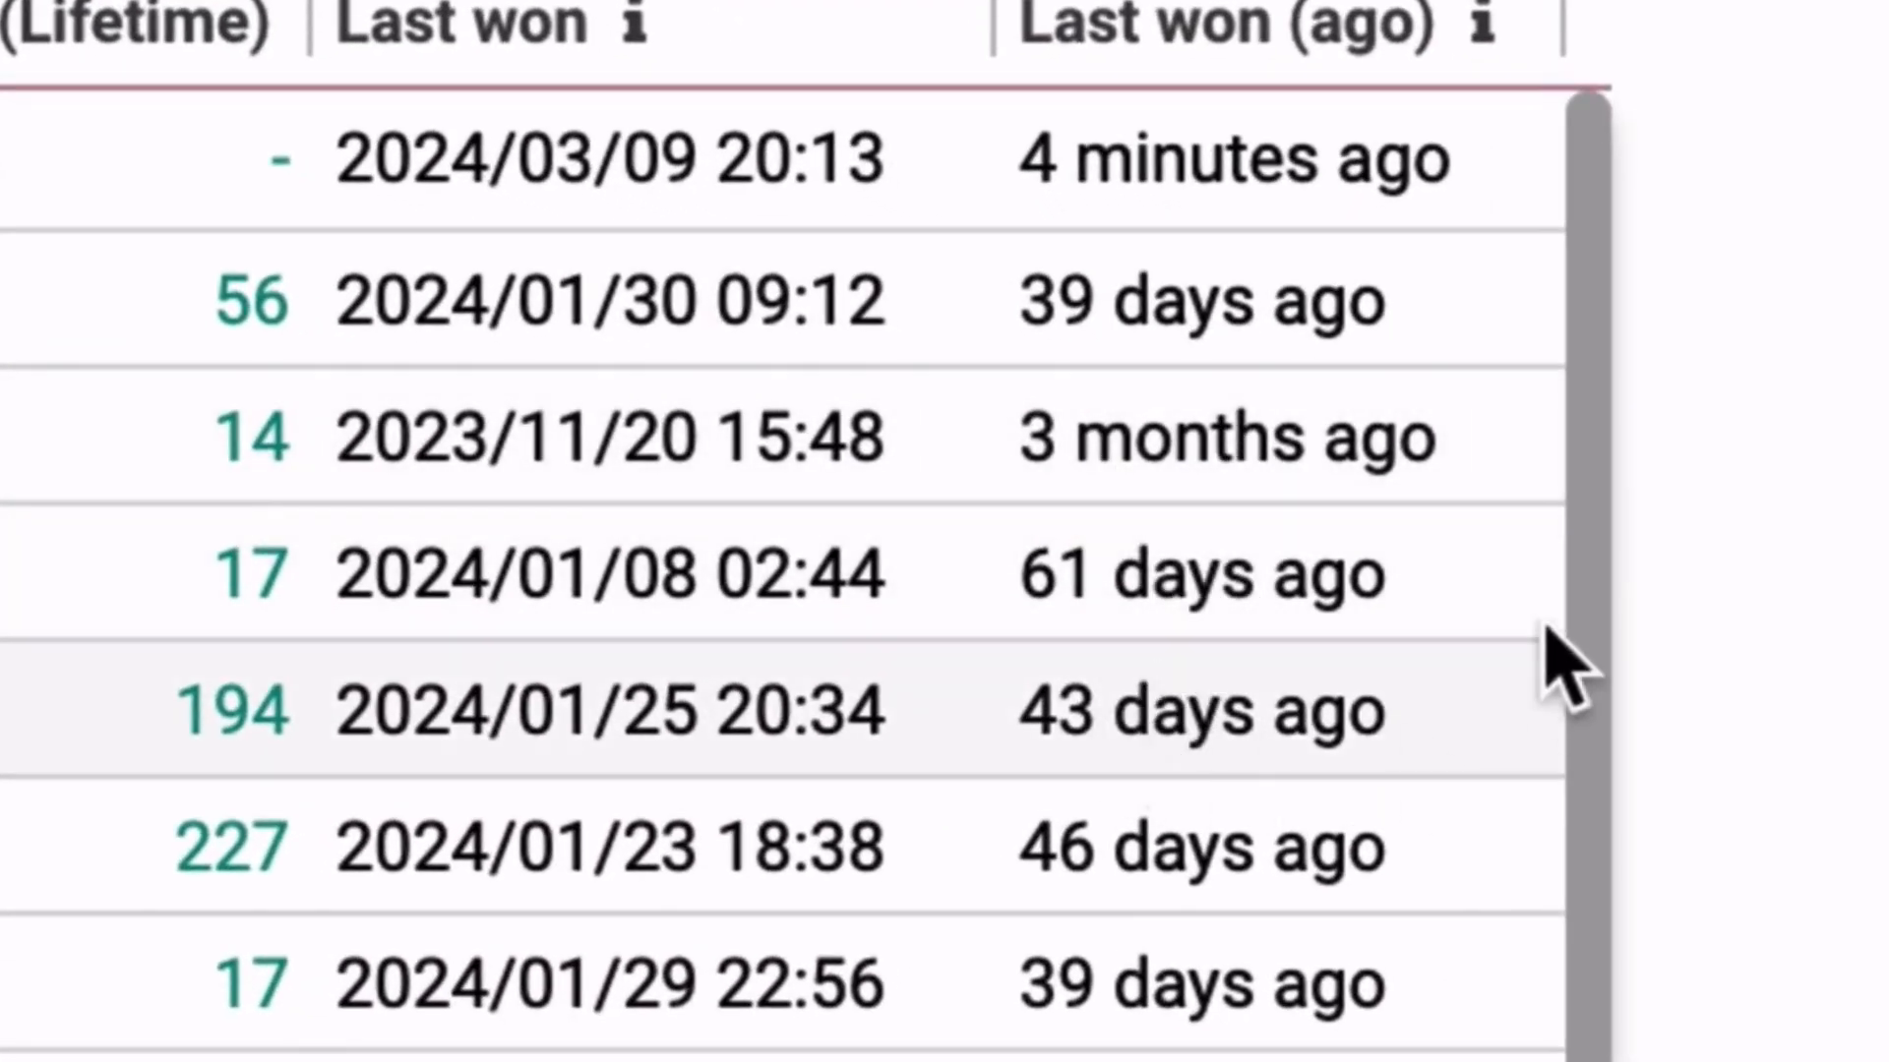
scroll(1194, 865, "down", 10)
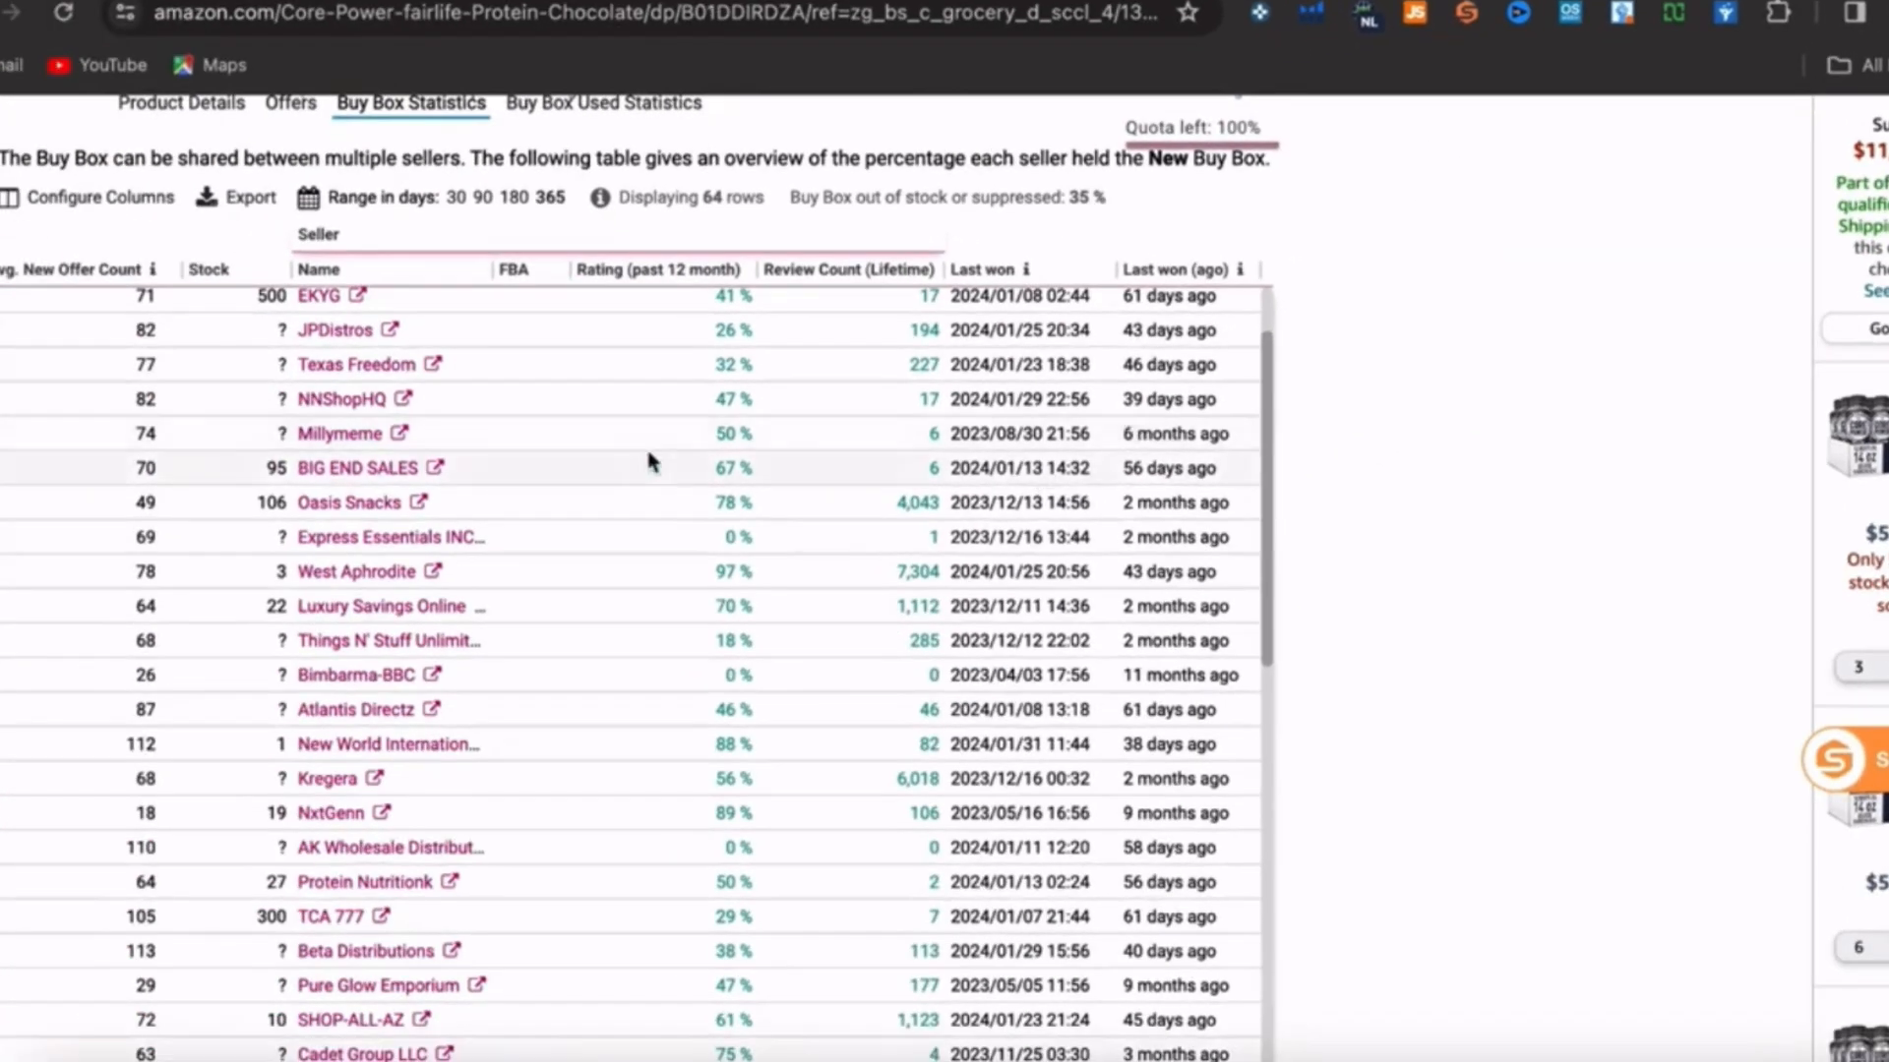
scroll(57, 534, "up", 4)
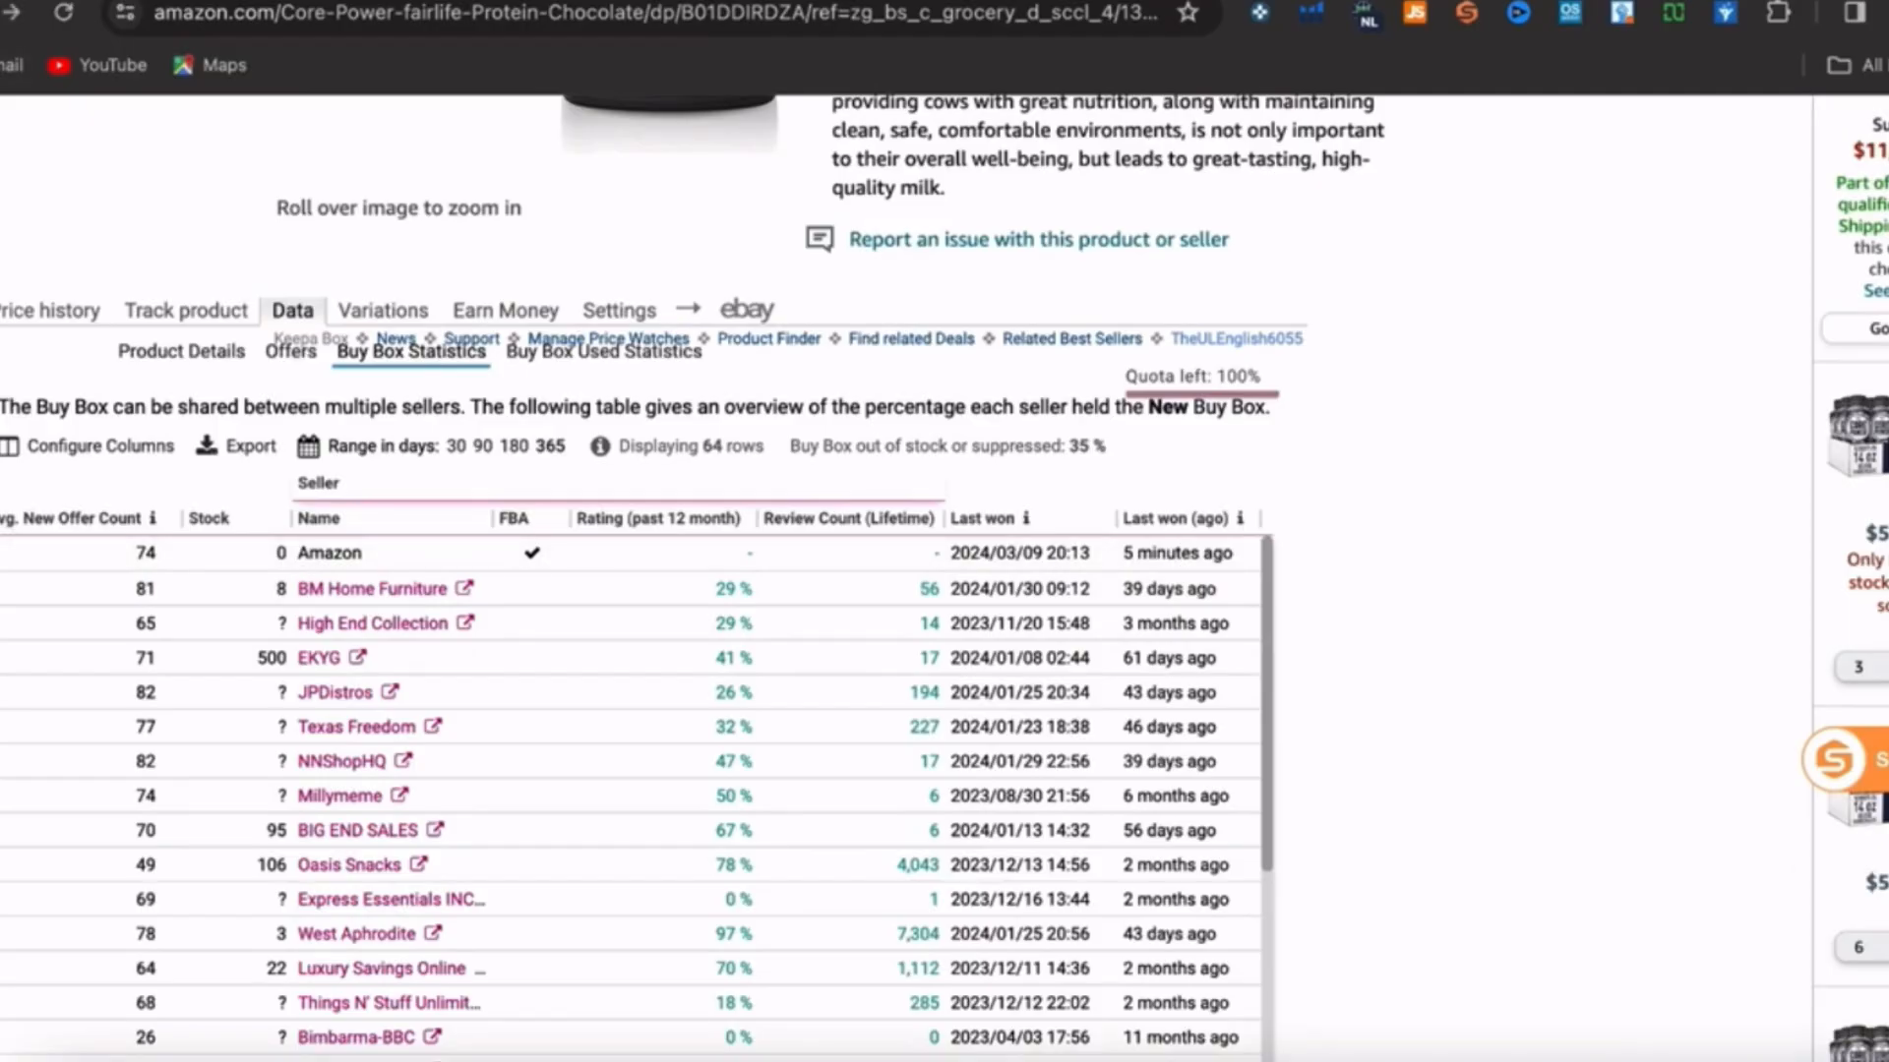
- Return to the Amazon Best Sellers page and browse the products around Grocery & Gourmet Food
key("alt+Left")
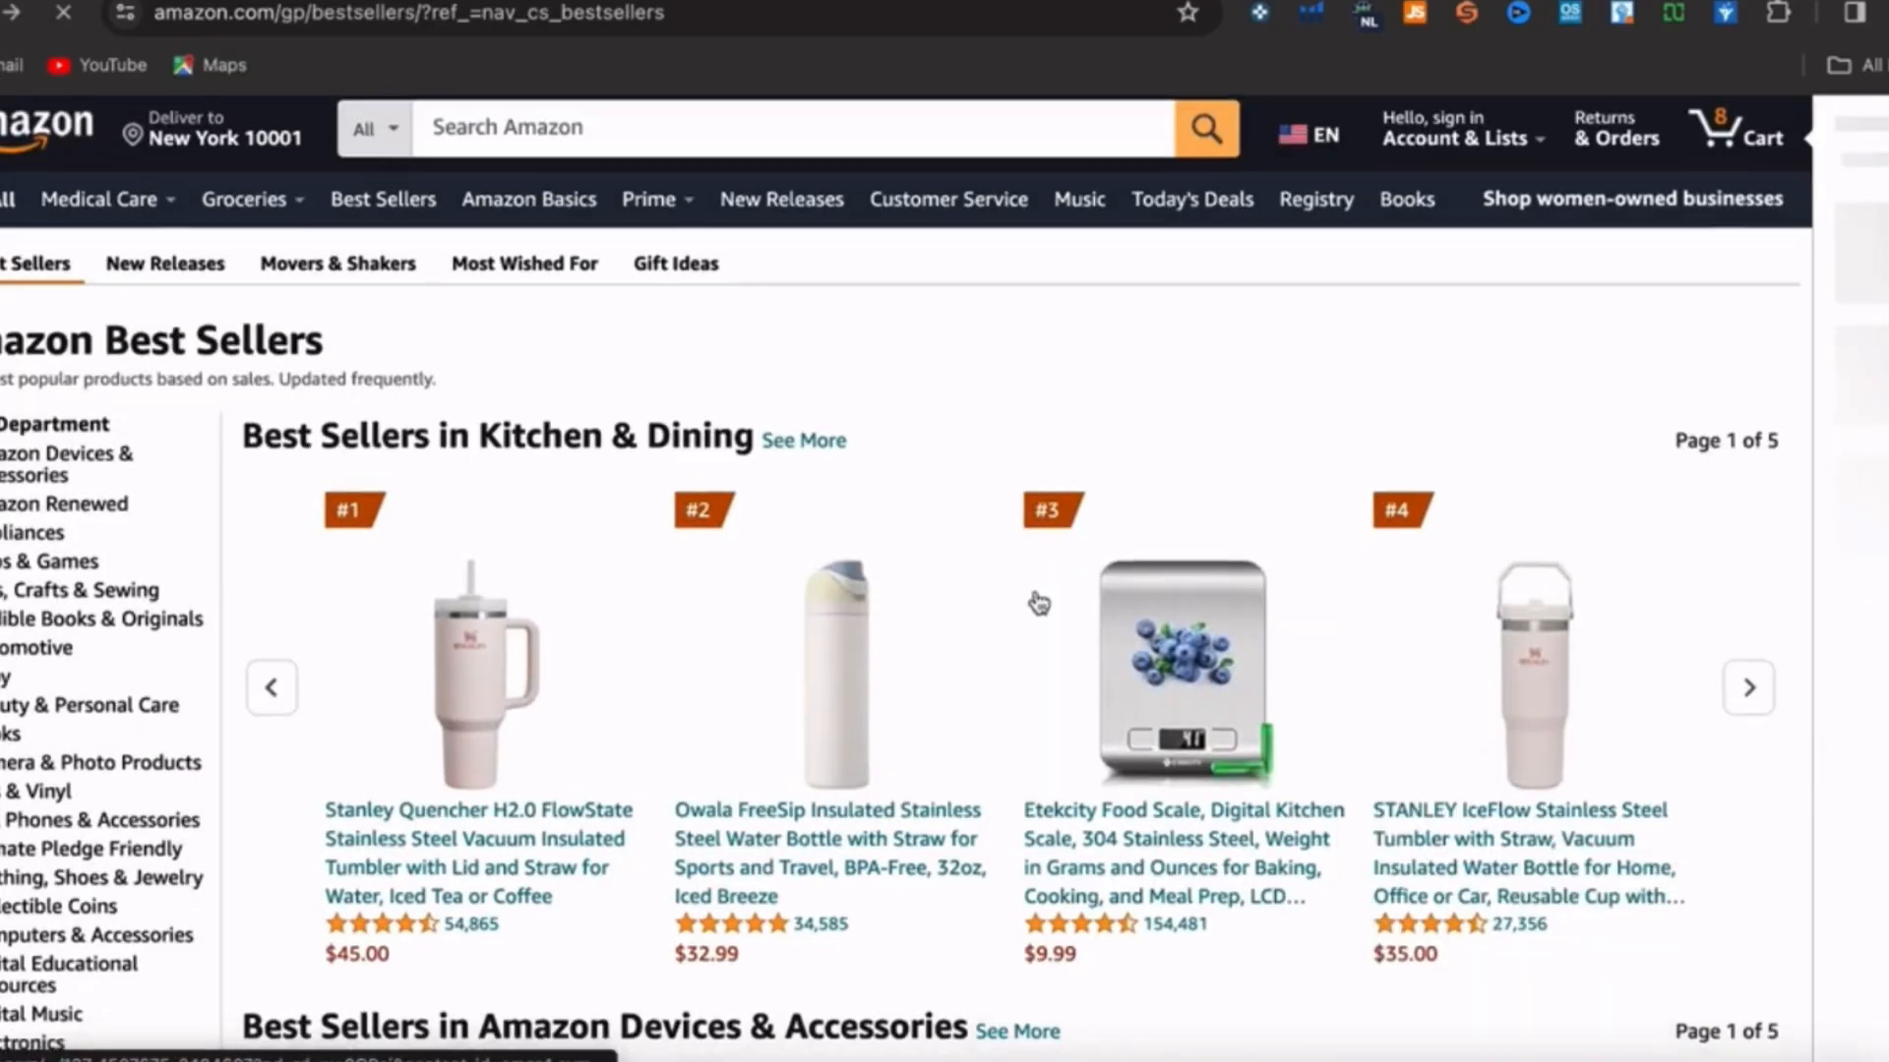
scroll(1038, 602, "down", 12)
scroll(1038, 602, "down", 6)
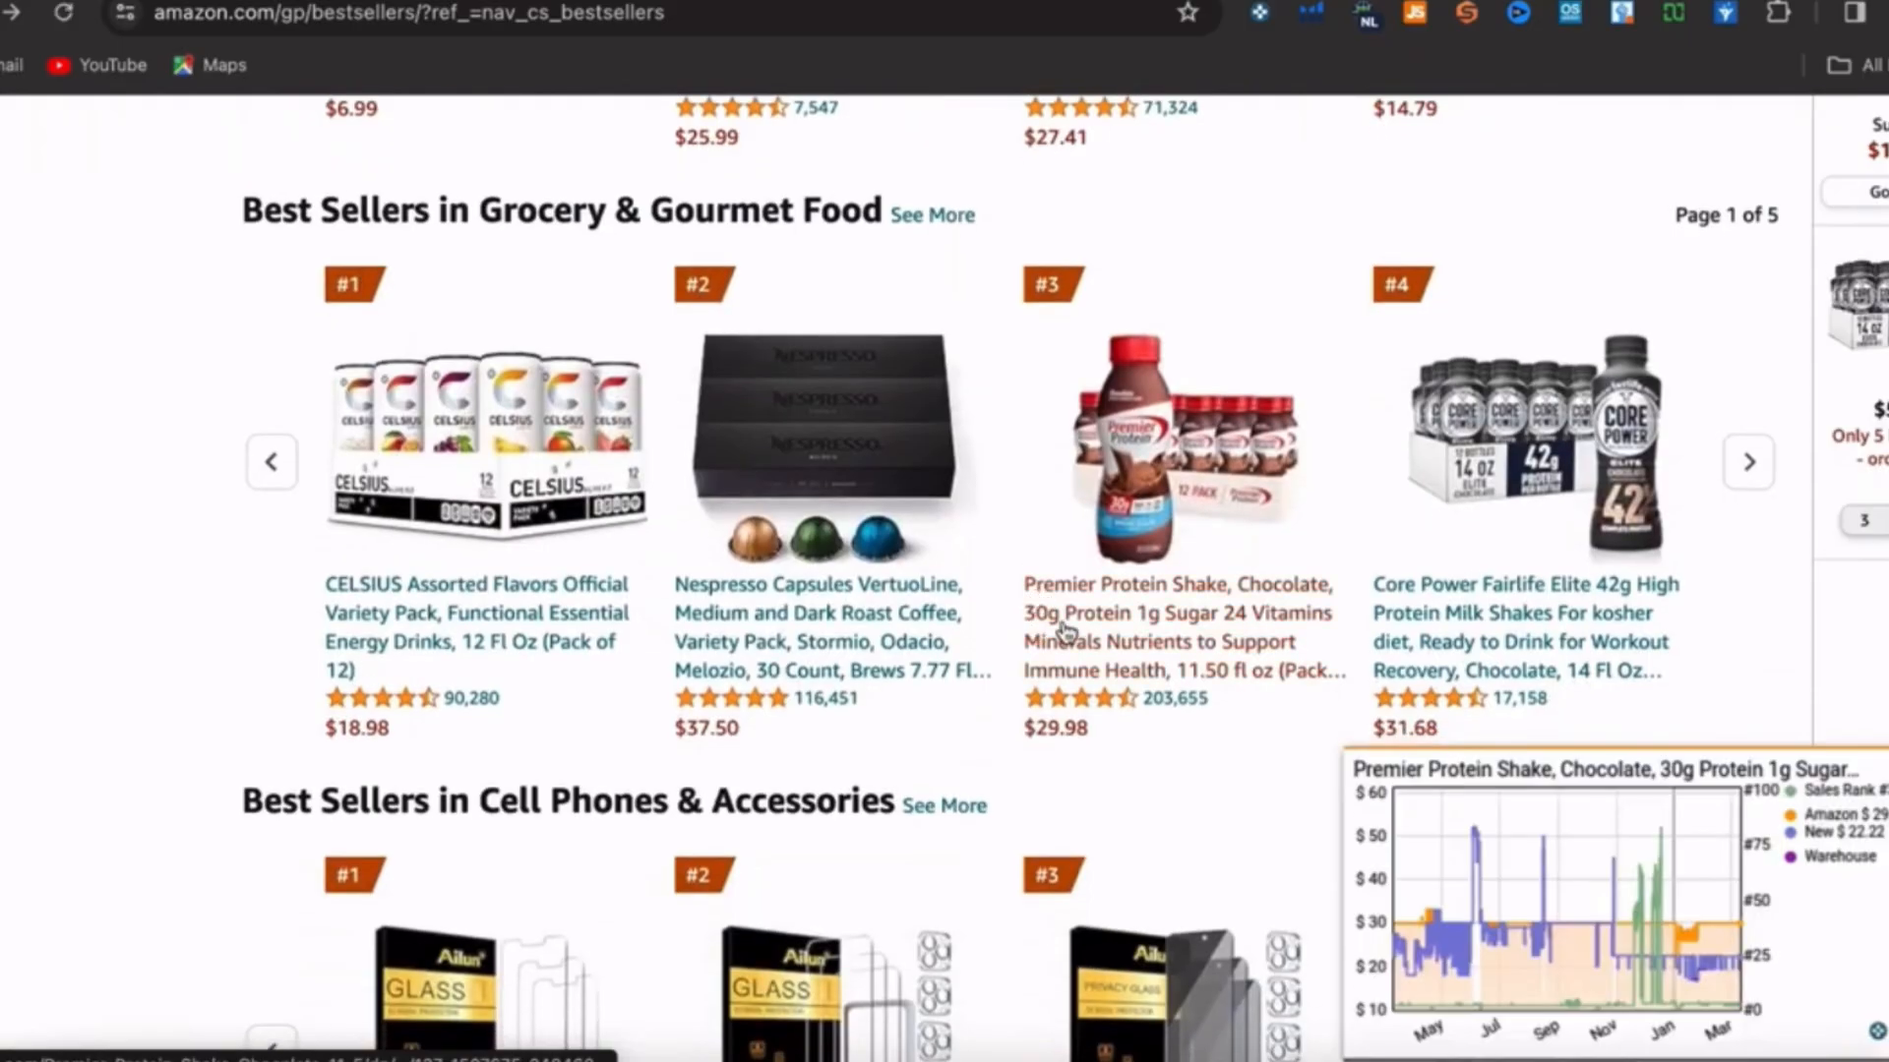
scroll(1391, 398, "down", 2)
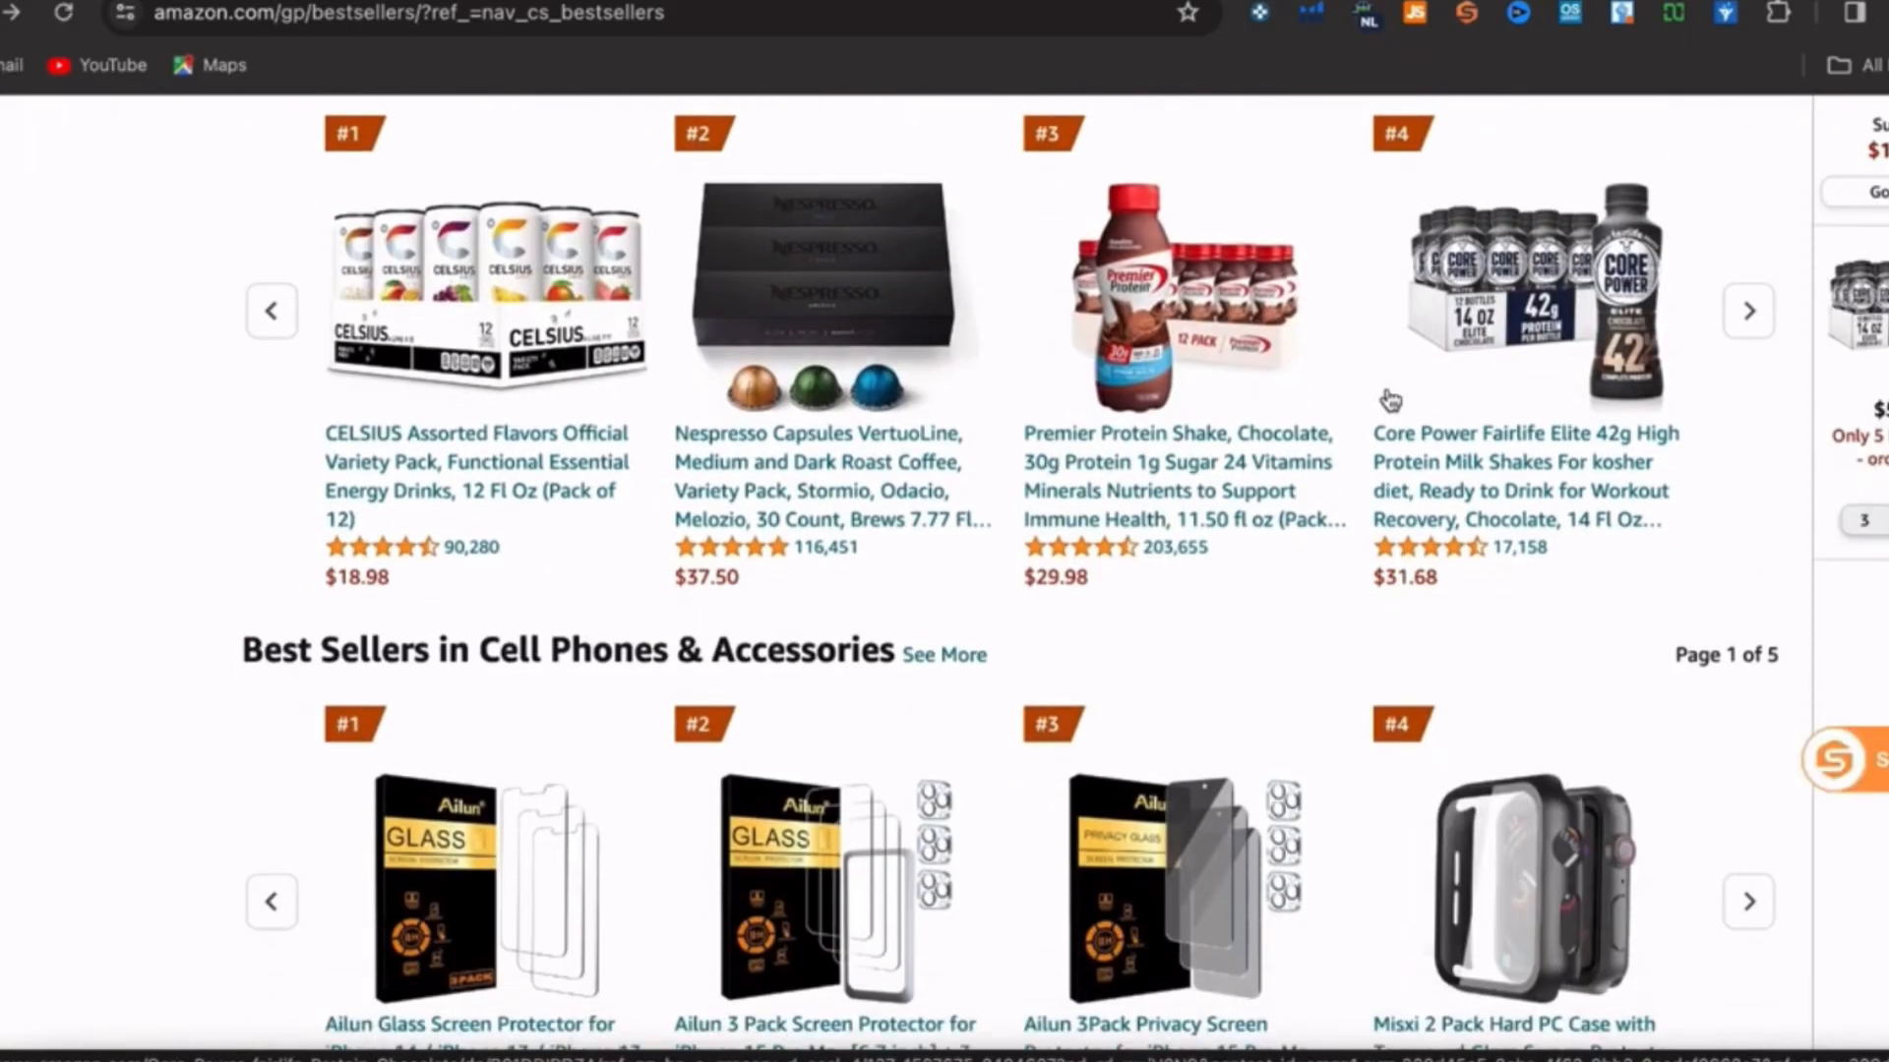
scroll(1391, 398, "down", 4)
scroll(1390, 398, "down", 3)
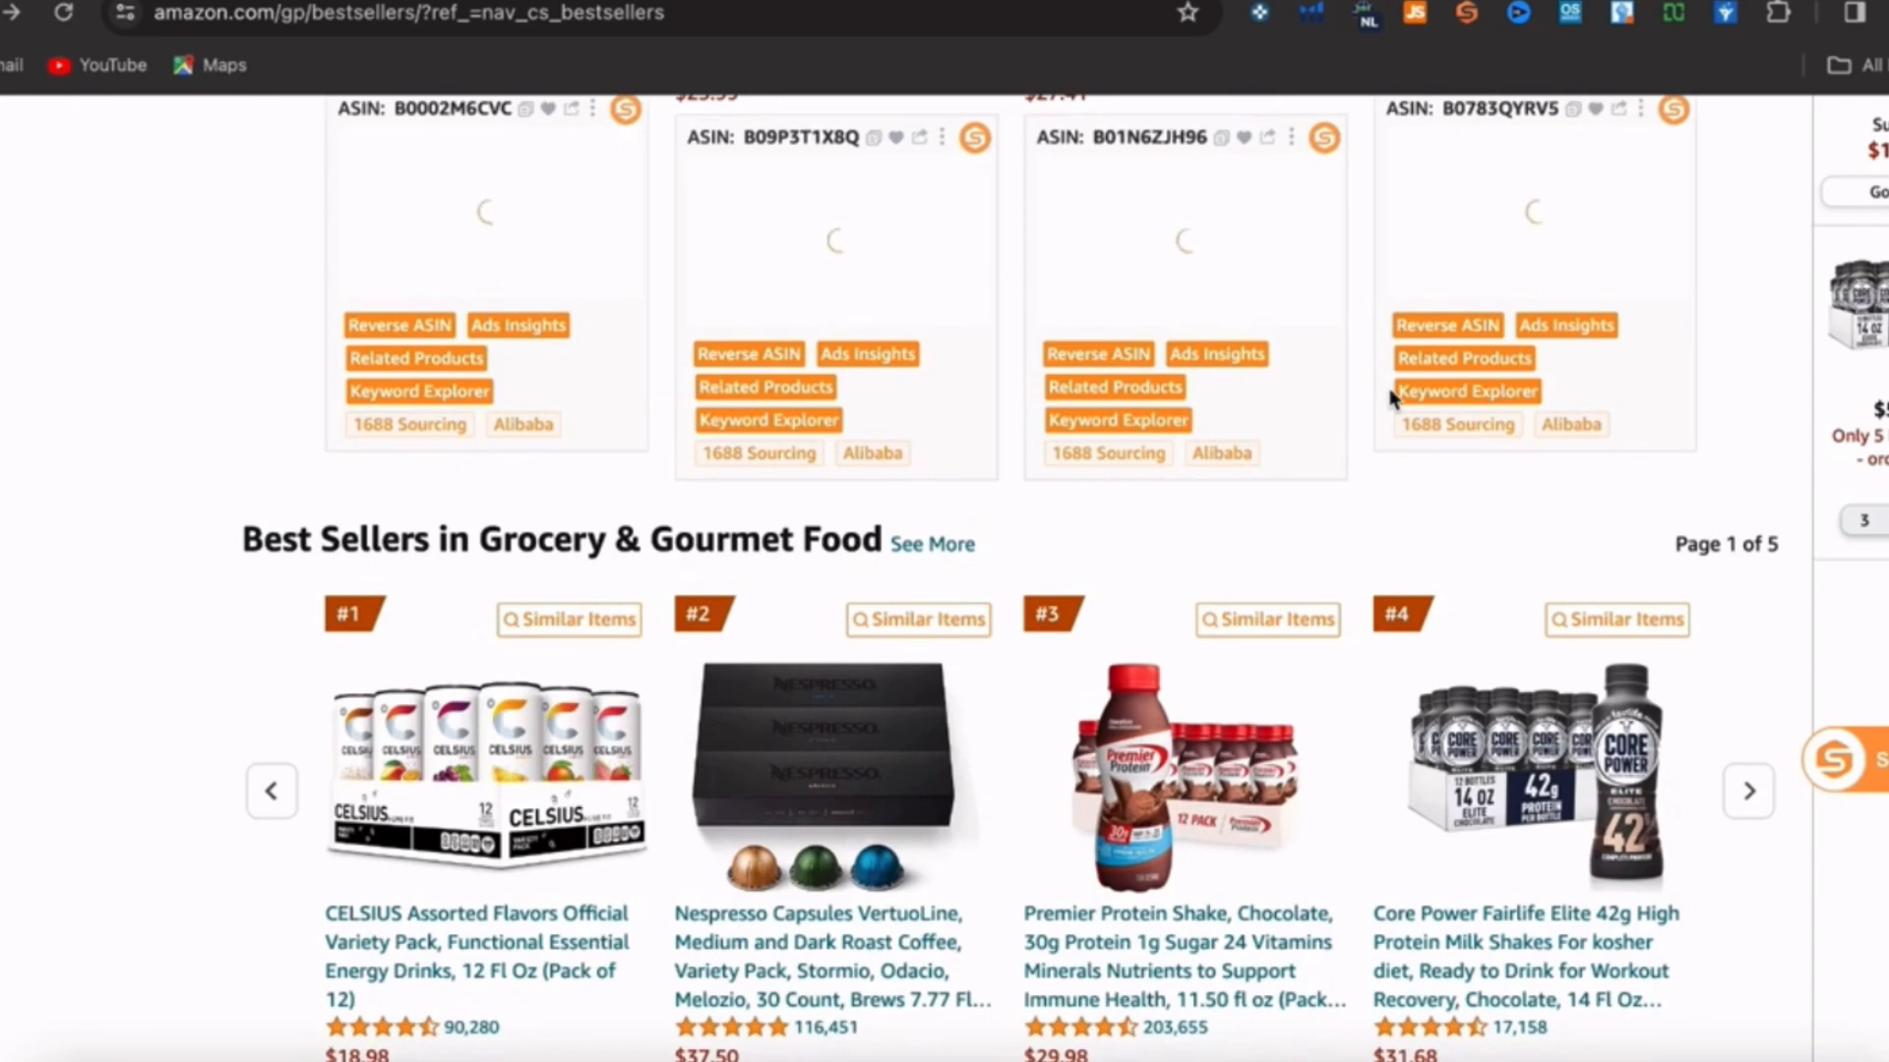
- Open the LEGO Creator 3 in 1 White Rabbit listing from the Toys & Games best sellers
scroll(1391, 399, "down", 8)
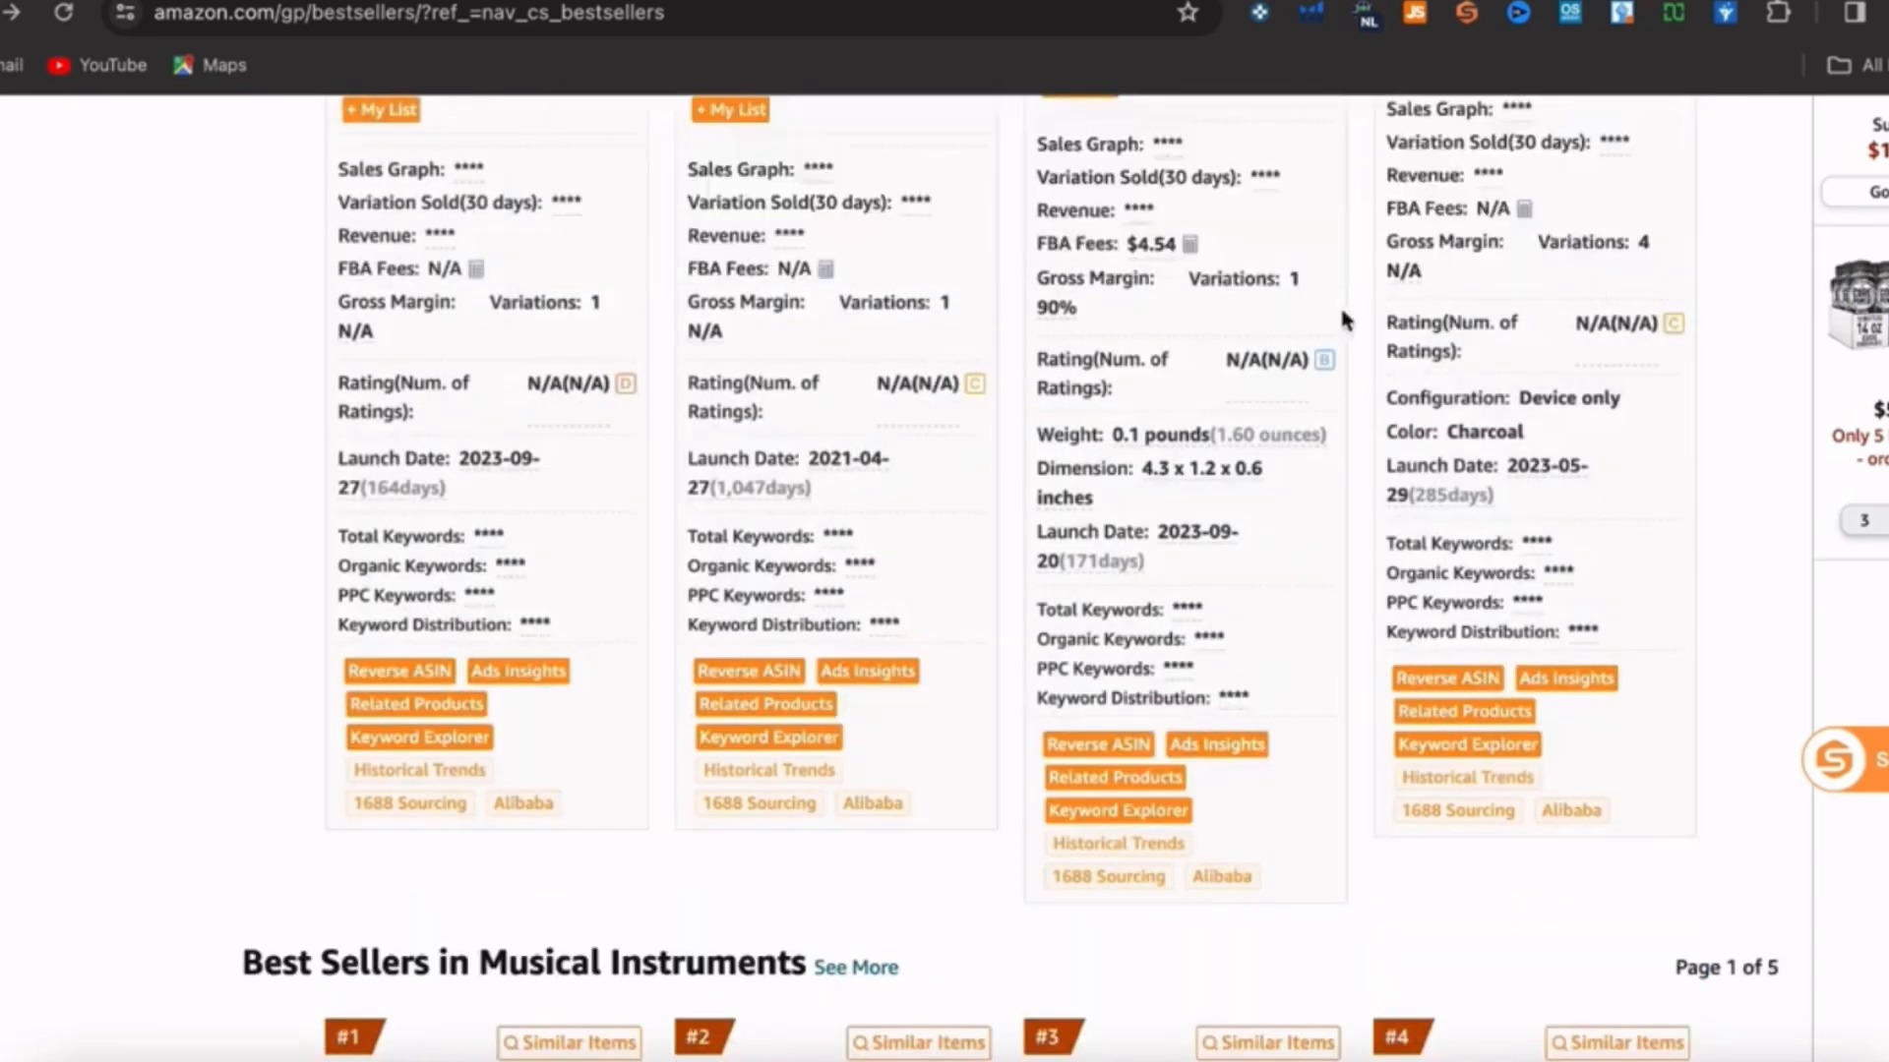
scroll(1114, 341, "down", 2)
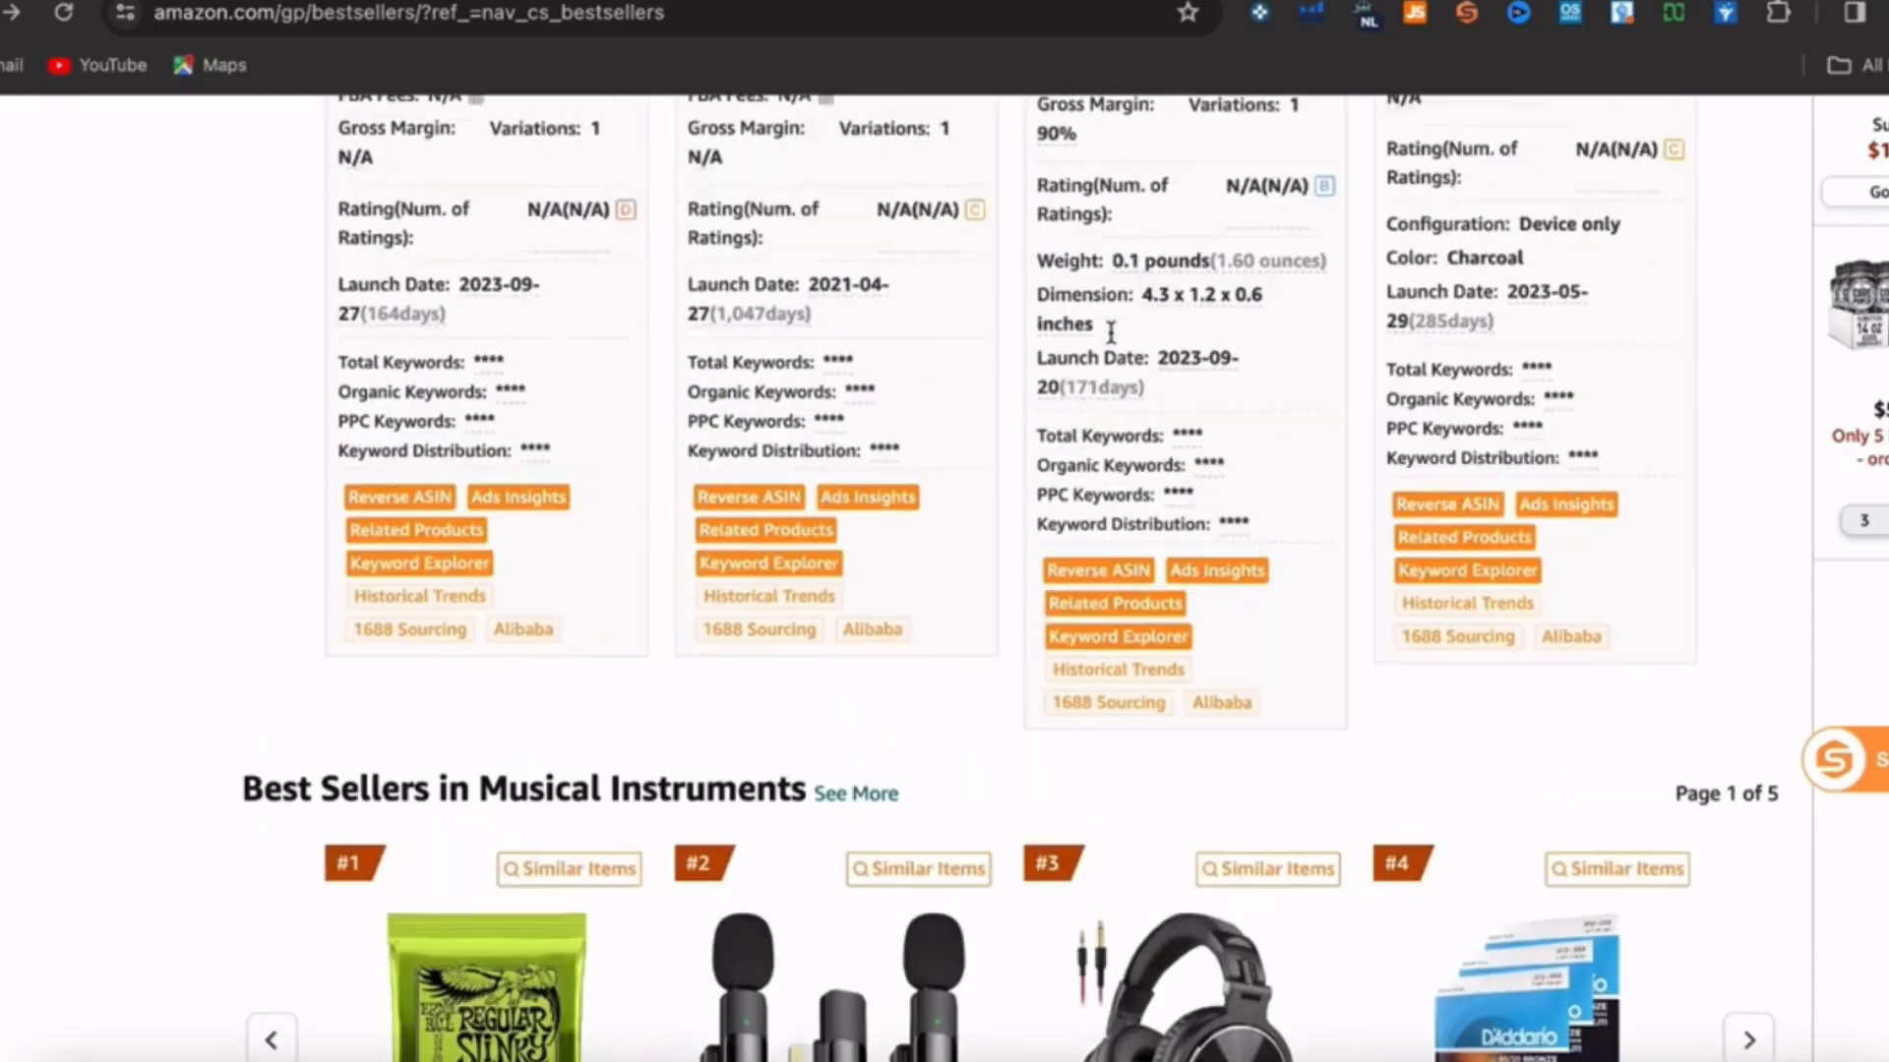
scroll(1105, 329, "up", 7)
scroll(1115, 344, "down", 5)
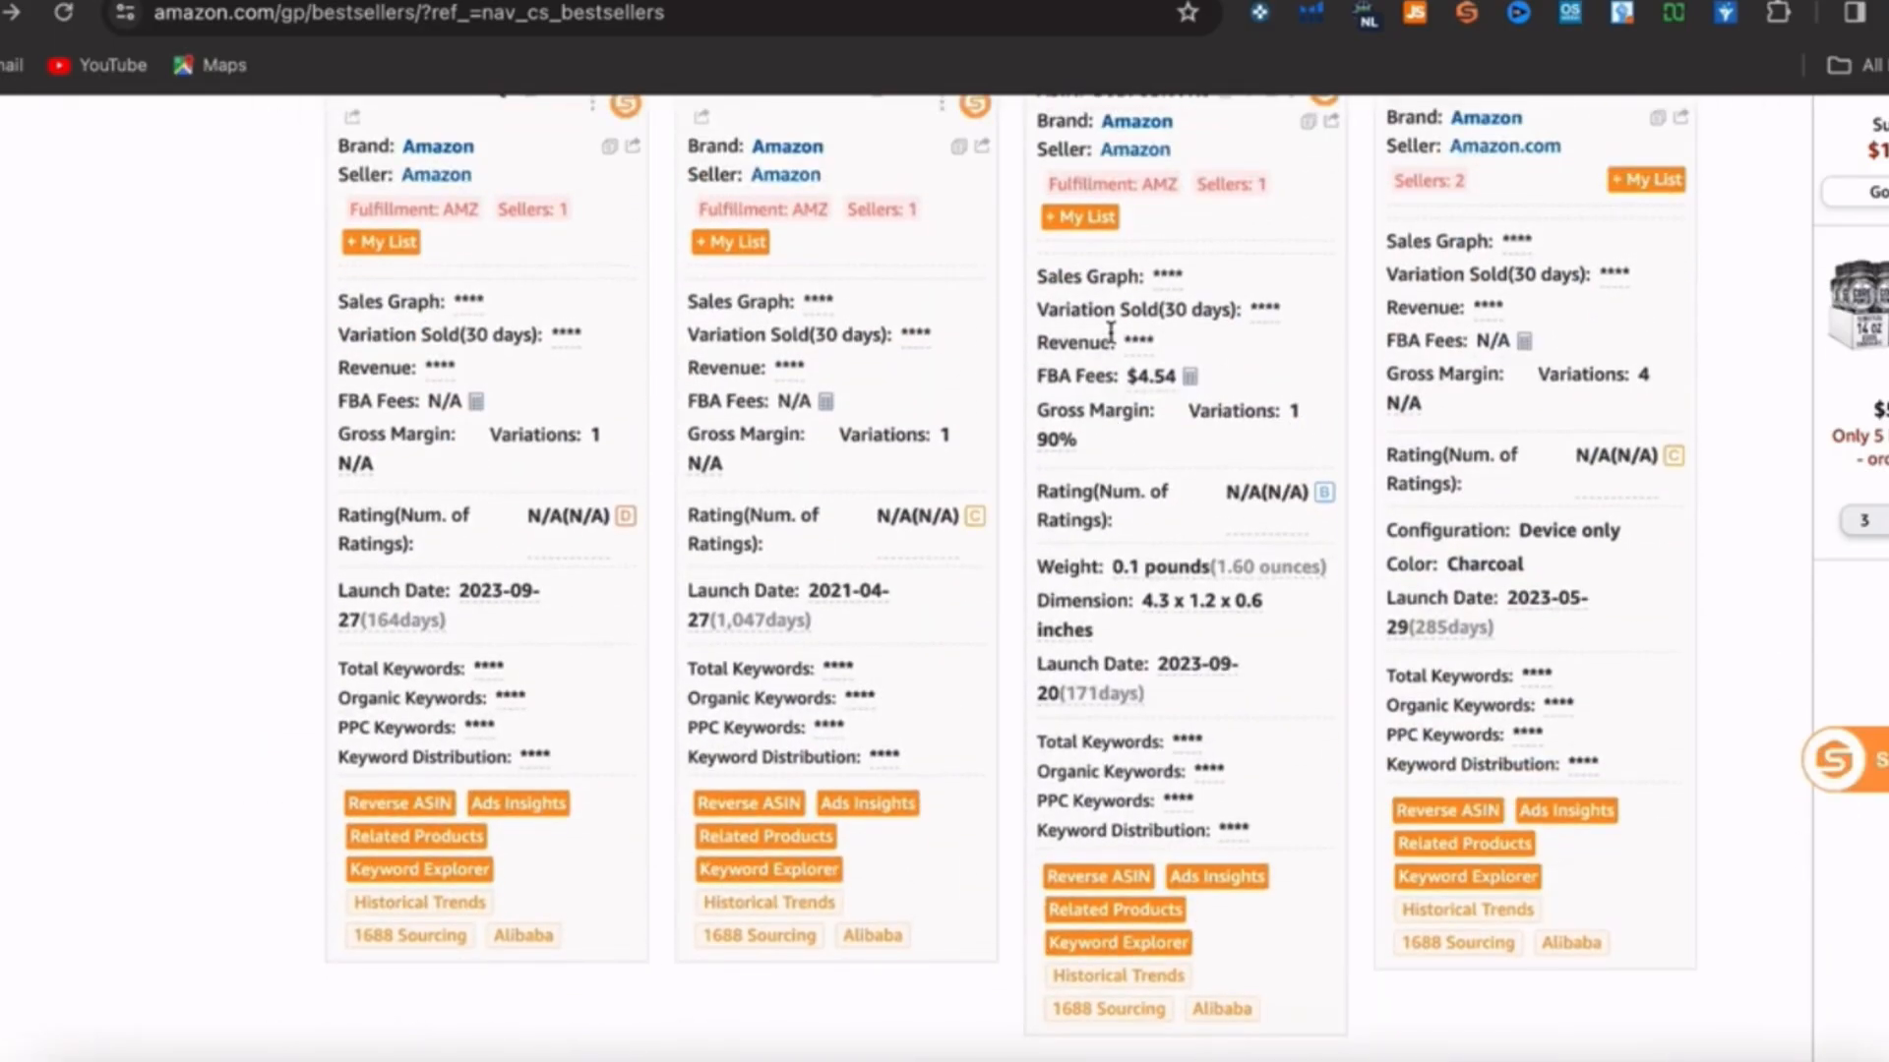
scroll(1111, 331, "down", 13)
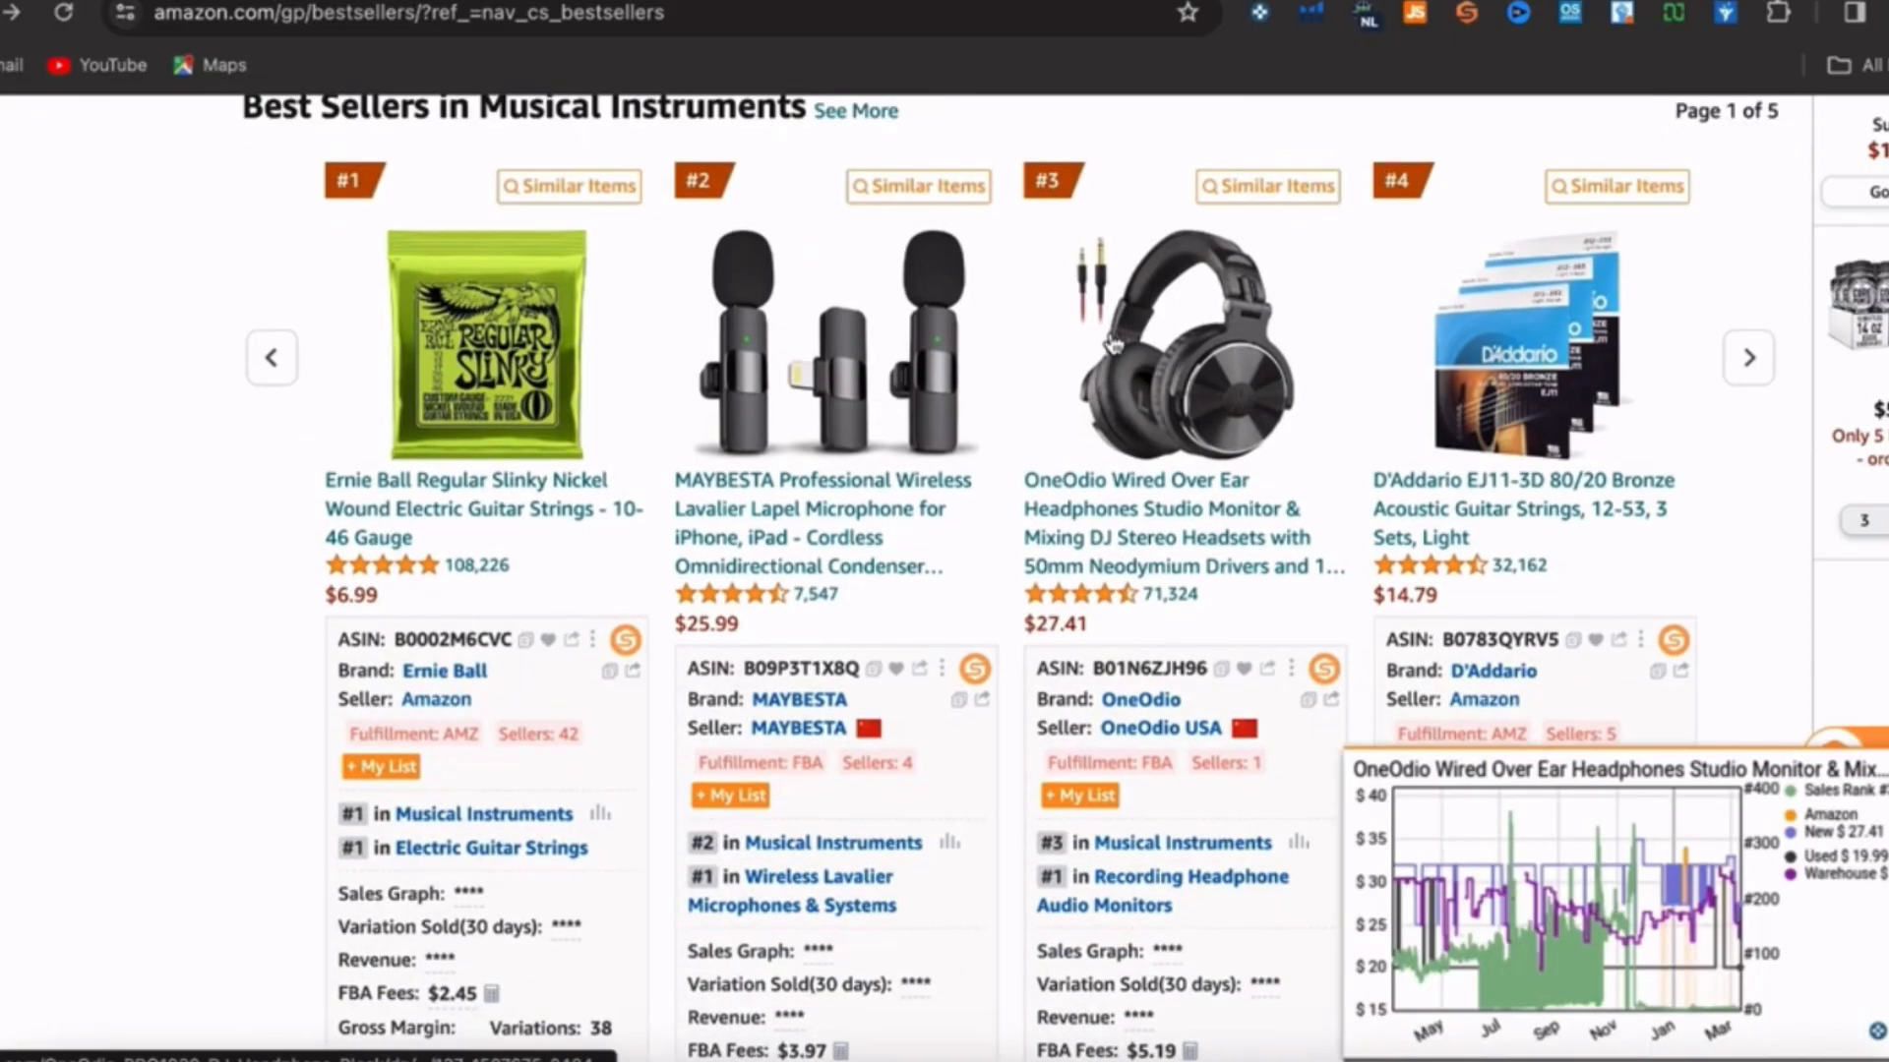
scroll(1115, 342, "down", 1)
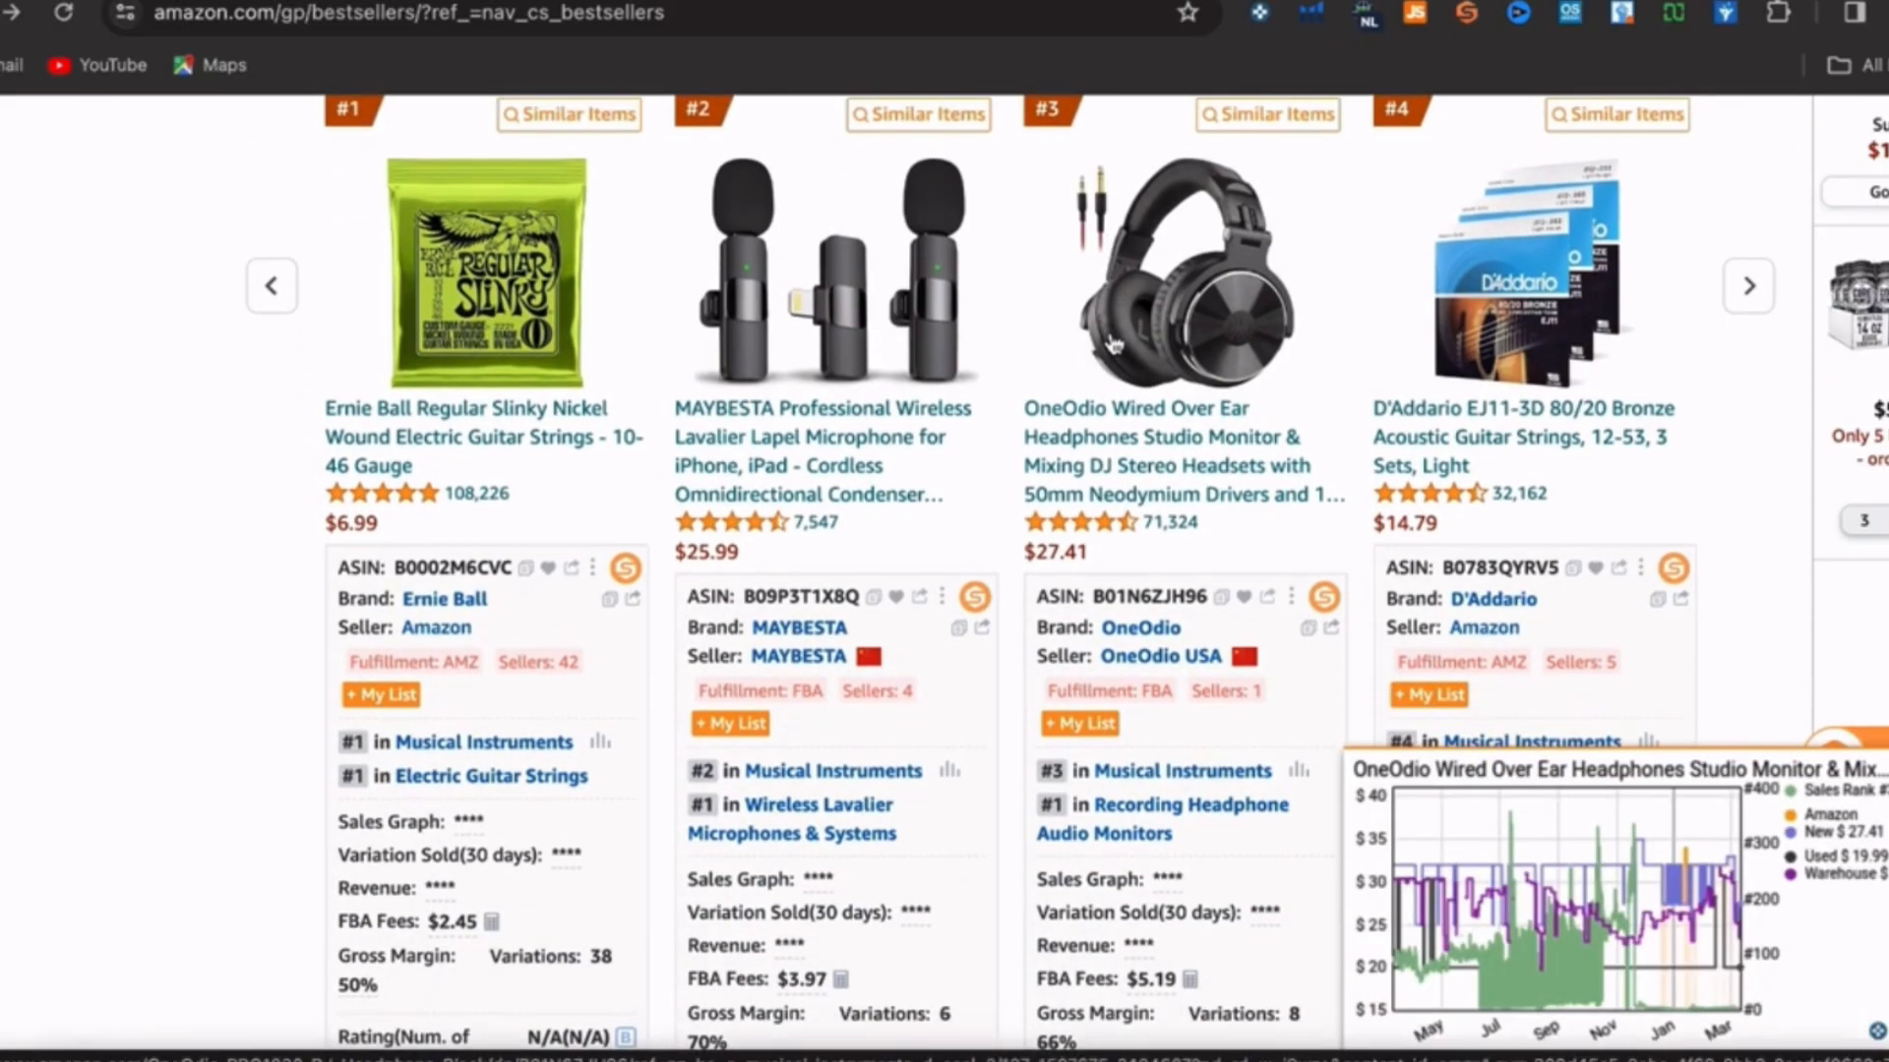
scroll(1114, 344, "down", 10)
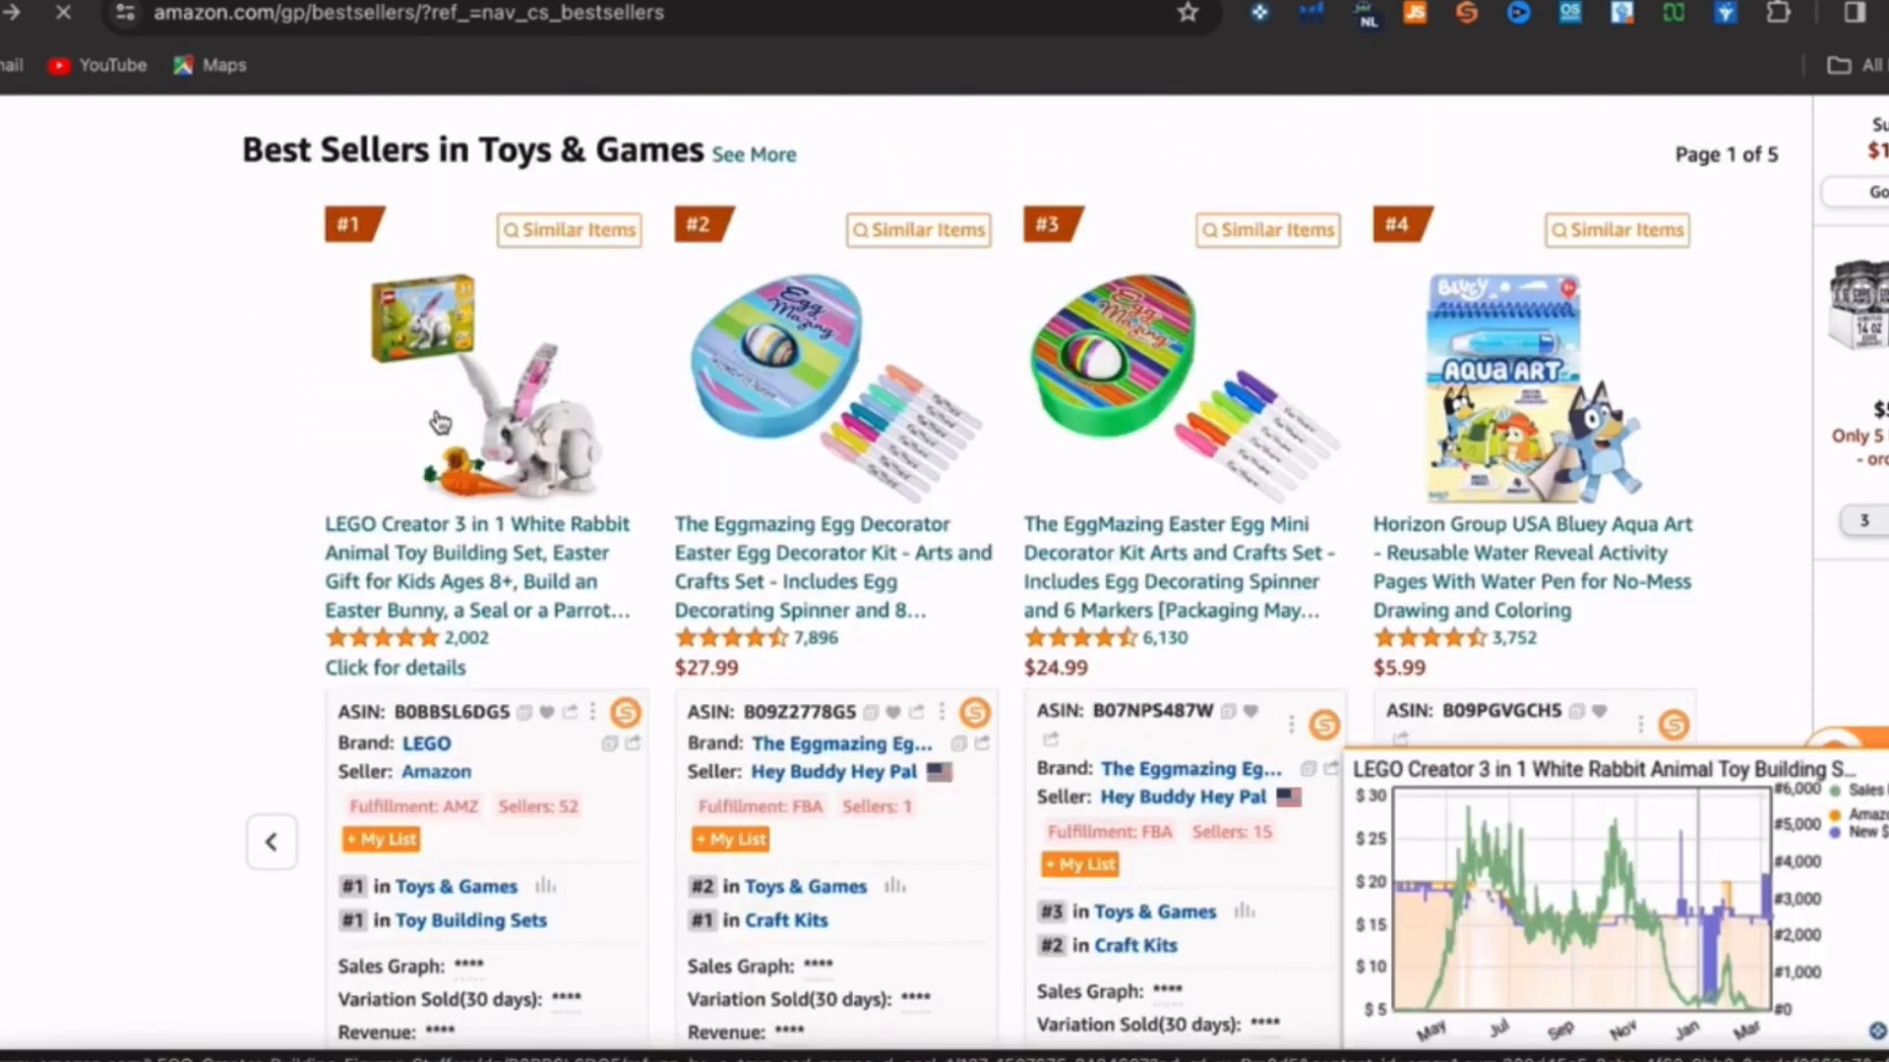
left_click(445, 423)
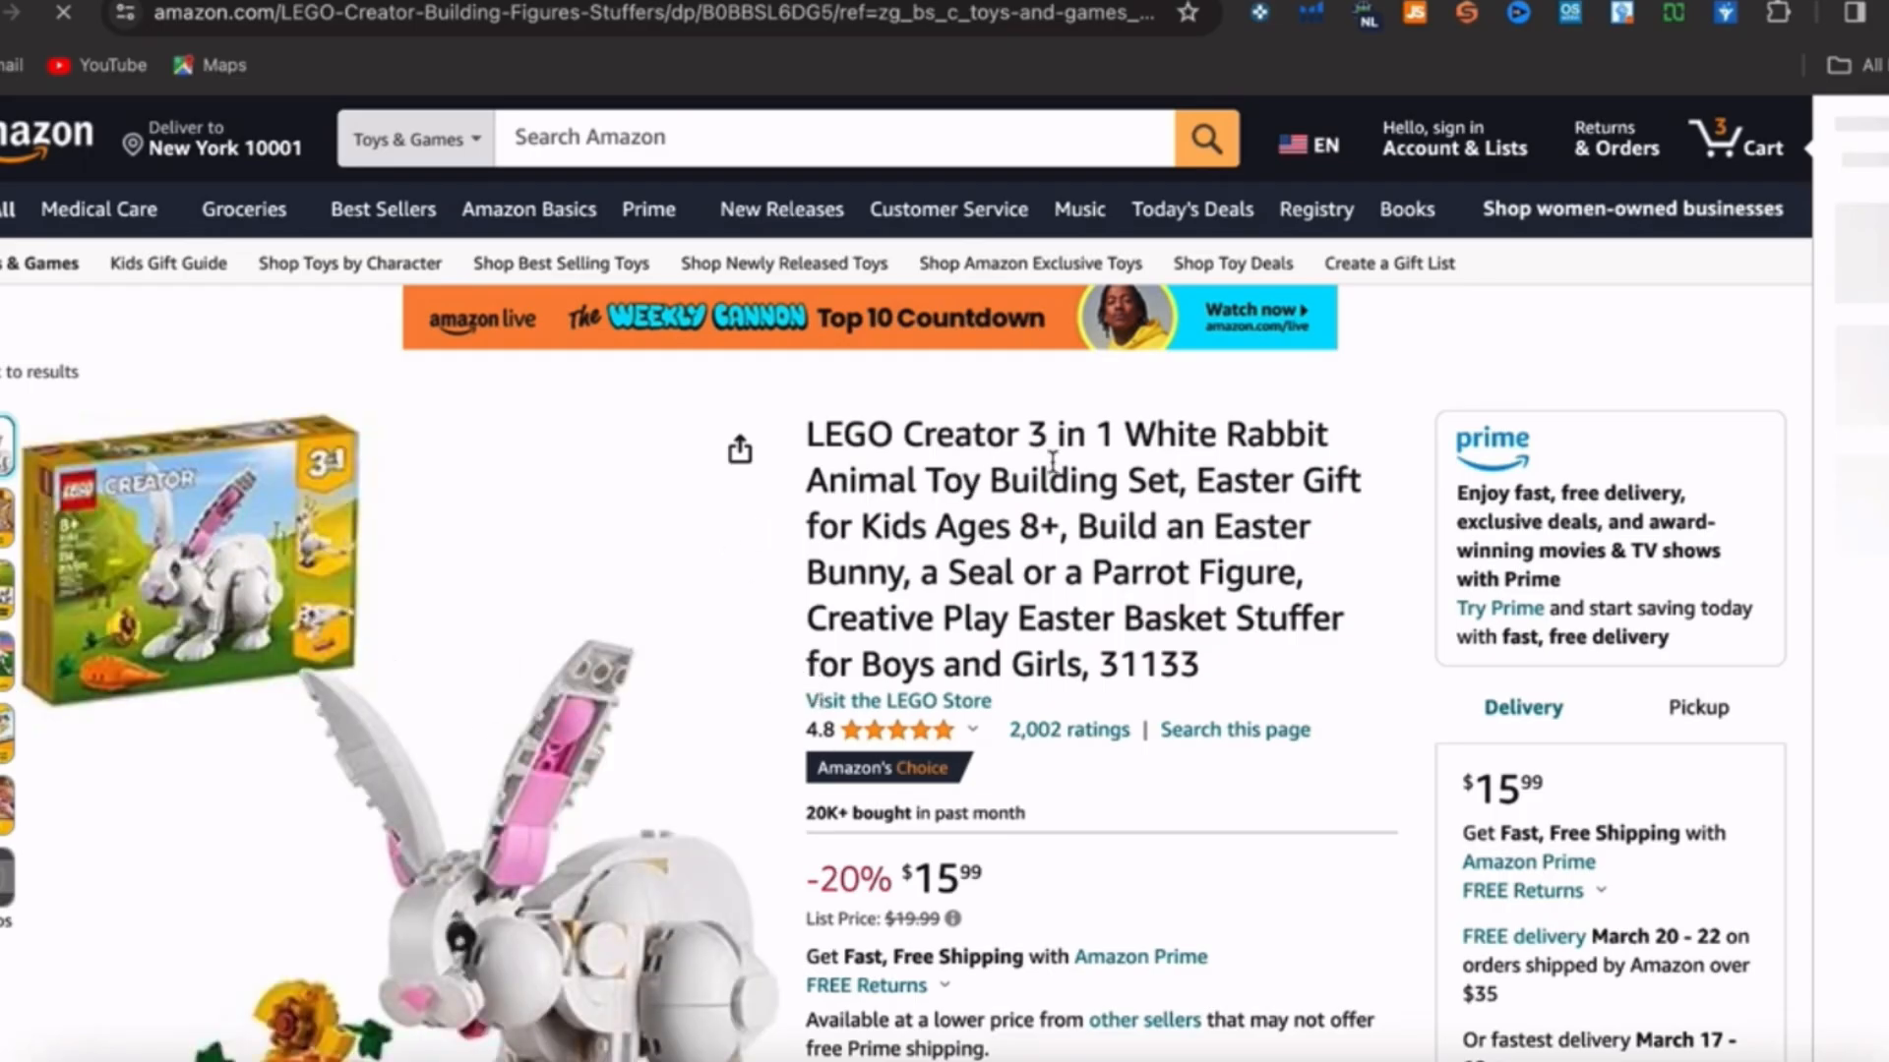
- Locate the Keepa price history chart on the LEGO White Rabbit listing
scroll(518, 568, "down", 20)
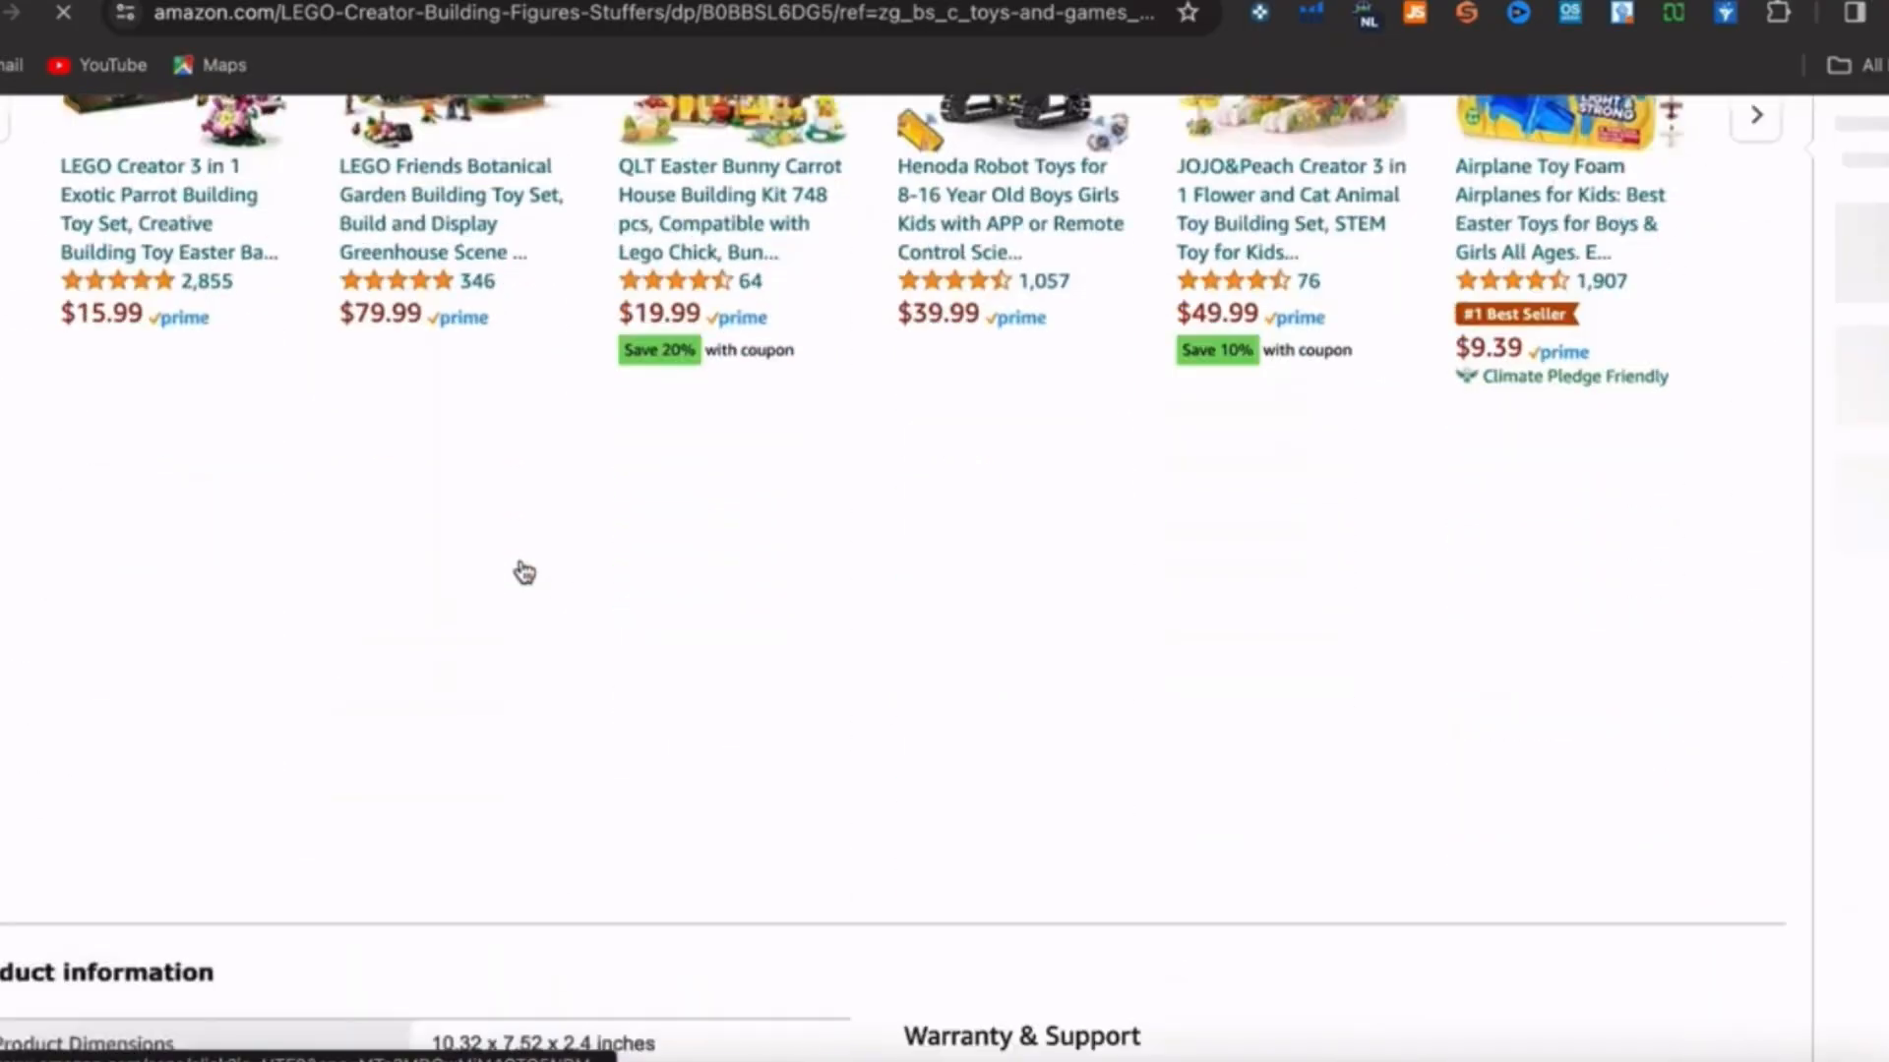
scroll(521, 571, "down", 2)
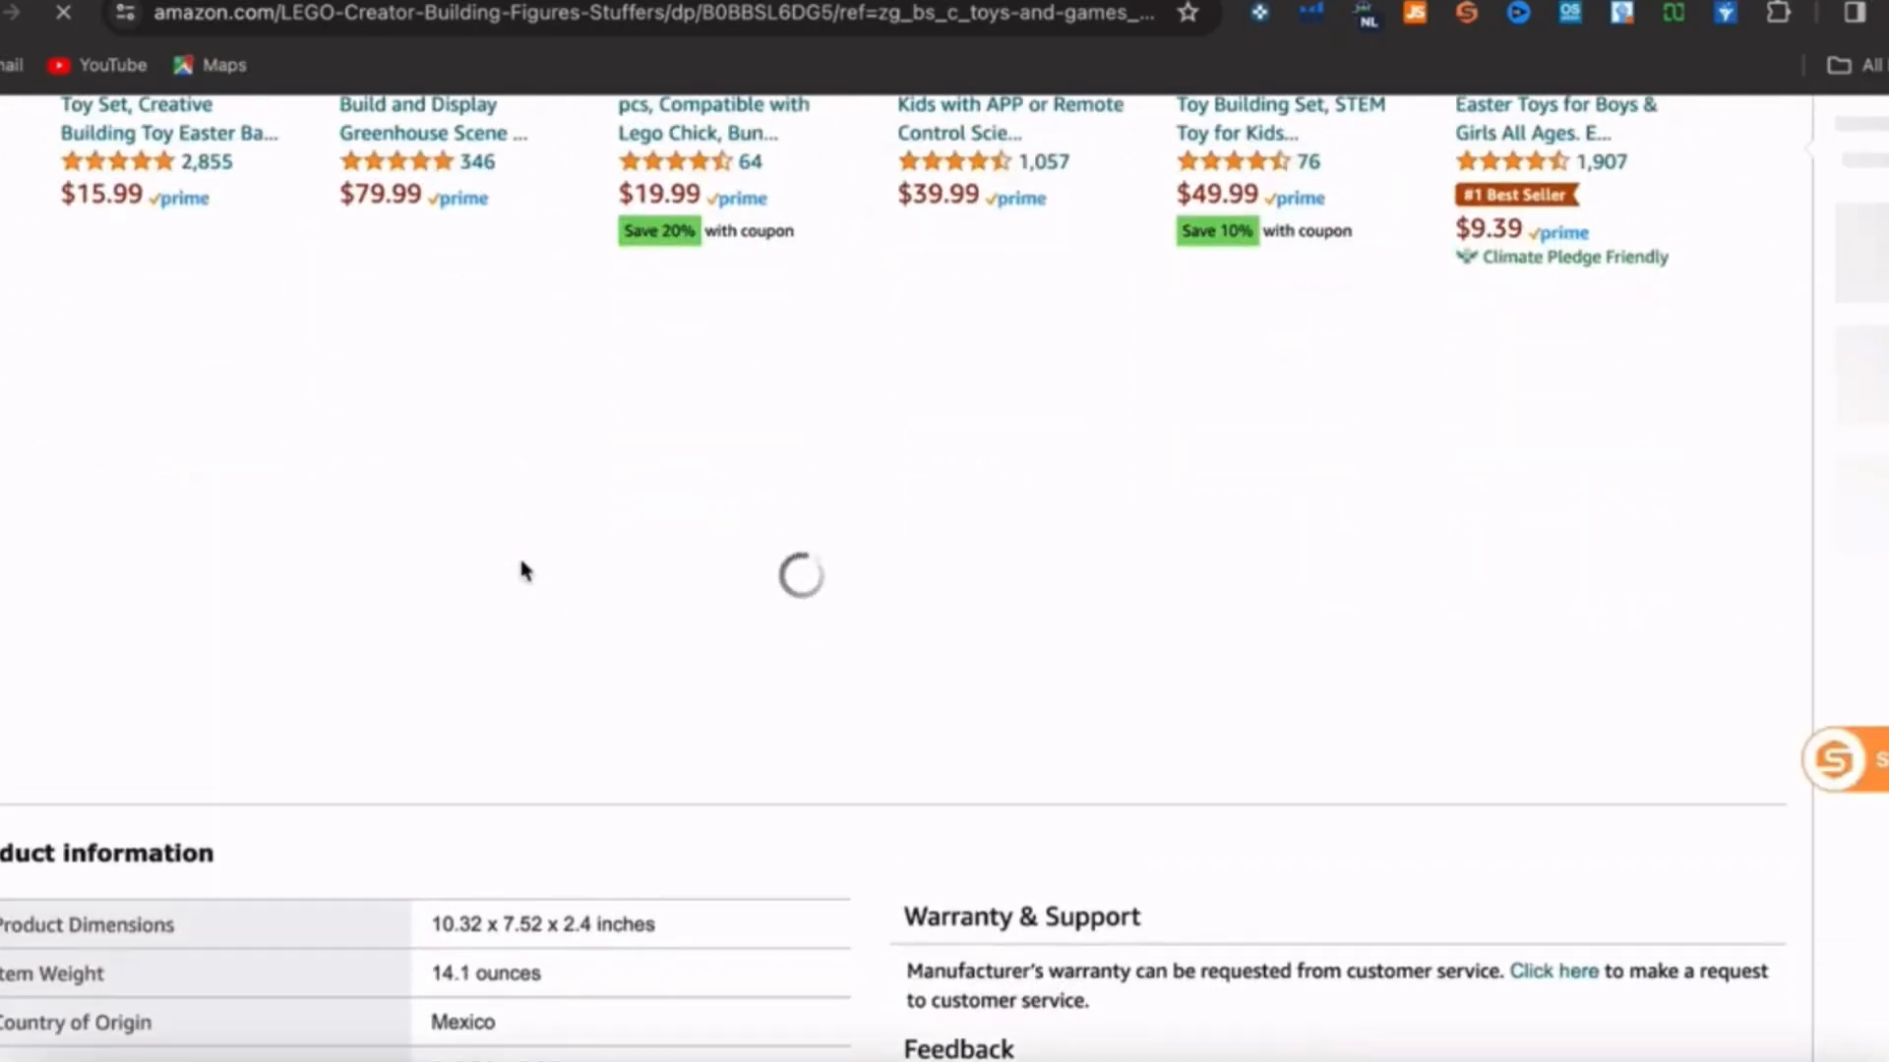
scroll(522, 570, "down", 15)
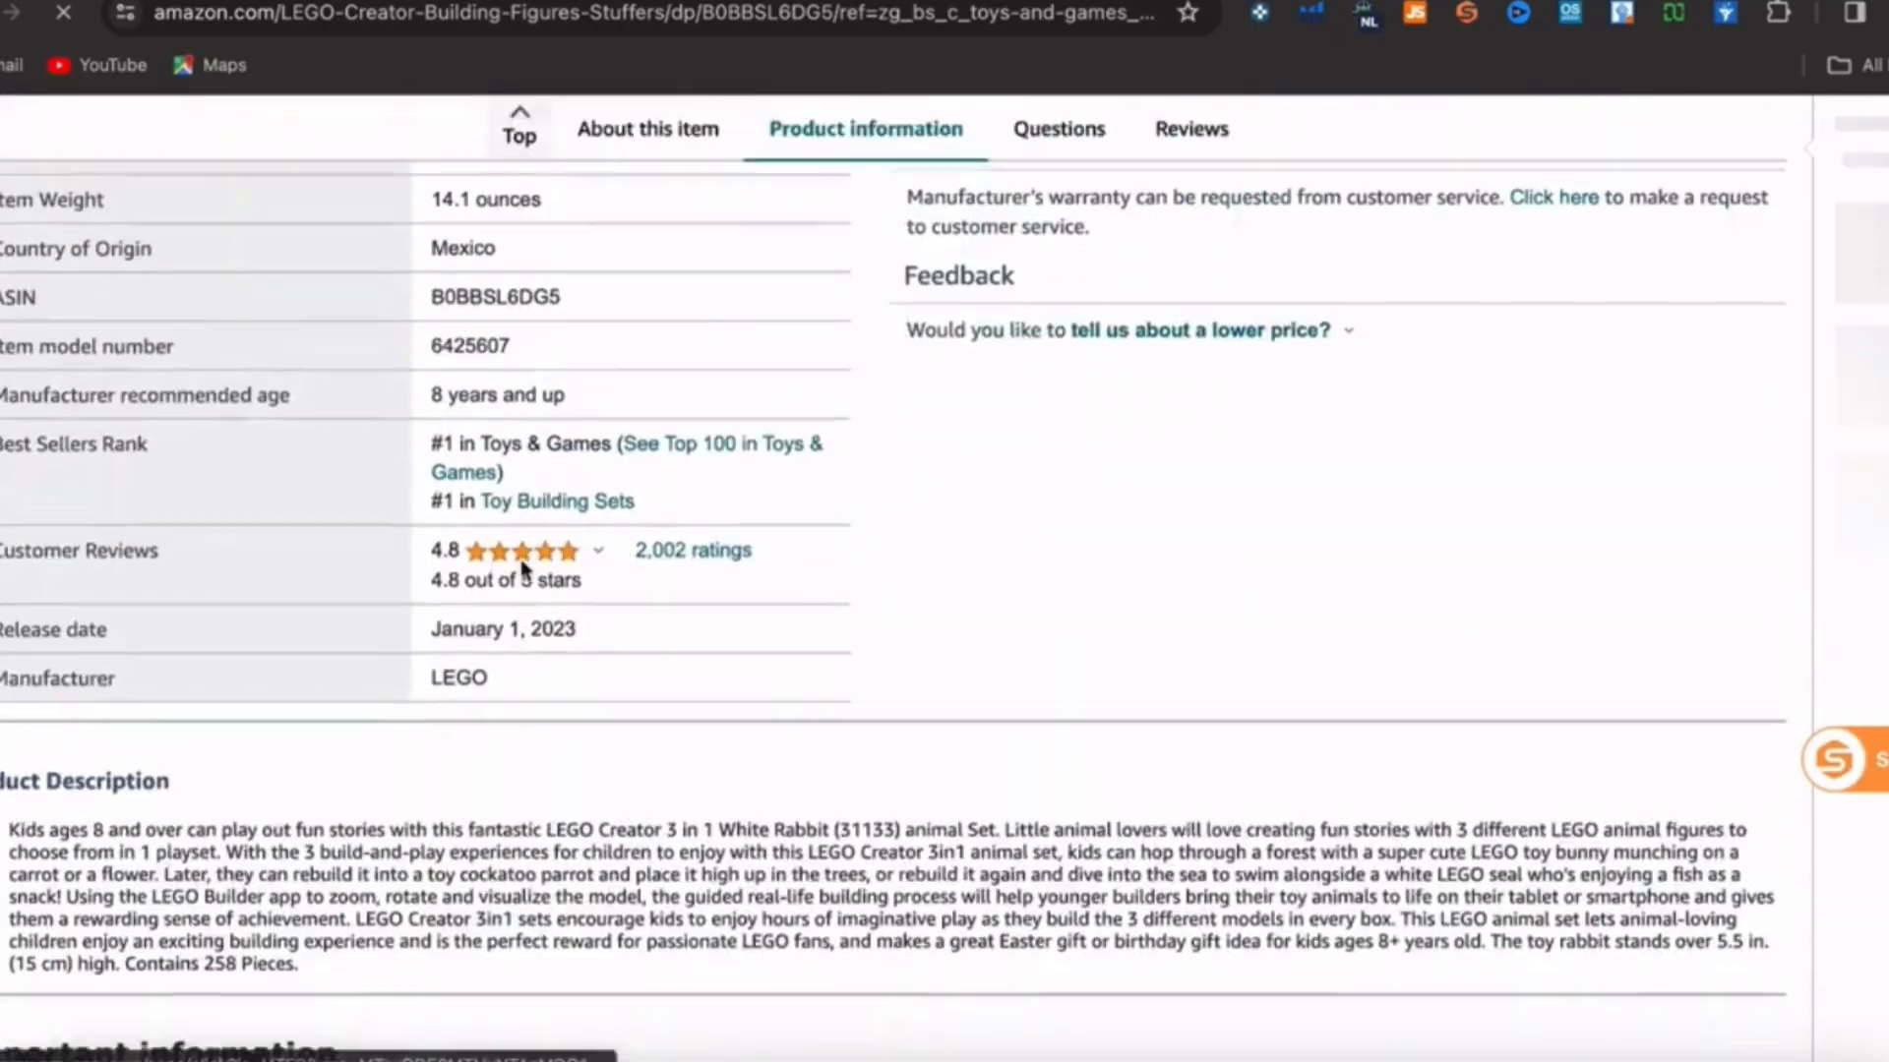
scroll(525, 568, "up", 10)
scroll(524, 569, "down", 3)
scroll(525, 570, "up", 3)
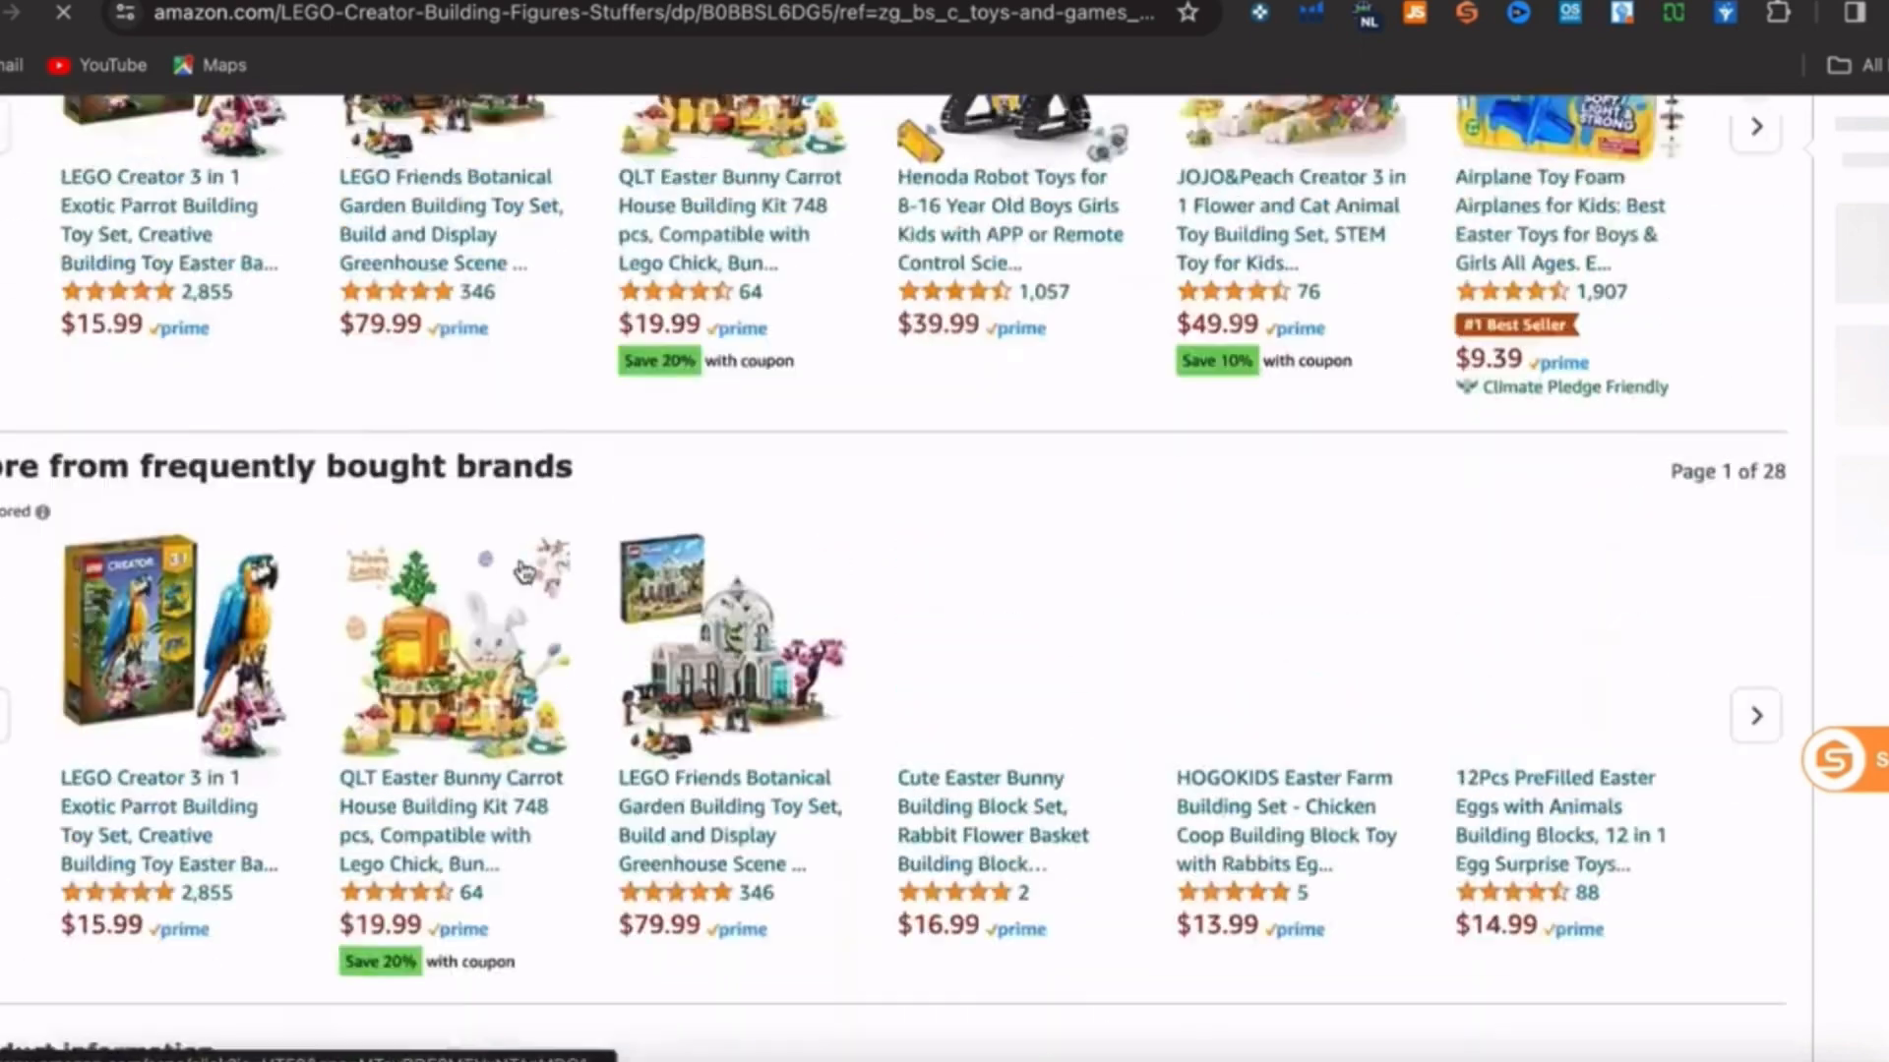
scroll(524, 570, "up", 10)
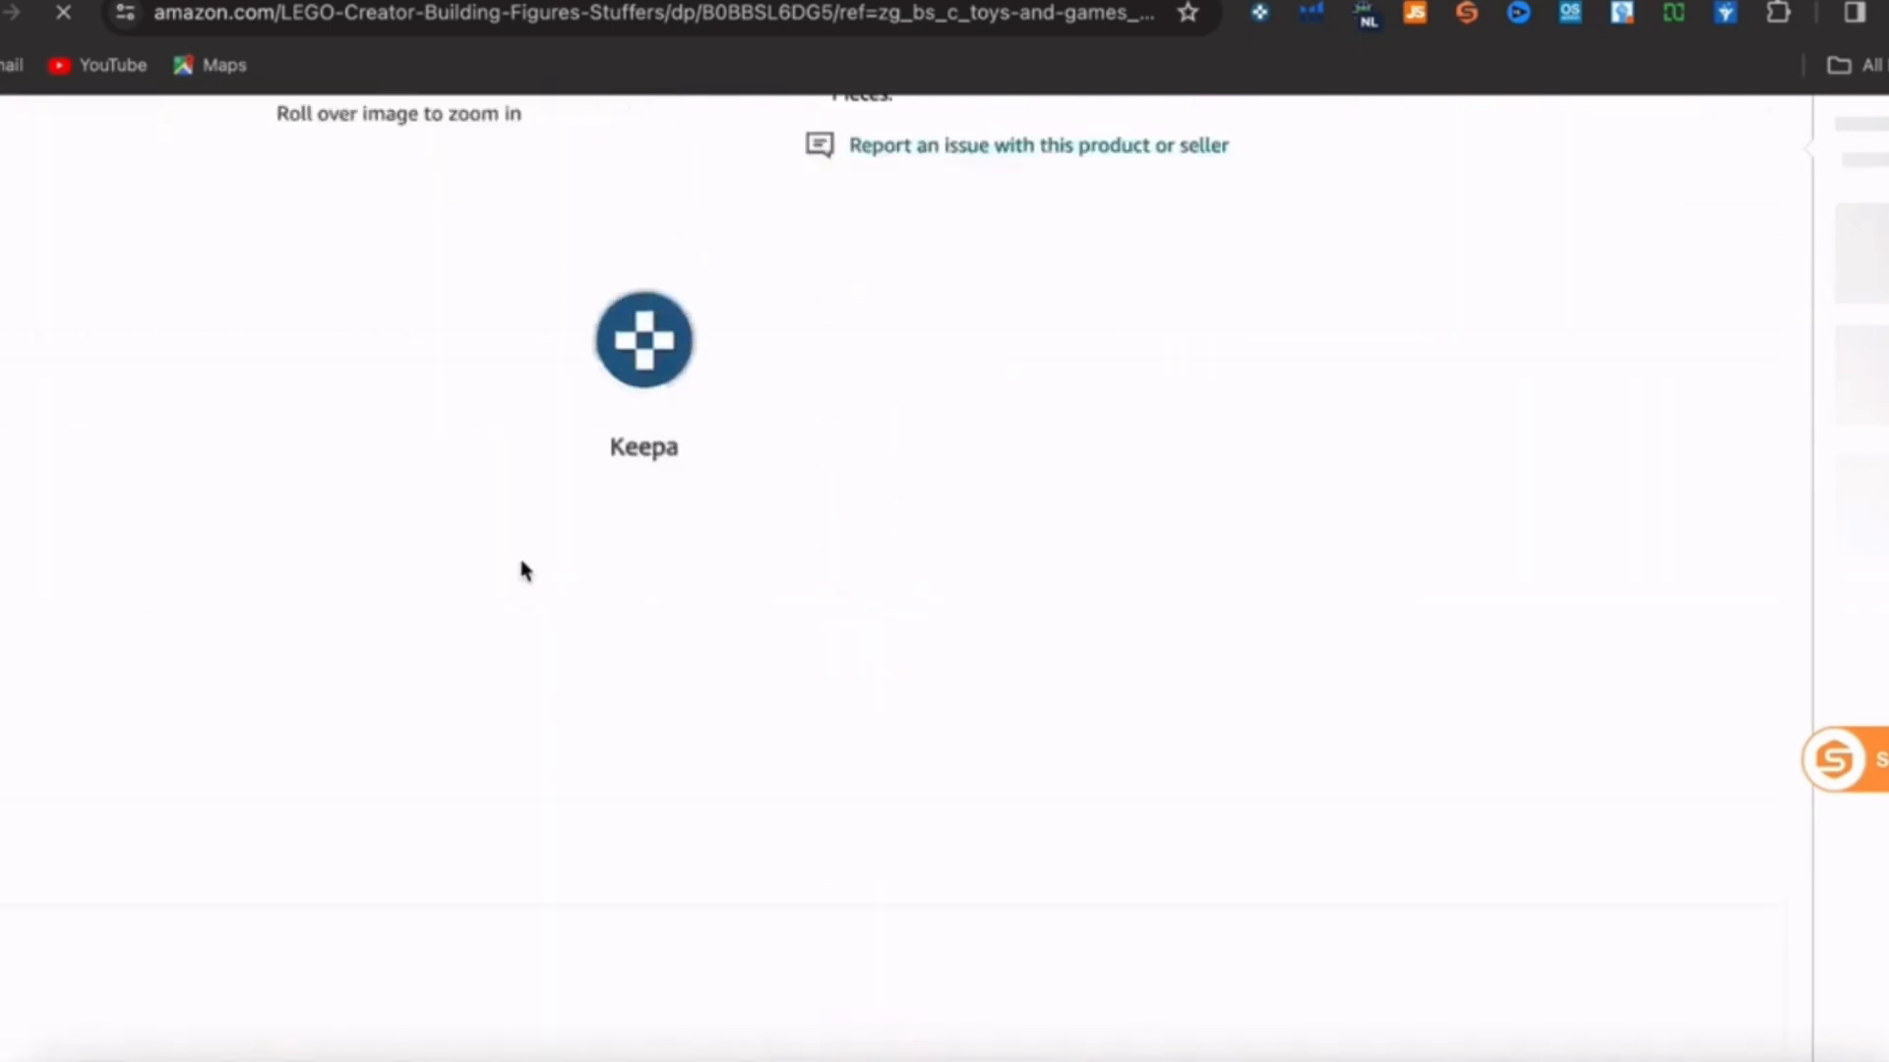
scroll(524, 569, "up", 3)
scroll(524, 566, "up", 1)
scroll(523, 565, "down", 1)
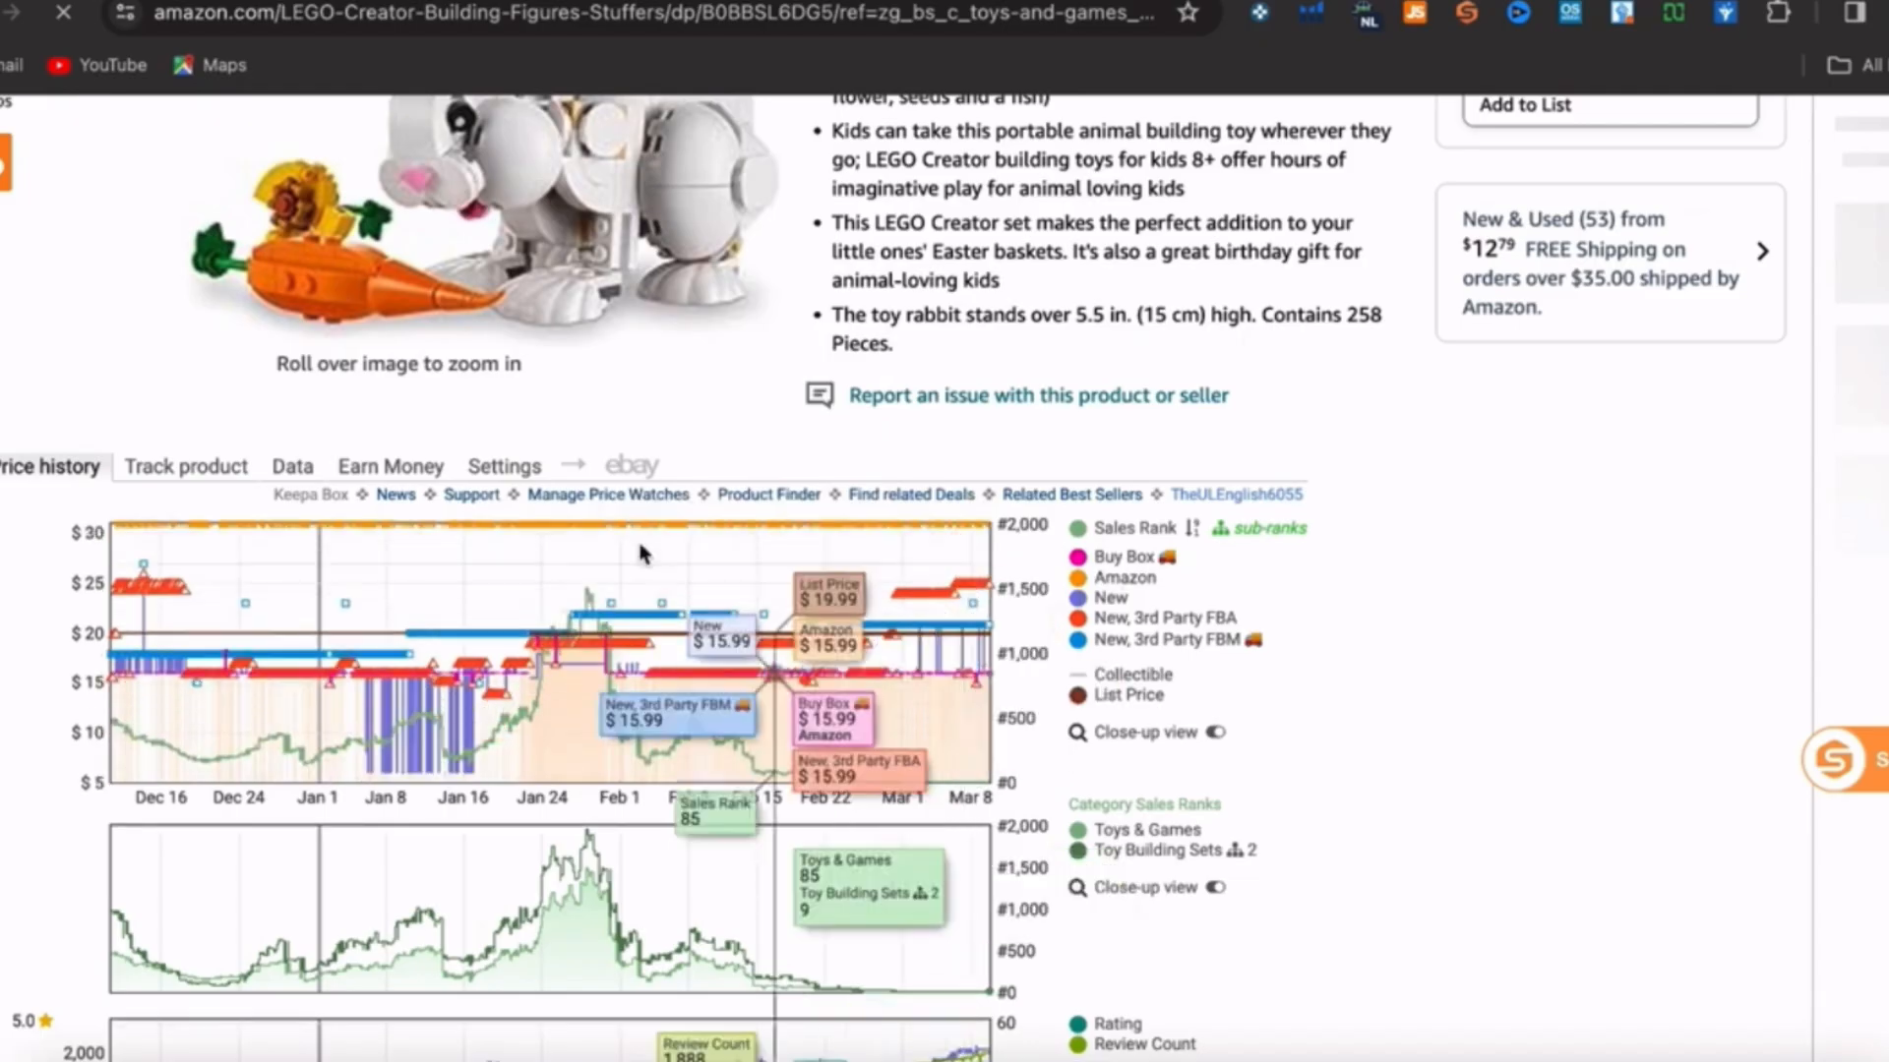
- Show Keepa's product details data for the LEGO White Rabbit listing and check the listing's main offer
left_click(166, 466)
scroll(165, 413, "down", 1)
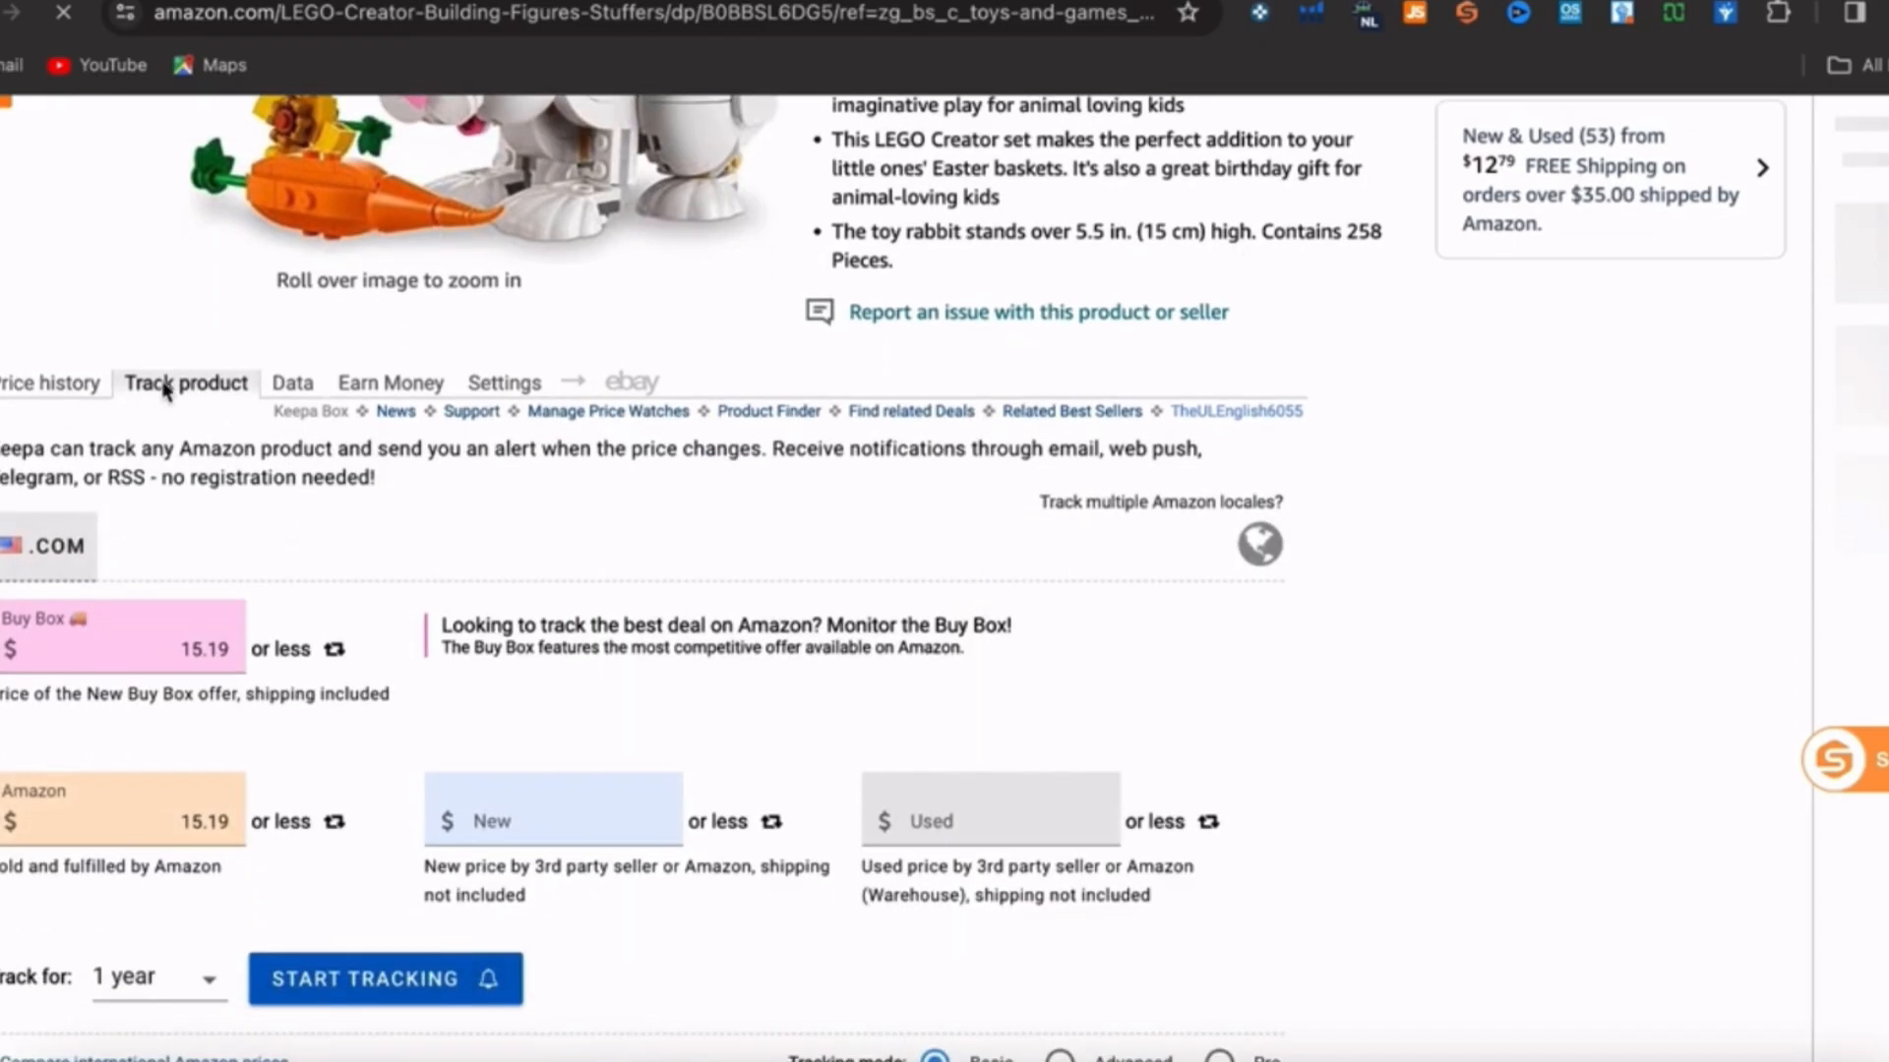
left_click(293, 383)
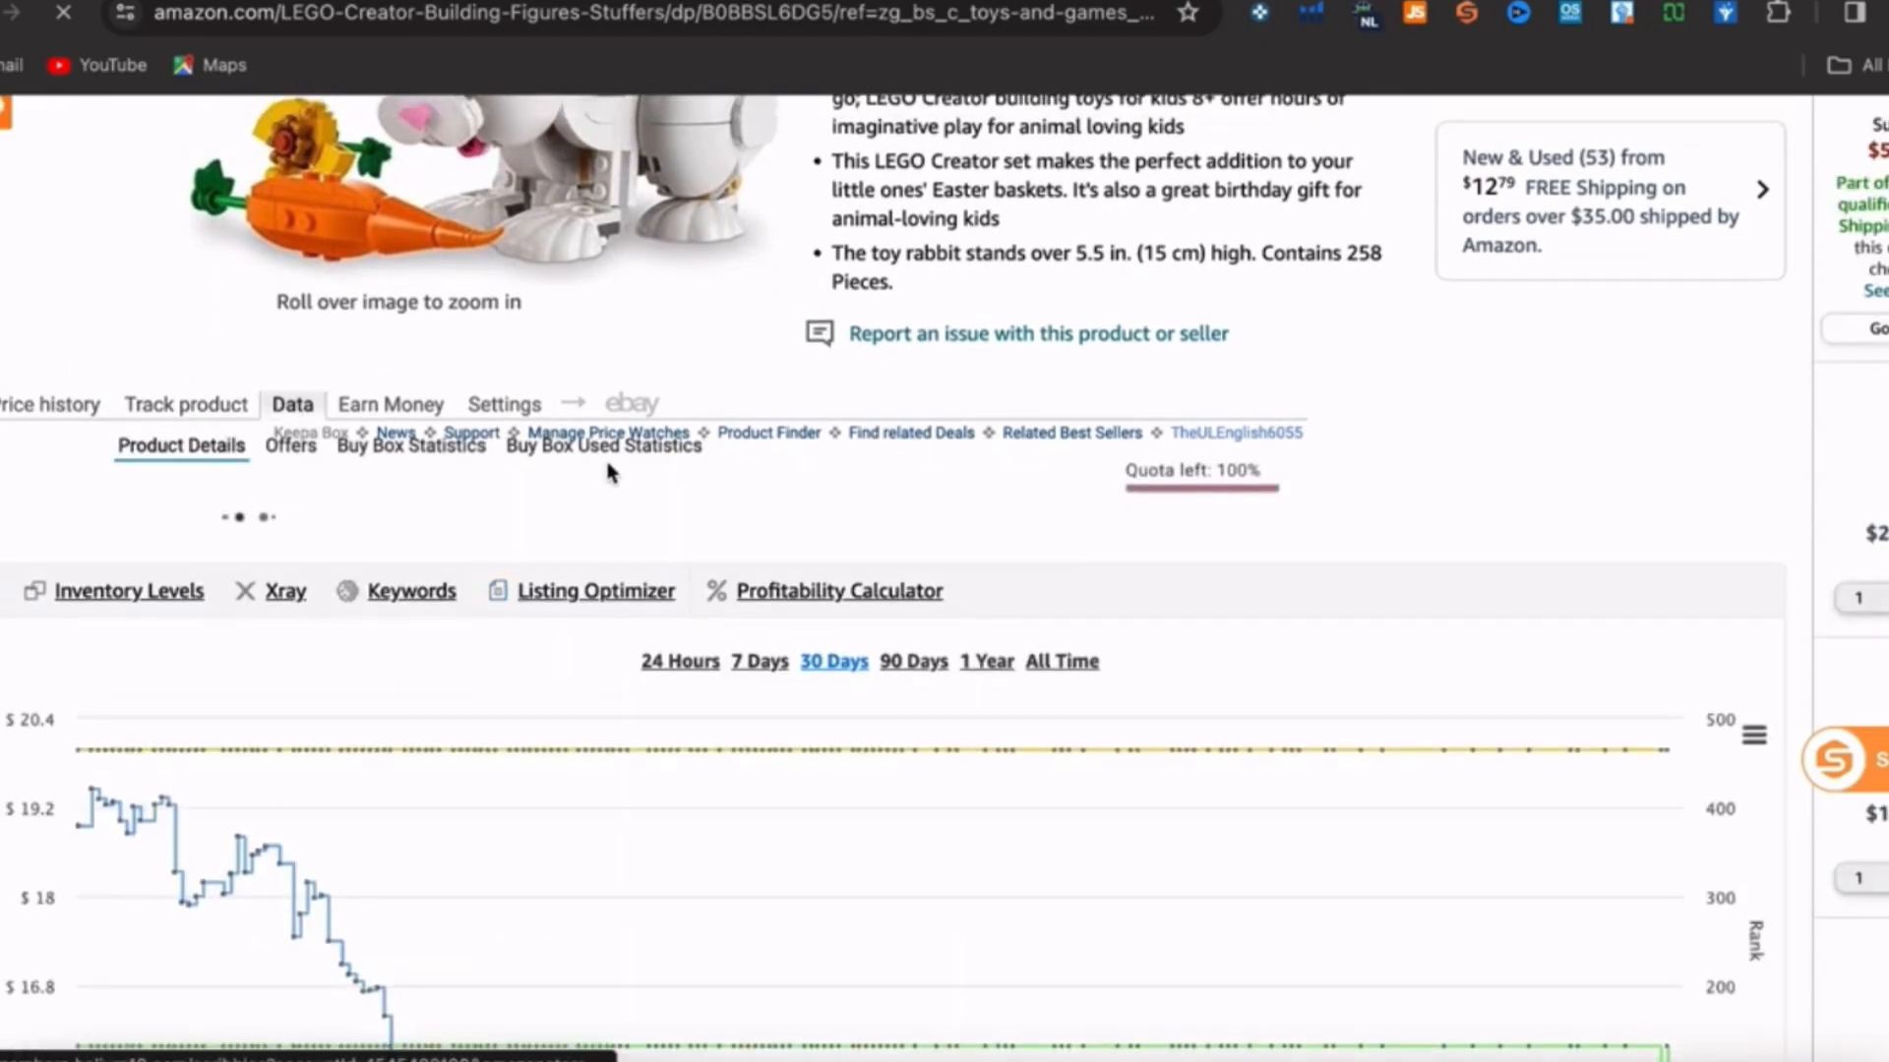
scroll(610, 473, "down", 1)
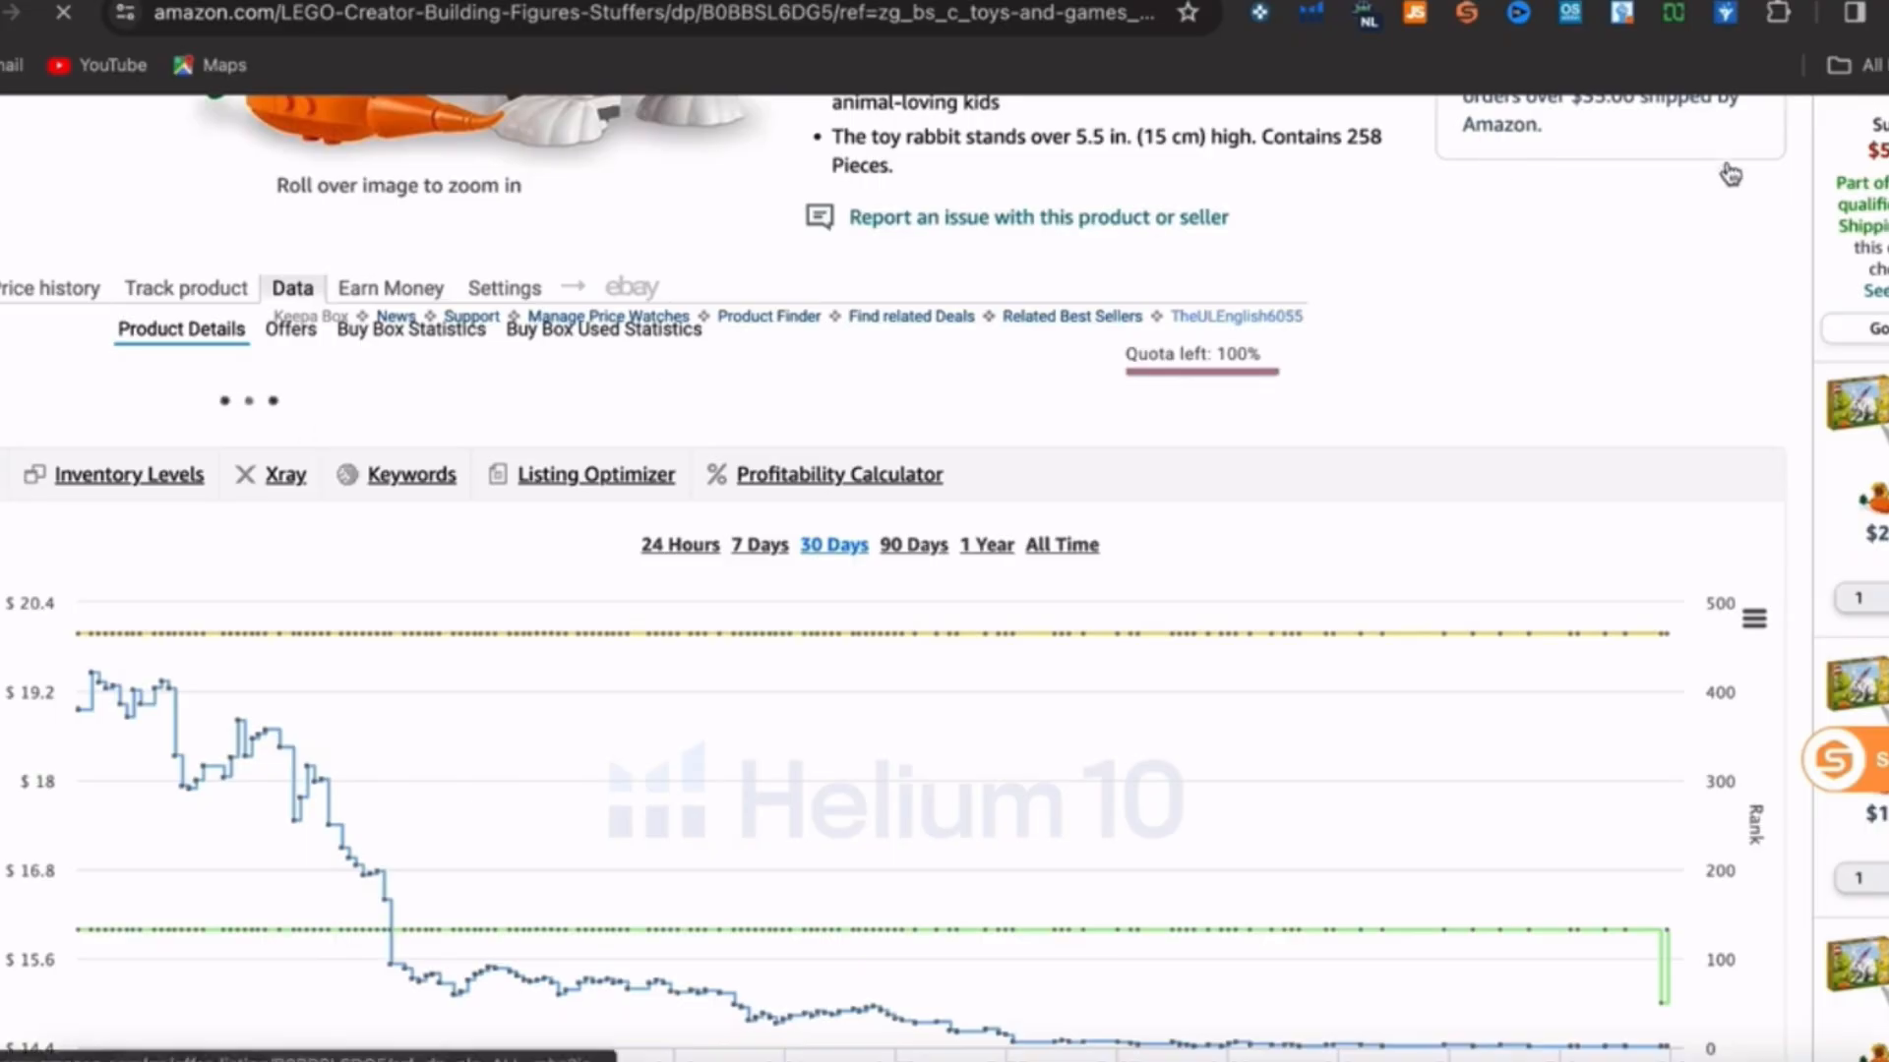
scroll(1731, 187, "down", 2)
scroll(1731, 198, "up", 9)
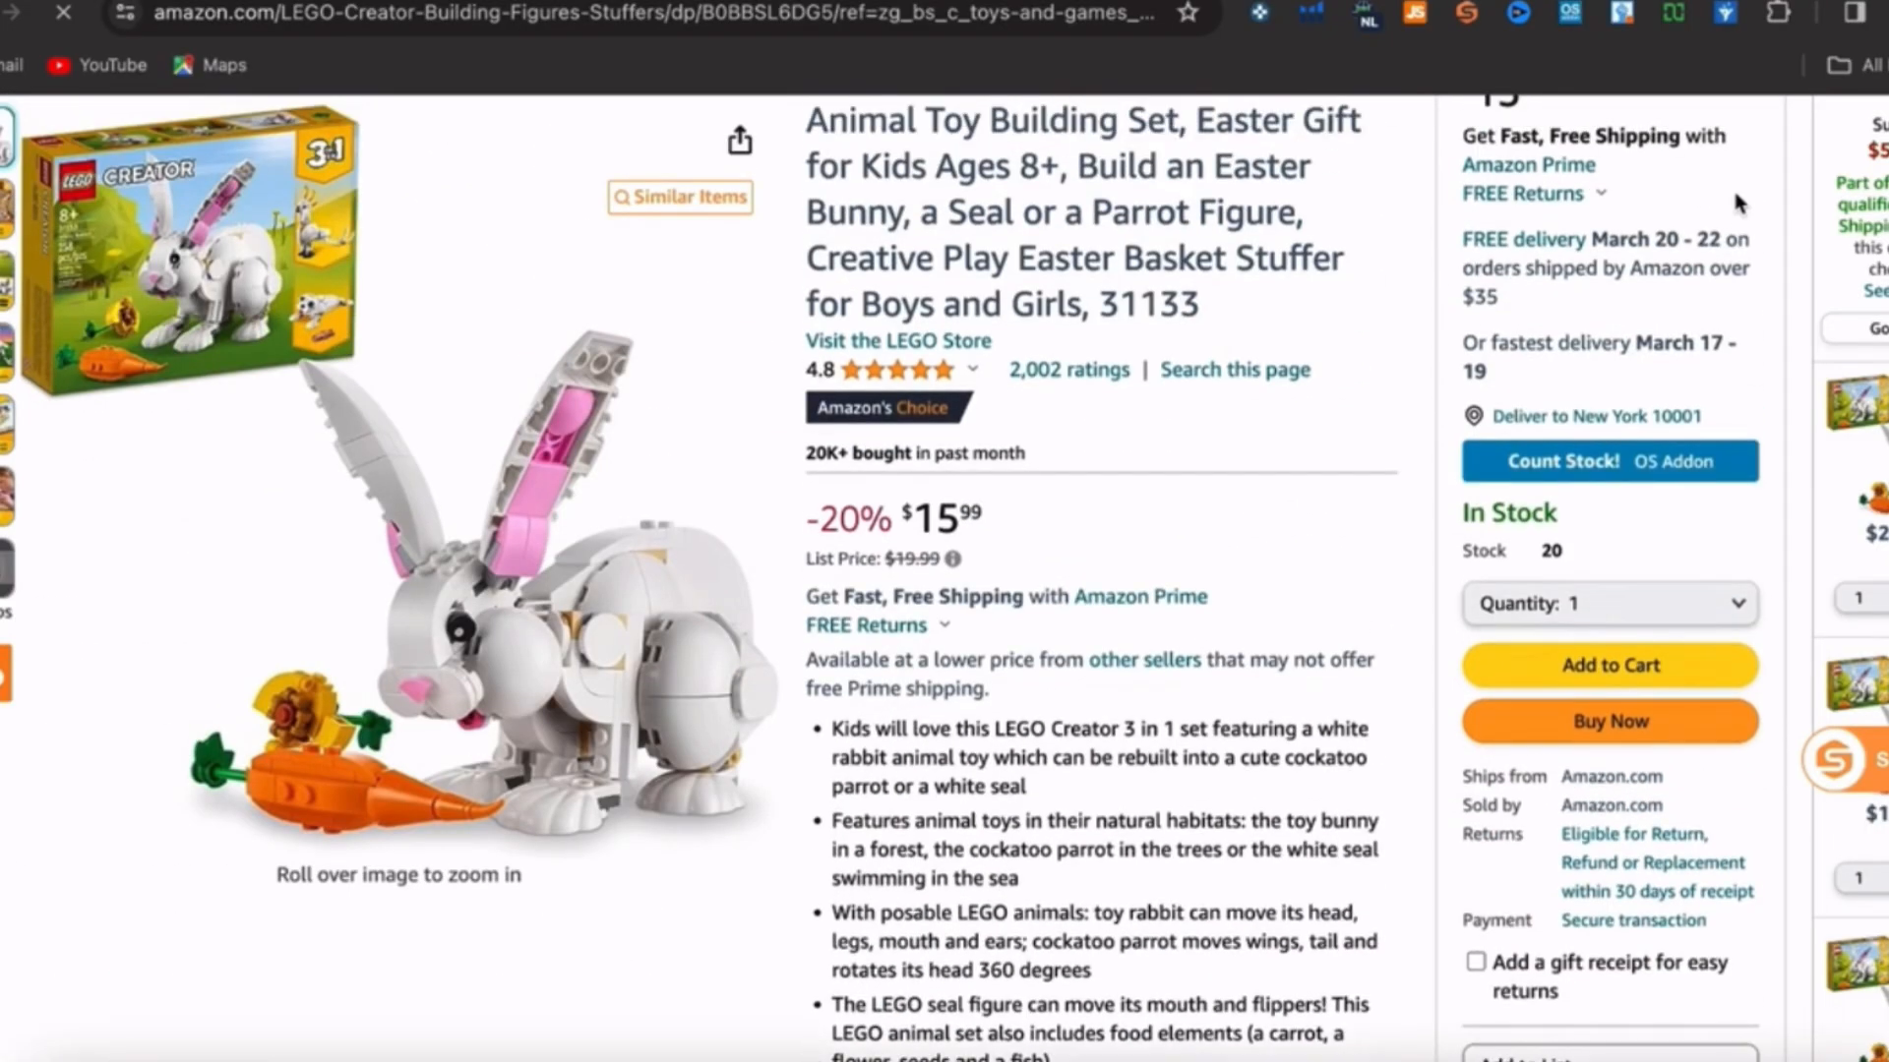
- Look through Keepa's product details for the LEGO White Rabbit listing, including its seller and price data, and show its Buy Box Statistics
scroll(1732, 187, "down", 3)
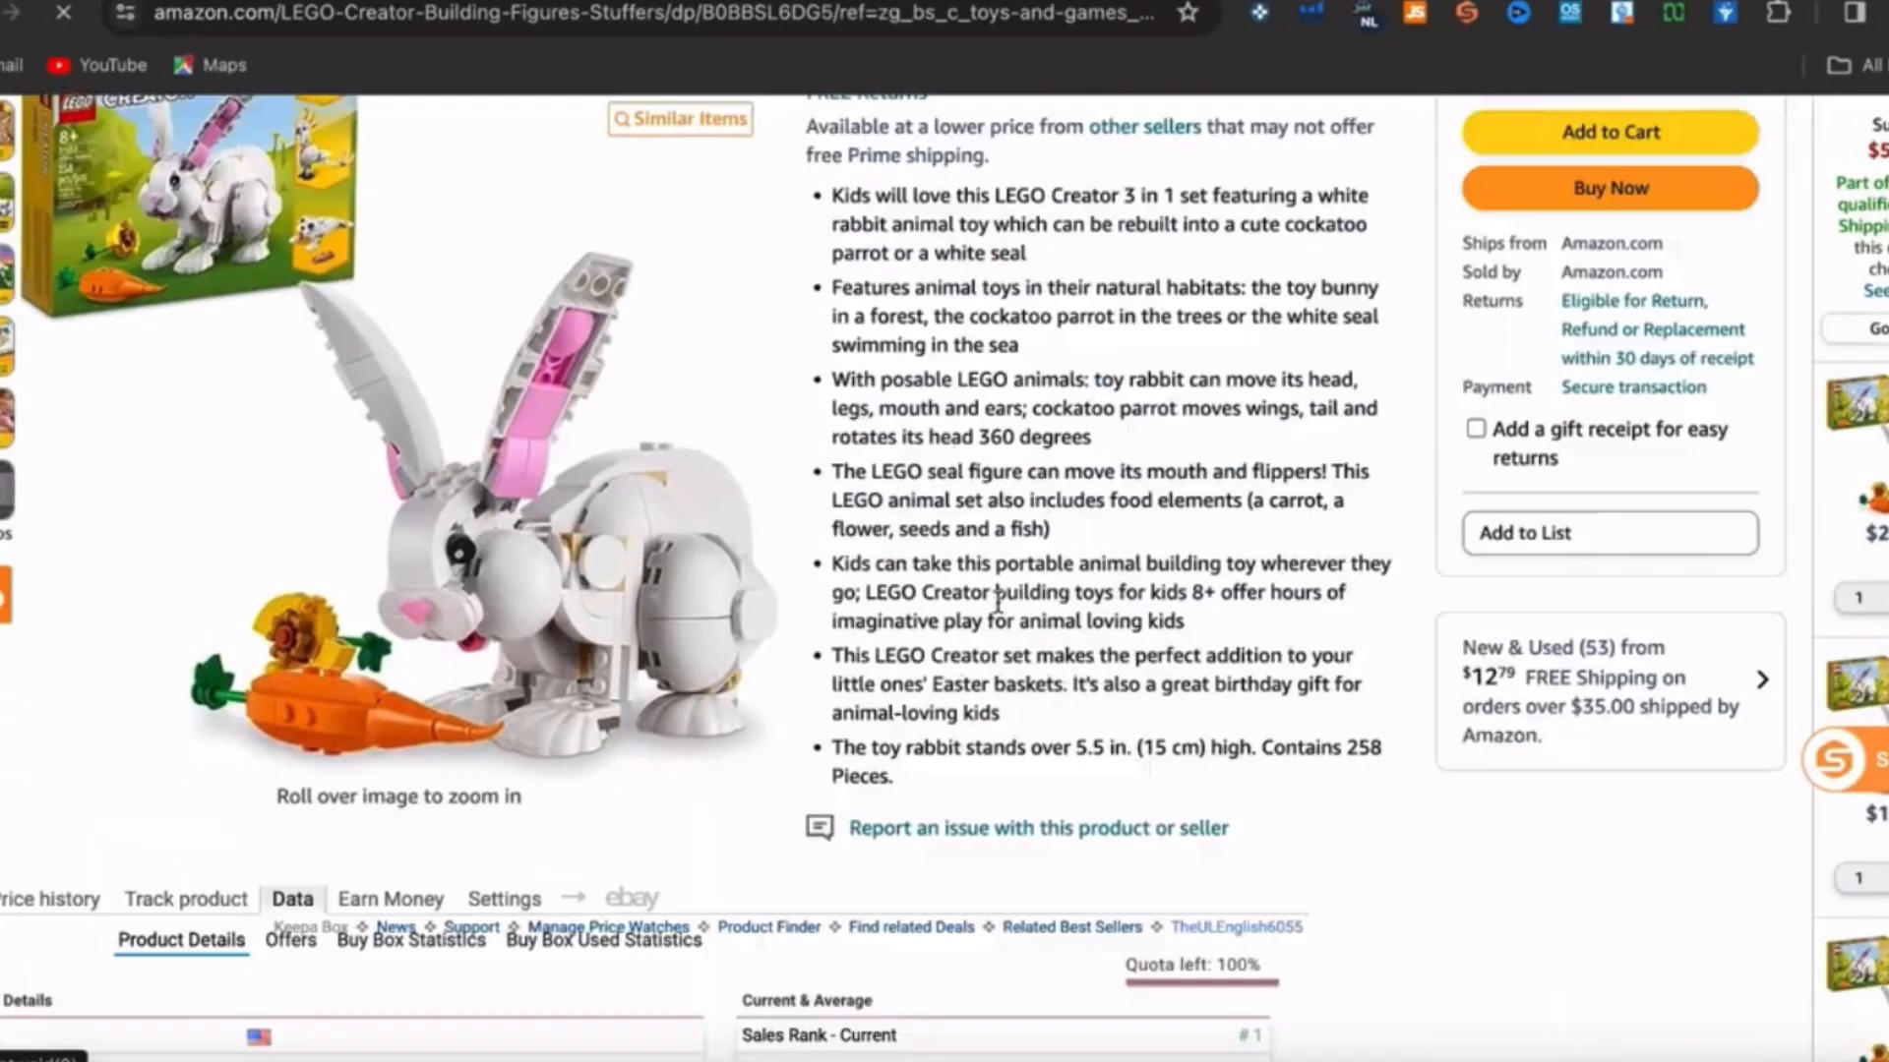
scroll(997, 602, "down", 10)
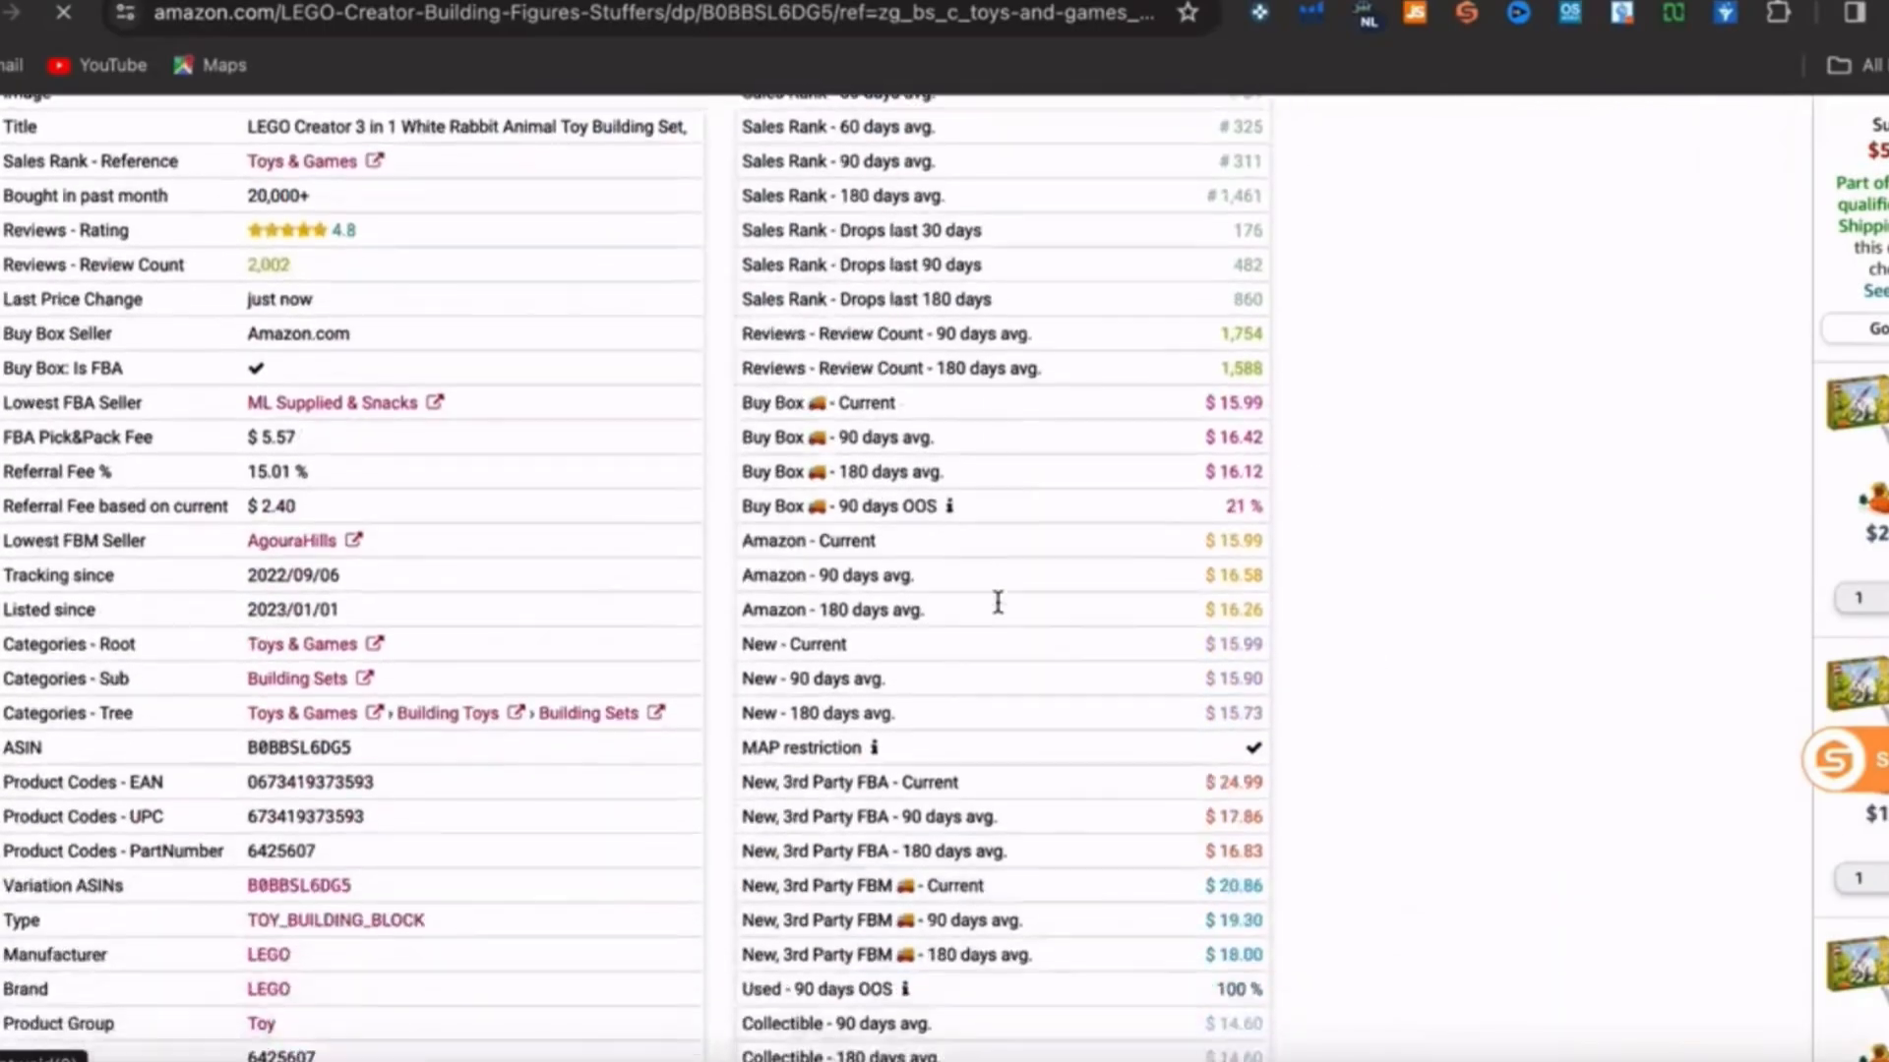
scroll(997, 602, "up", 4)
scroll(996, 602, "down", 2)
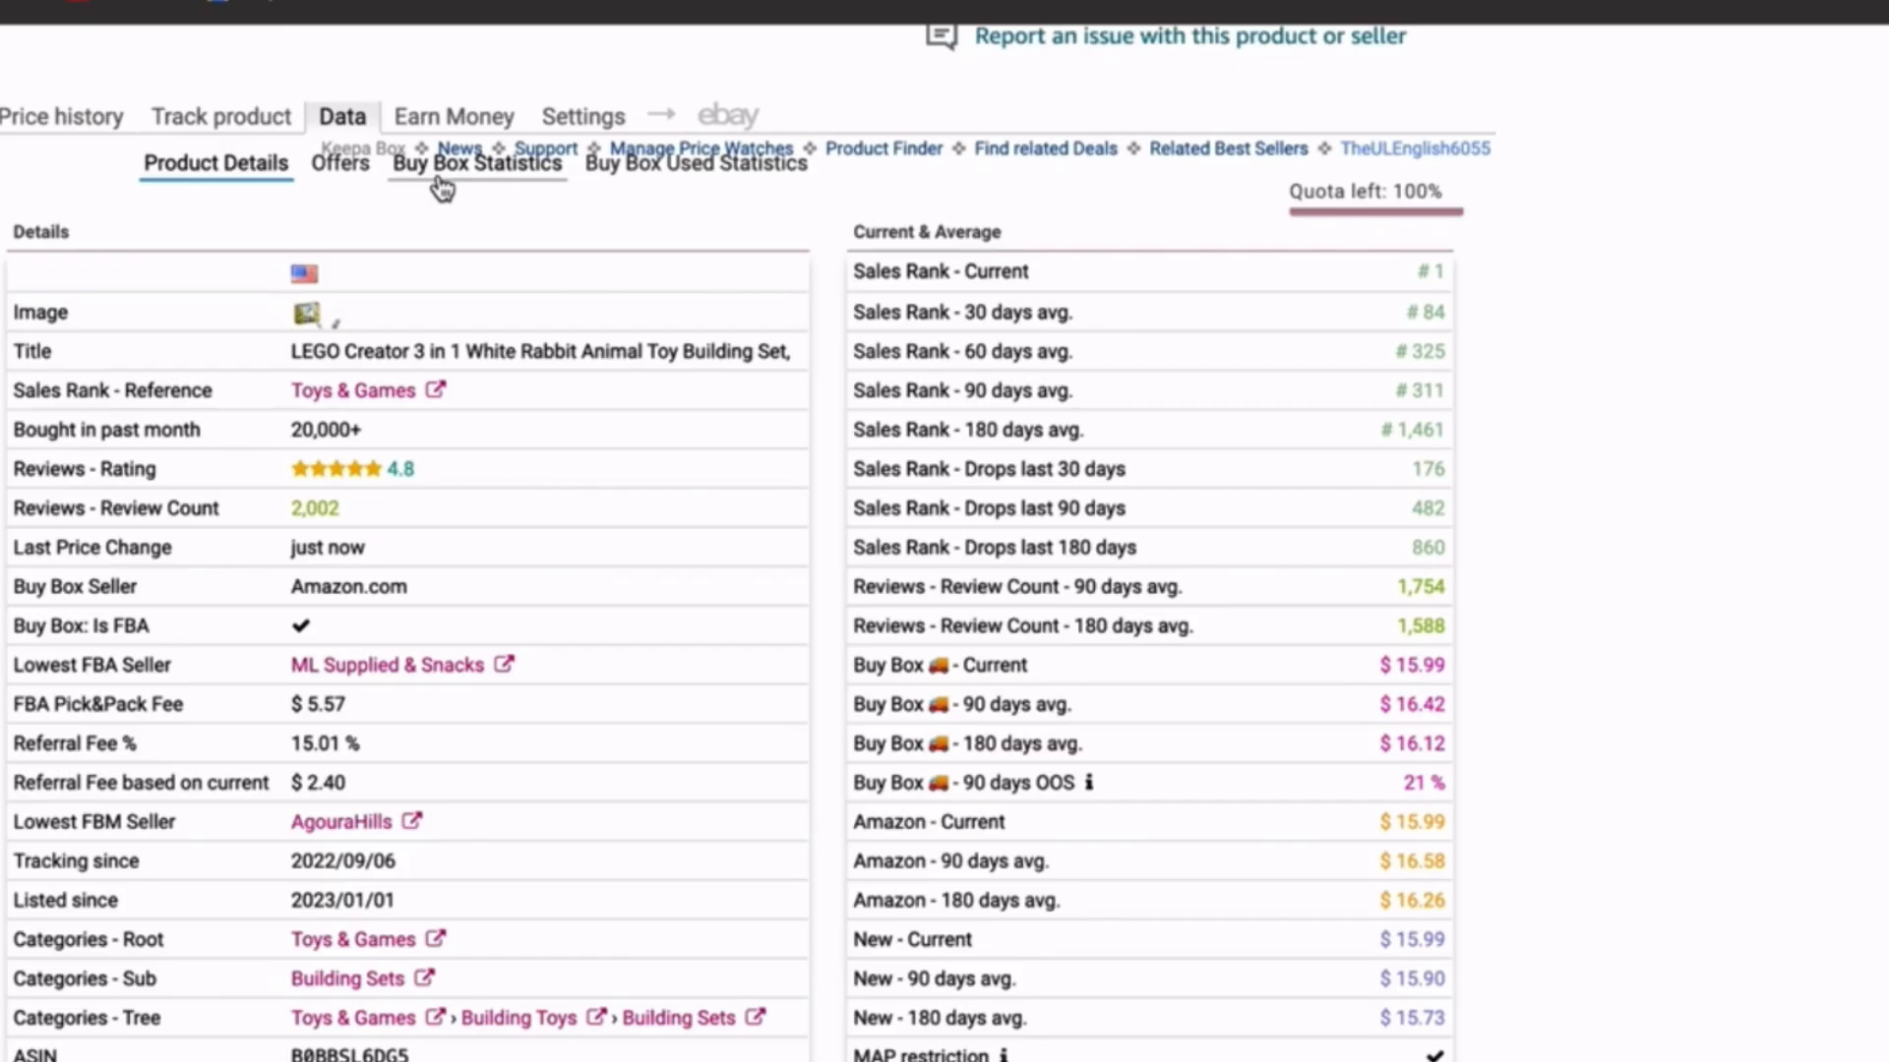
left_click(443, 187)
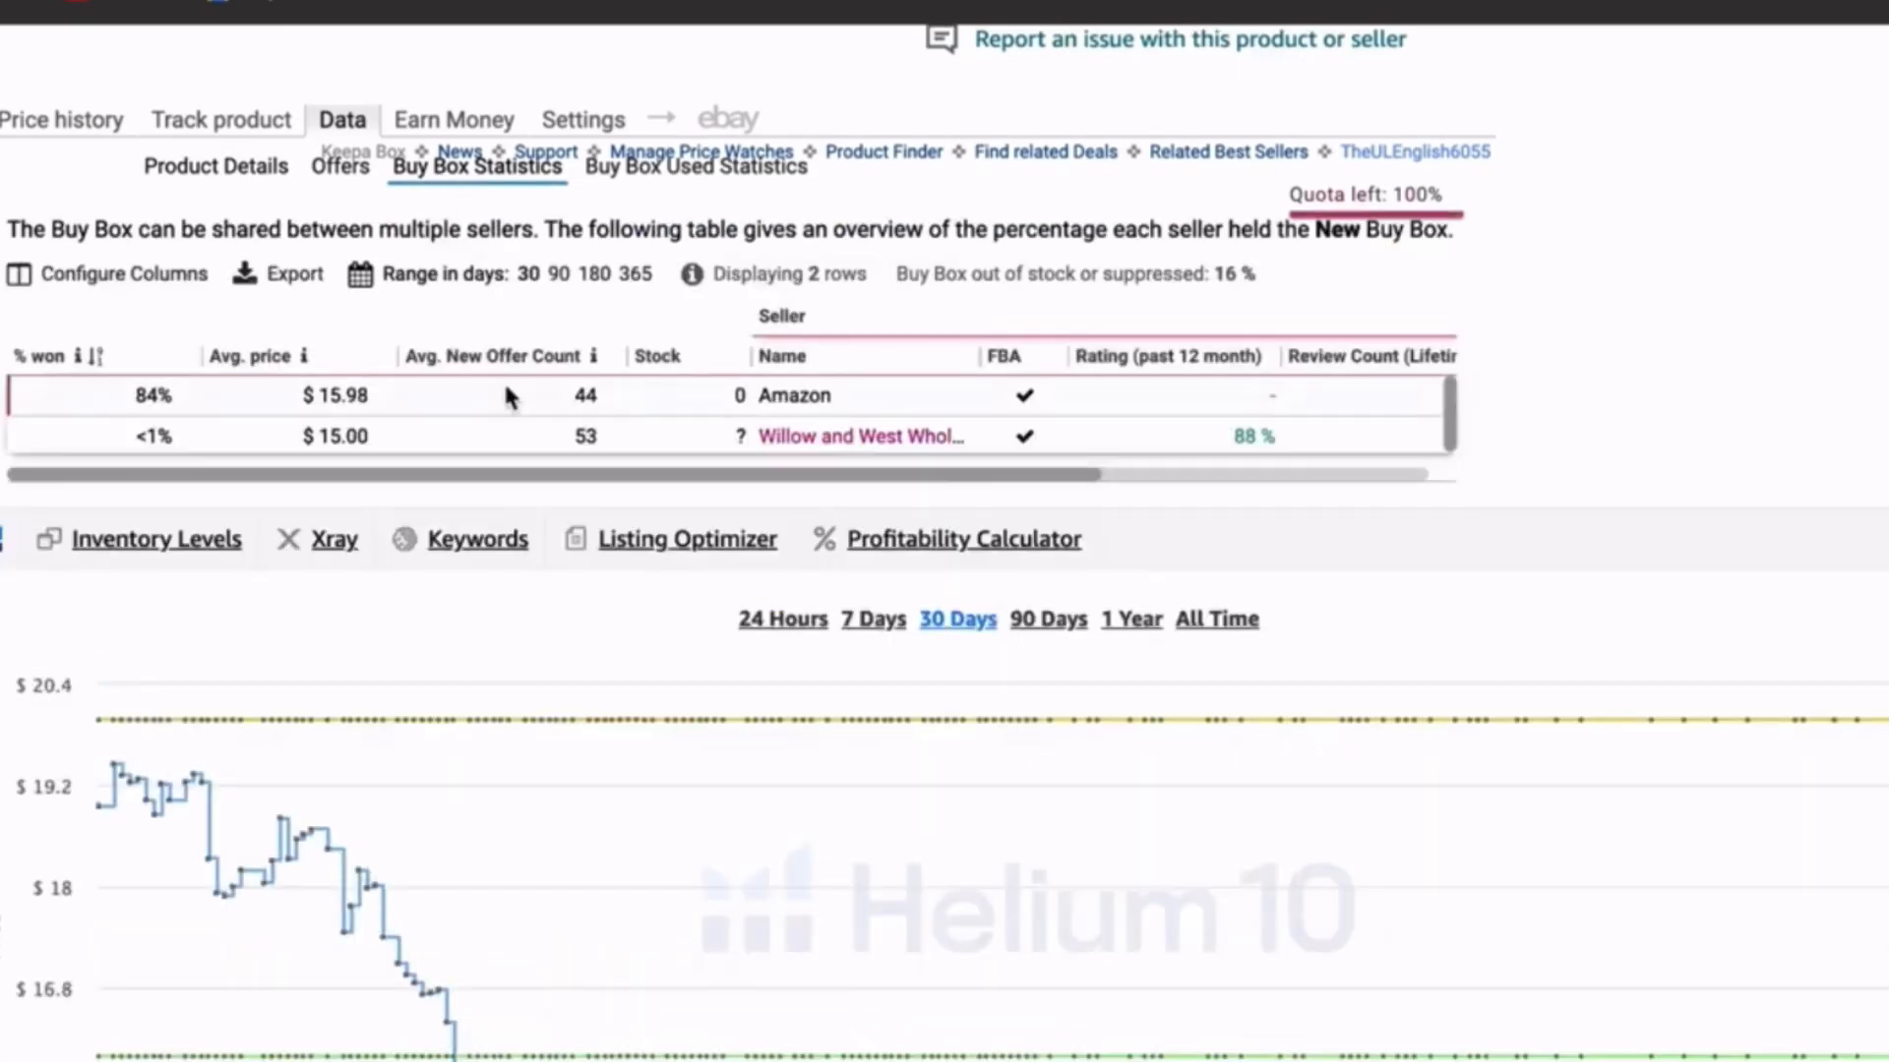
- Set the LEGO listing's Buy Box statistics range to 365 days and examine the sellers' win shares, stock, fulfilment, ratings and last wins
left_click(635, 273)
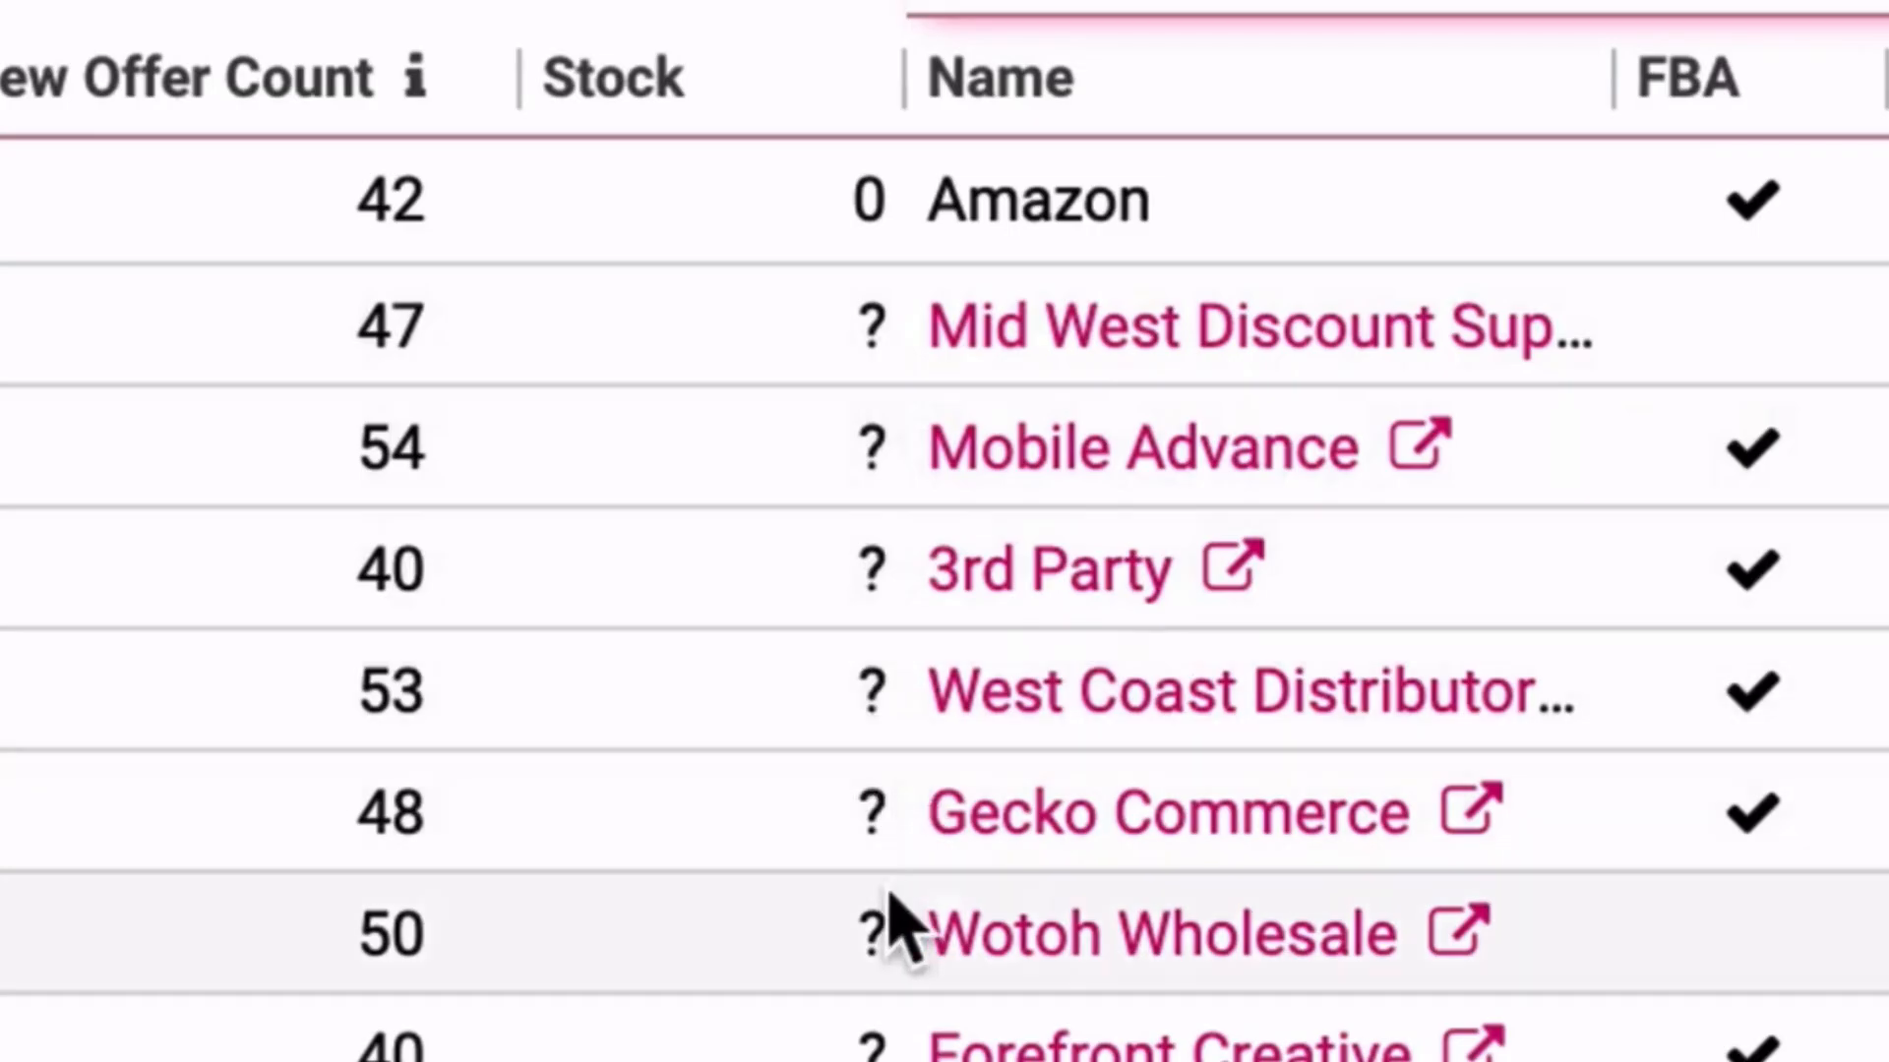
scroll(890, 910, "down", 10)
scroll(891, 910, "up", 10)
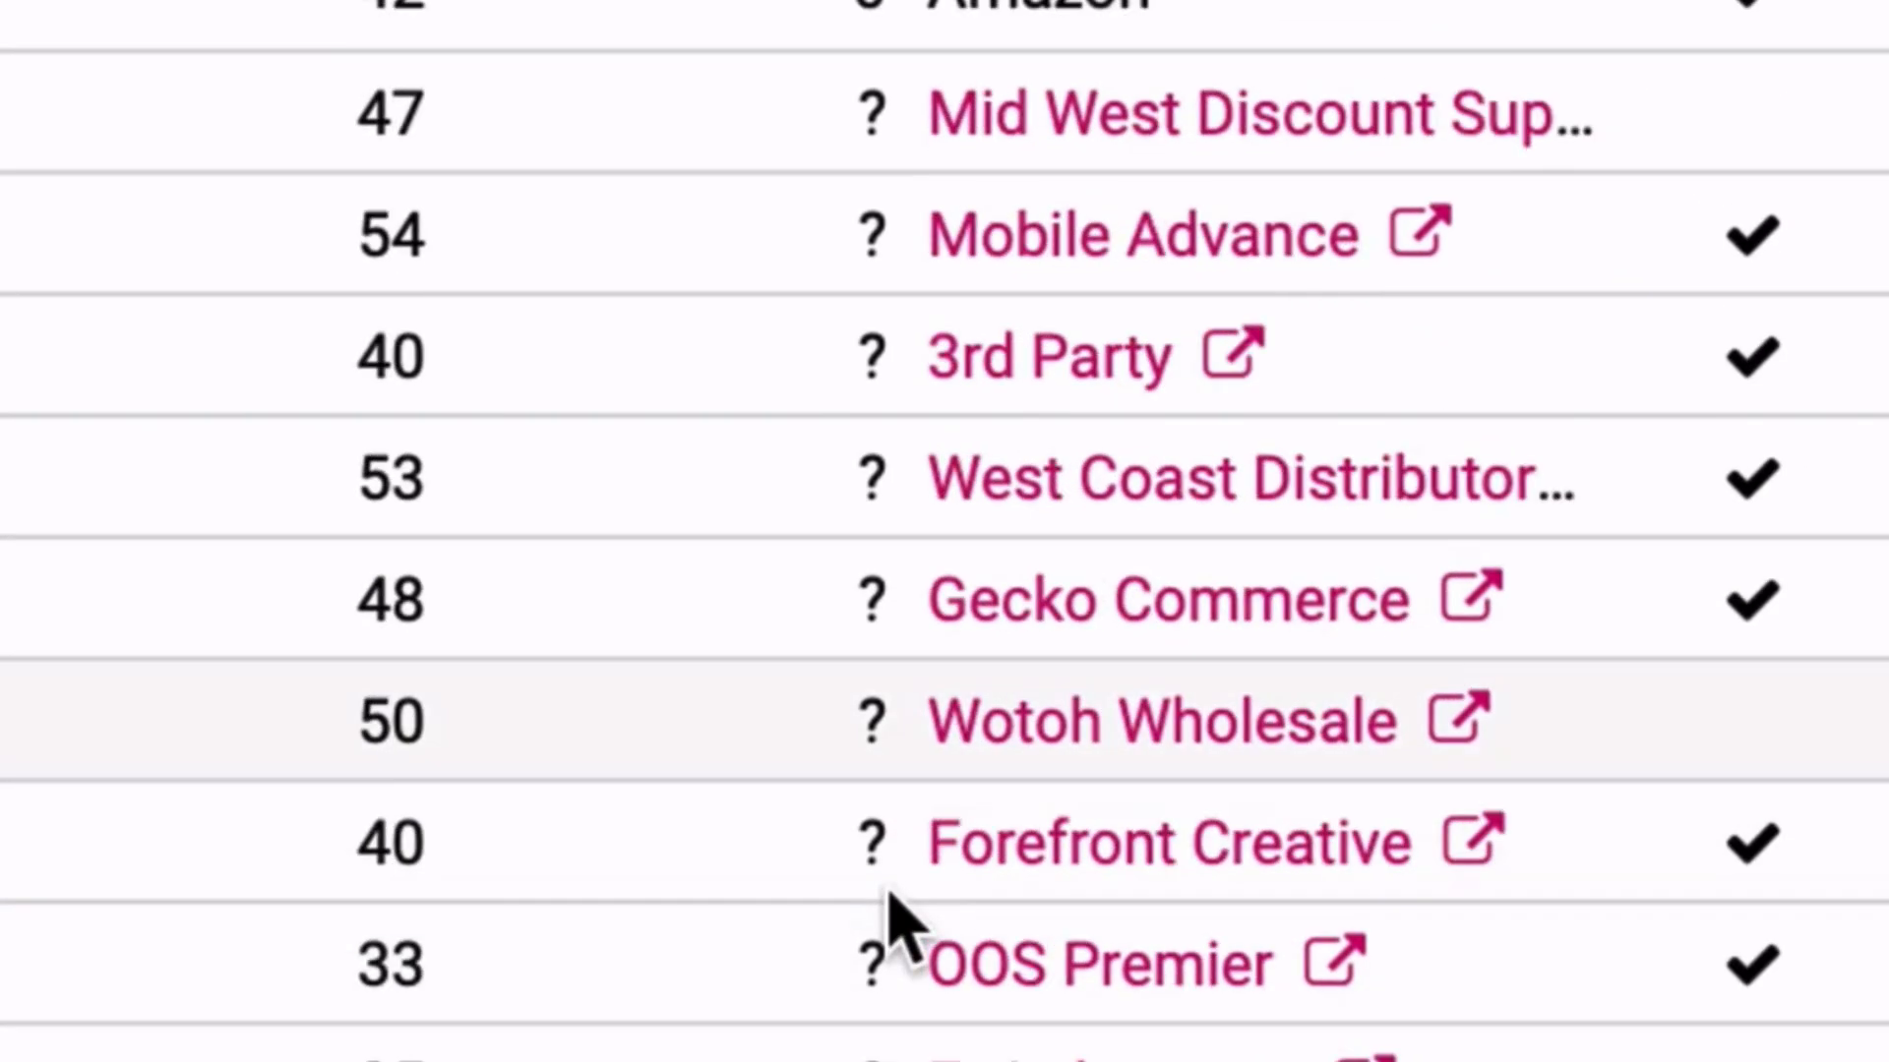
scroll(896, 919, "up", 2)
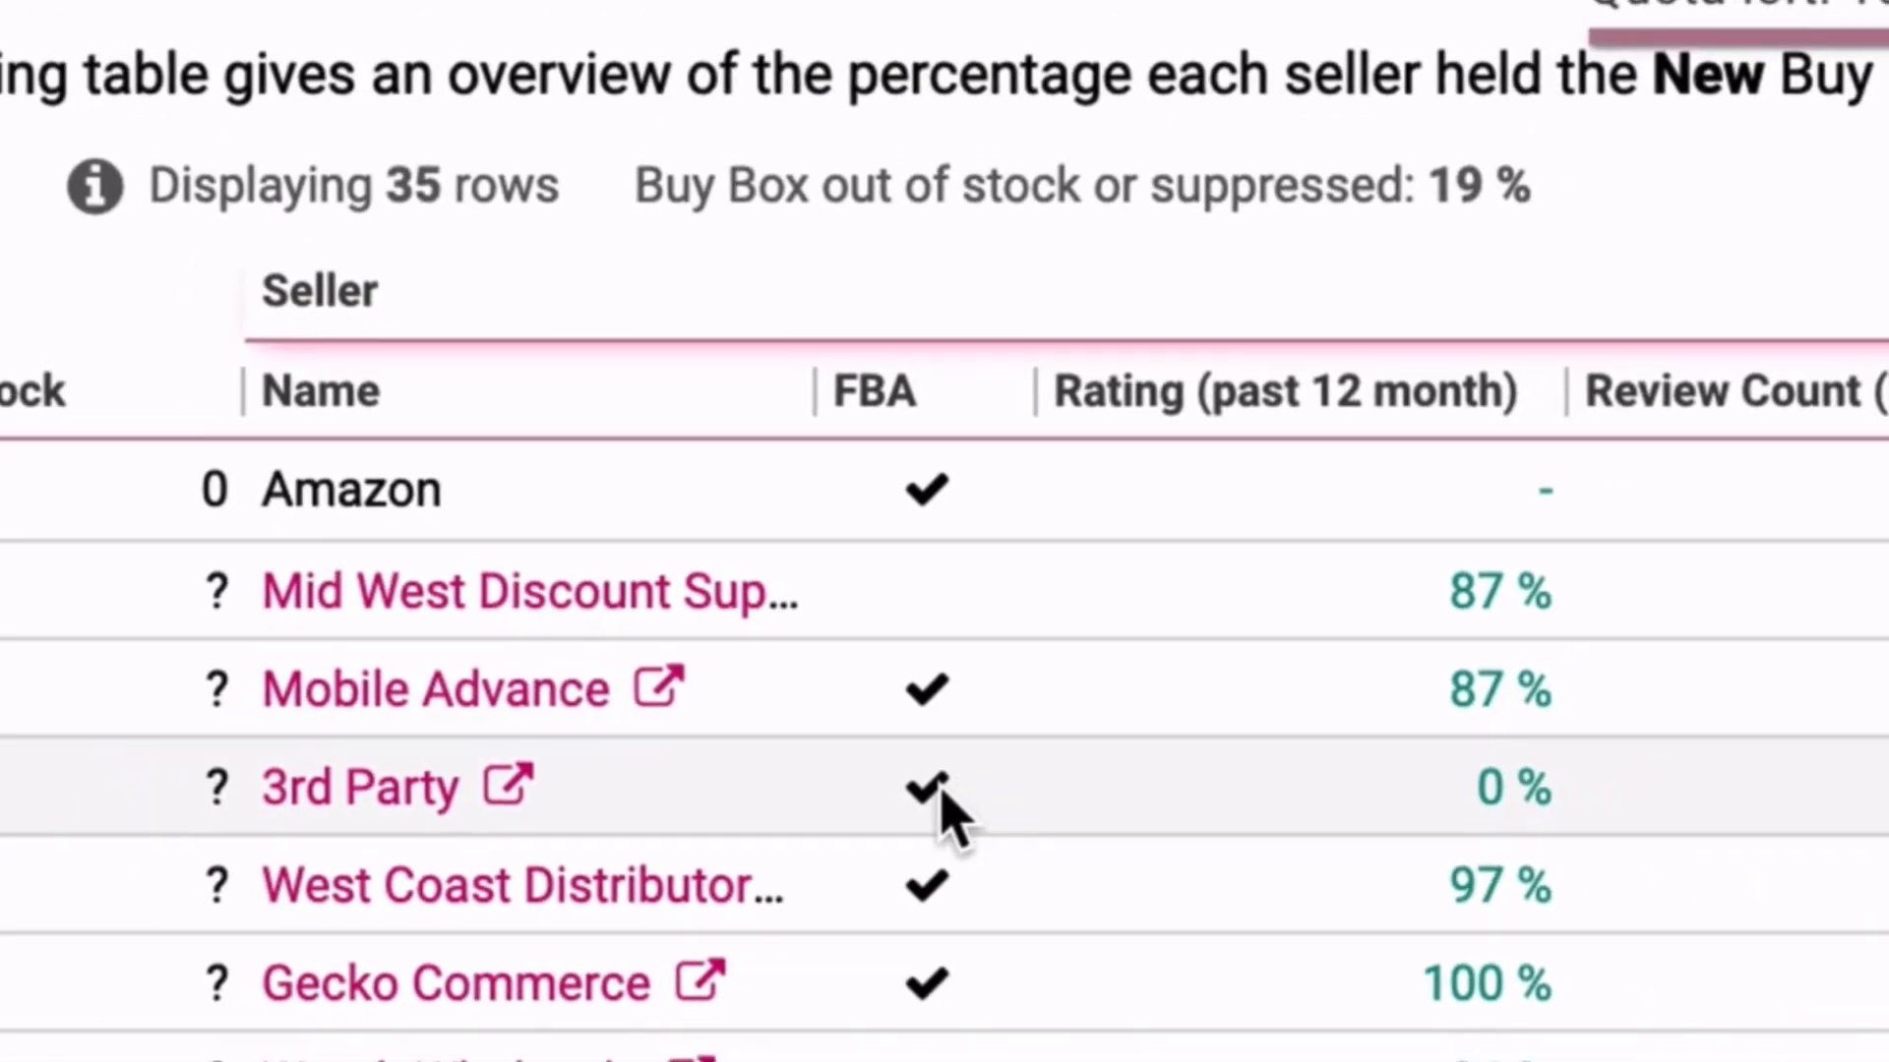
scroll(935, 801, "down", 5)
scroll(925, 768, "down", 10)
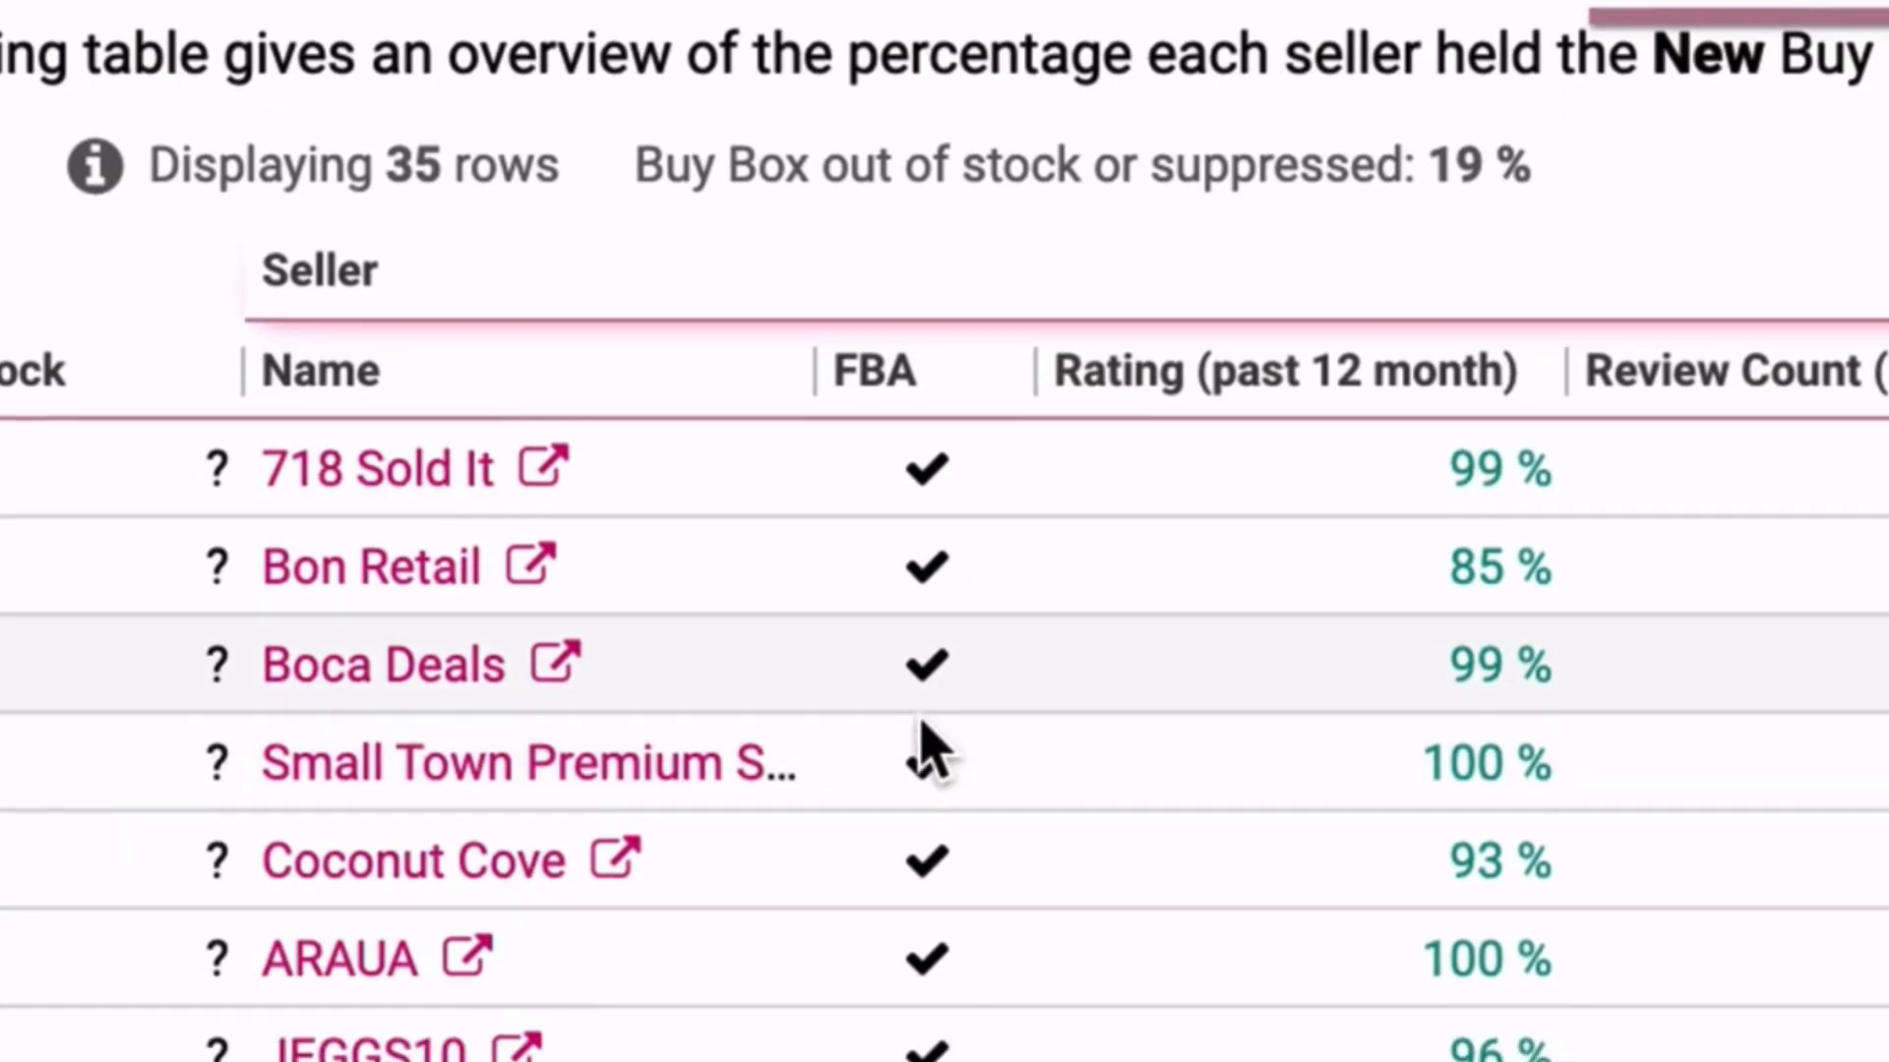
scroll(920, 748, "up", 5)
scroll(922, 744, "up", 2)
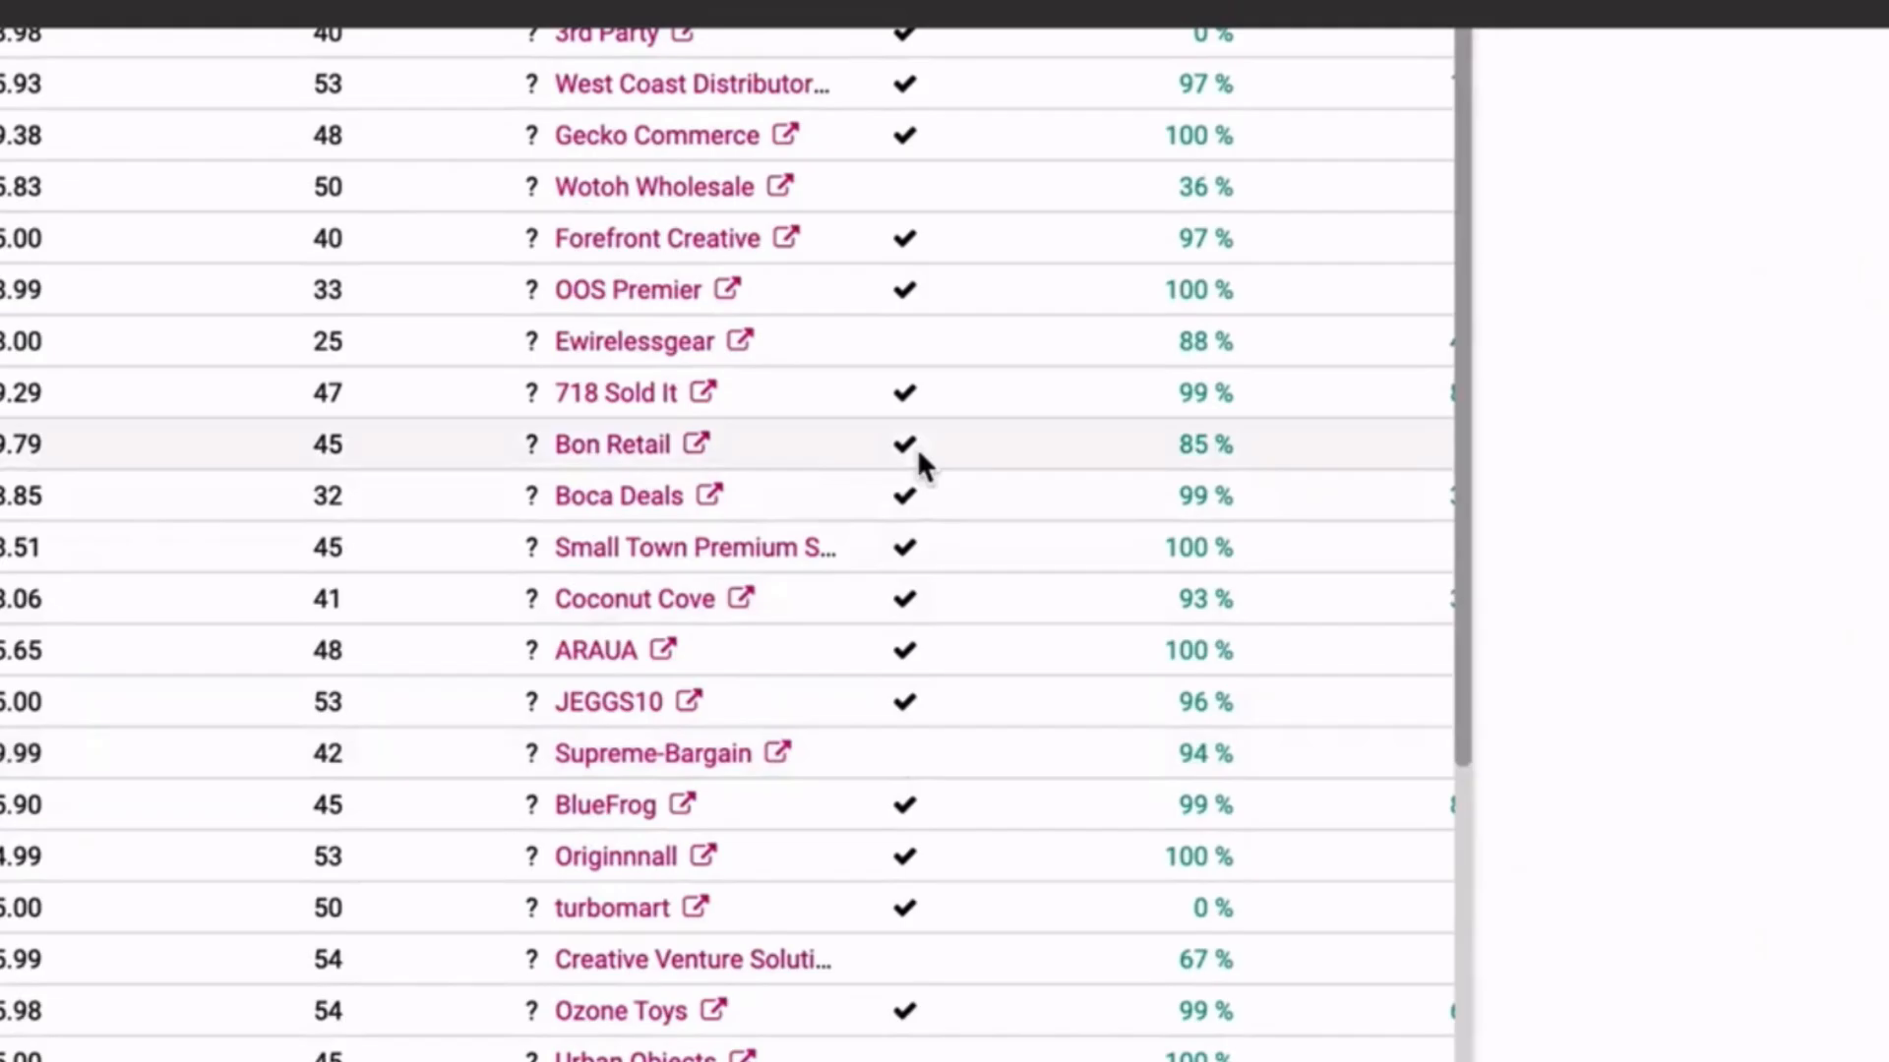
scroll(917, 447, "up", 10)
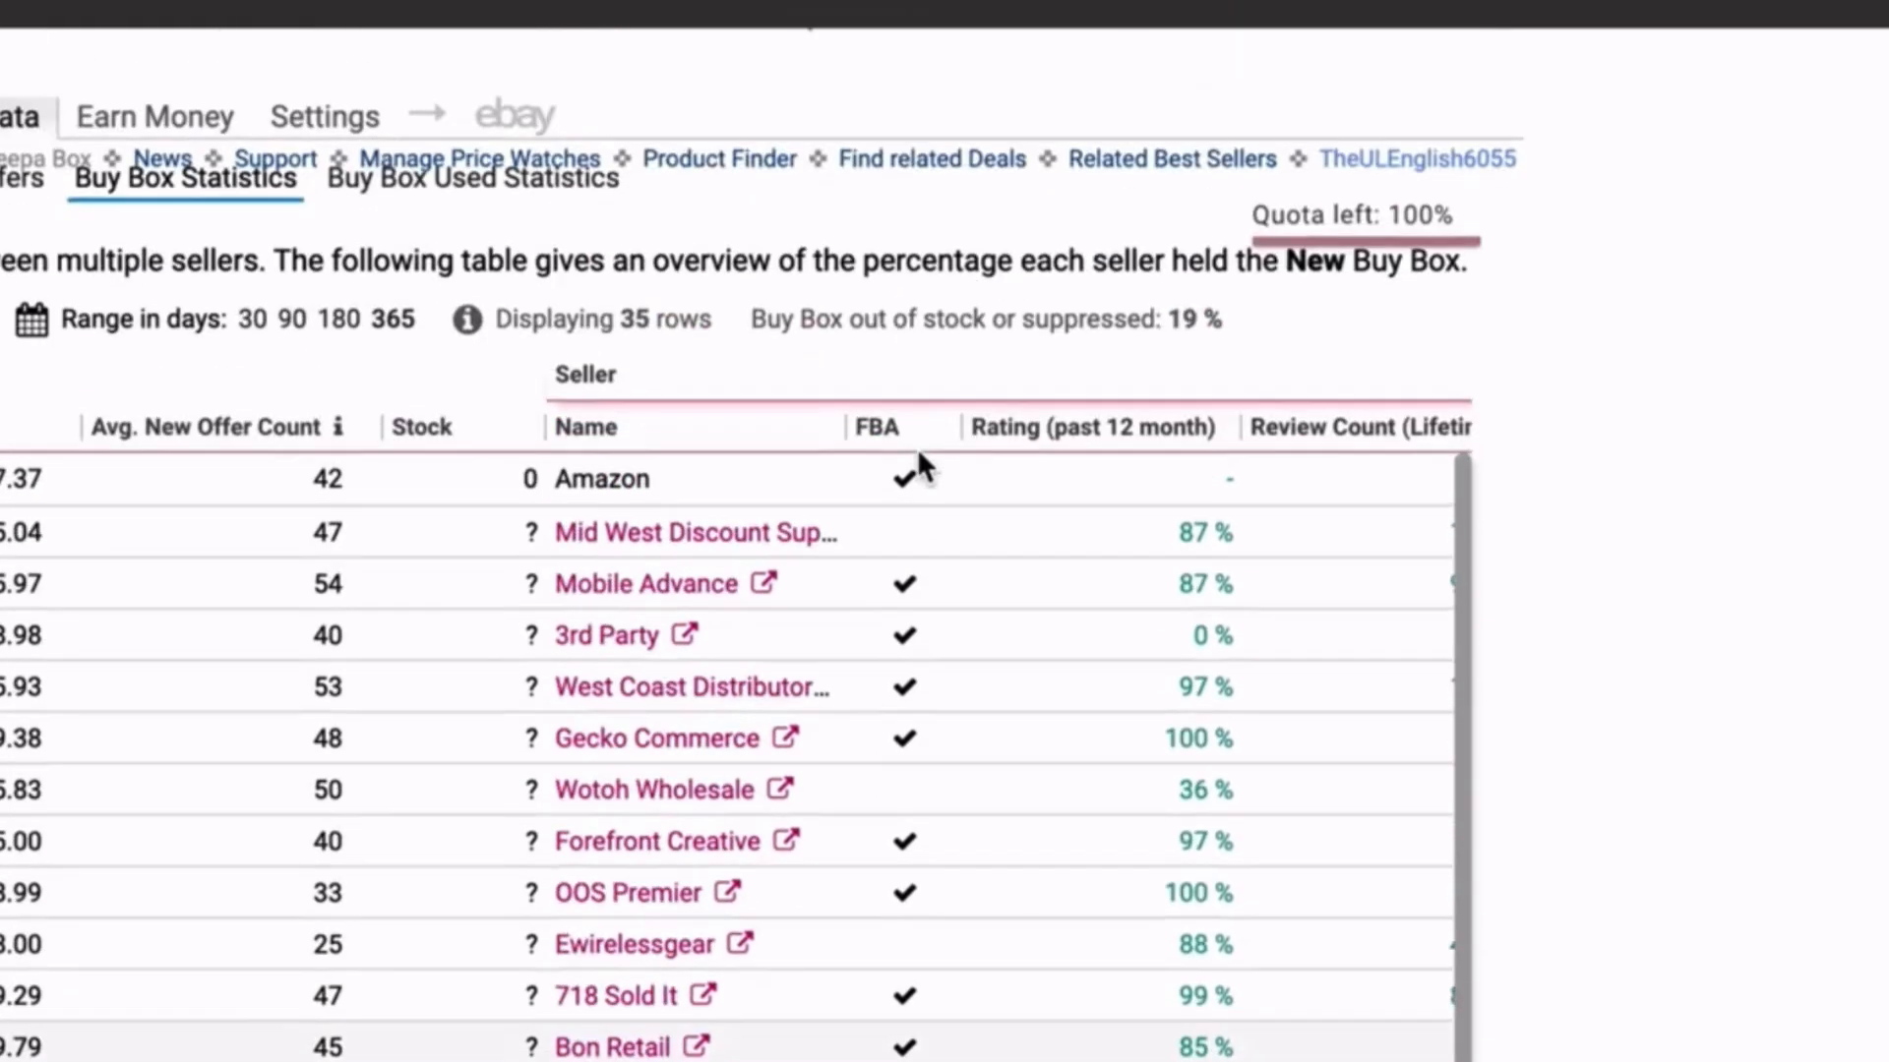
scroll(917, 447, "down", 5)
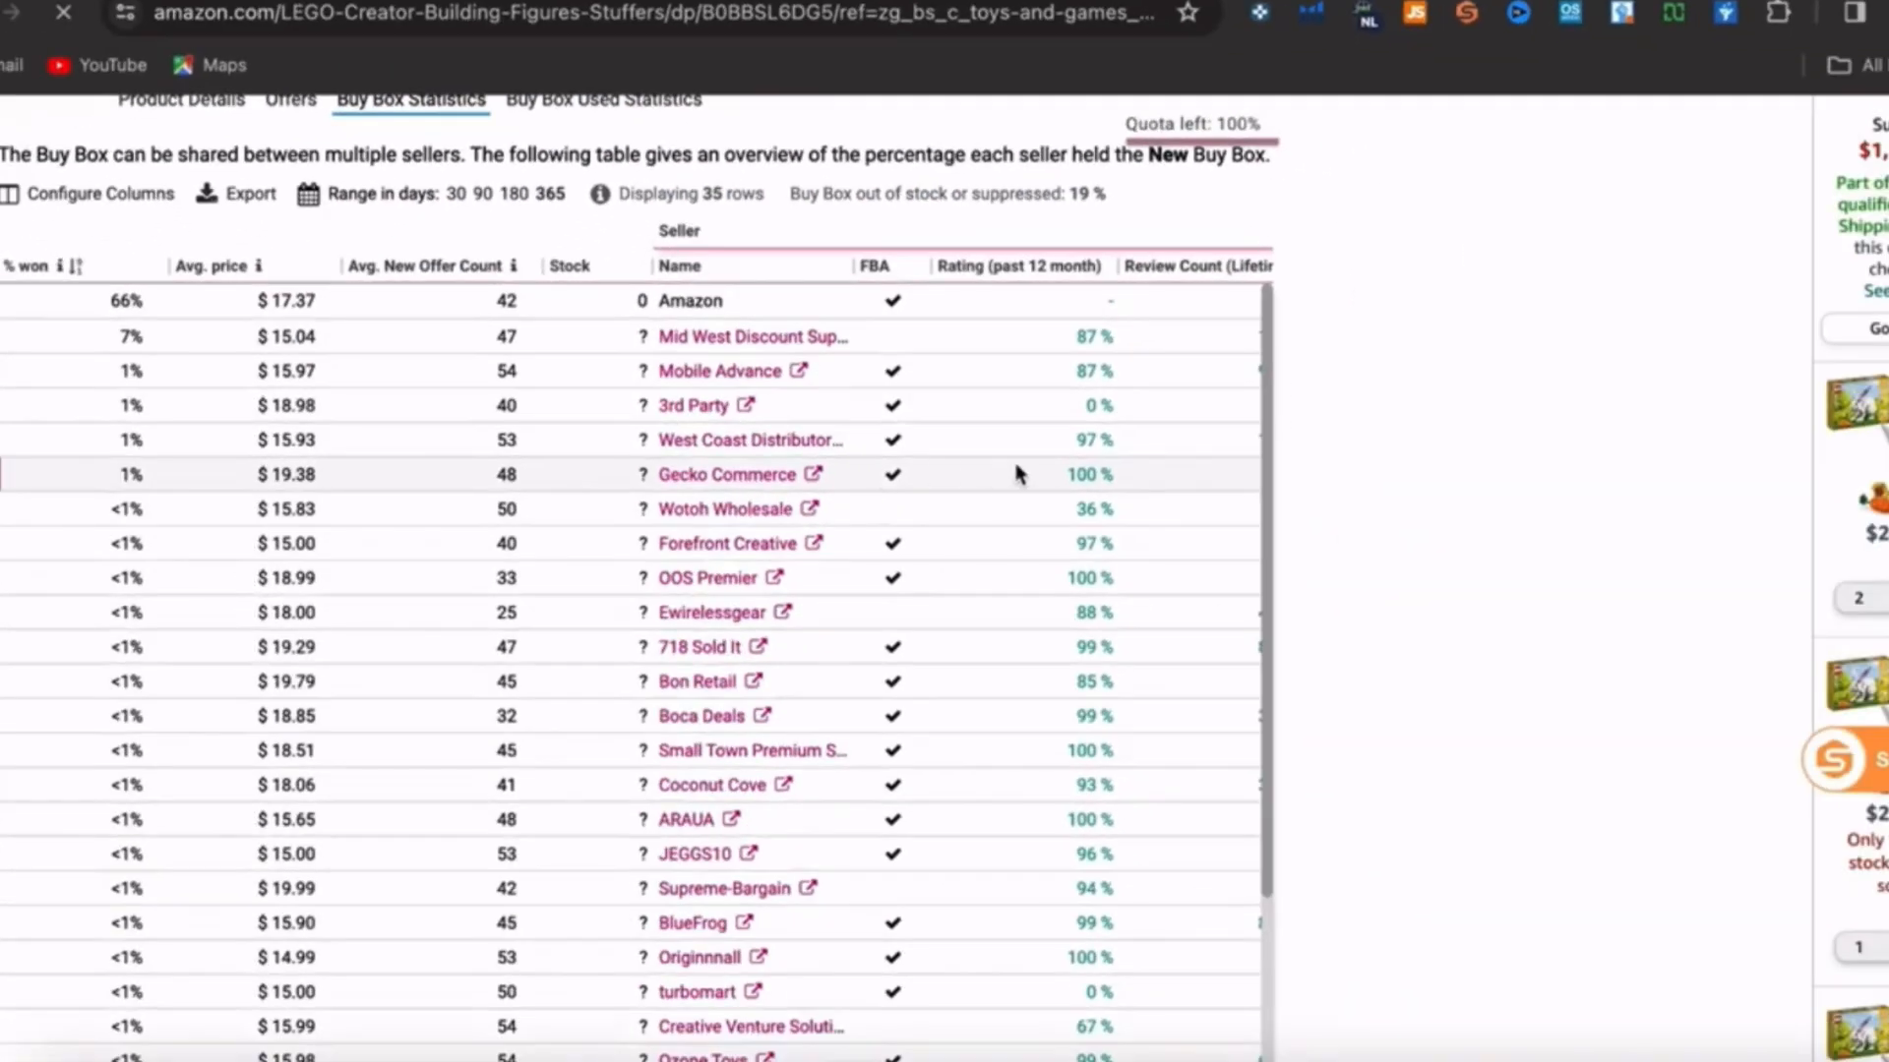
scroll(1062, 592, "right", 5)
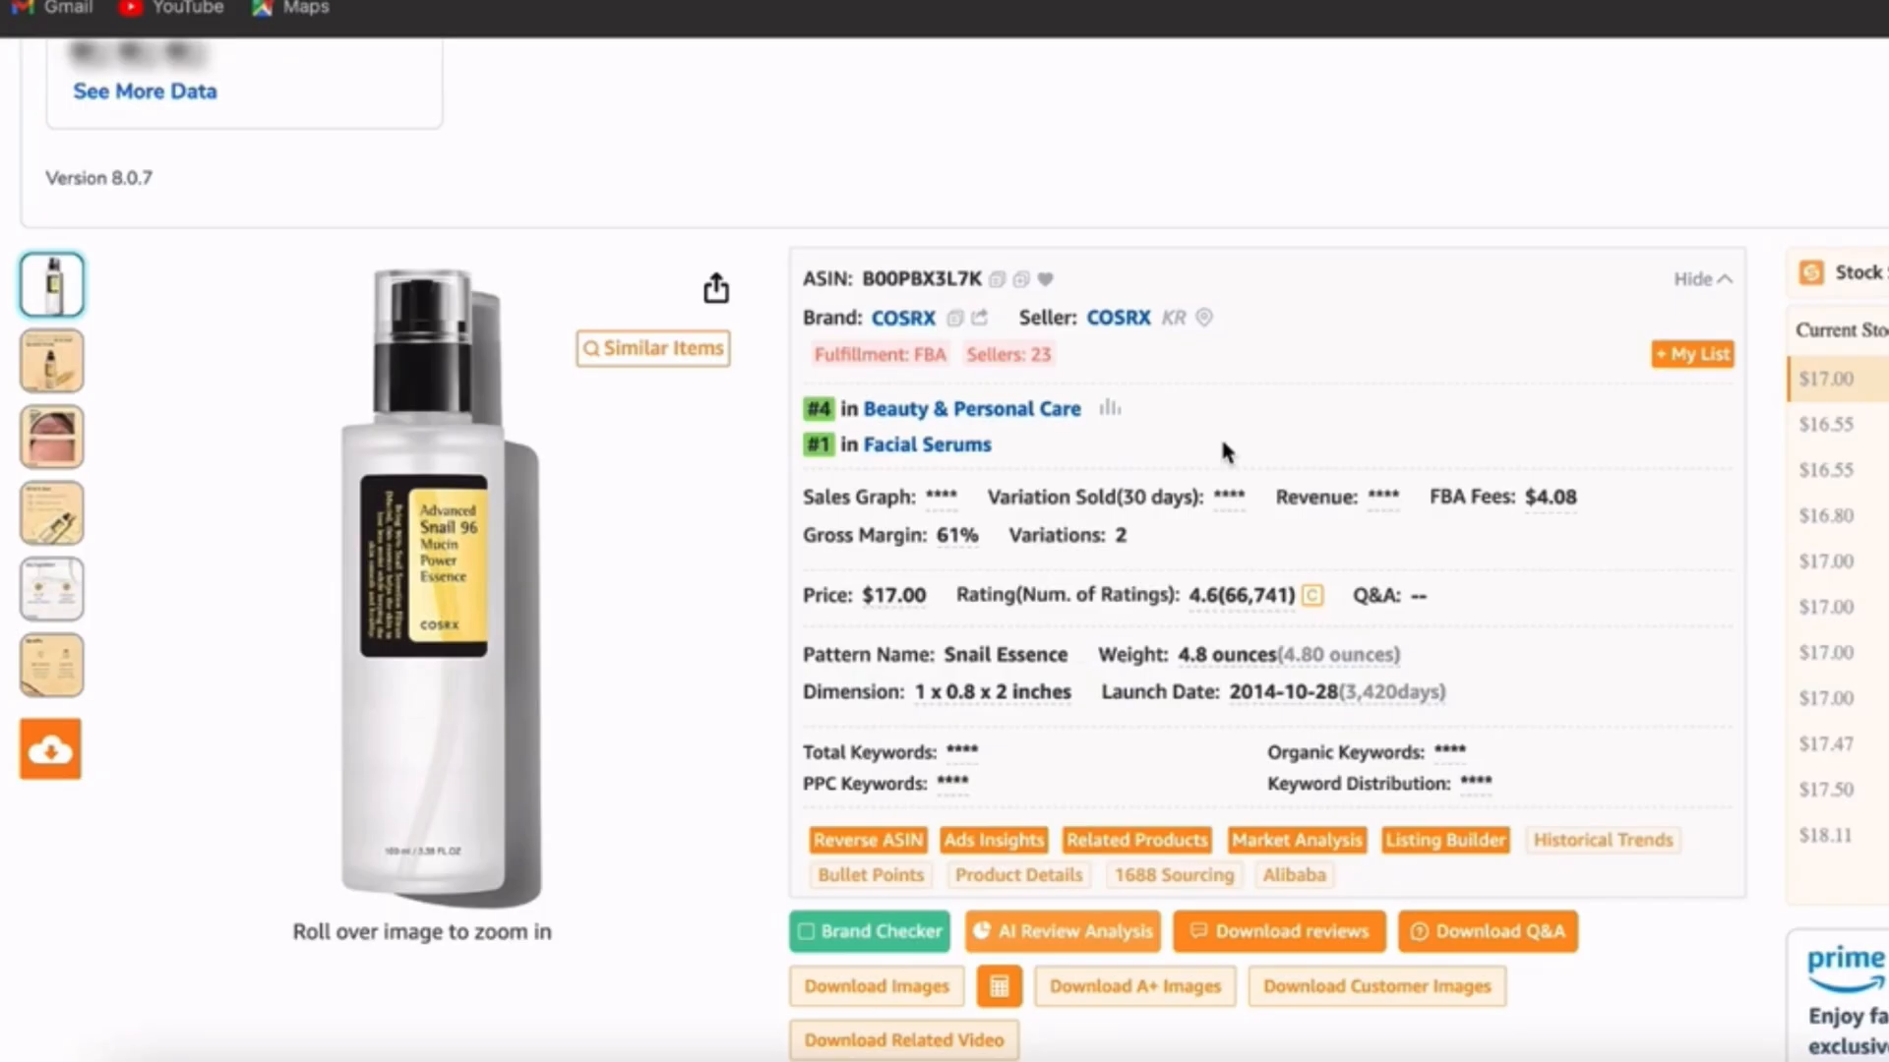
- Find the Keepa box on the COSRX Snail Mucin listing and show its Buy Box Statistics
scroll(1163, 536, "down", 5)
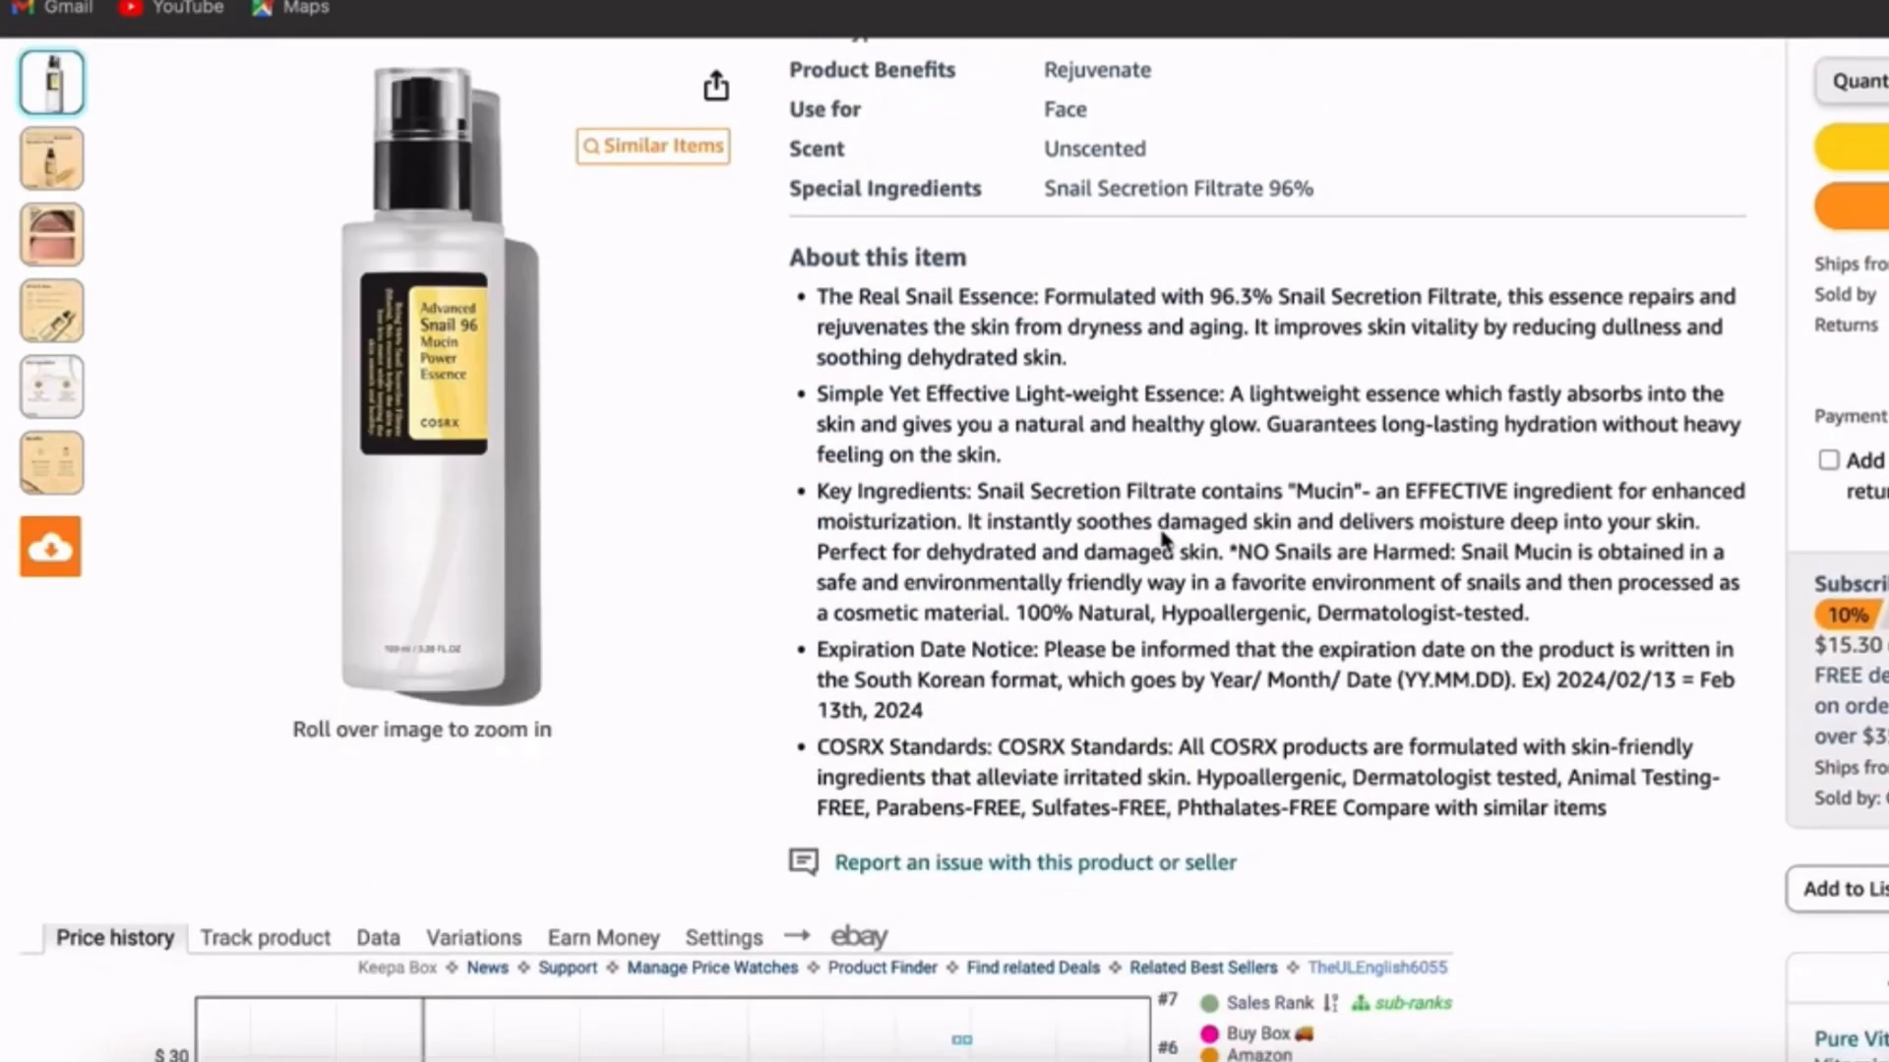
scroll(1164, 536, "down", 10)
scroll(397, 321, "up", 3)
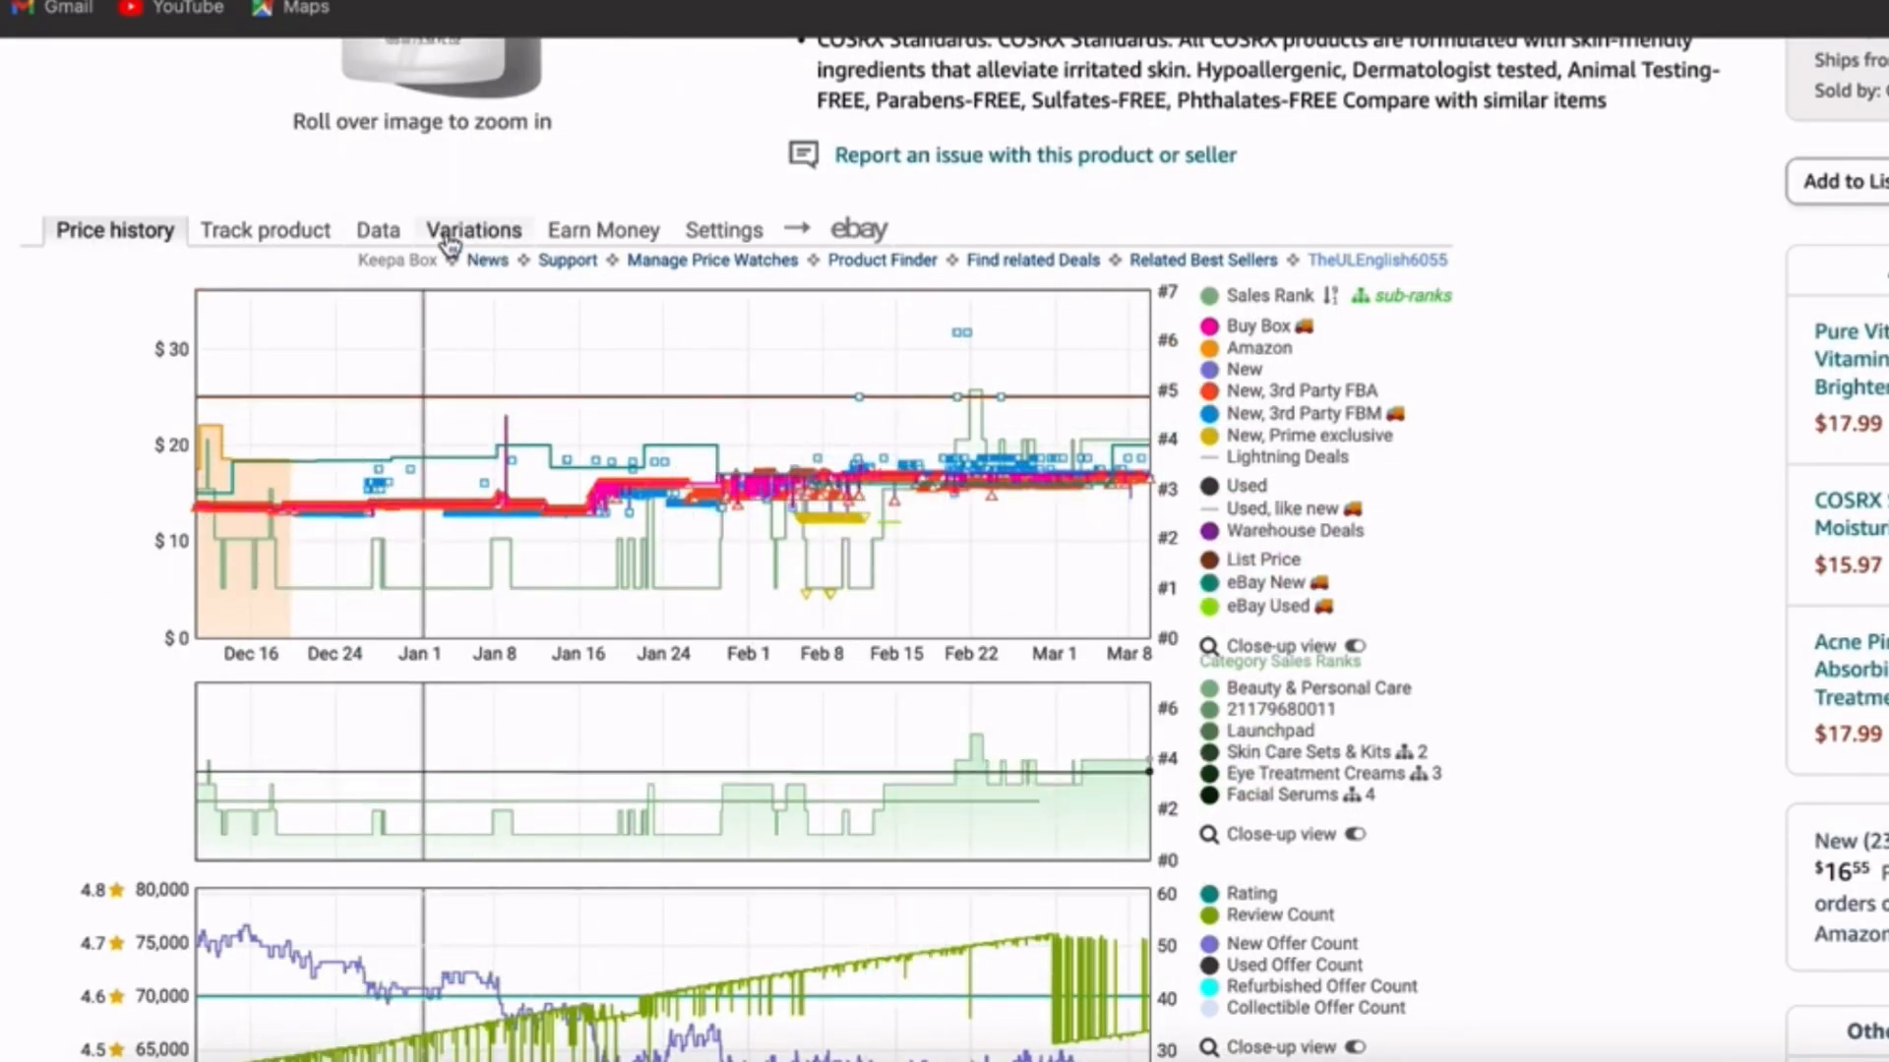
left_click(383, 235)
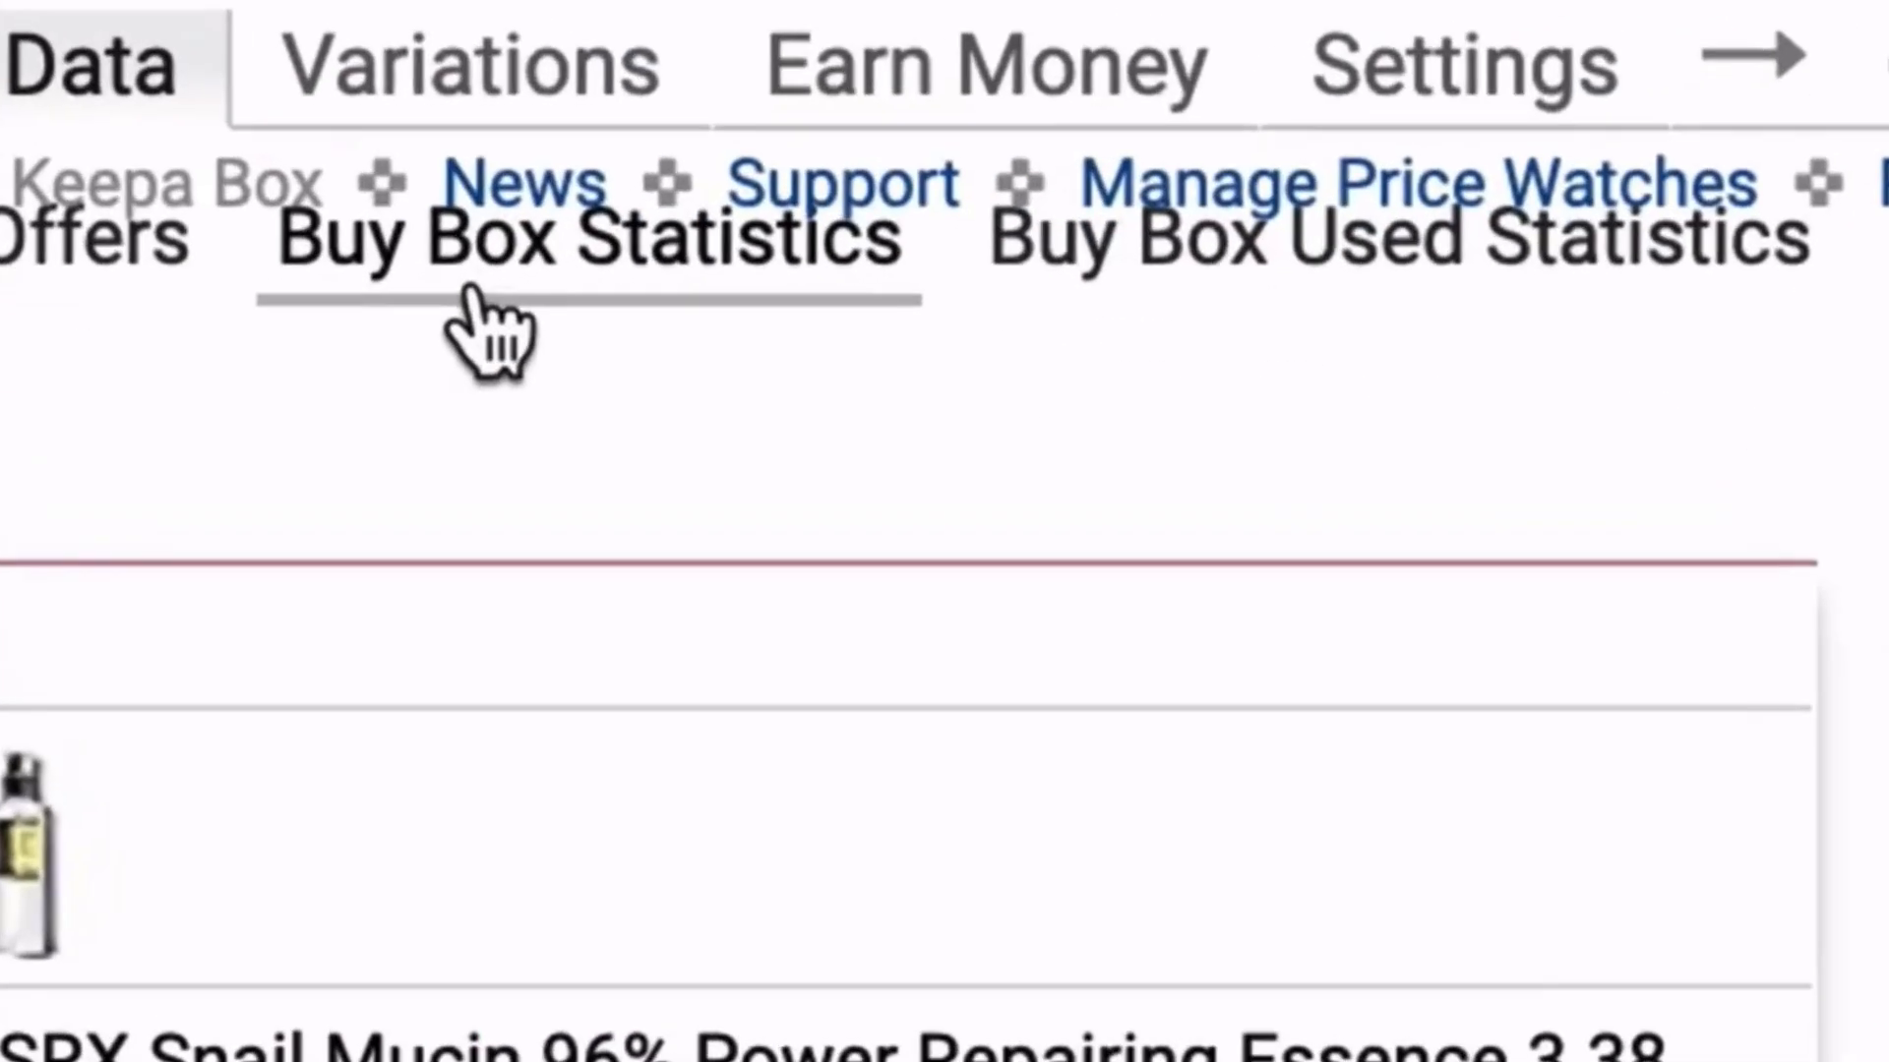
left_click(479, 293)
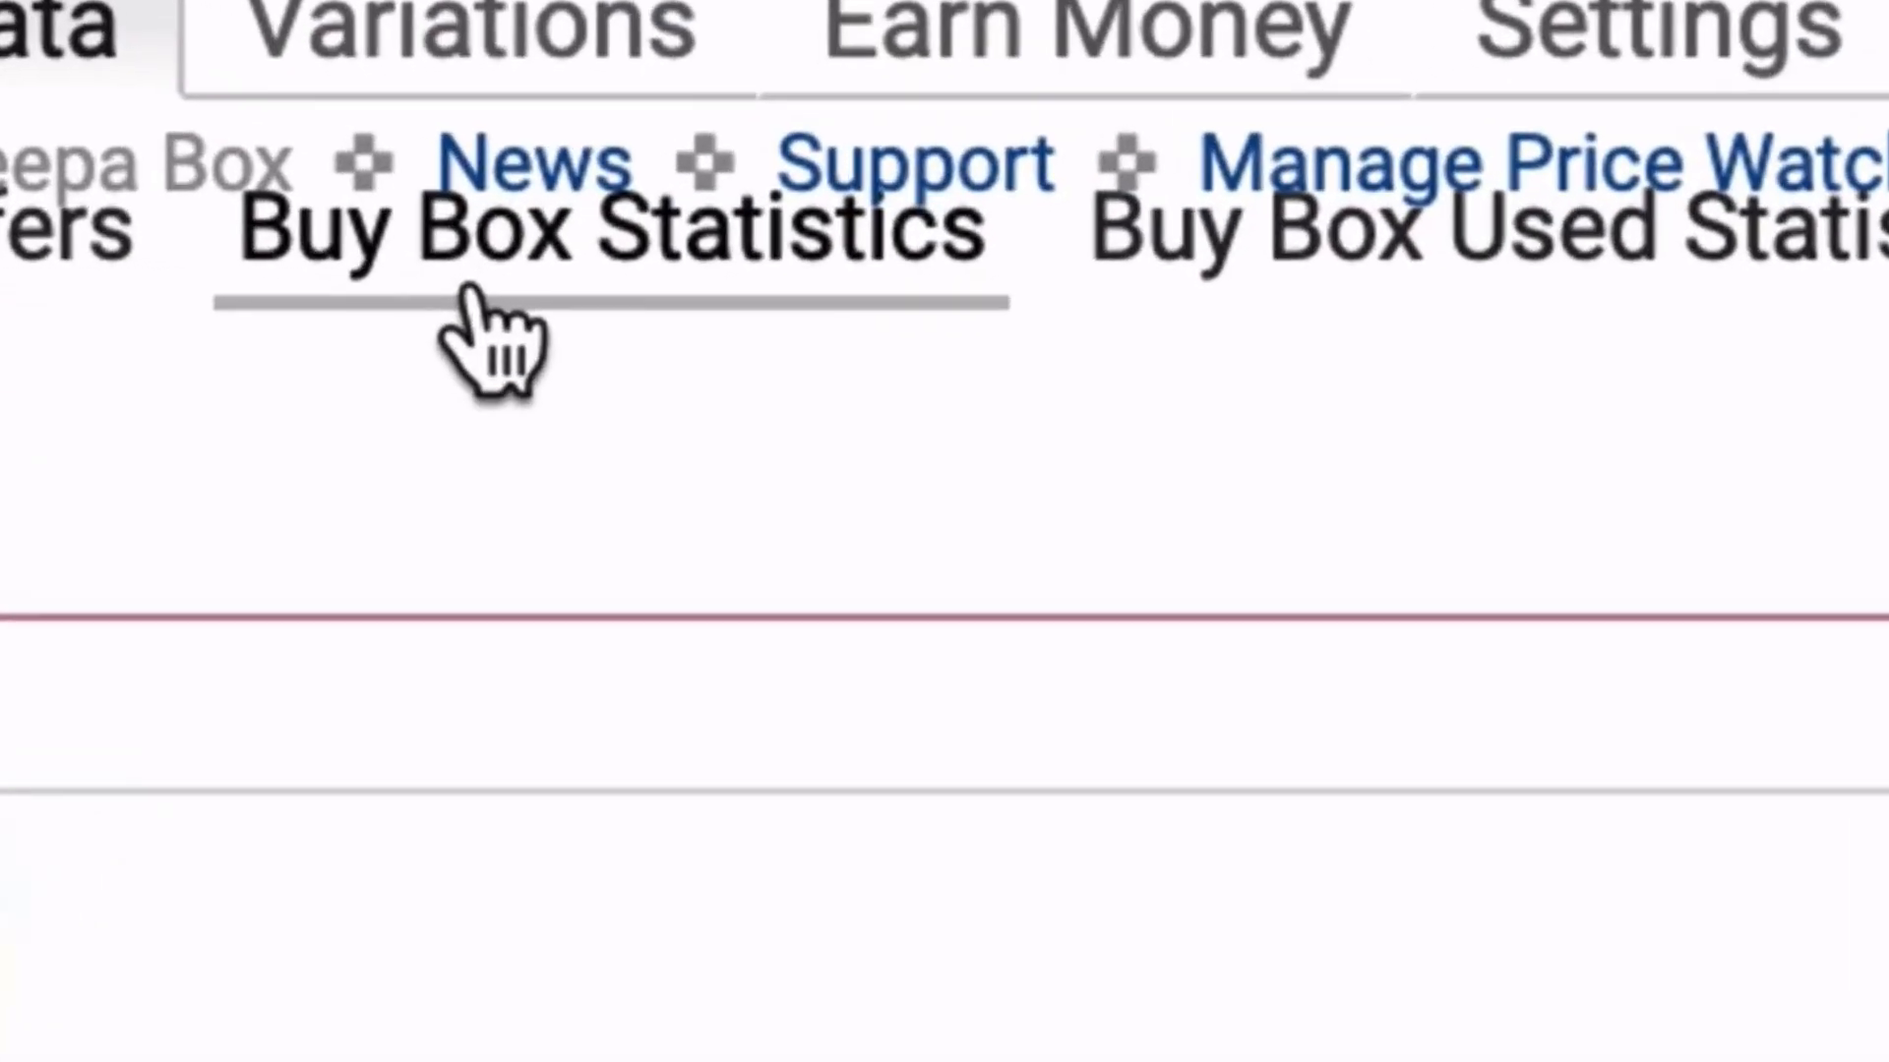
scroll(480, 302, "up", 2)
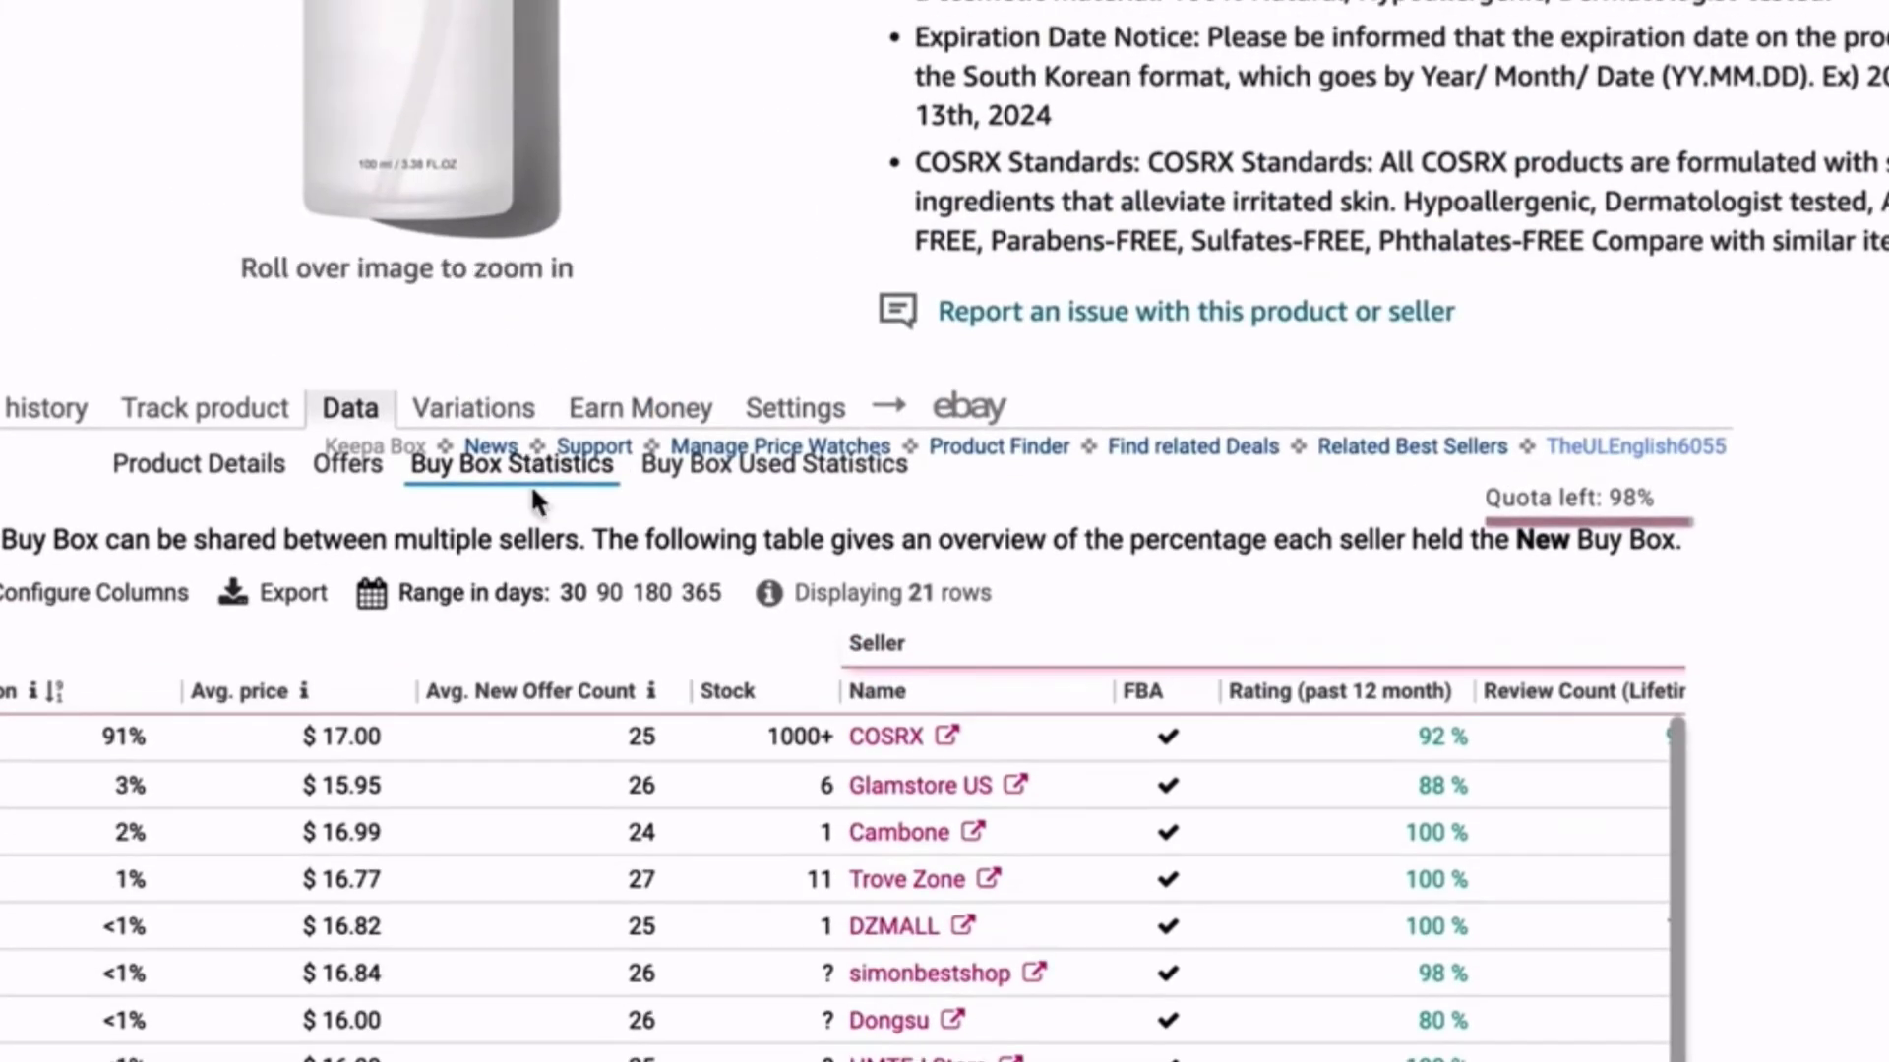
- Compare the top Buy Box seller in the COSRX statistics with the brand and seller named in the listing's product summary
scroll(531, 488, "down", 3)
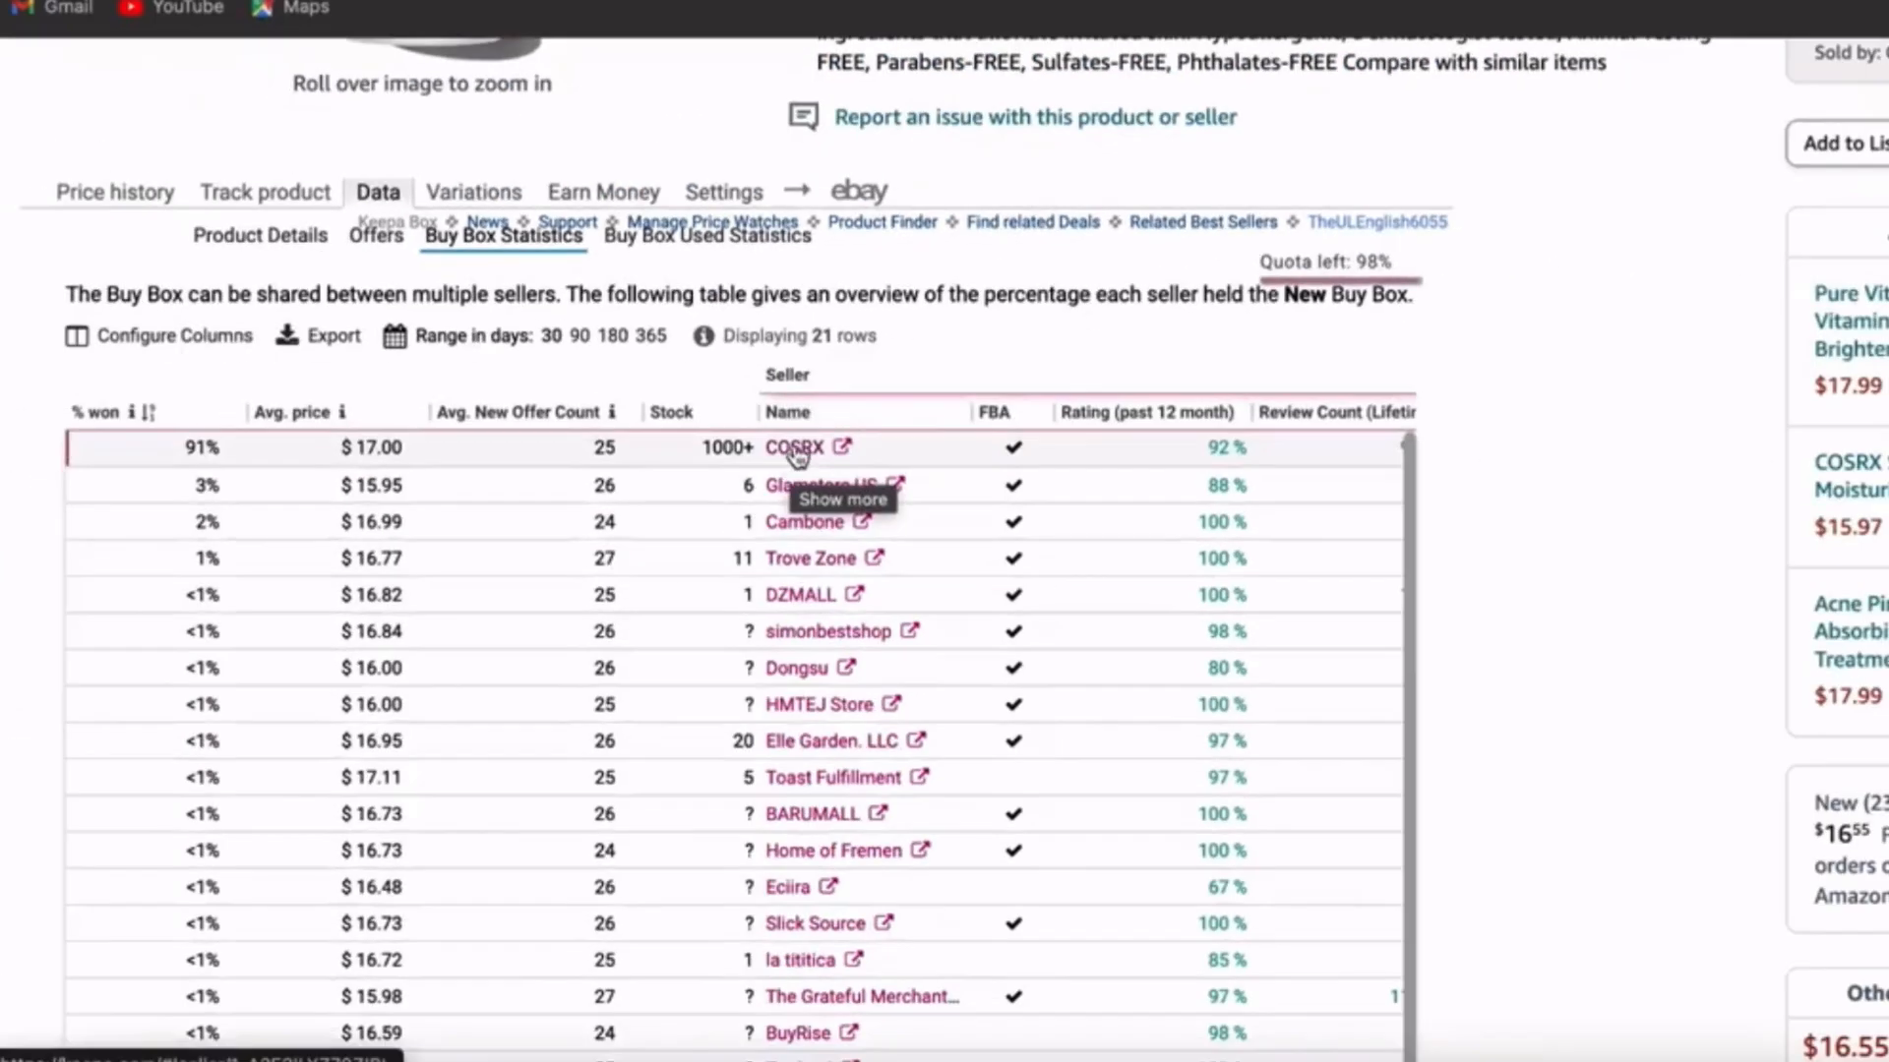
scroll(816, 404, "up", 5)
scroll(814, 401, "up", 12)
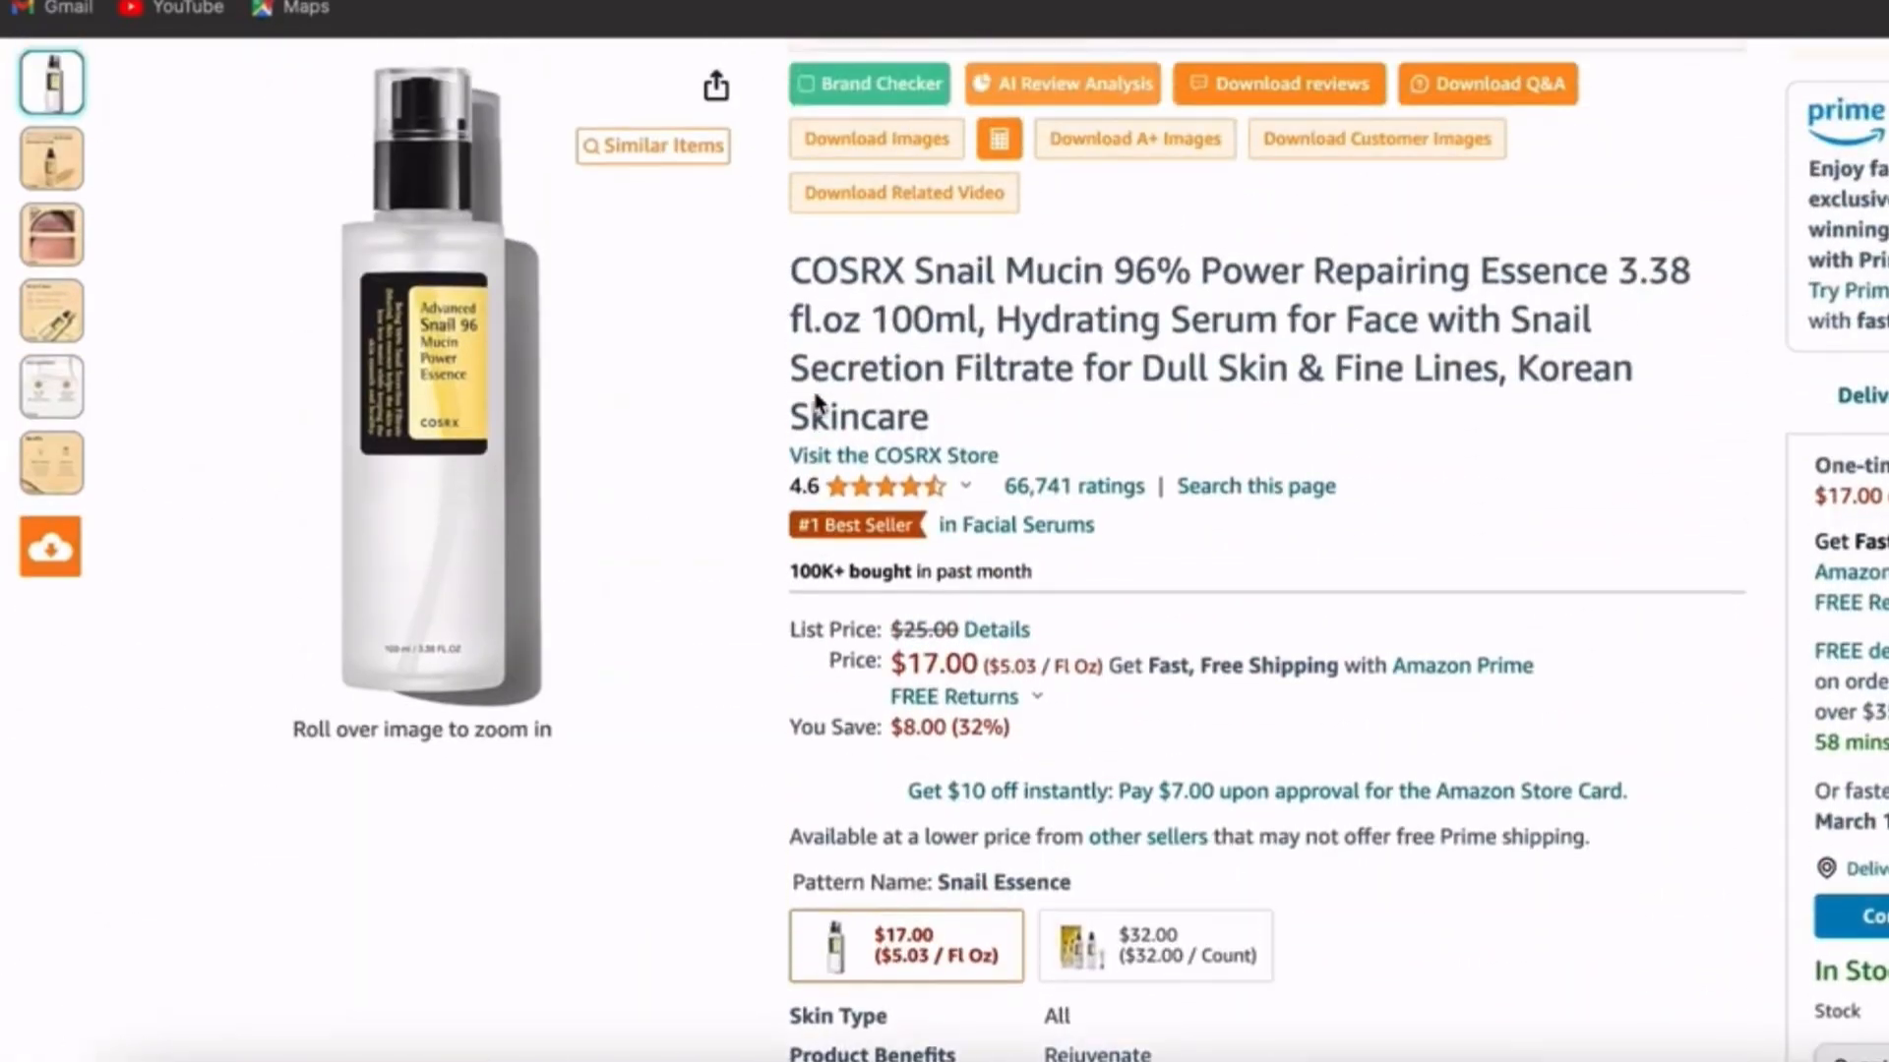
scroll(809, 327, "up", 6)
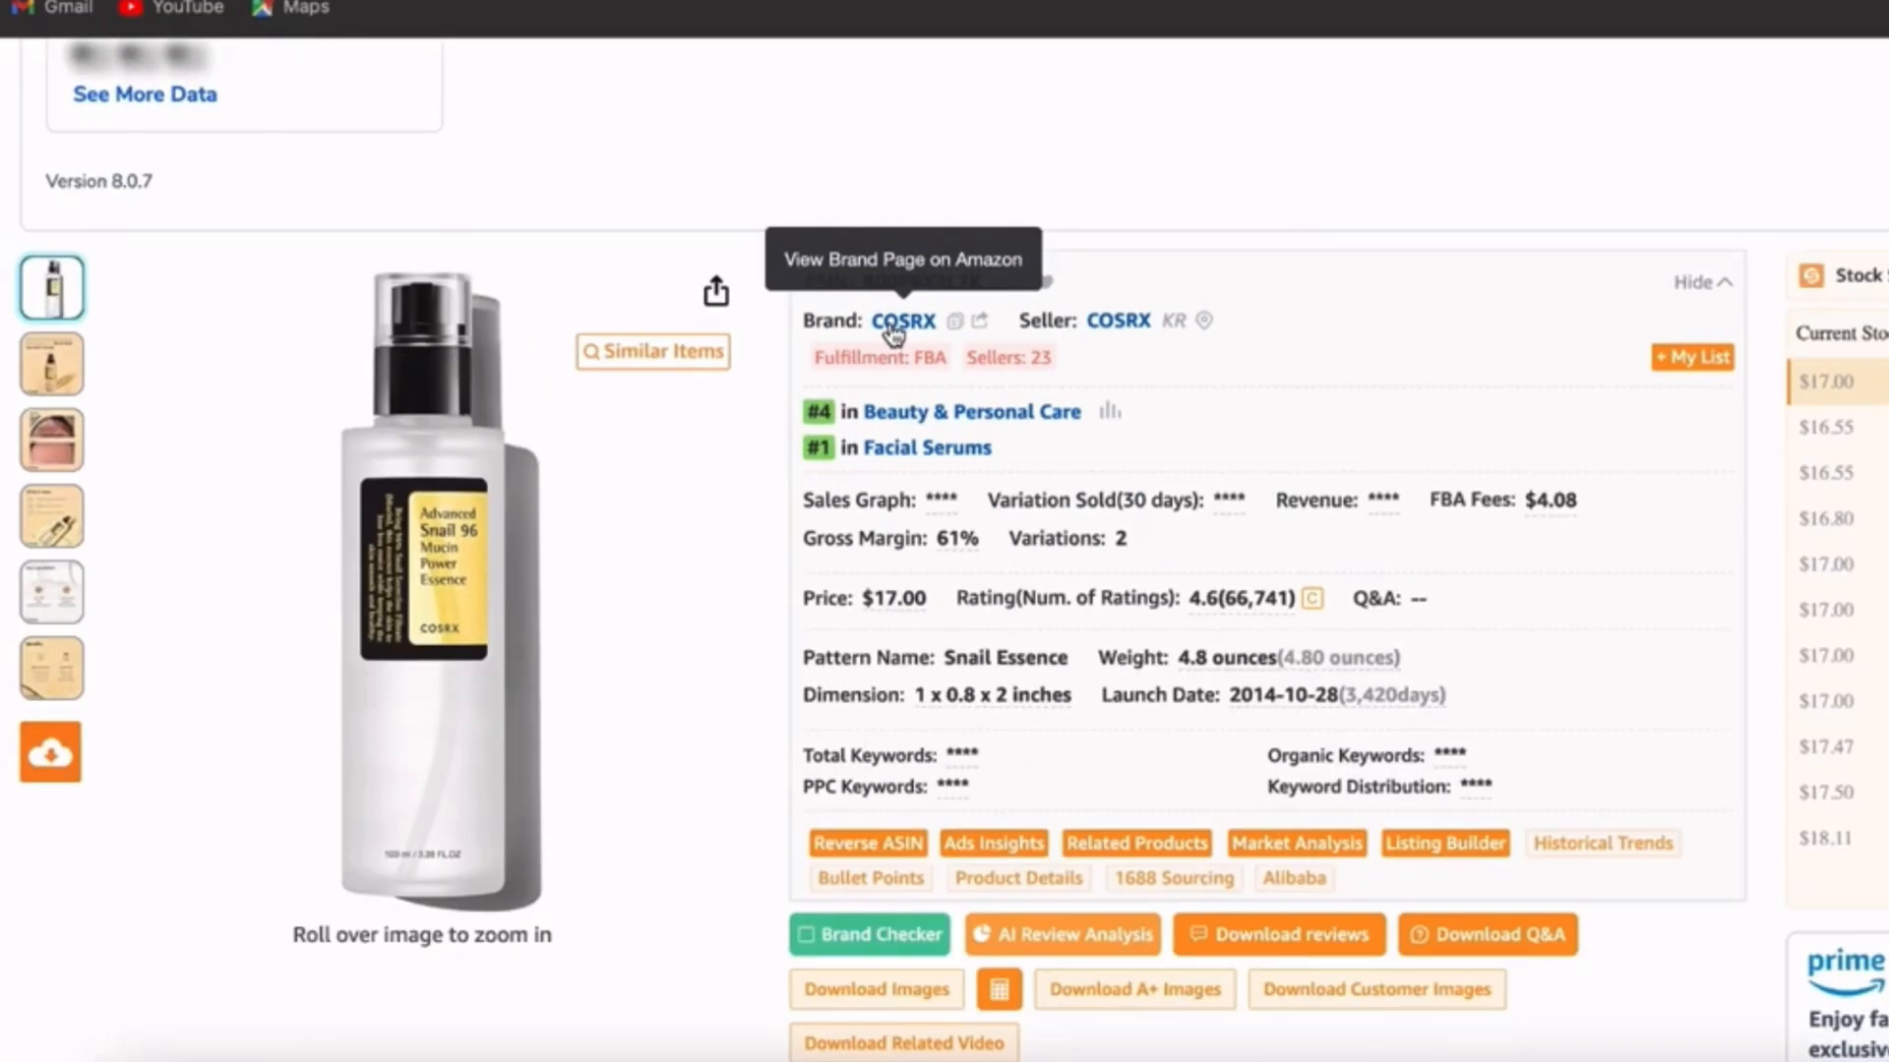
scroll(818, 547, "down", 9)
scroll(814, 445, "down", 8)
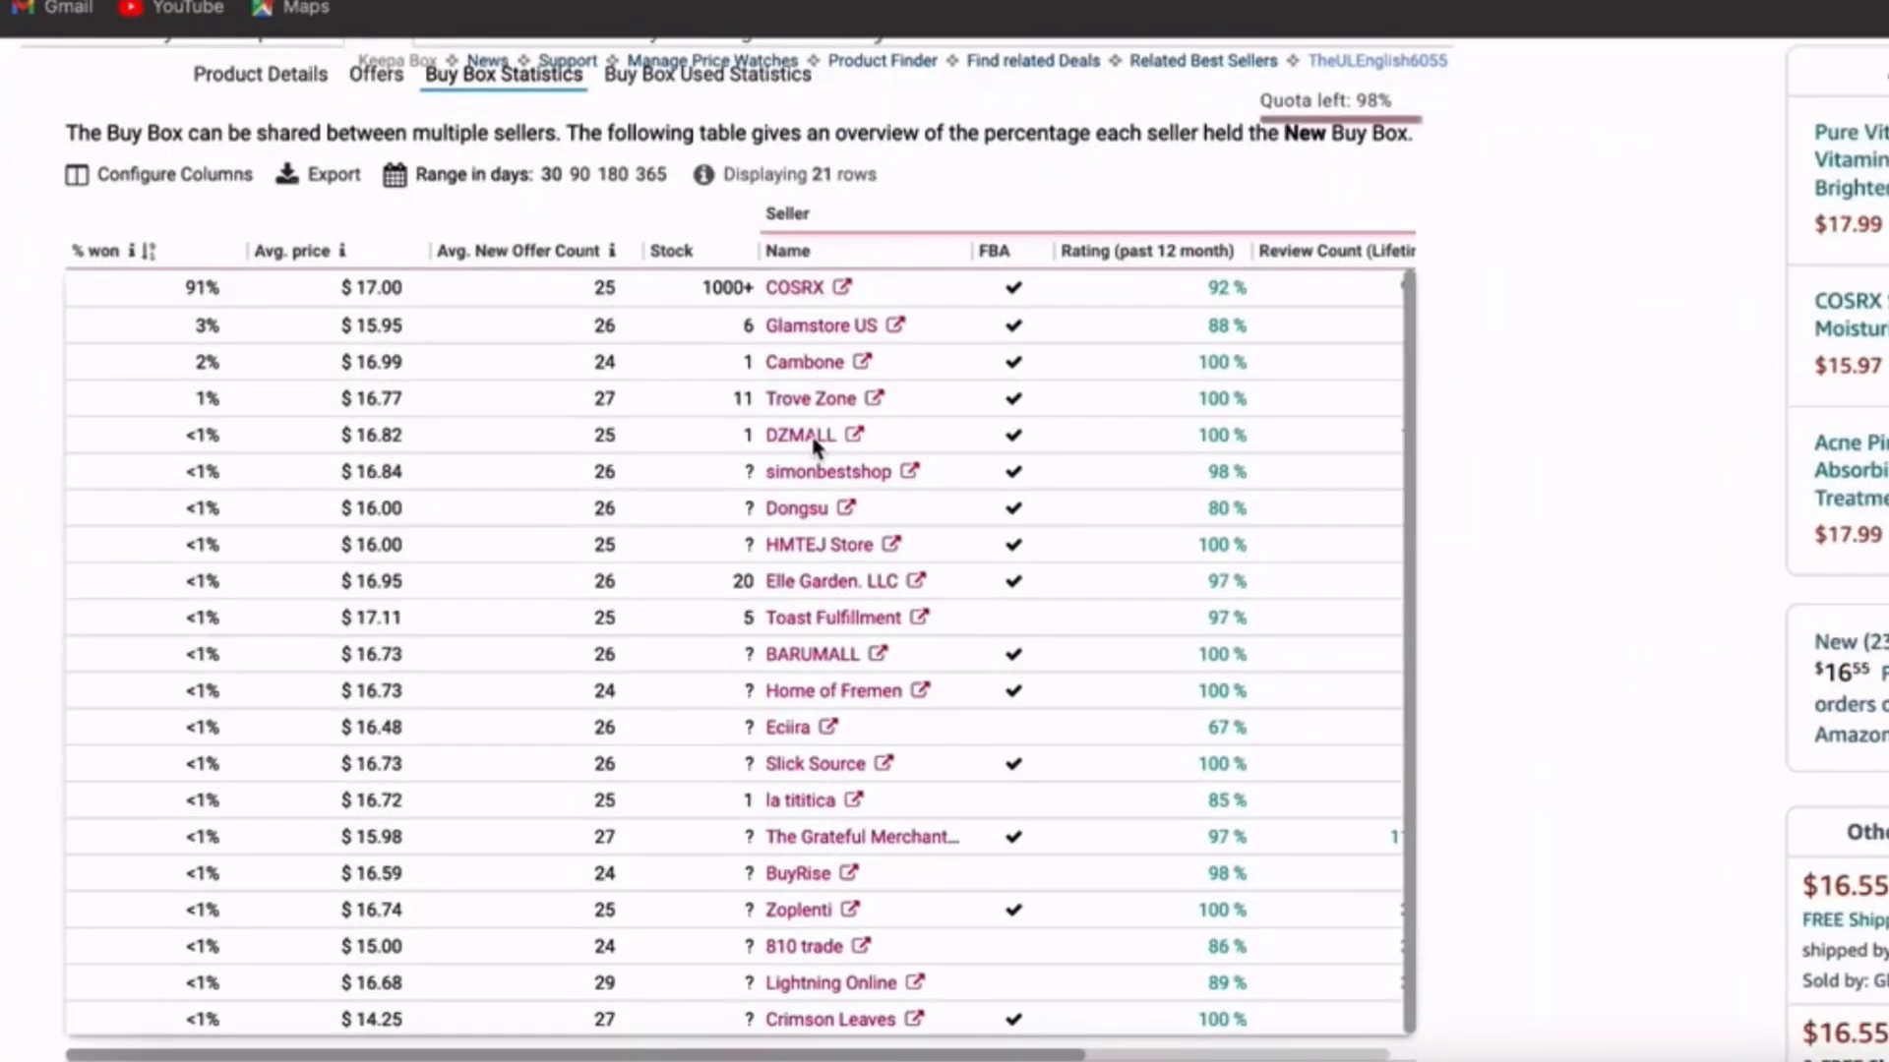
scroll(748, 468, "up", 3)
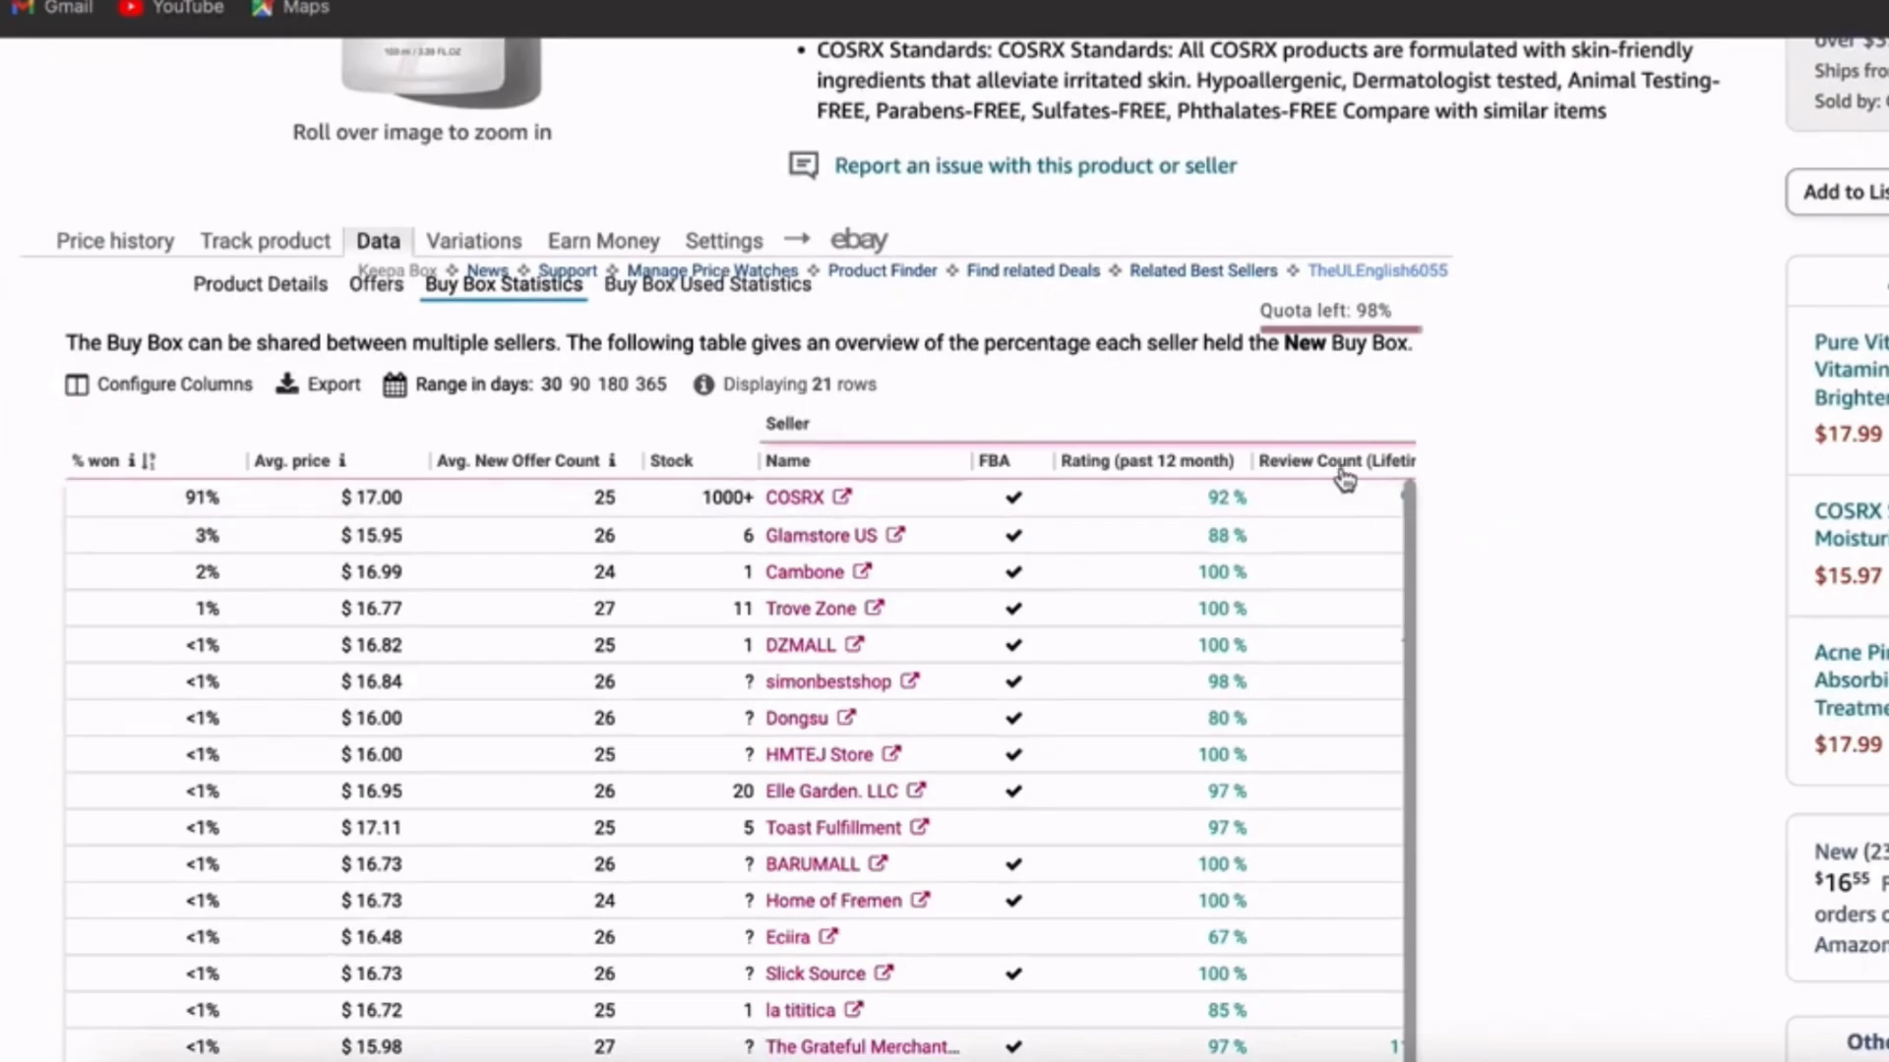
- Examine the COSRX sellers' last Buy Box wins and extend the statistics range to 365 days to review the longer seller list
scroll(1322, 482, "right", 5)
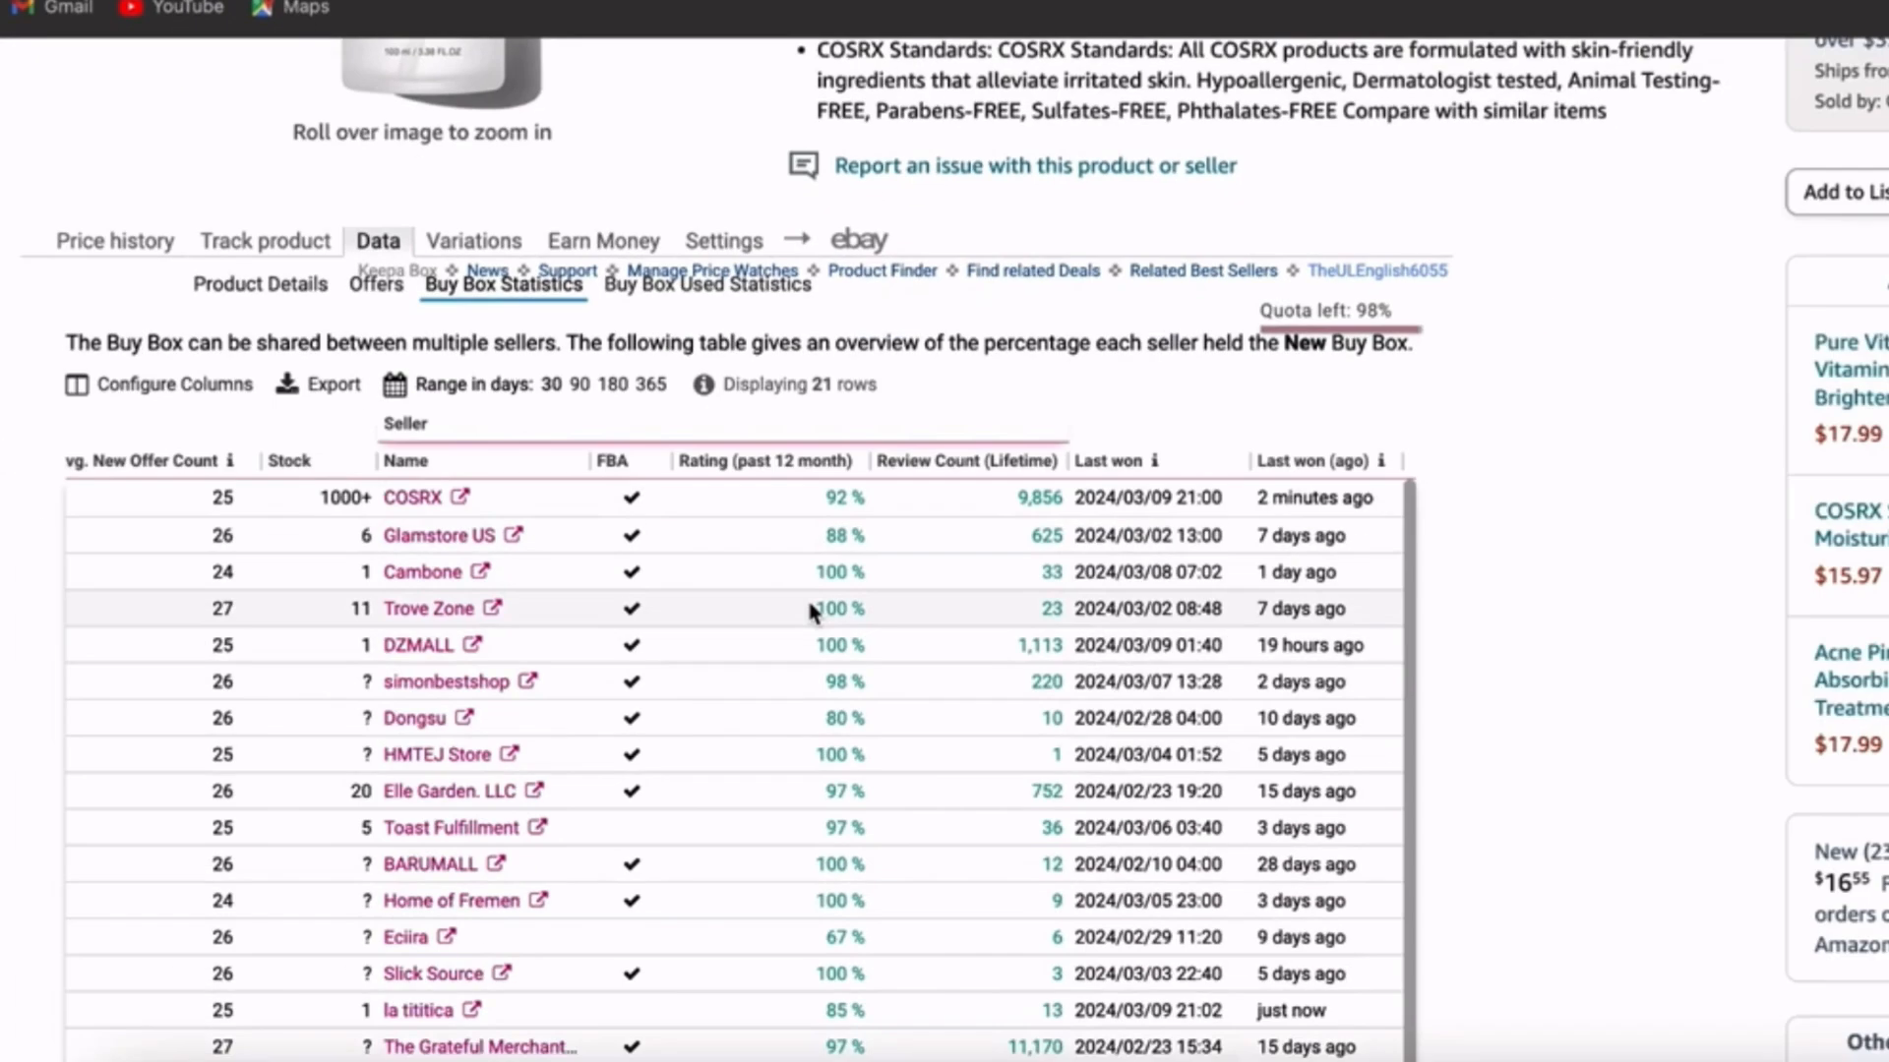
left_click(651, 385)
scroll(681, 586, "down", 3)
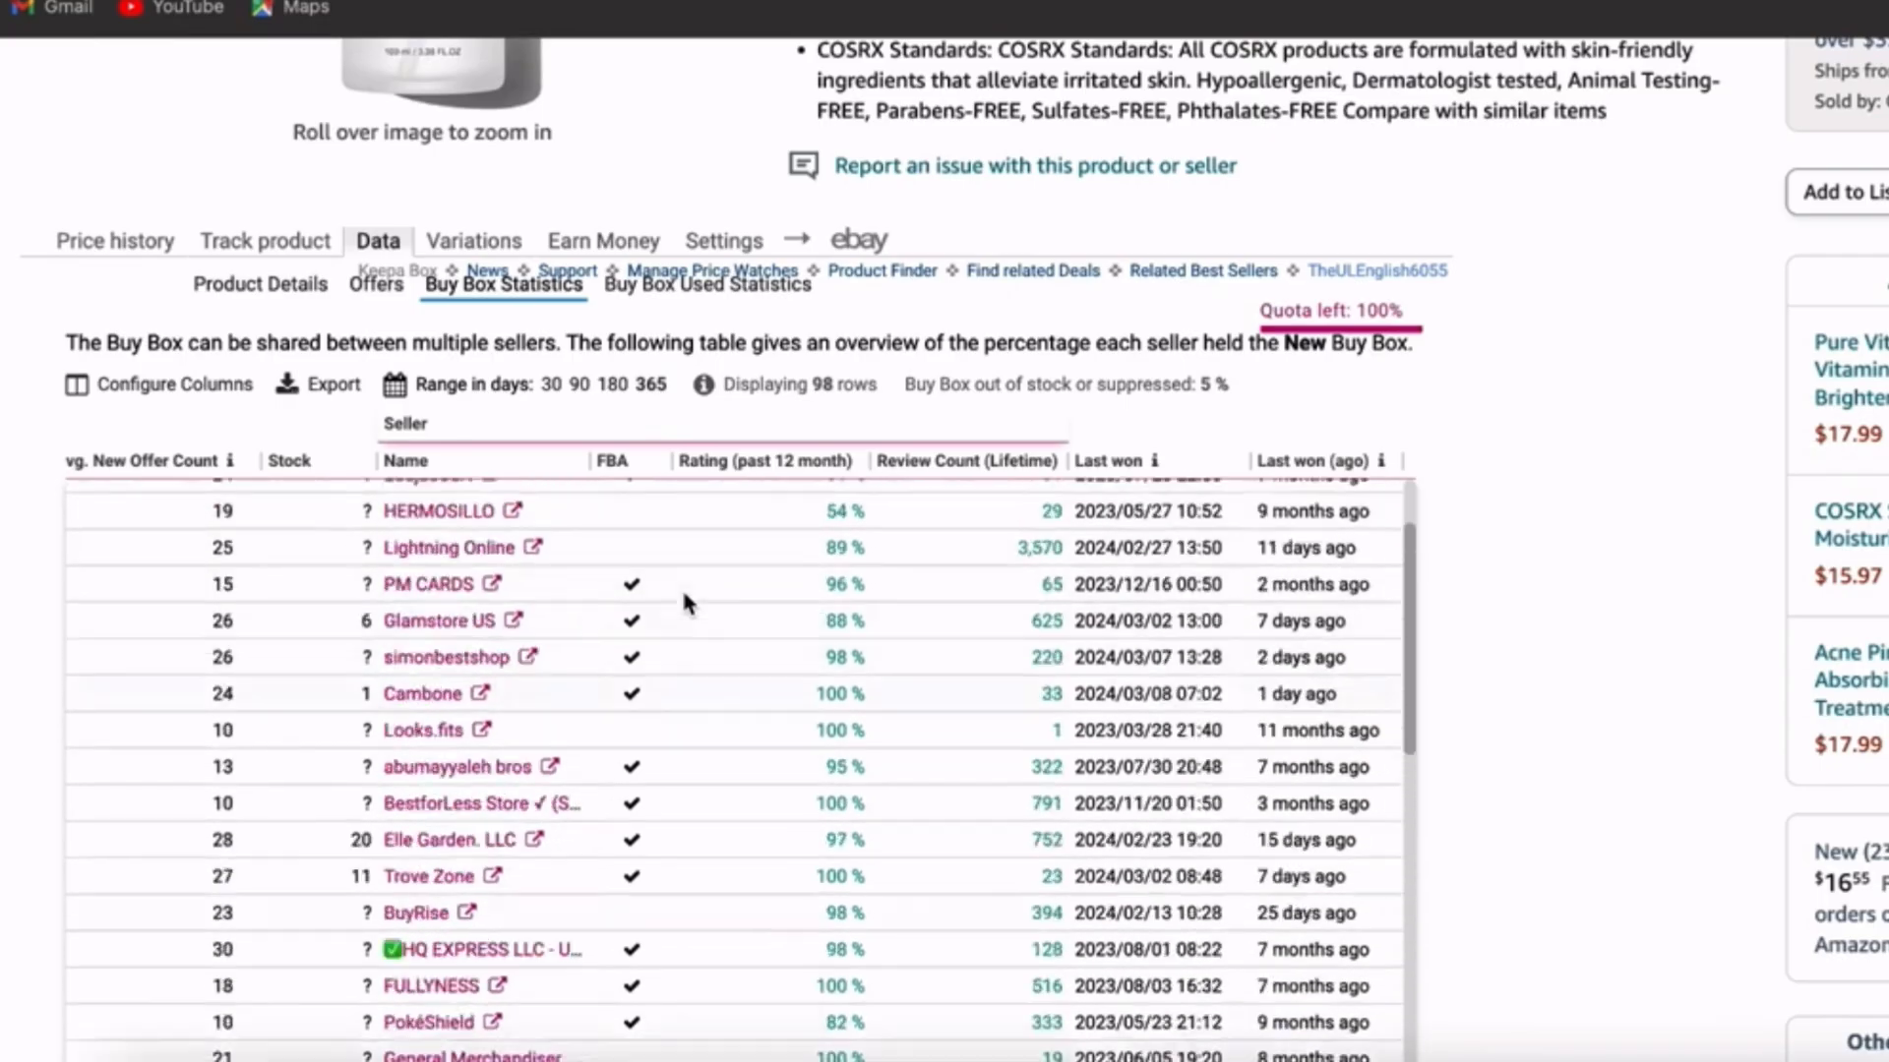
scroll(681, 587, "up", 2)
scroll(685, 590, "down", 3)
scroll(693, 580, "up", 3)
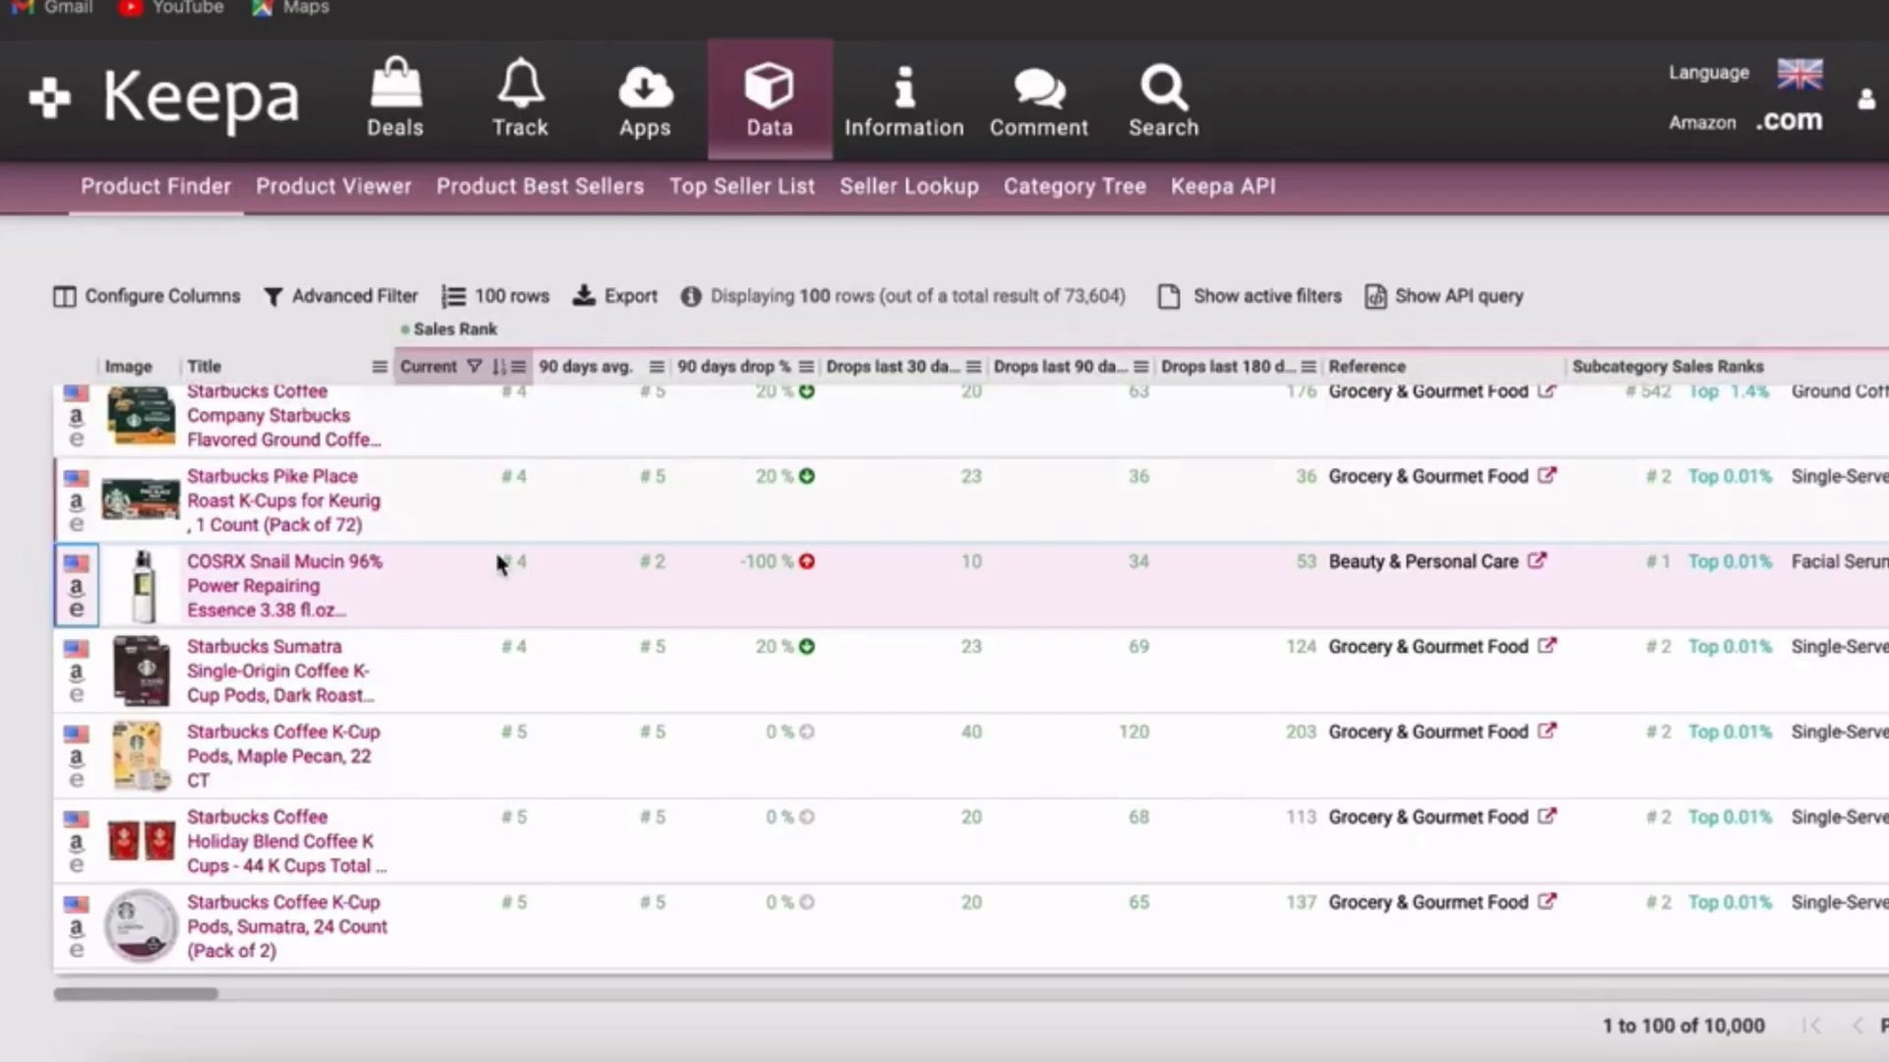
- Browse the product results in Keepa's Product Finder and open the Amazon listing of the Fuchsia Fun Crocs Unisex-Adult Classic Clogs
scroll(448, 474, "down", 6)
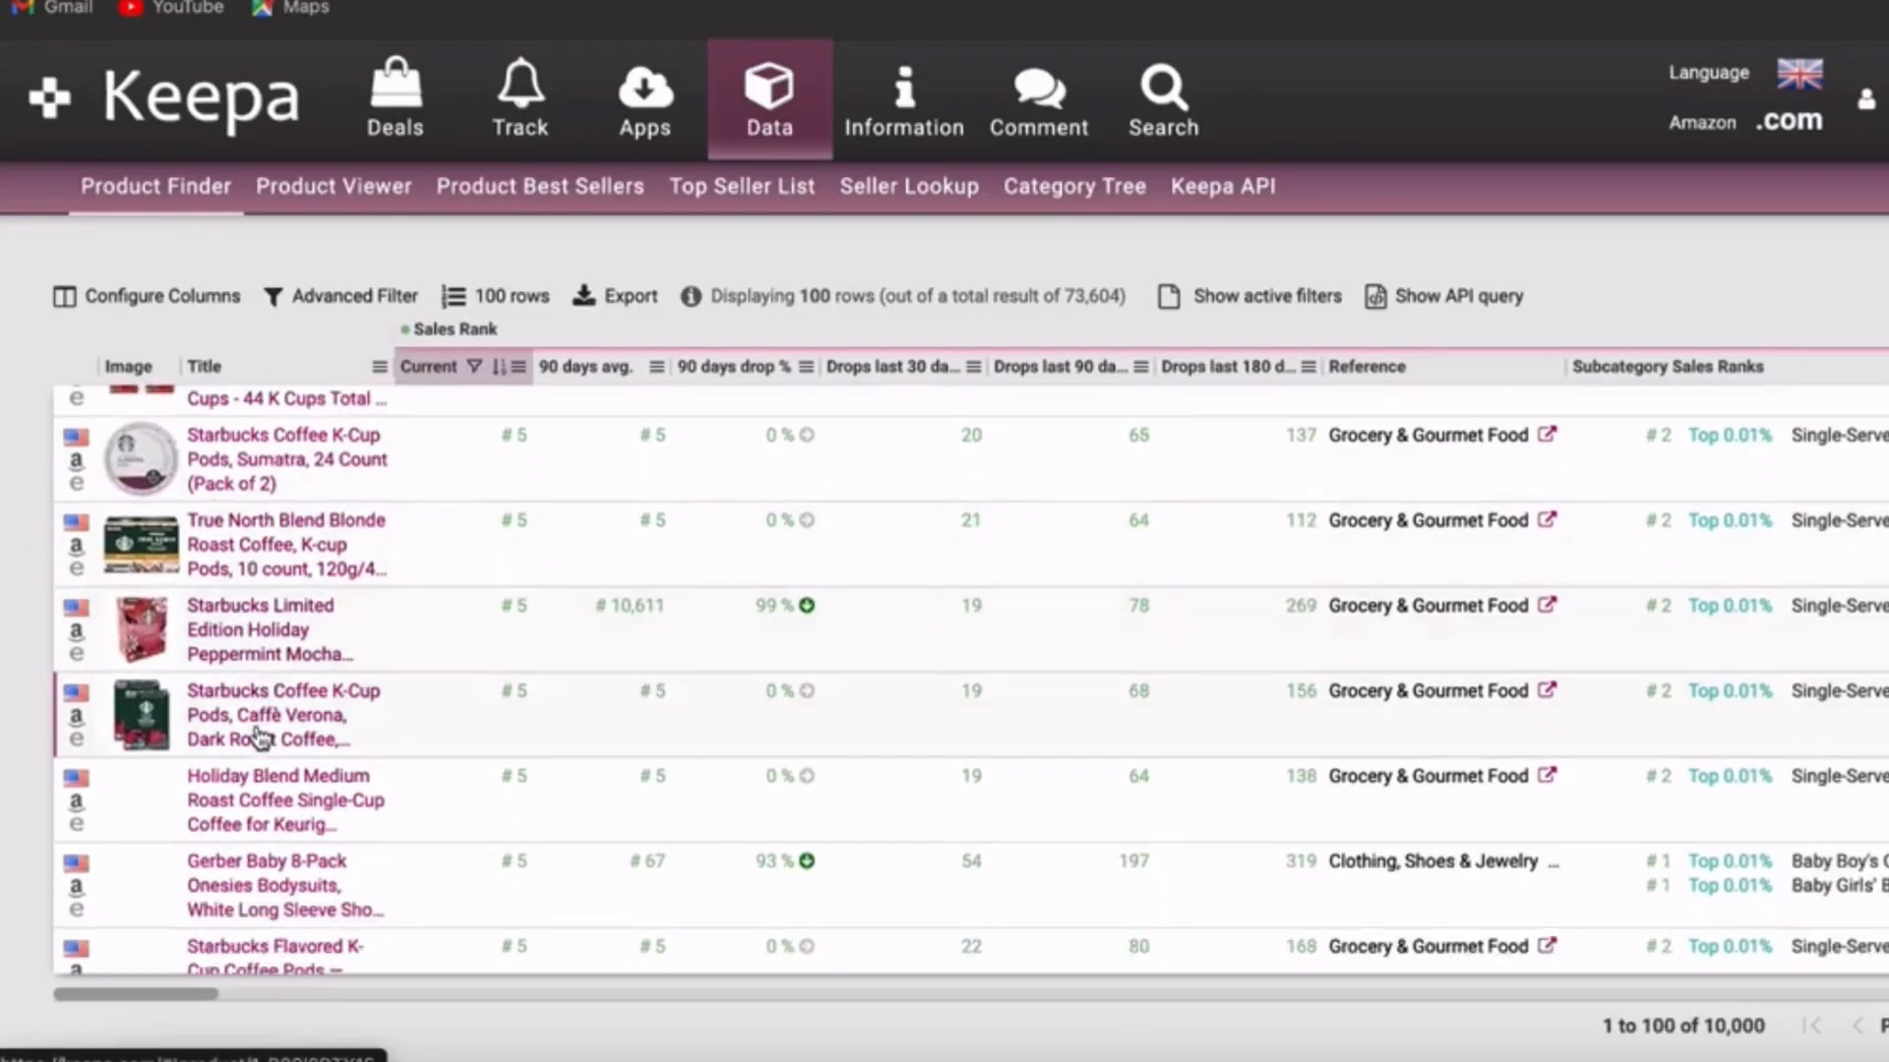
scroll(260, 736, "up", 12)
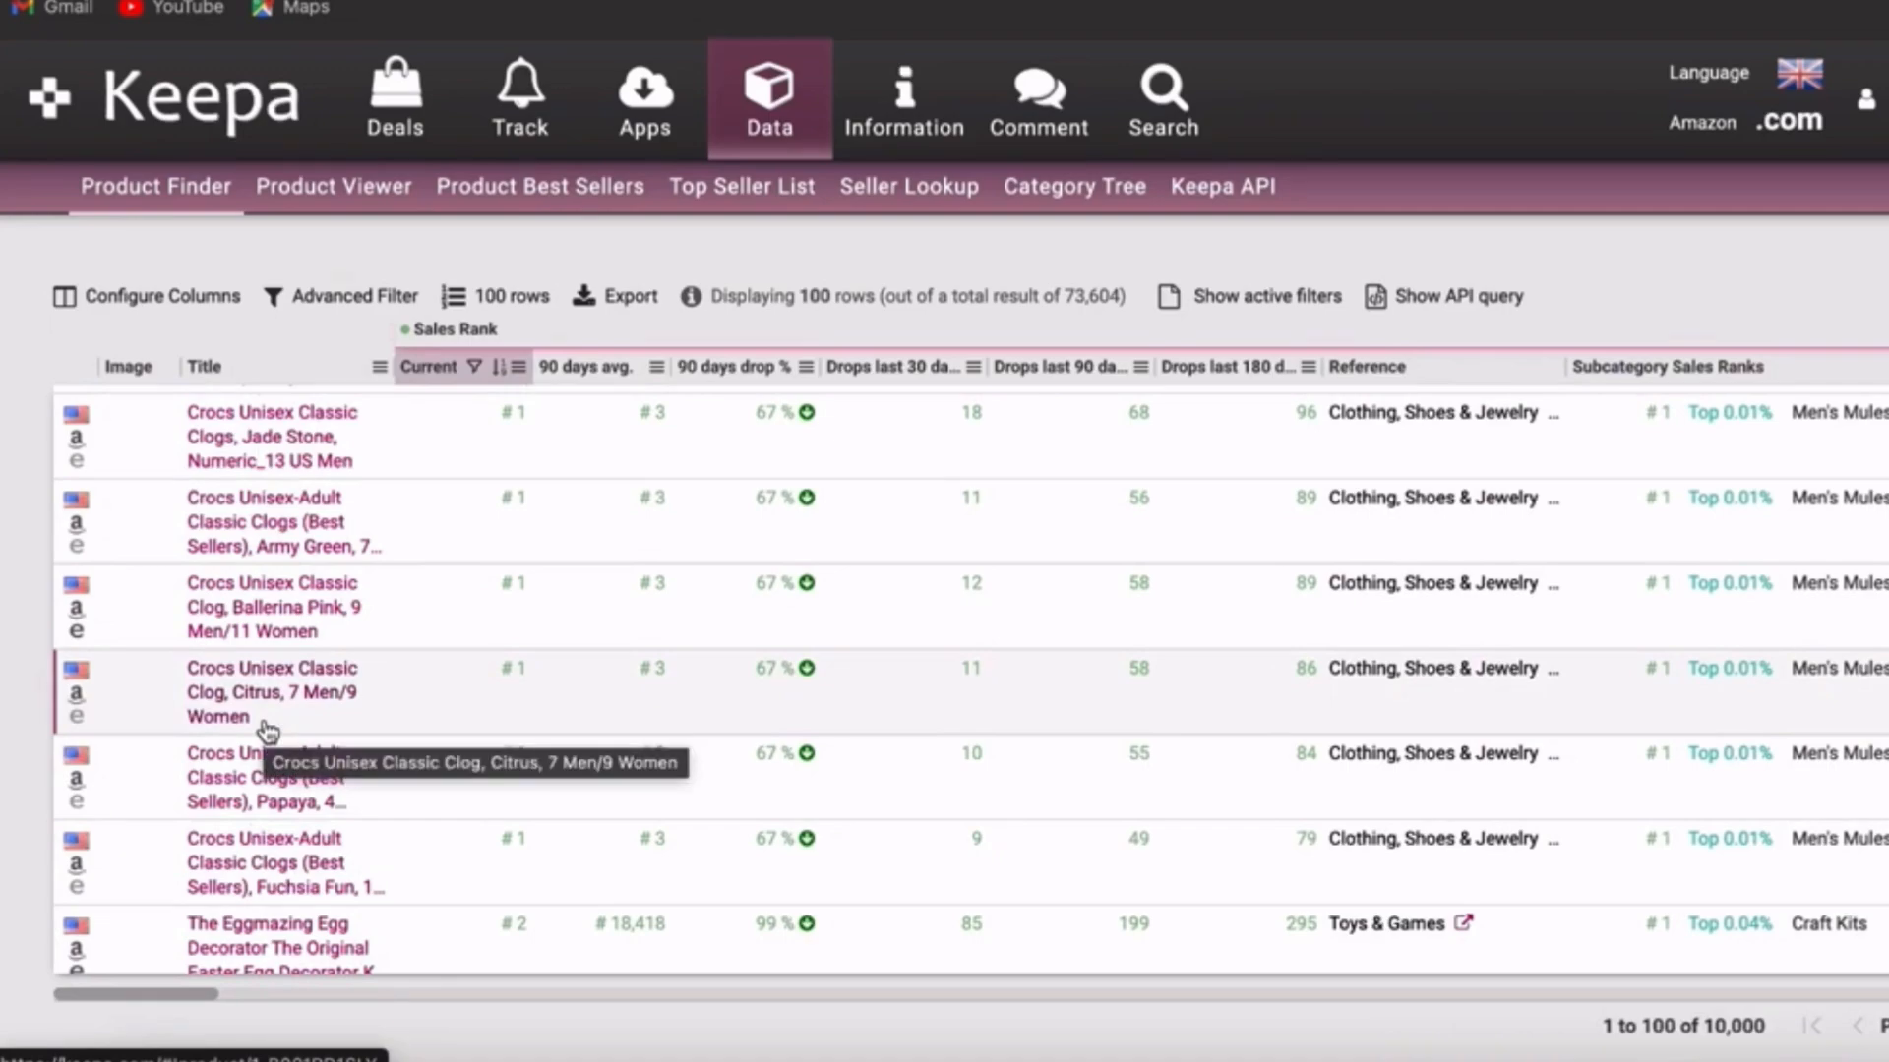
scroll(256, 704, "up", 3)
scroll(248, 696, "up", 10)
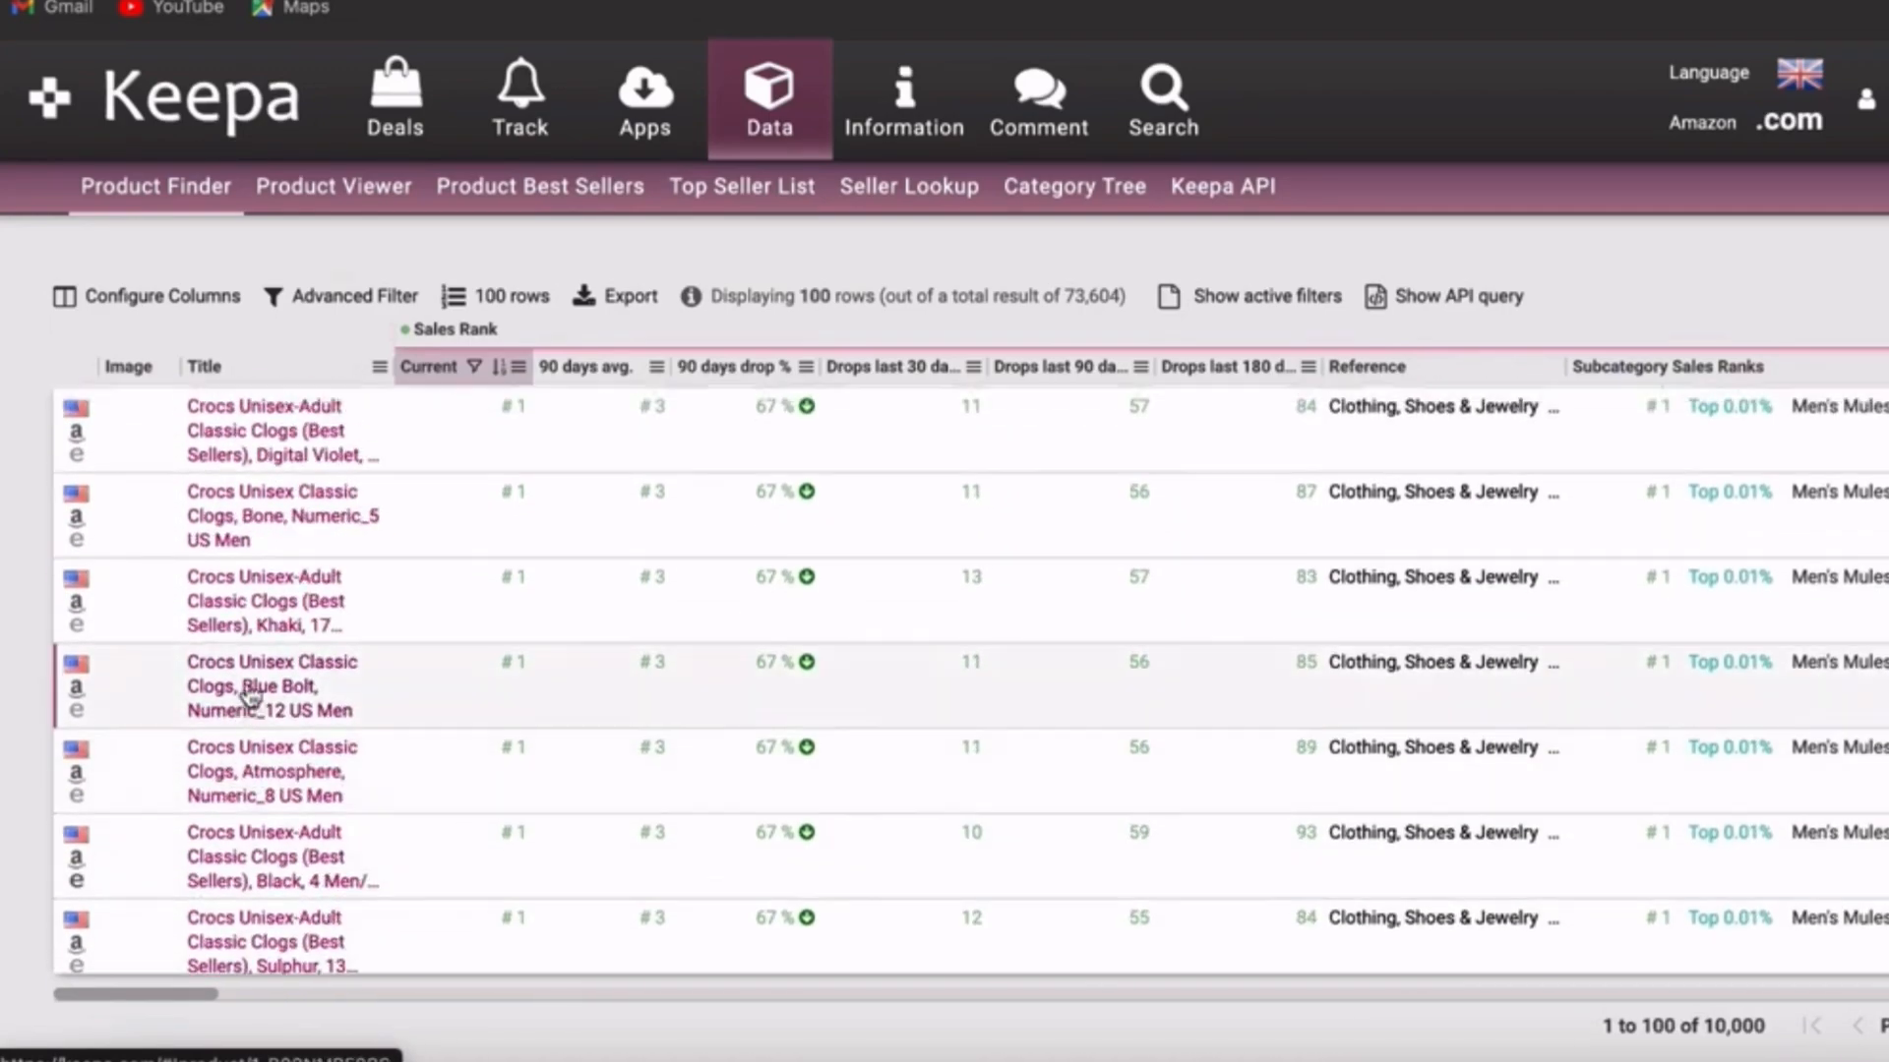
scroll(251, 697, "down", 2)
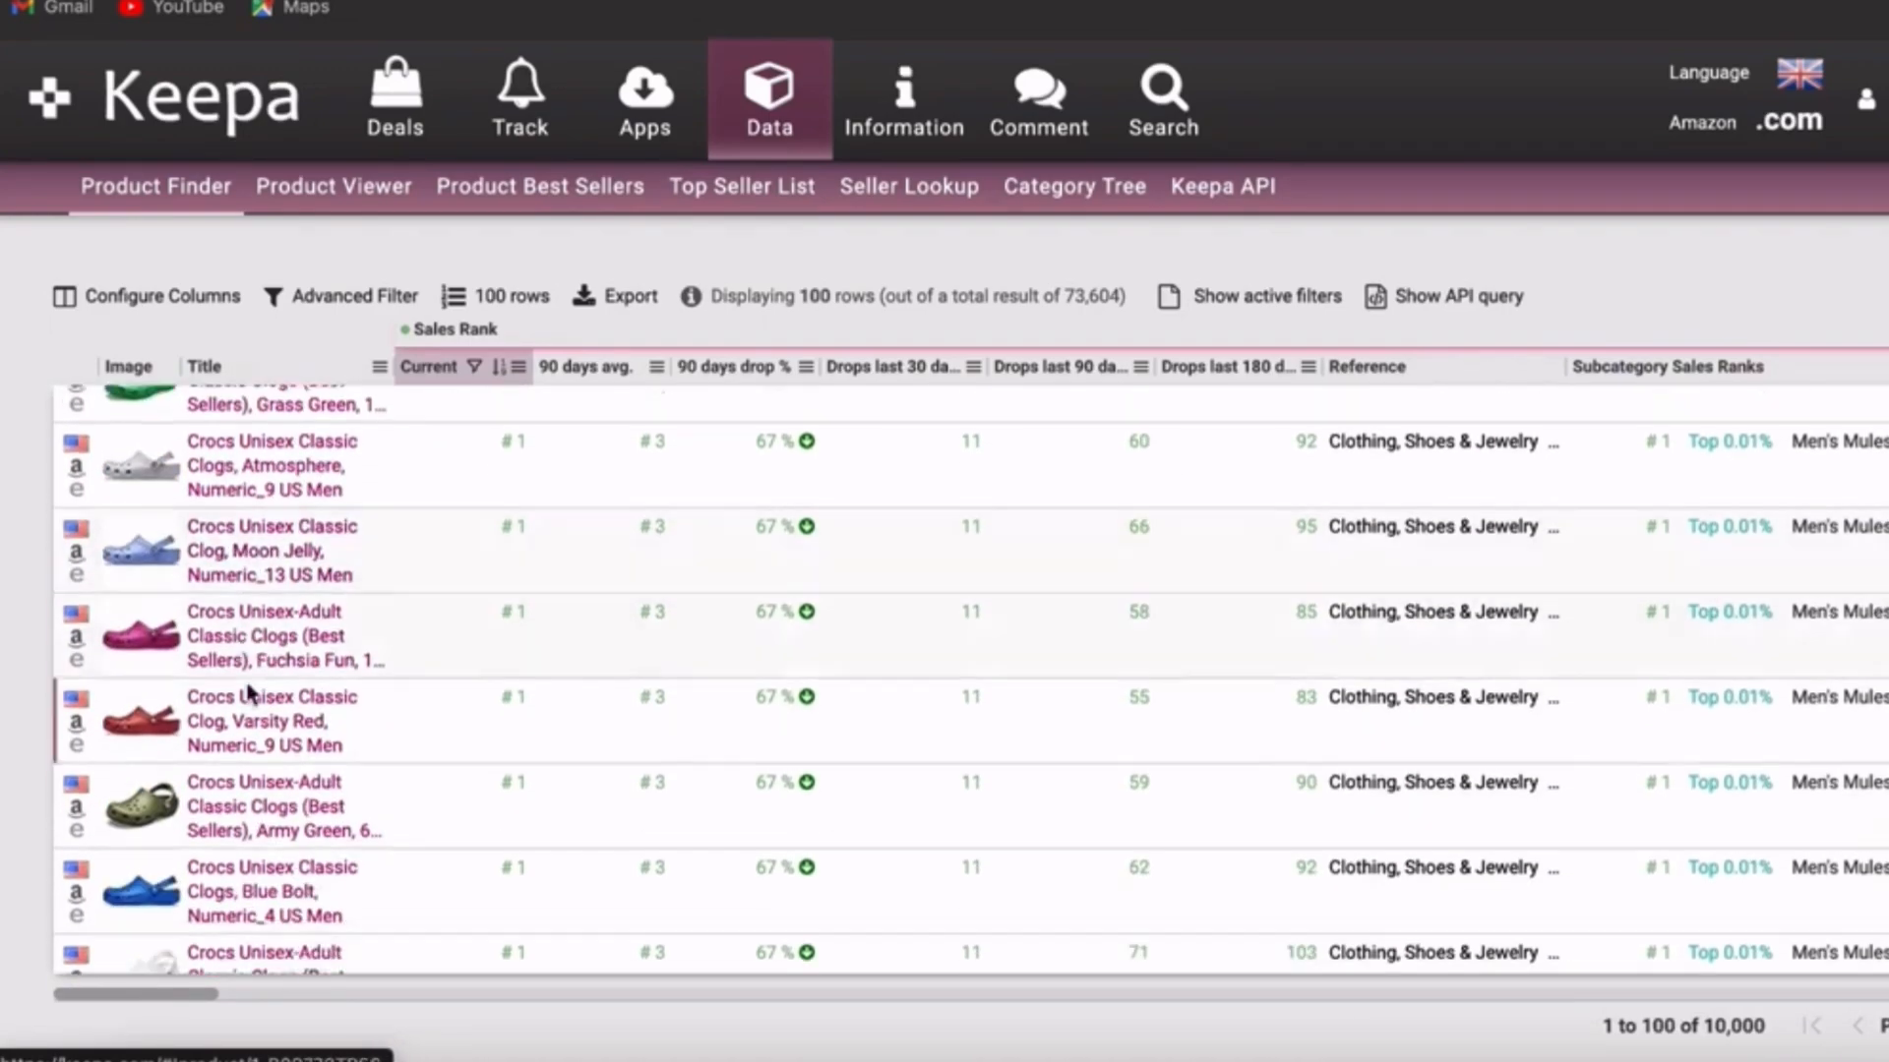
left_click(79, 580)
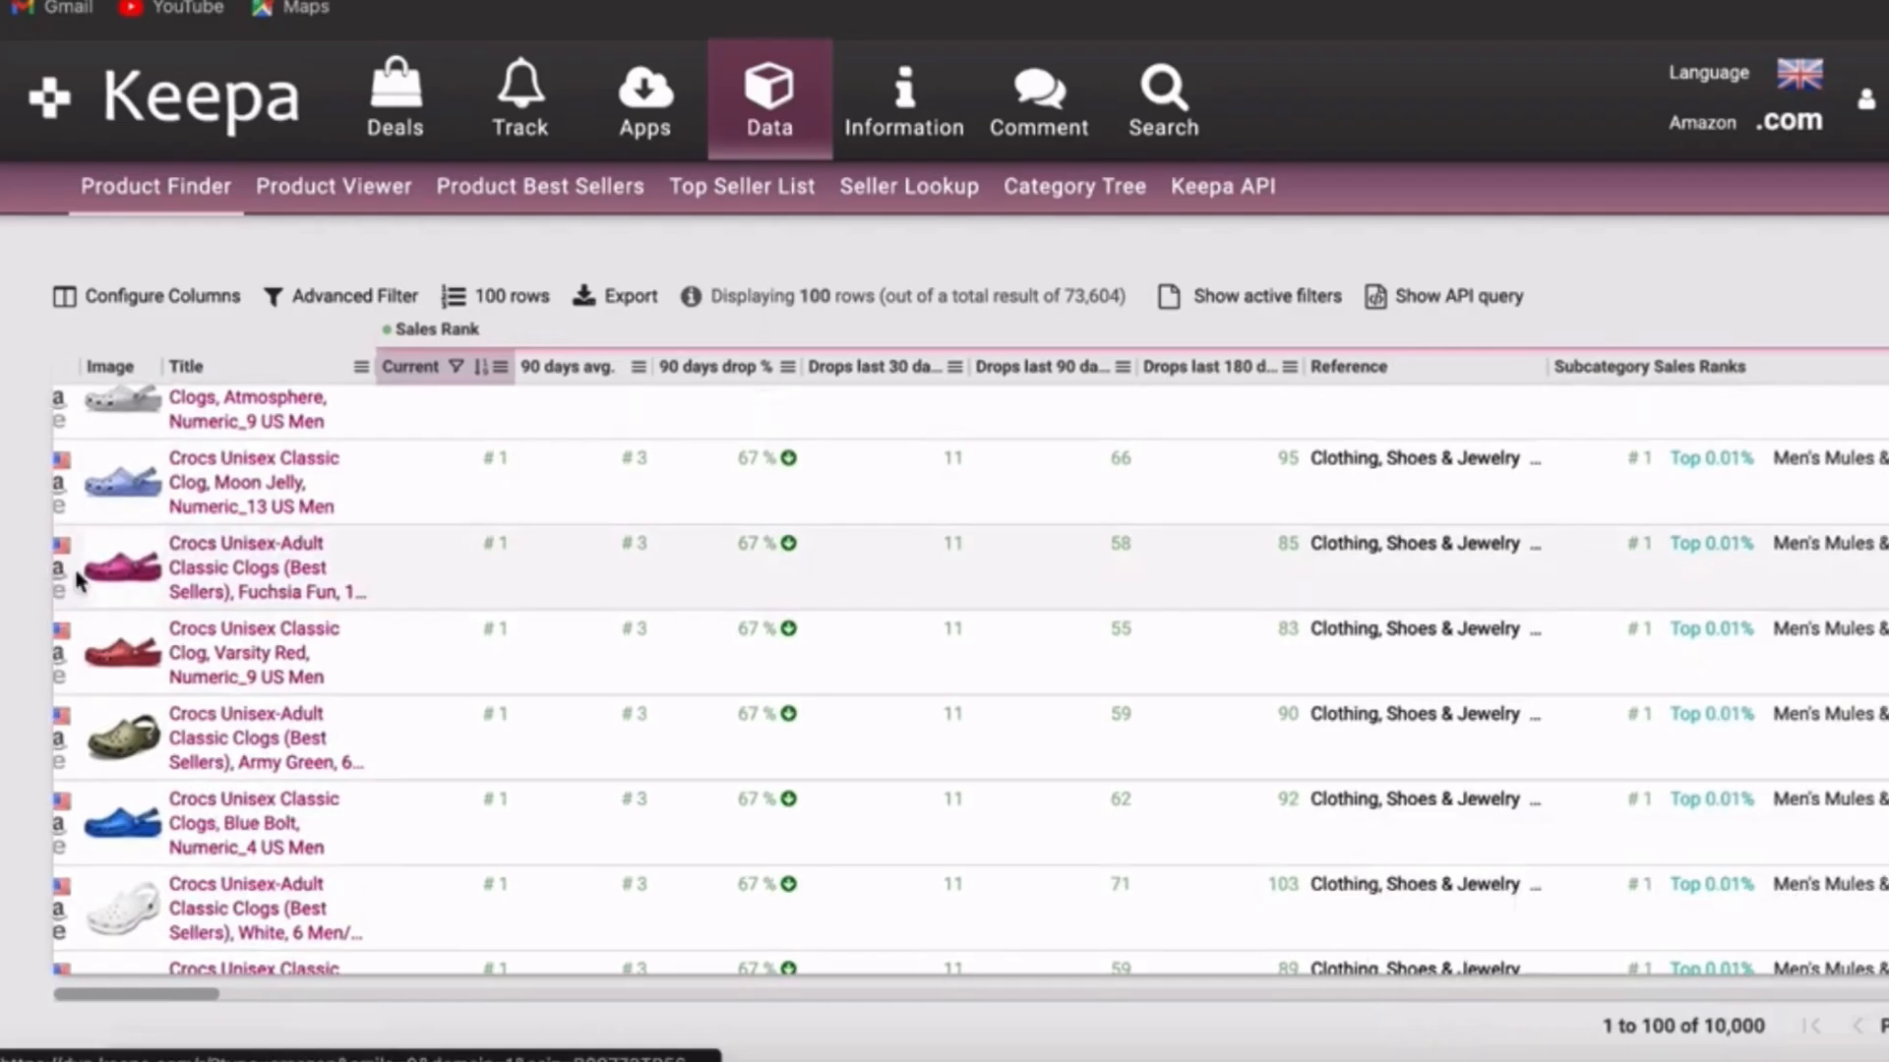
left_click(79, 583)
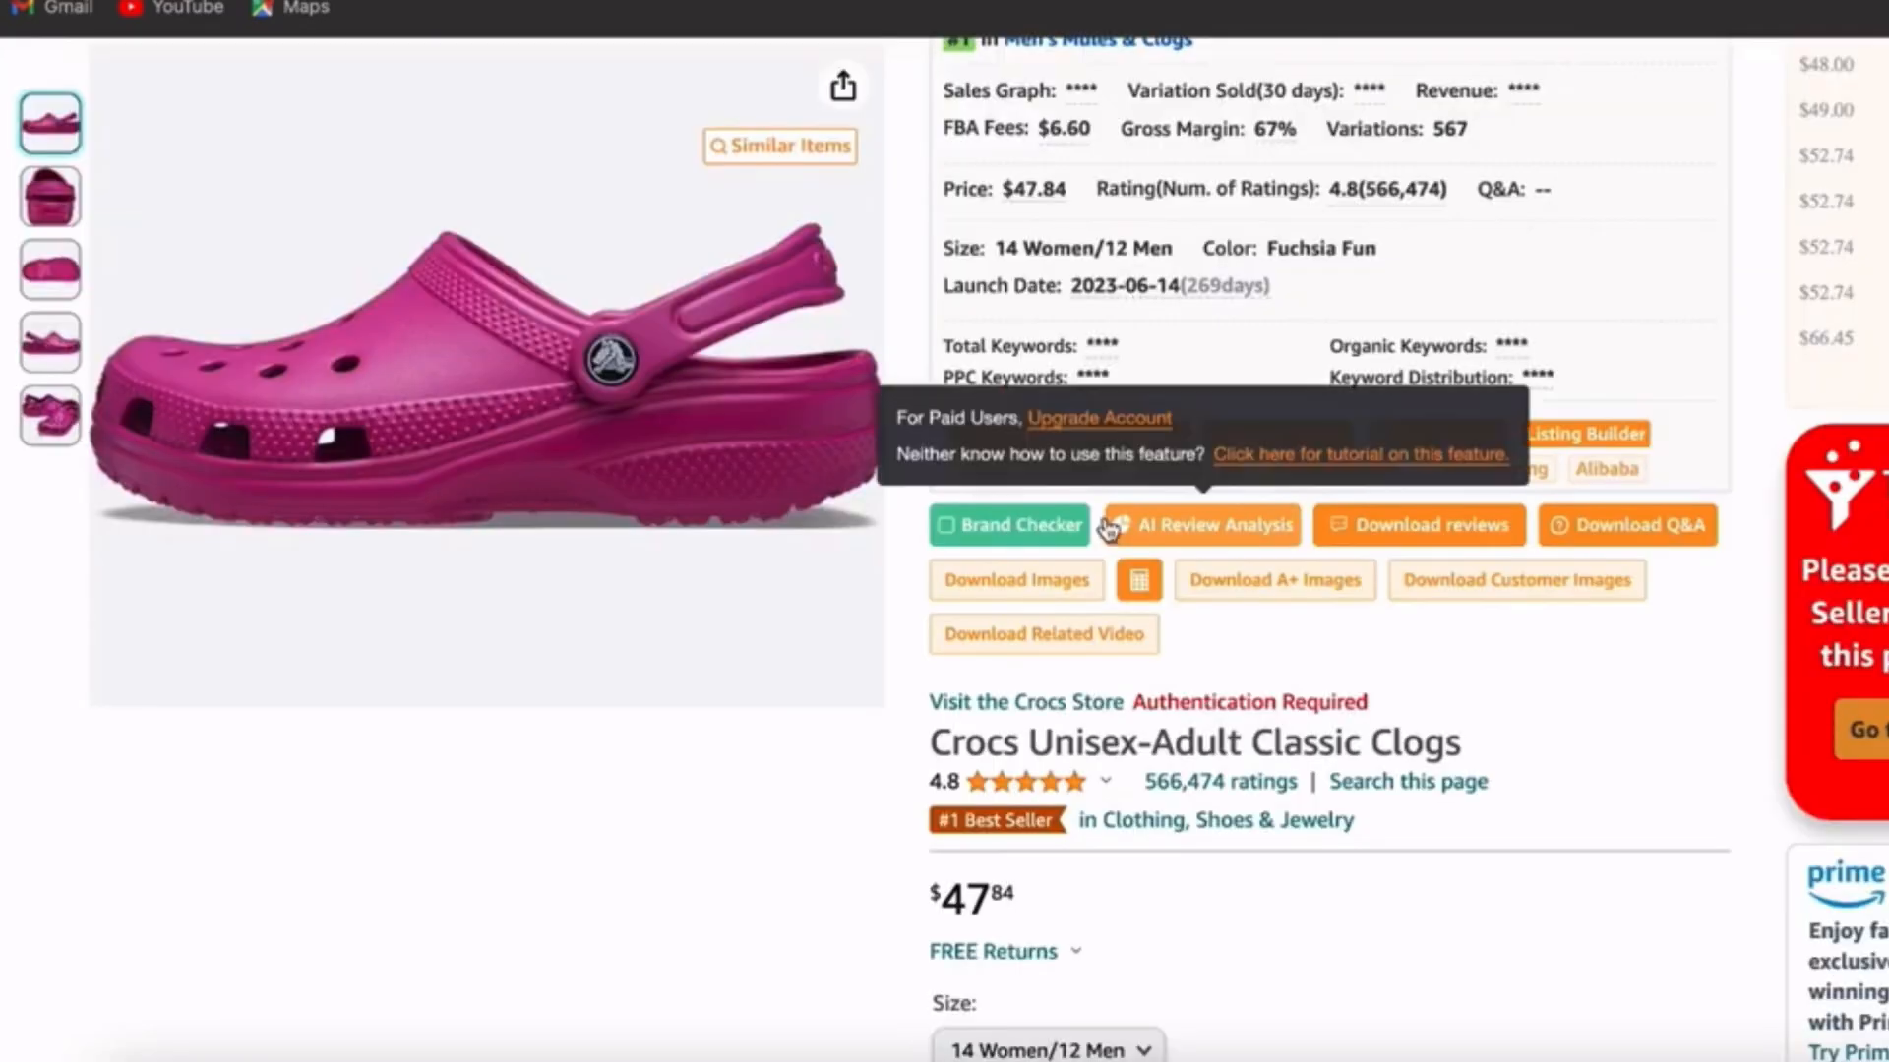
- Locate the Keepa price history chart on the Crocs Classic Clogs listing
scroll(792, 468, "down", 15)
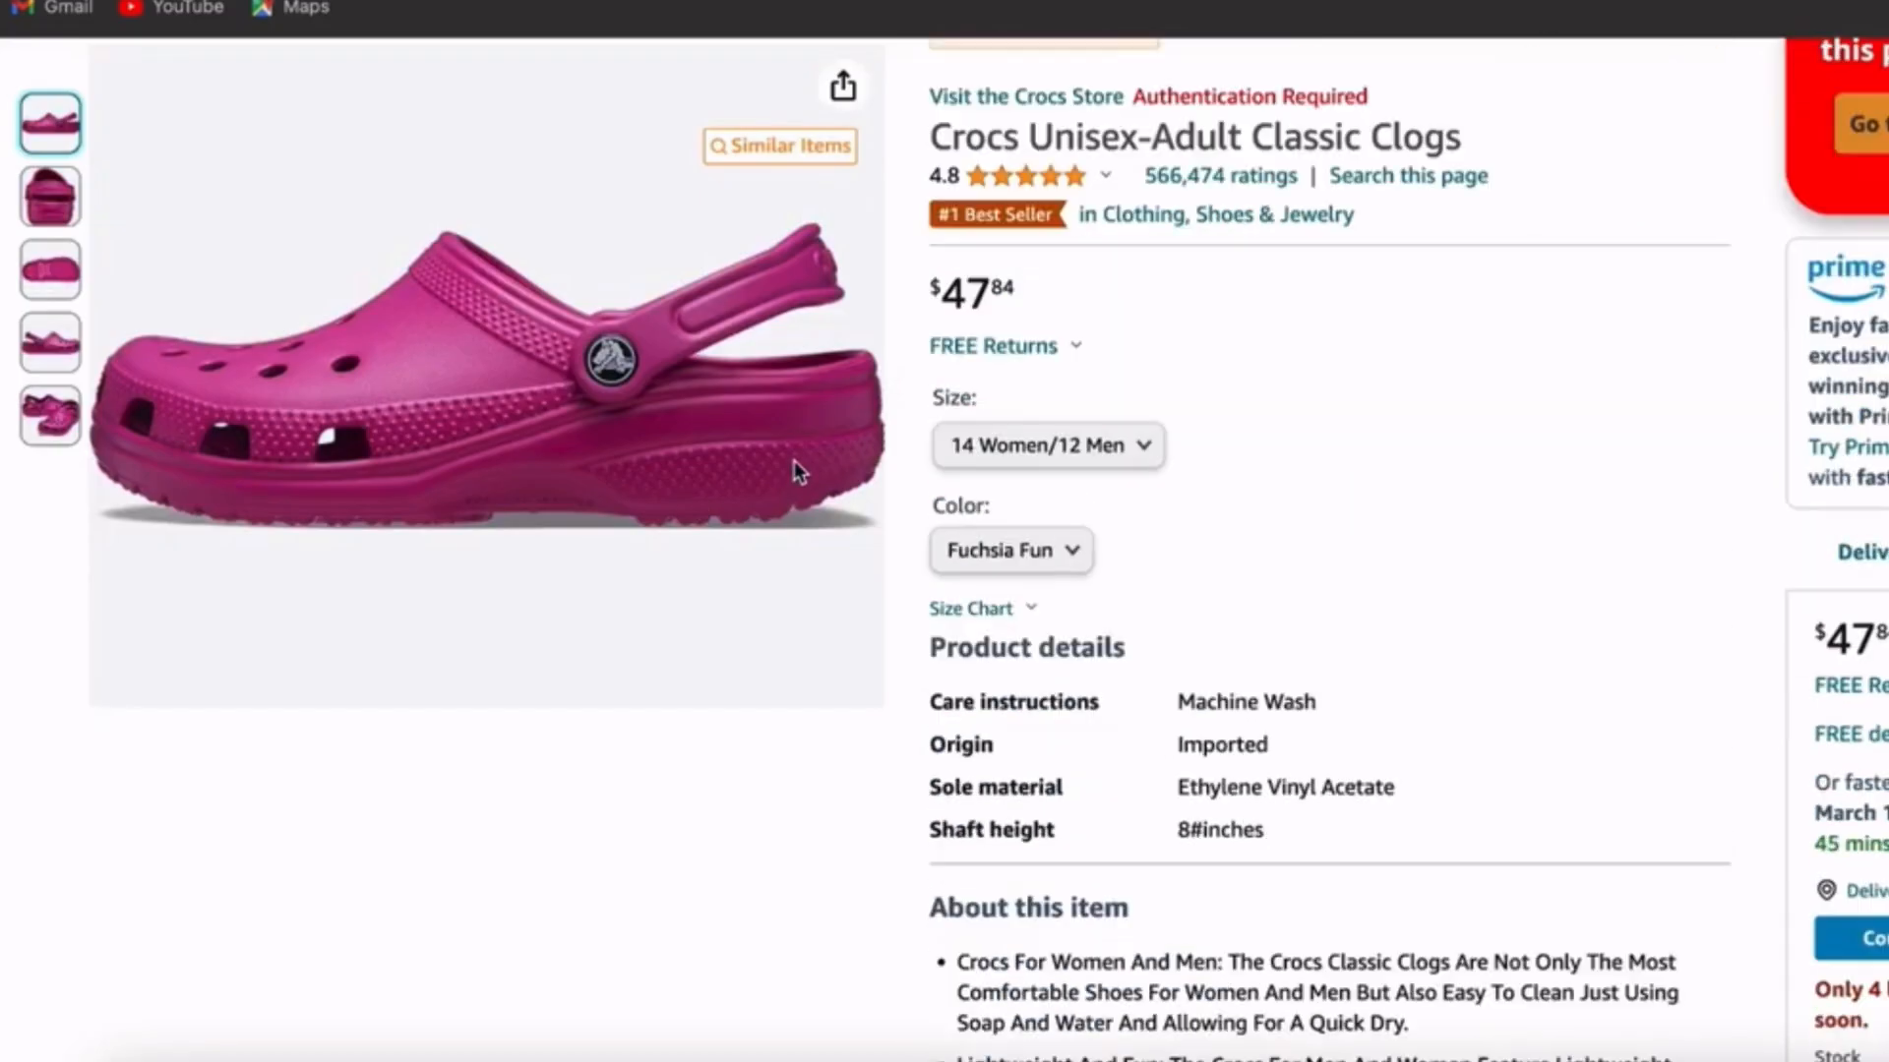
scroll(945, 411, "down", 10)
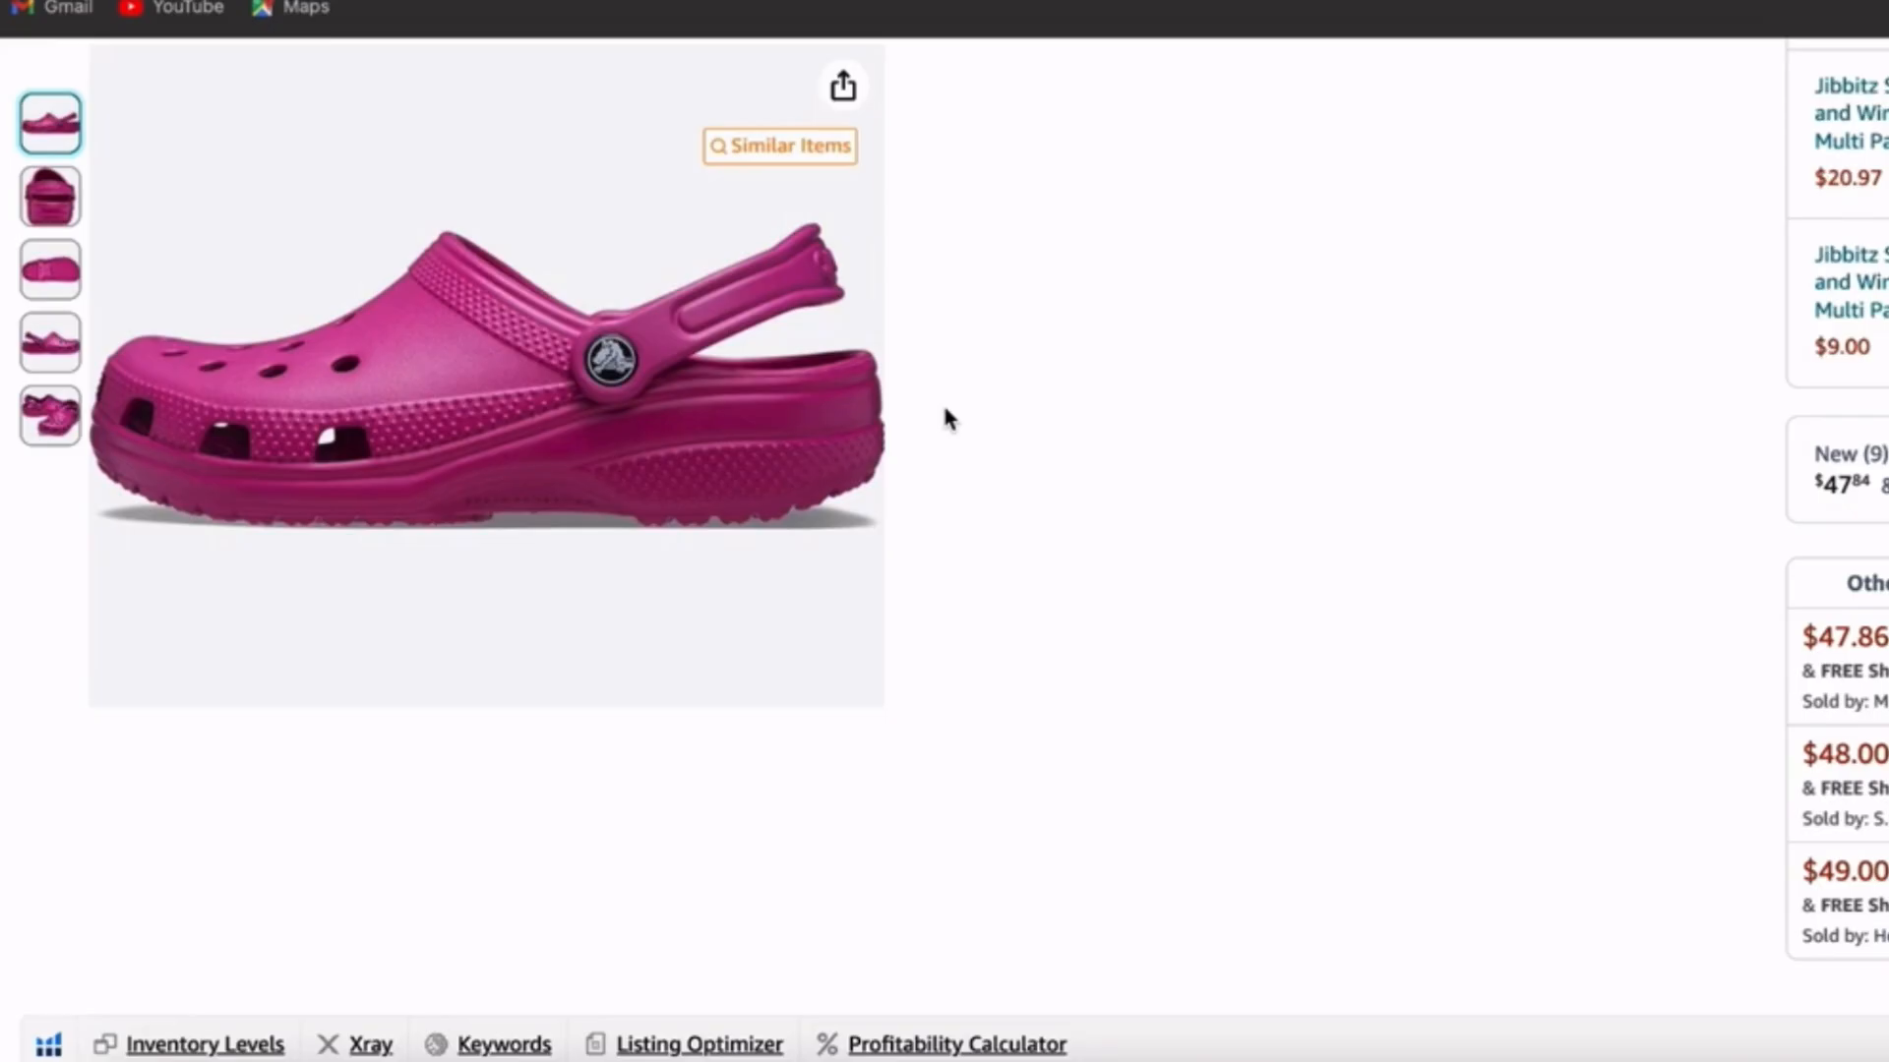
scroll(944, 578, "down", 12)
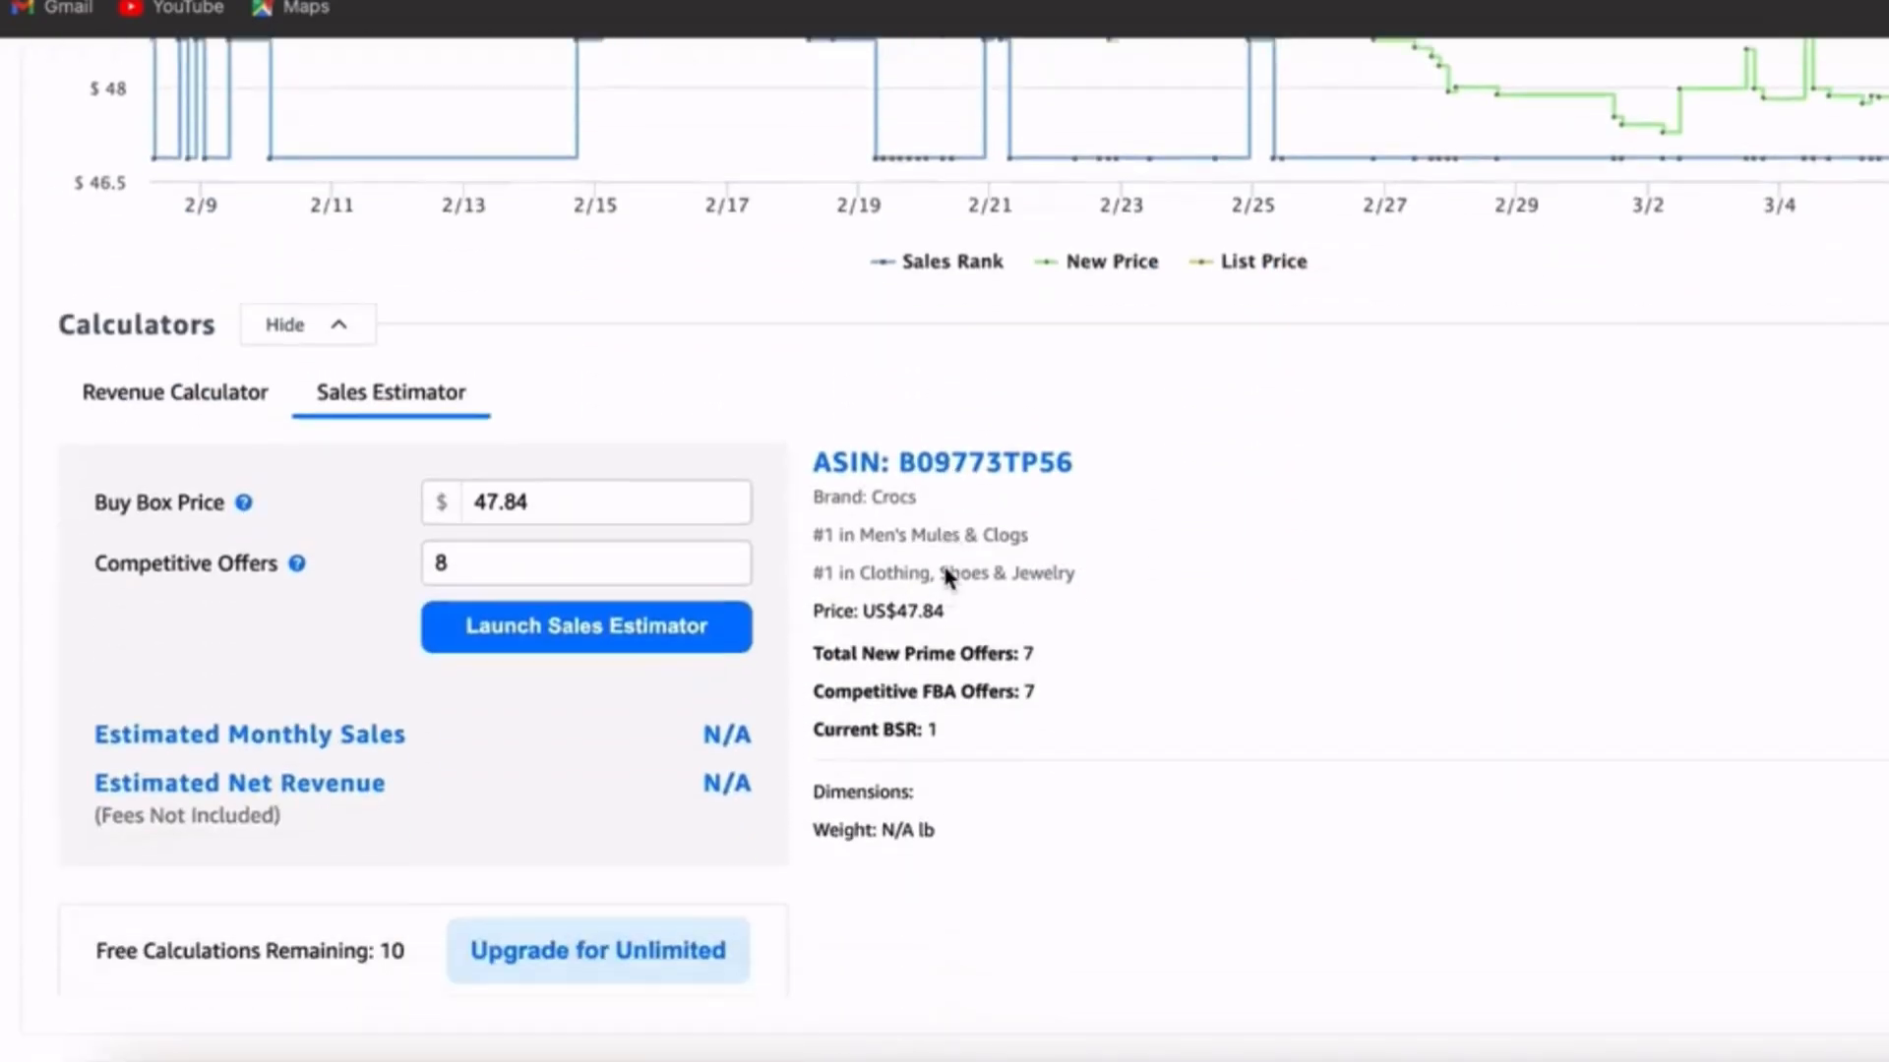
scroll(946, 576, "down", 6)
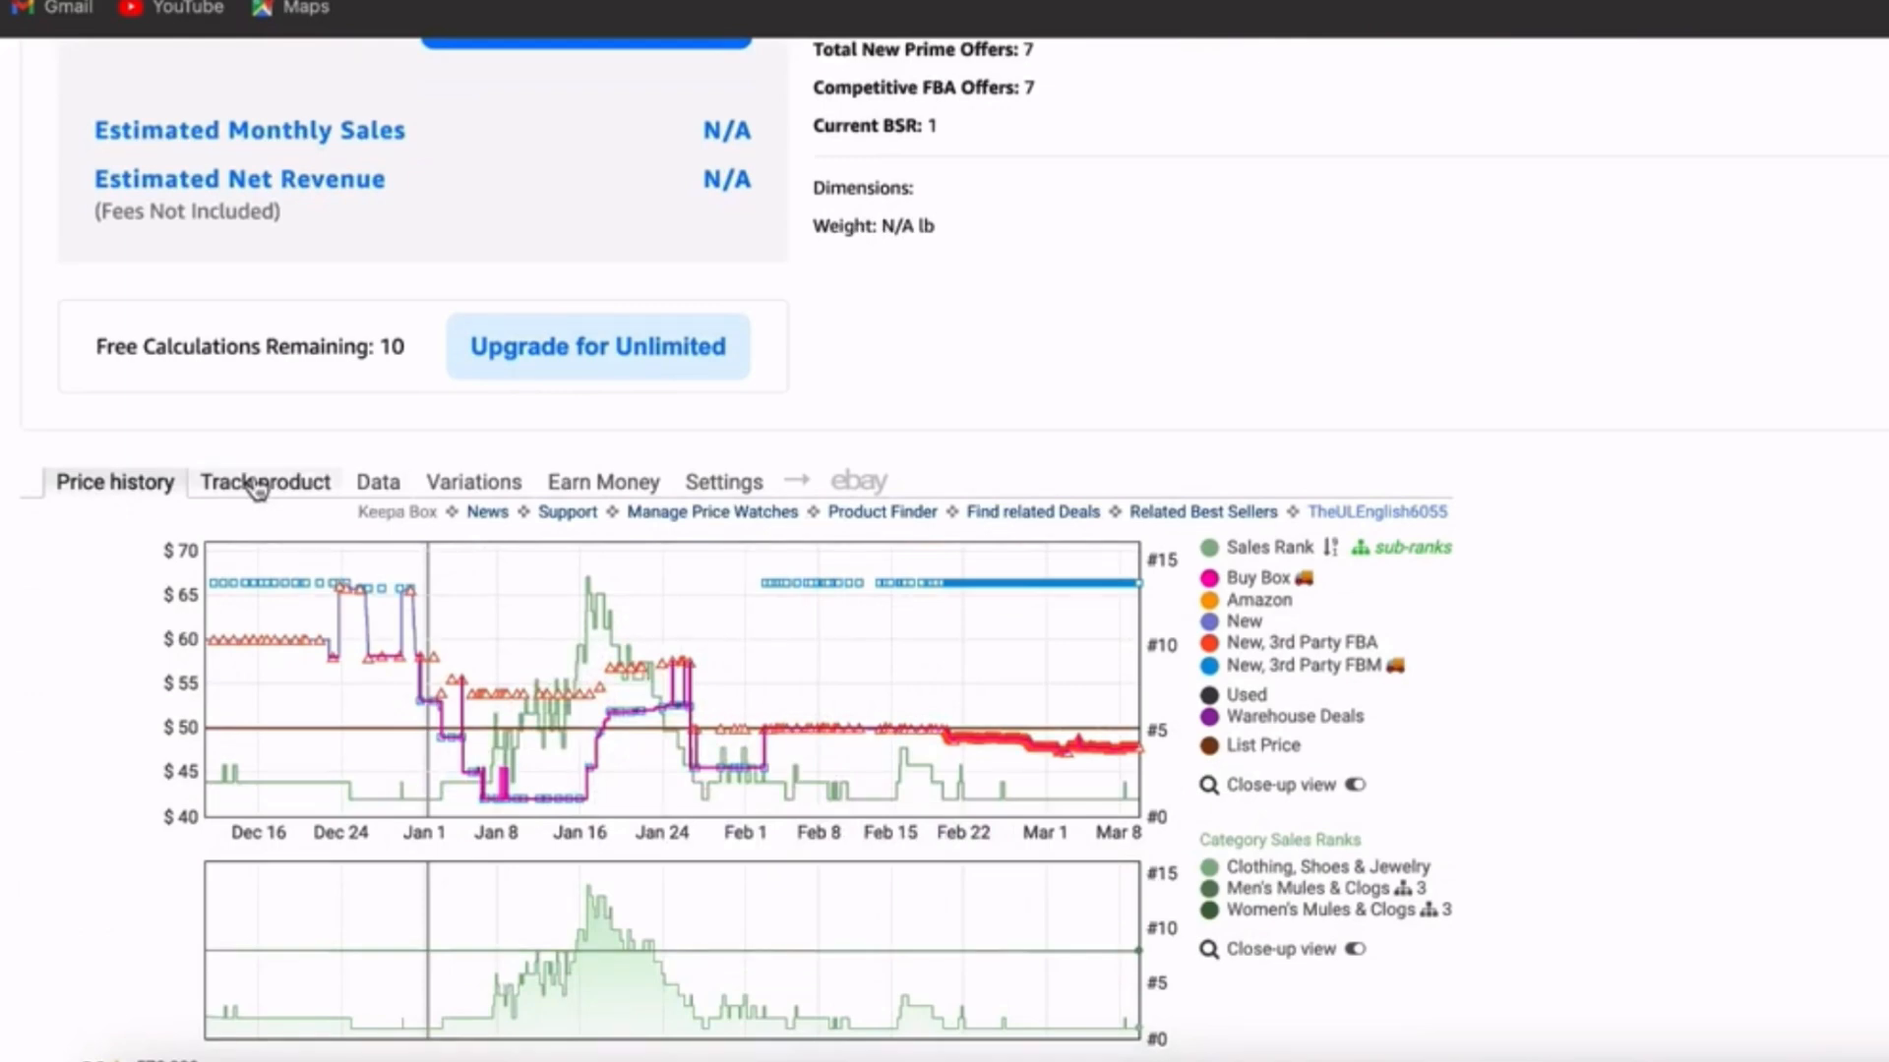
- Open Keepa's new Buy Box statistics for the Crocs clogs and compare each seller's win percentage, average price, stock and last win
left_click(224, 497)
left_click(382, 488)
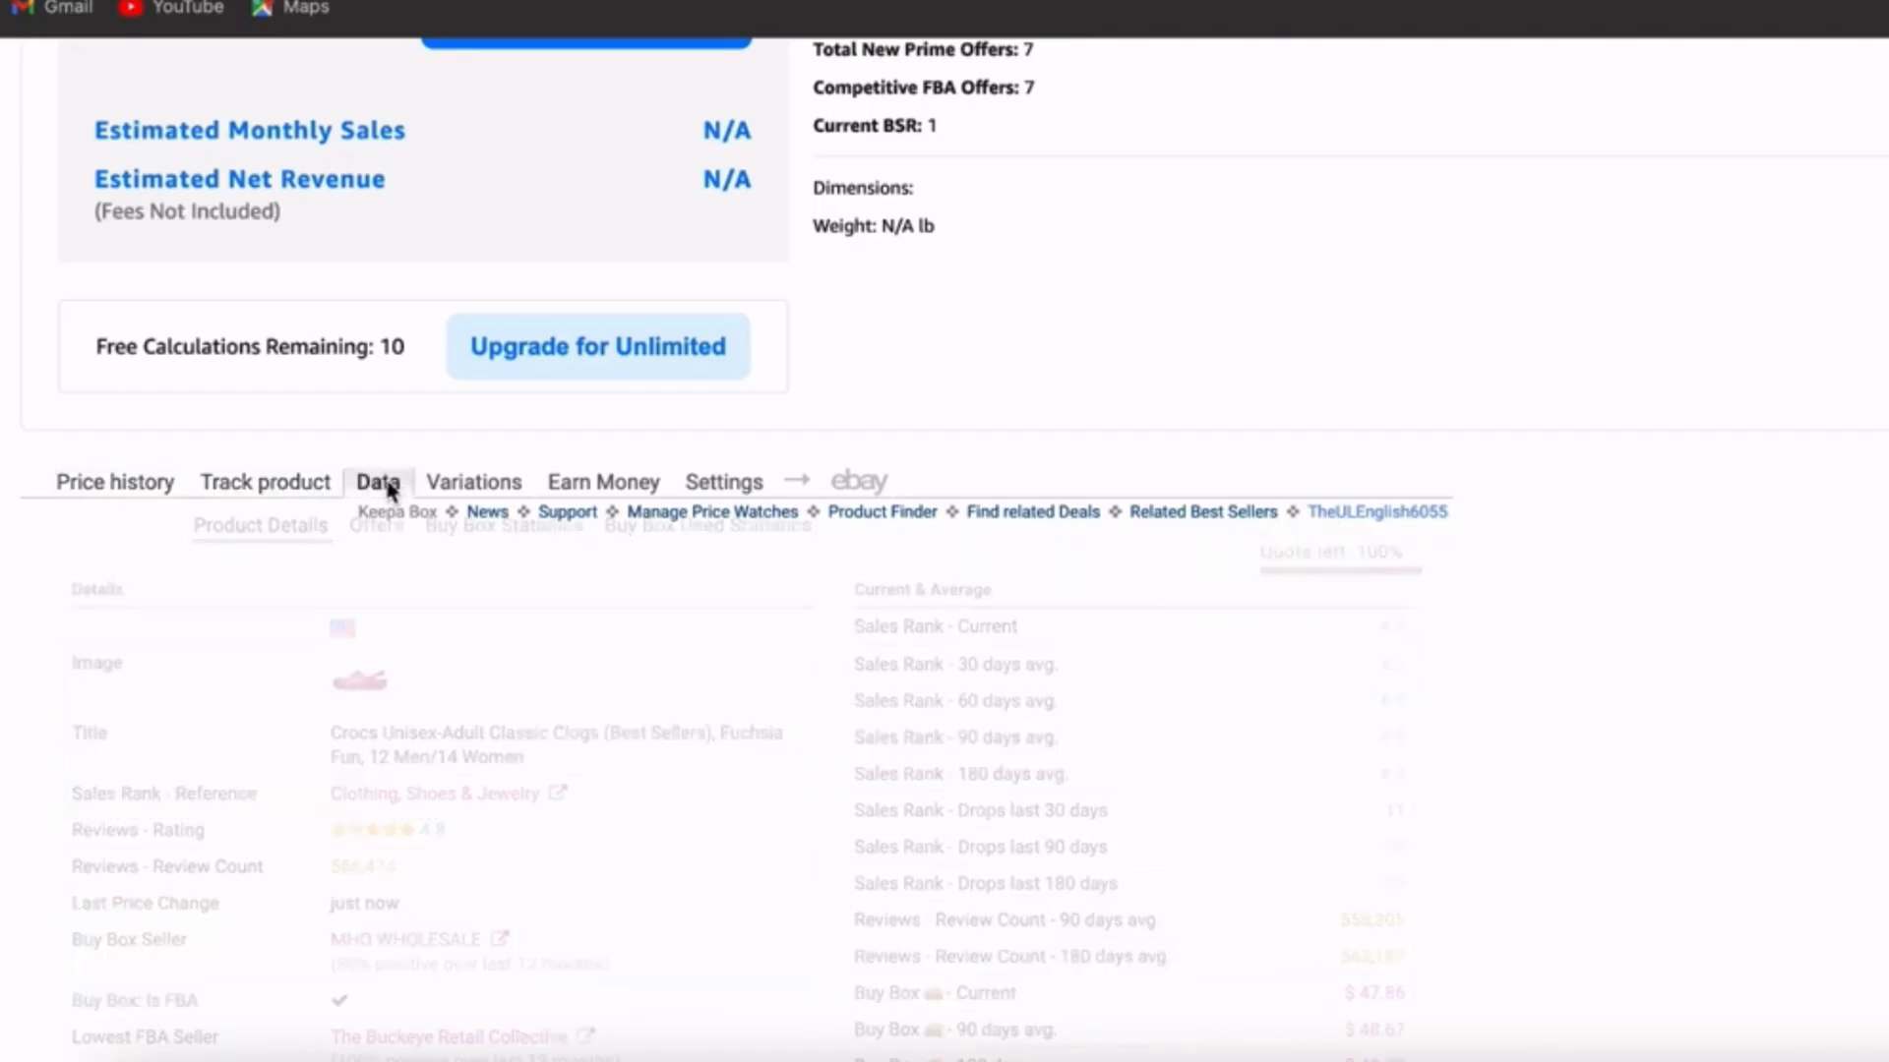
left_click(470, 539)
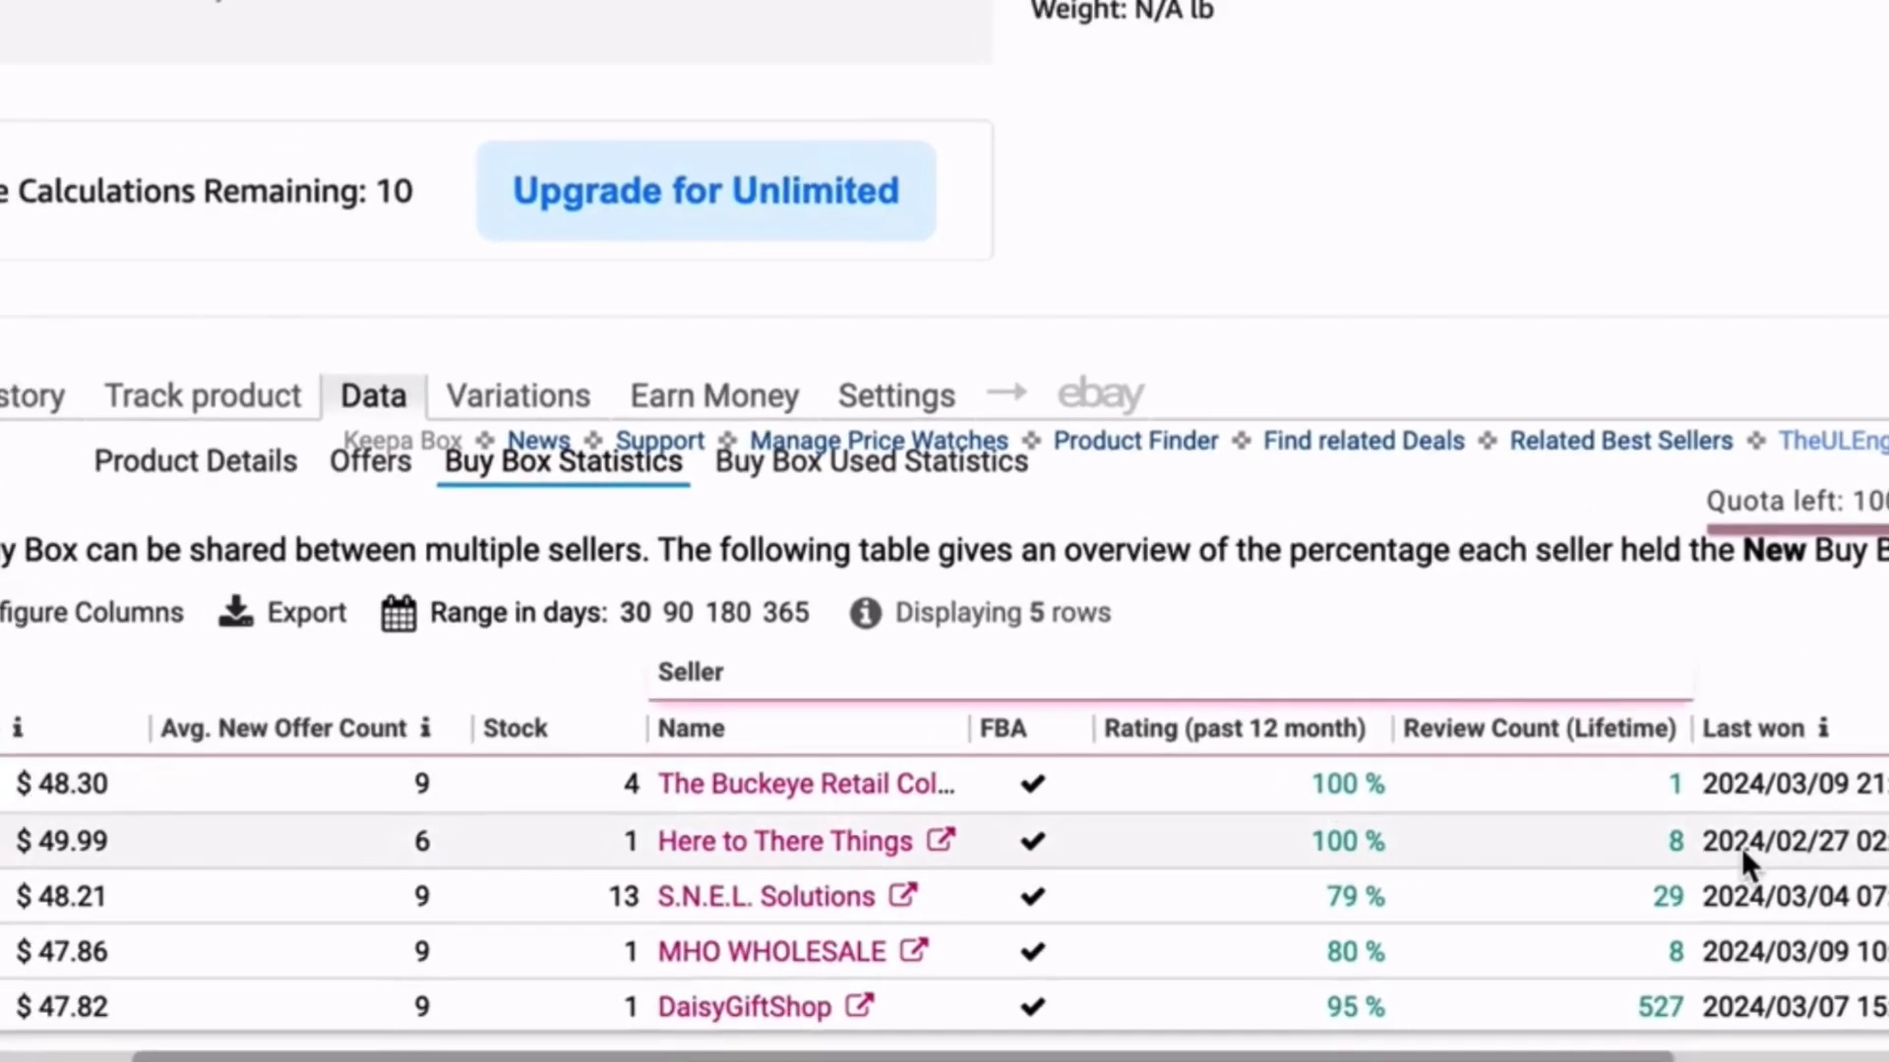
scroll(1869, 871, "right", 3)
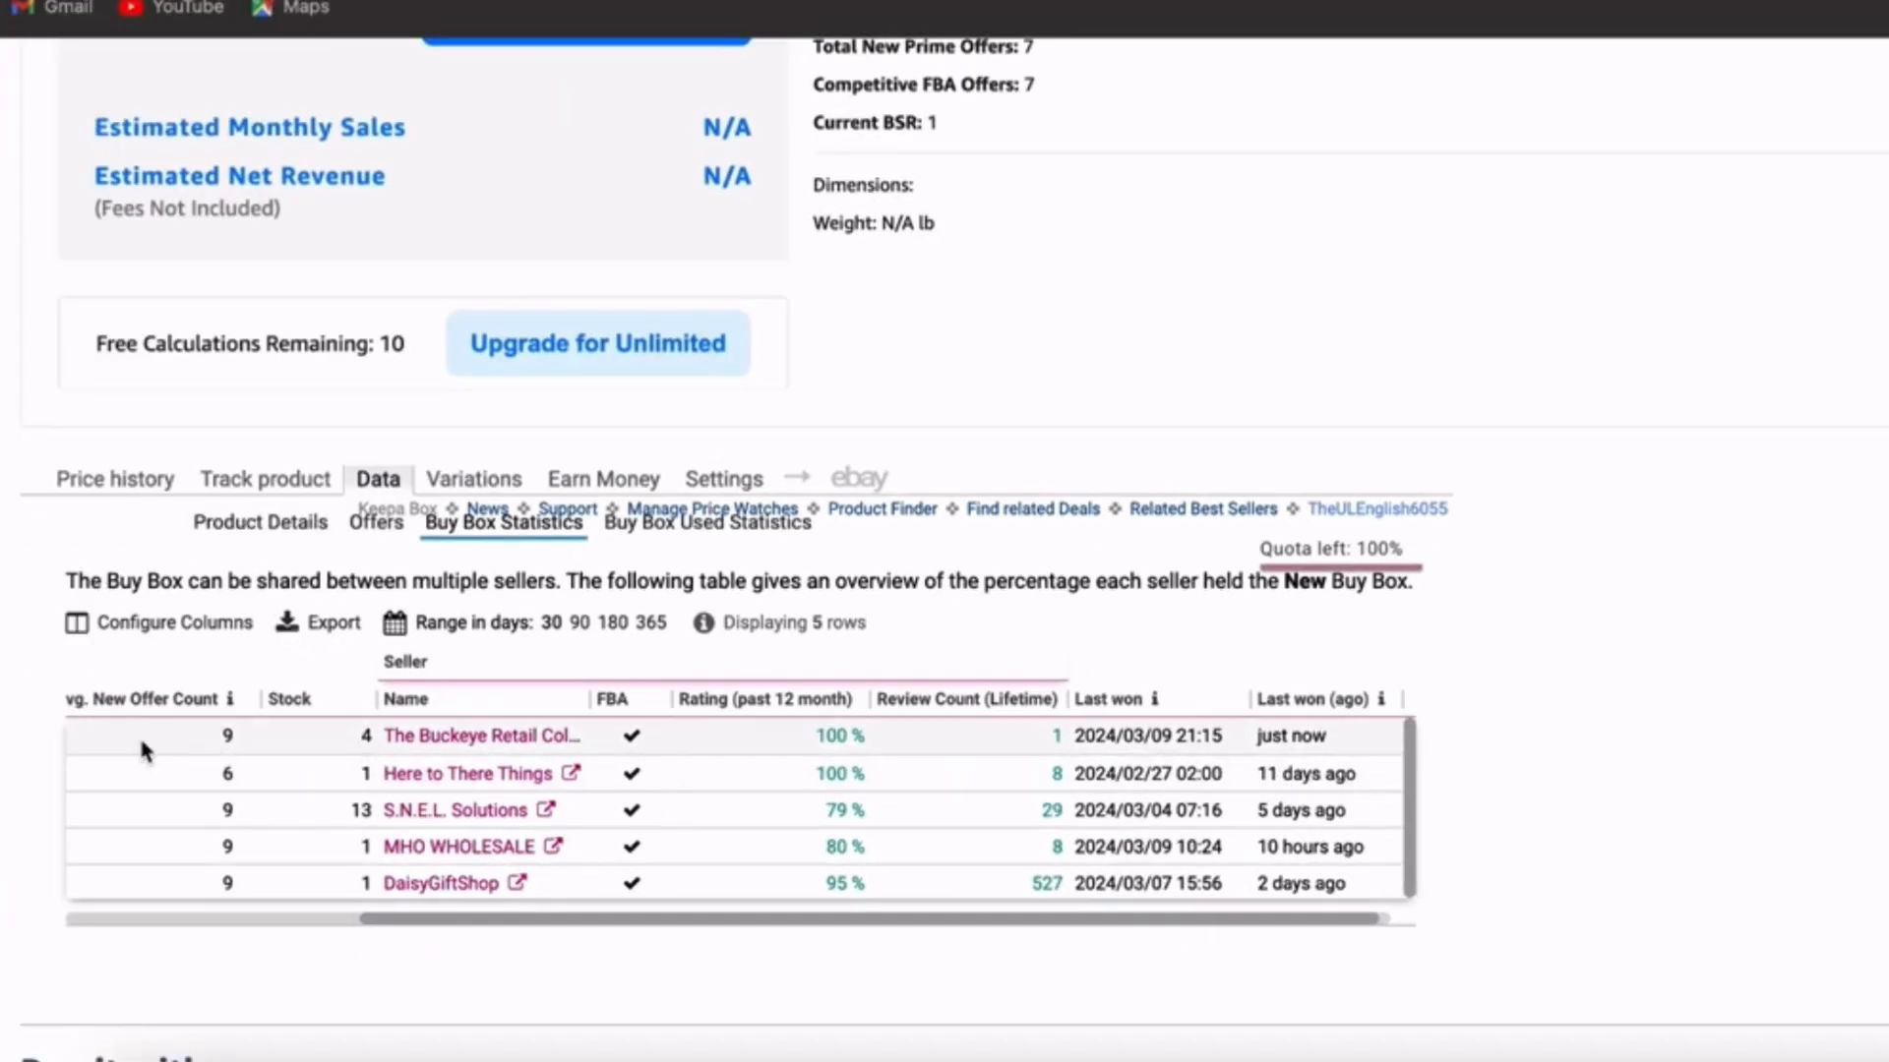
scroll(139, 735, "left", 5)
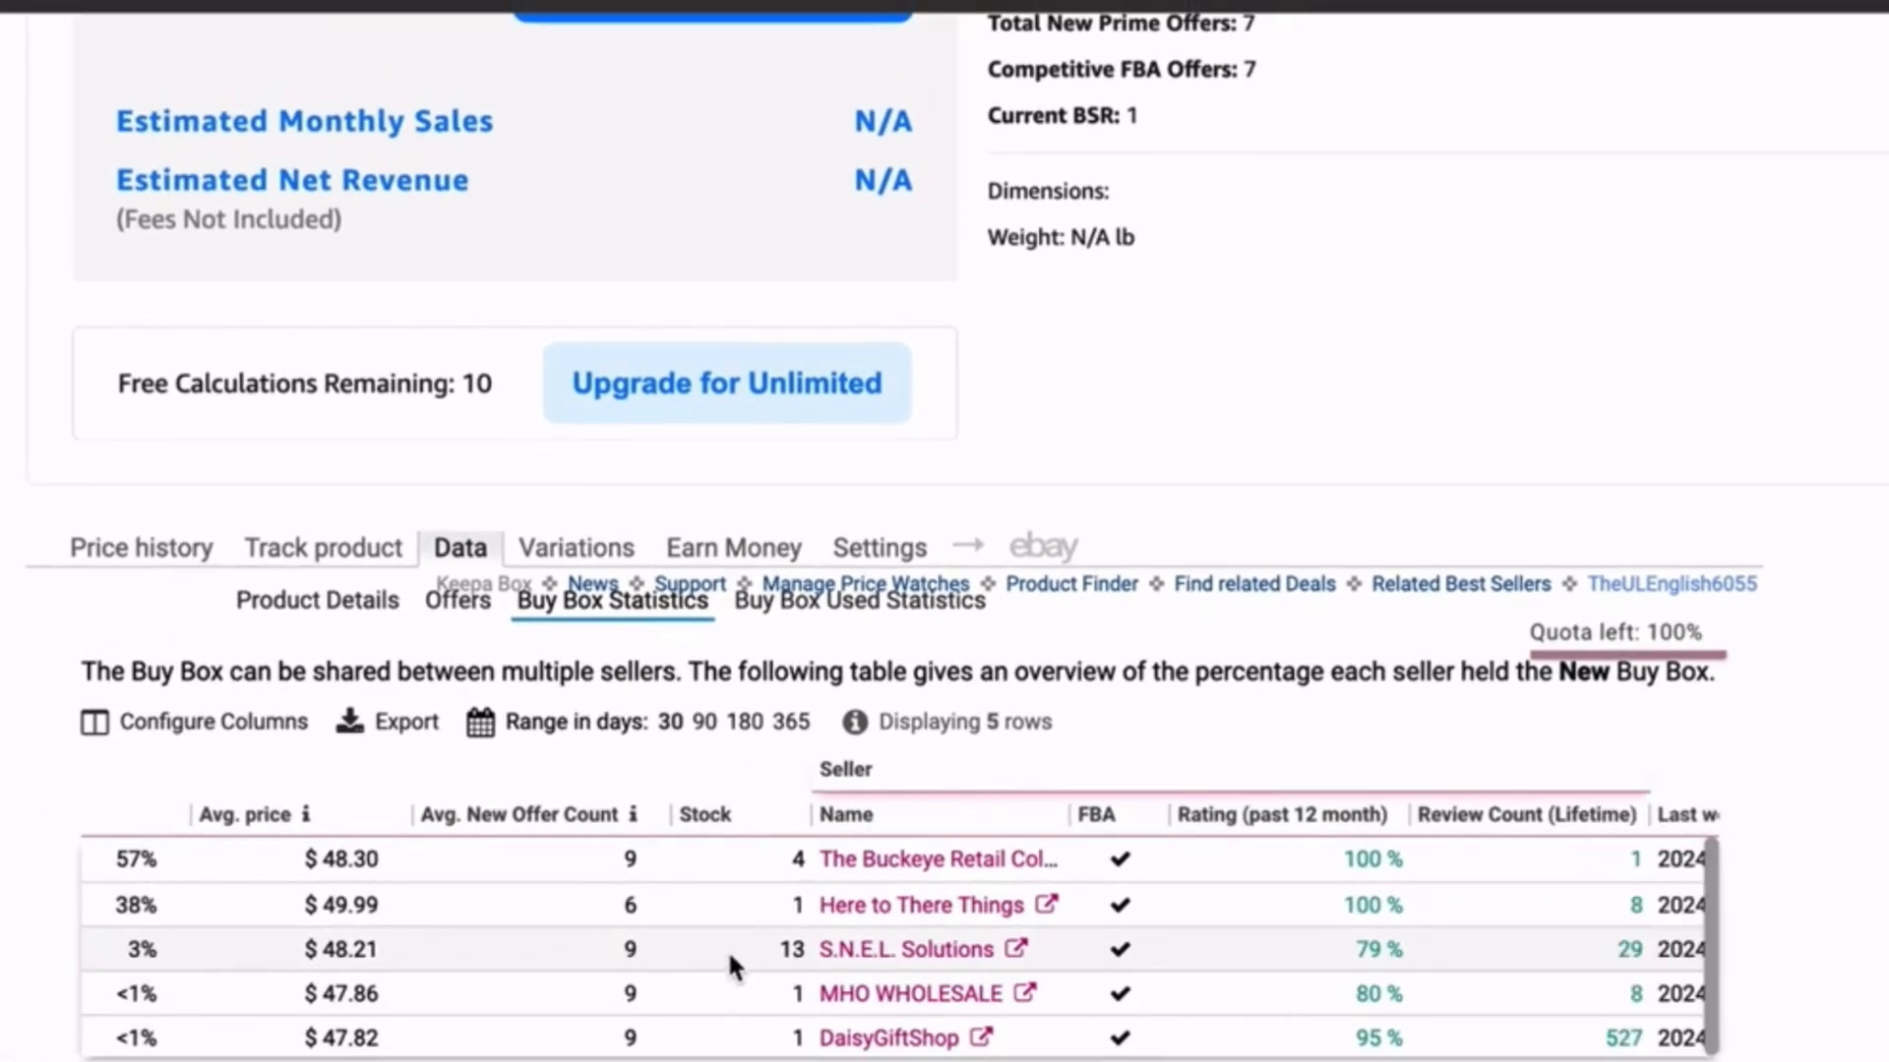
scroll(728, 948, "right", 3)
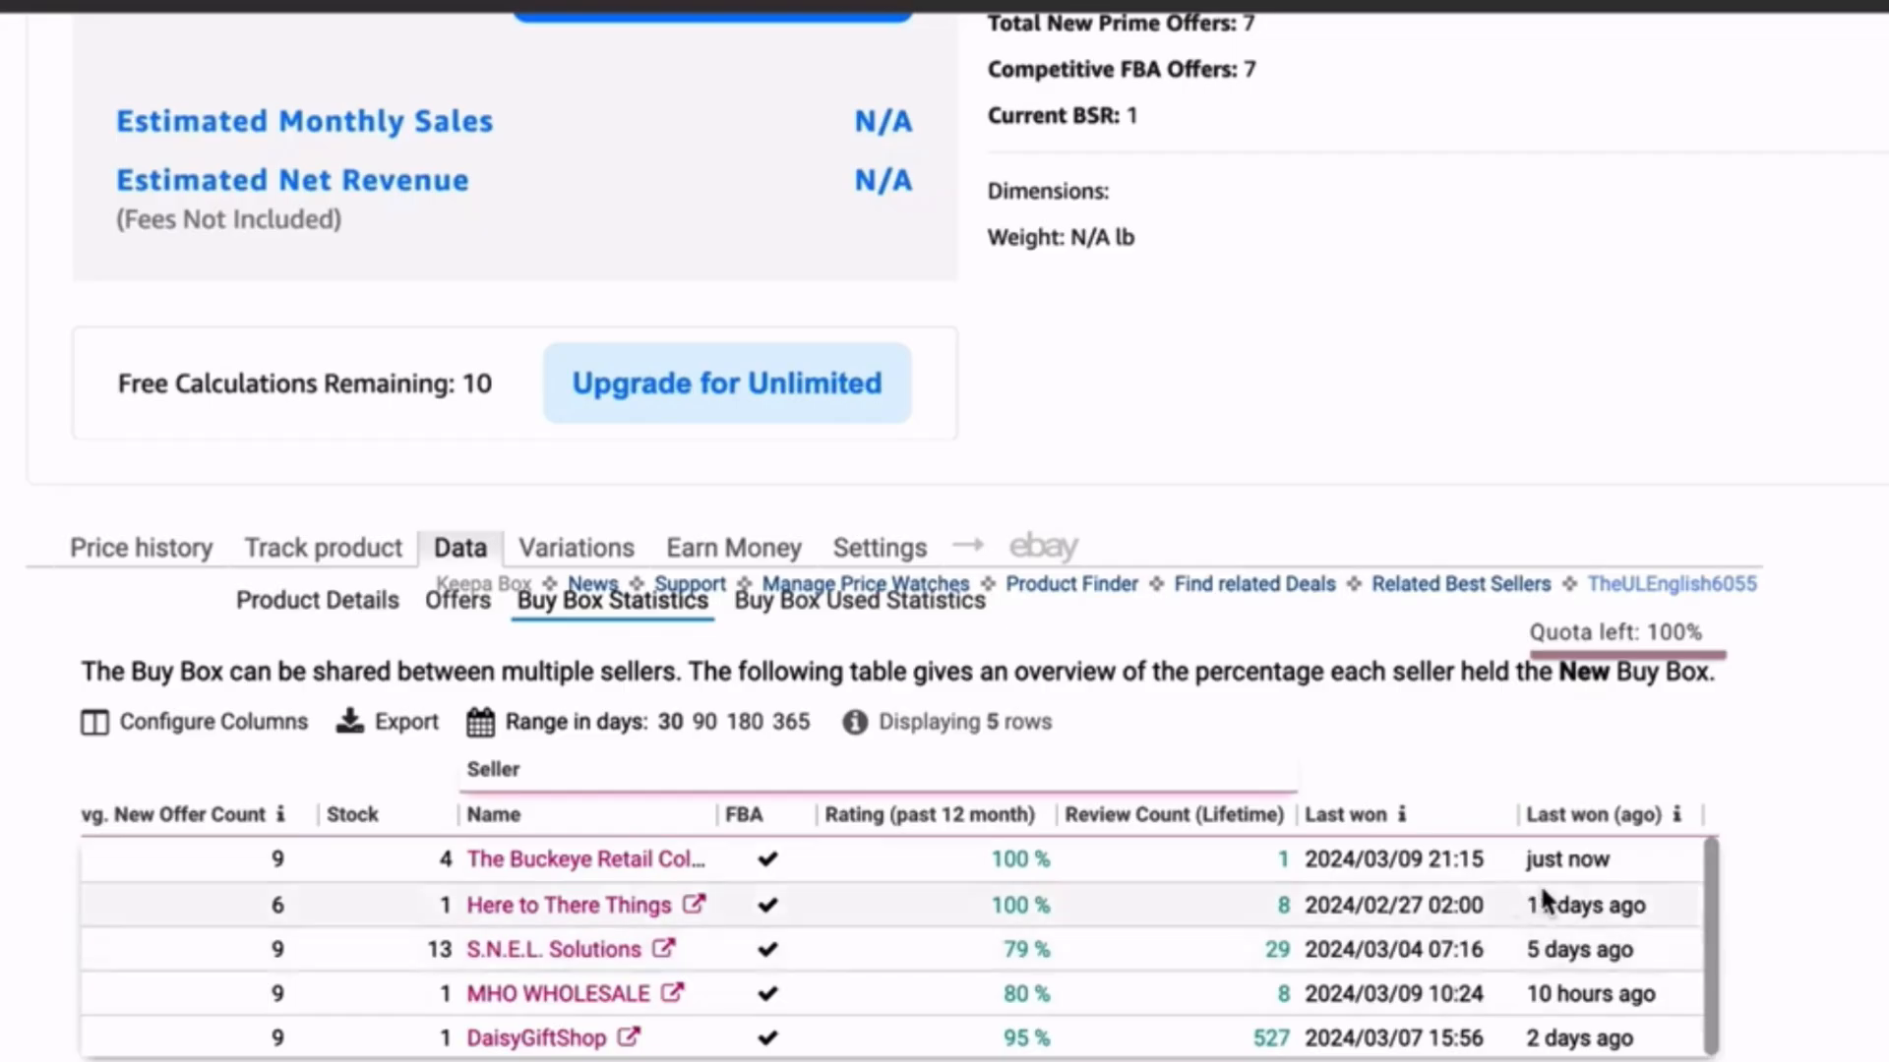
scroll(709, 913, "left", 3)
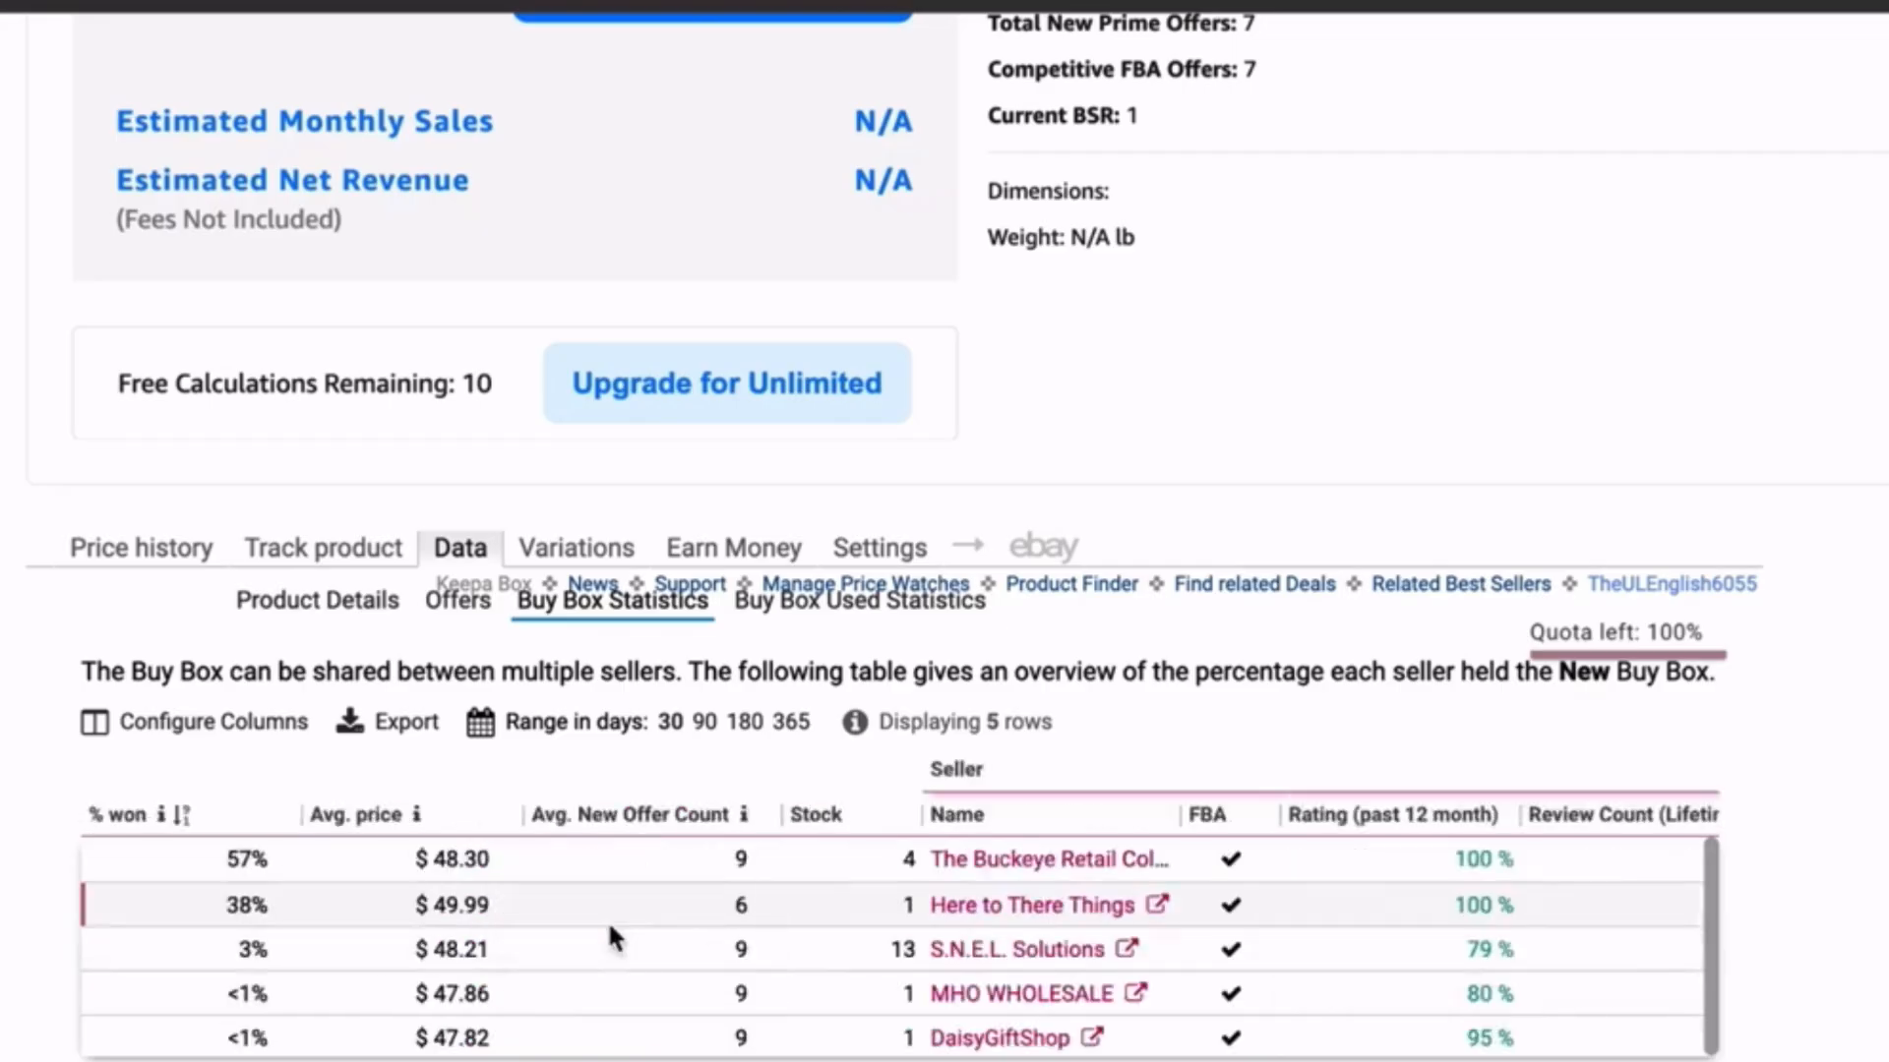